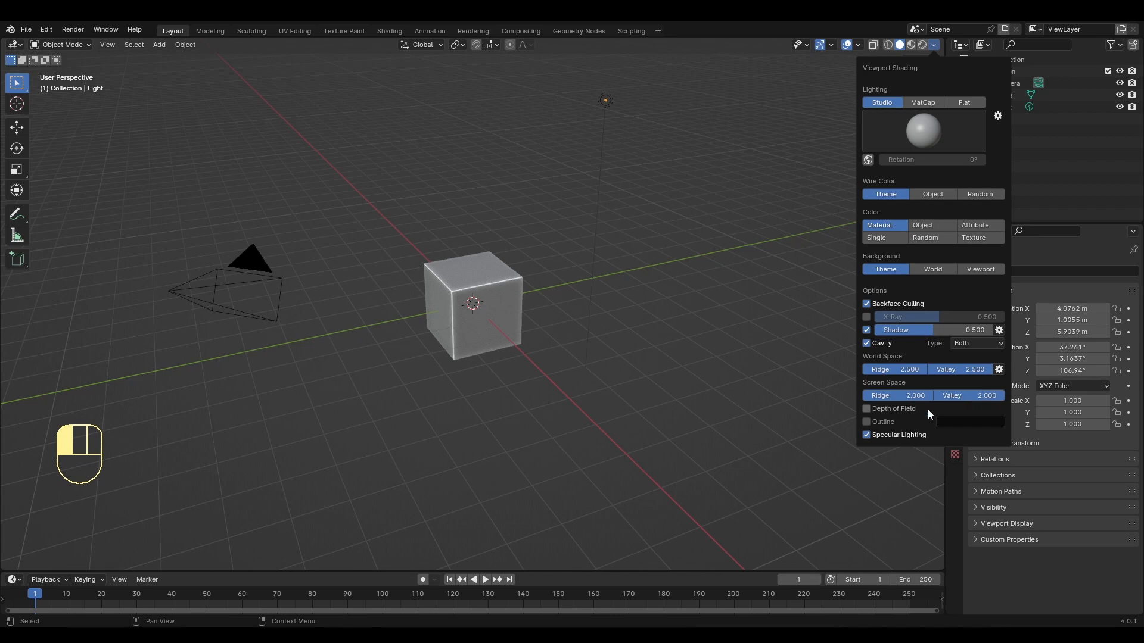
Step: Enable Depth of Field and Outline in the viewport shading options
click(894, 410)
click(888, 422)
click(933, 48)
Step: Split the 3D viewport vertically into a wide and a narrow area, and hide the narrow area's toolbar
right_click(943, 217)
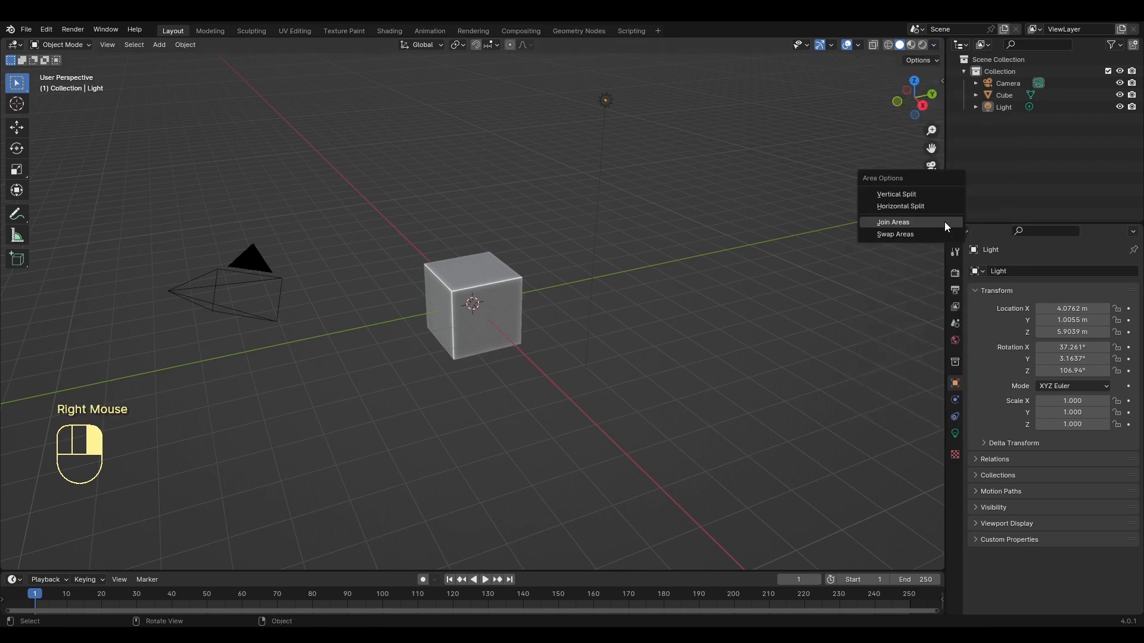
click(932, 193)
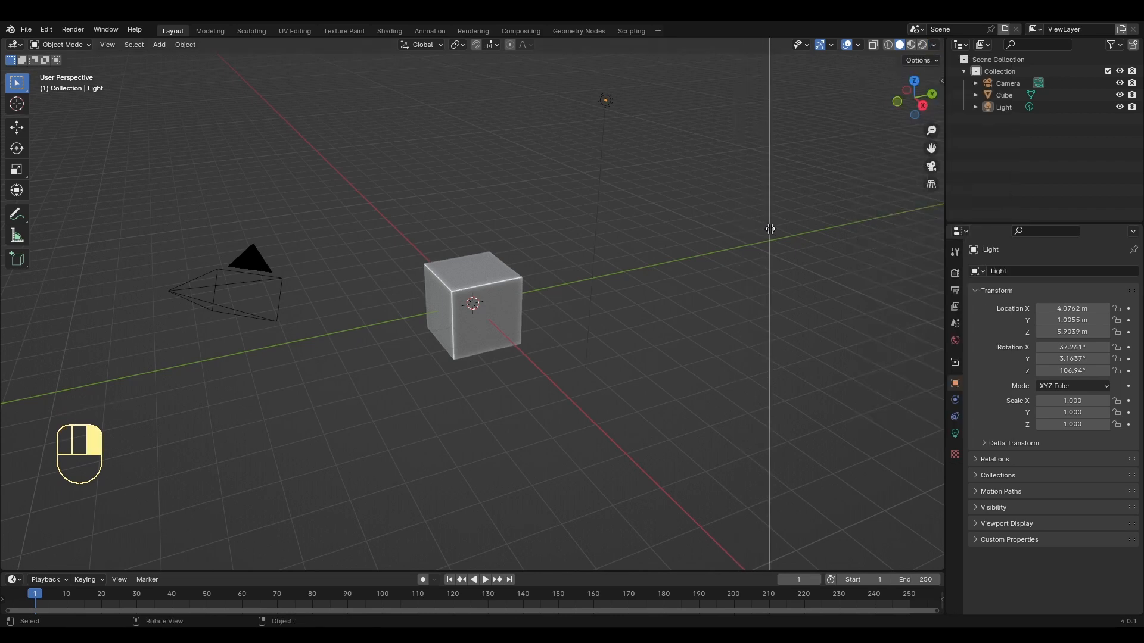
click(769, 229)
middle_click(896, 45)
mouse_move(896, 46)
middle_down()
mouse_move(876, 48)
mouse_move(860, 74)
middle_up()
key(t)
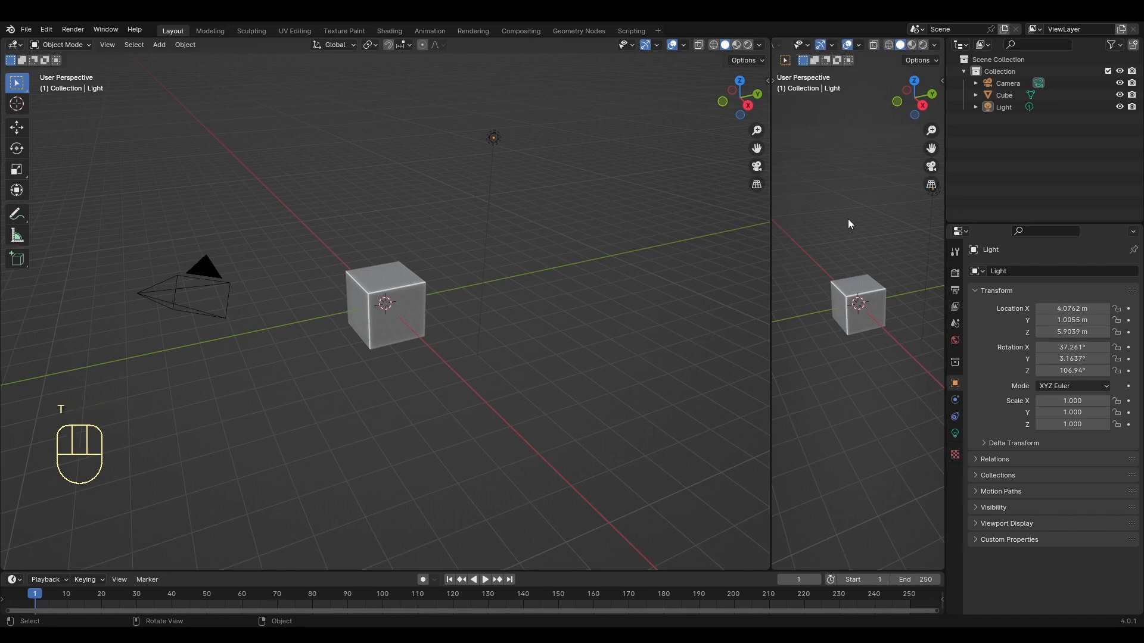
Step: Split the narrow viewport horizontally and set the upper area to Top view and the lower area to Front view
right_click(944, 301)
click(936, 304)
click(937, 305)
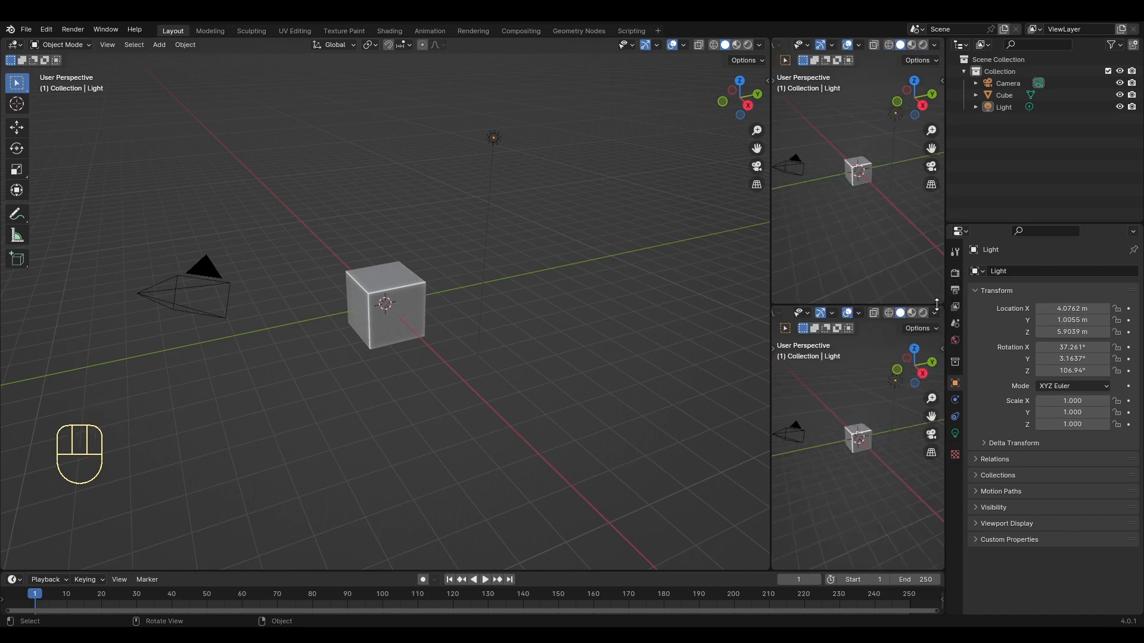
click(877, 249)
key(KP_7)
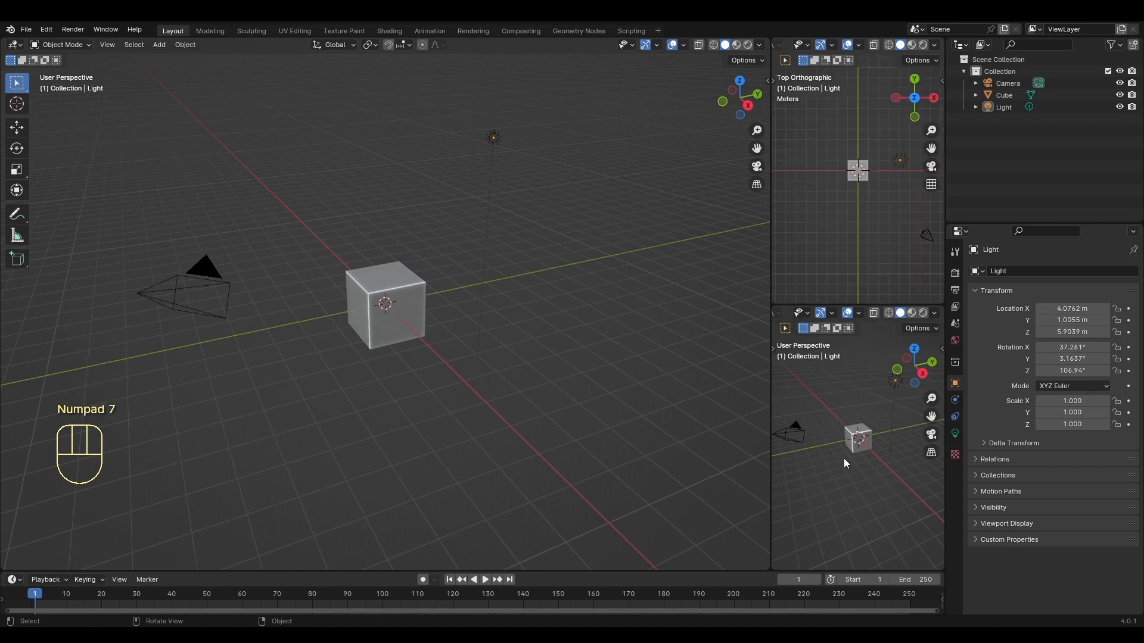
key(KP_1)
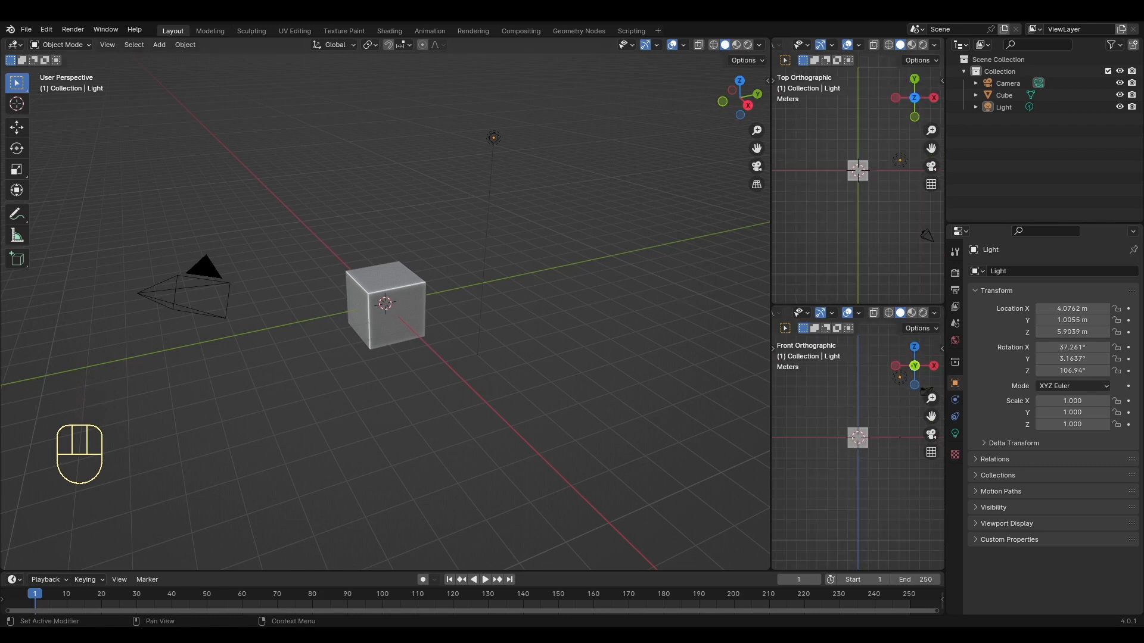
Step: Delete all the default objects and add a mesh cylinder with 16 vertices
key(a)
key(Delete)
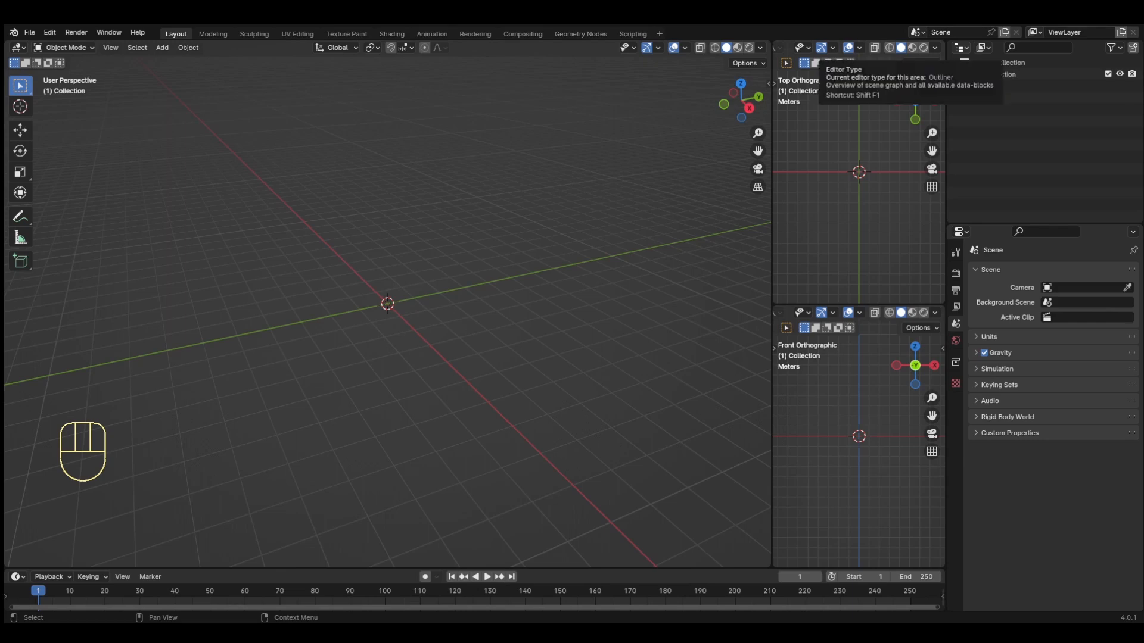
key(shift+a)
mouse_move(303, 359)
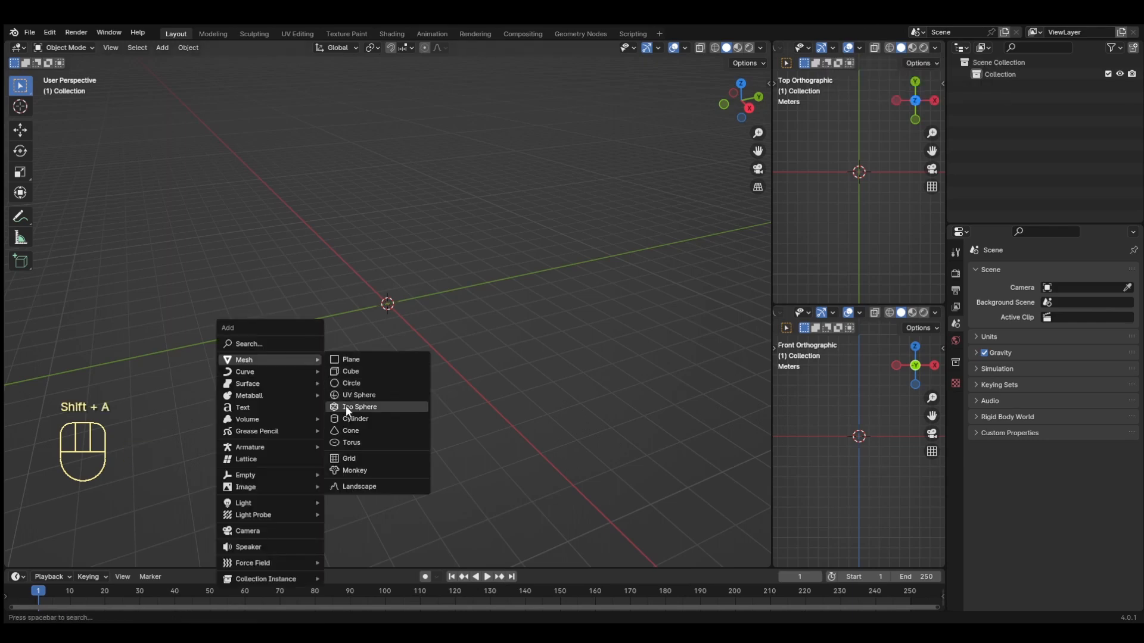
click(357, 419)
click(56, 554)
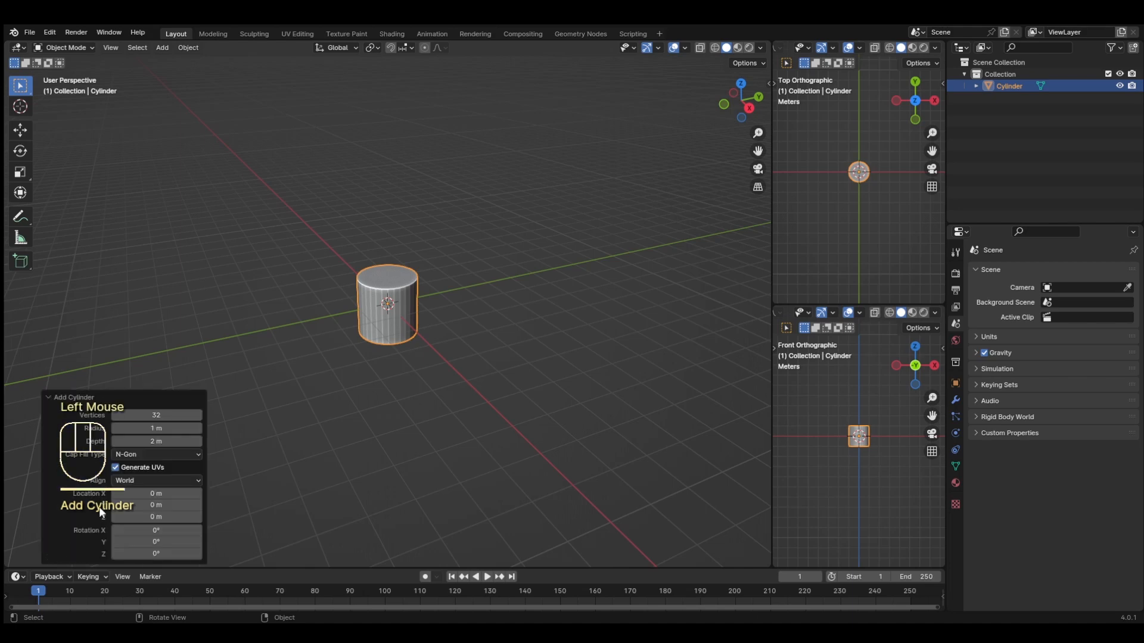
click(172, 417)
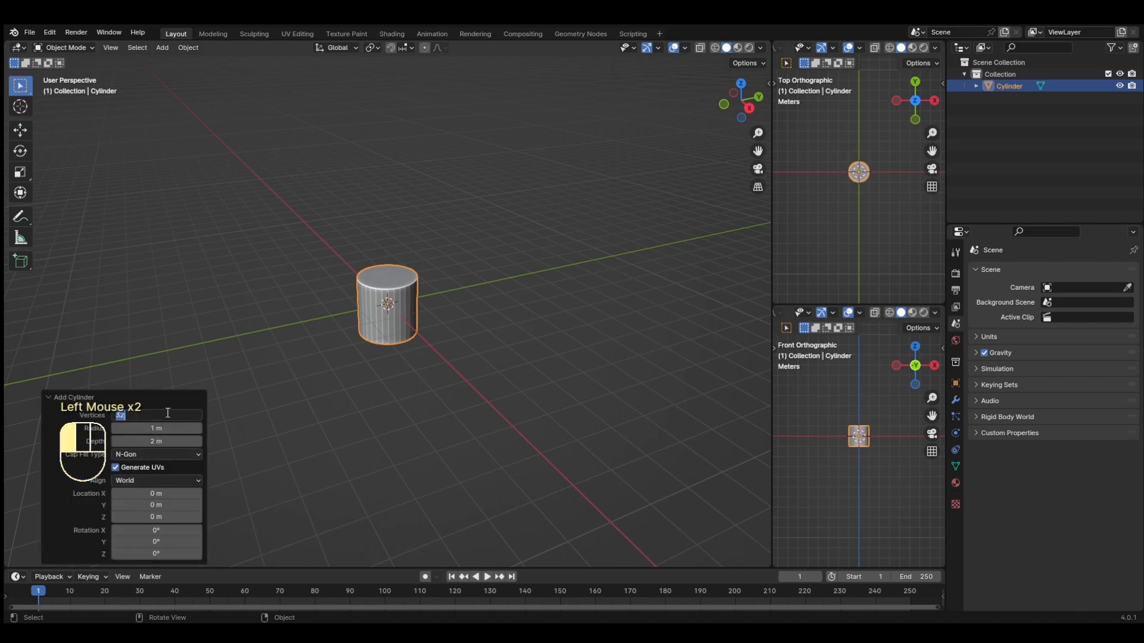
text(1816)
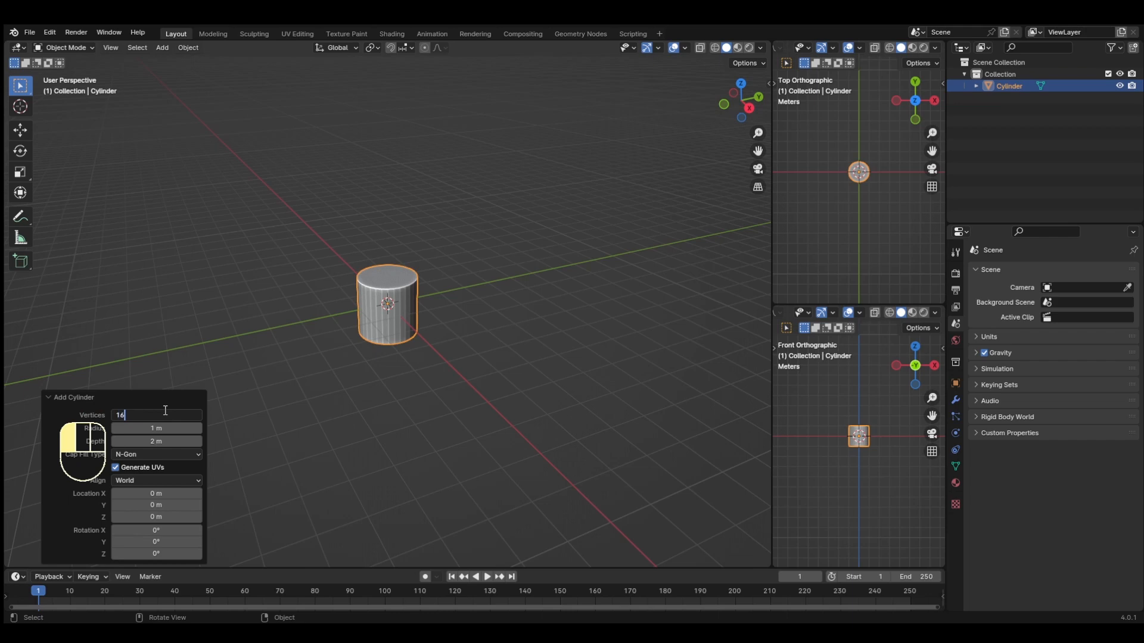
key(Return)
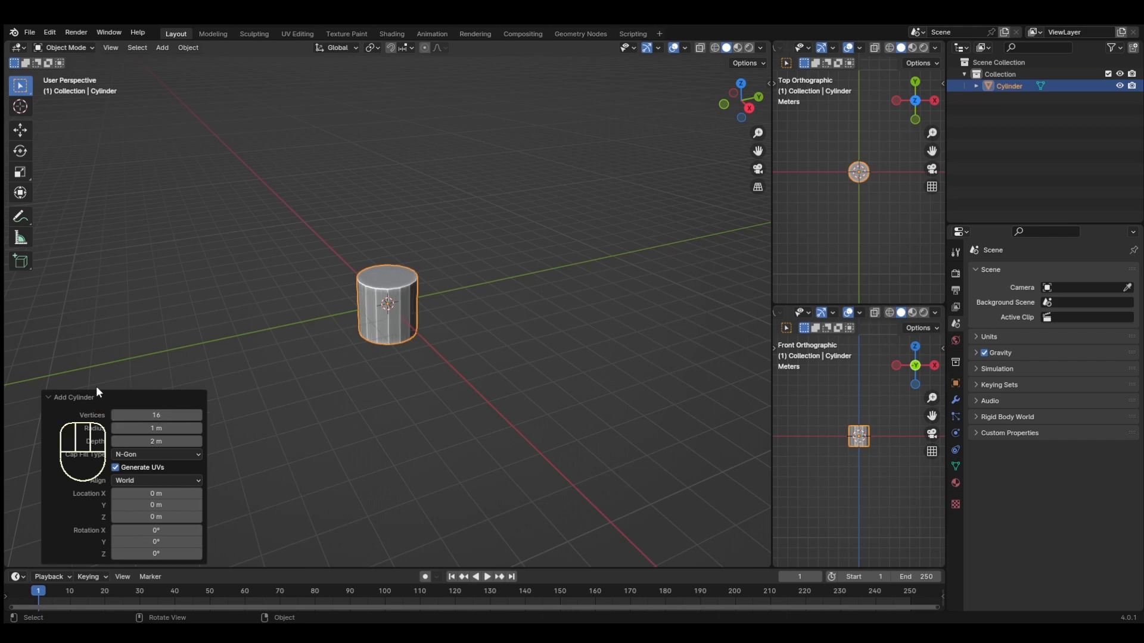
click(60, 400)
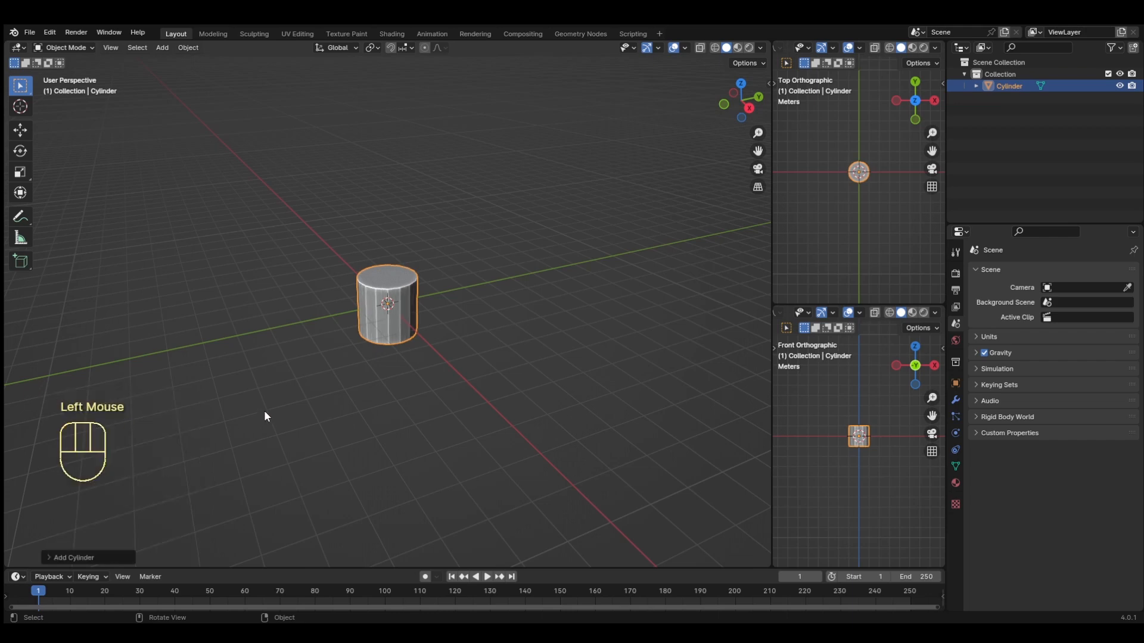
Step: Rotate the cylinder 90° in the front view so that it lies on its side
key(KP_1)
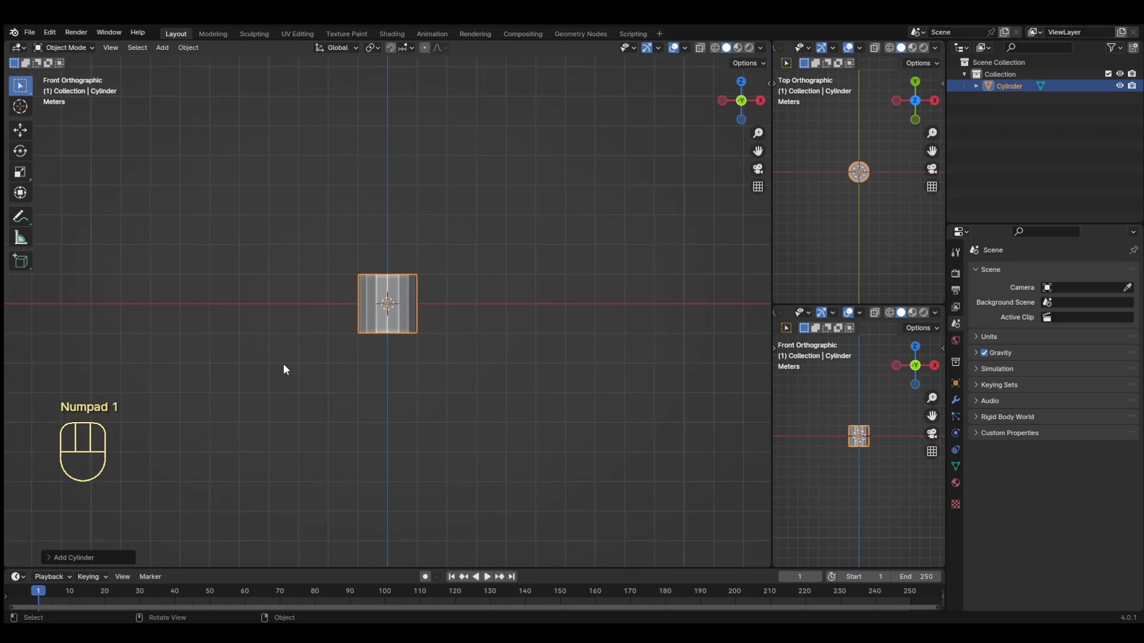
key(r)
key(KP_9)
key(KP_0)
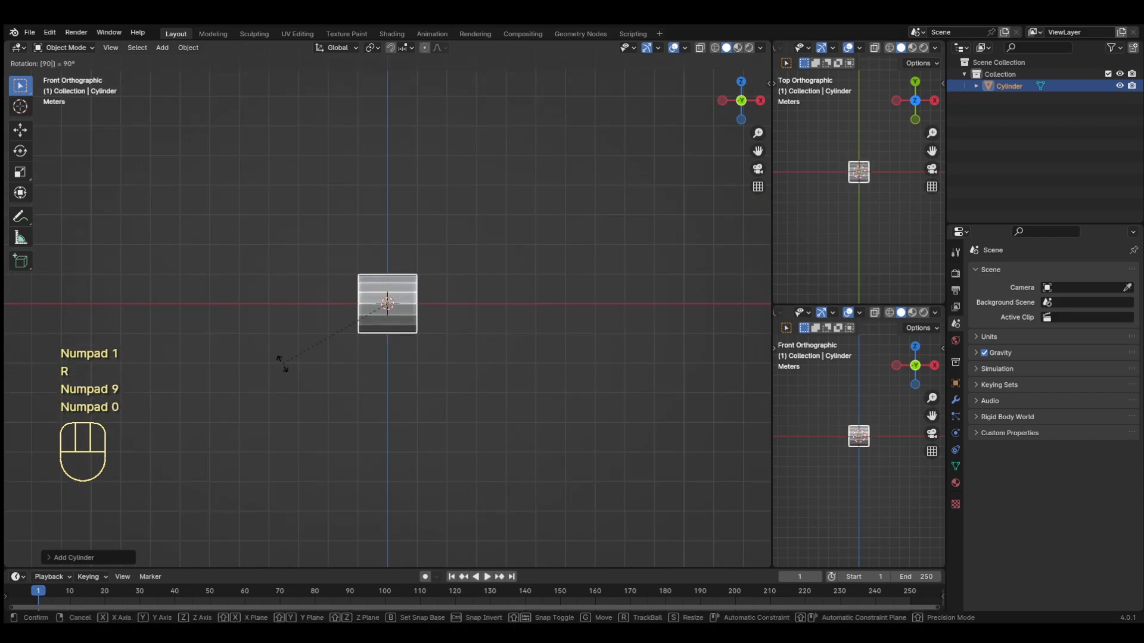
key(KP_Enter)
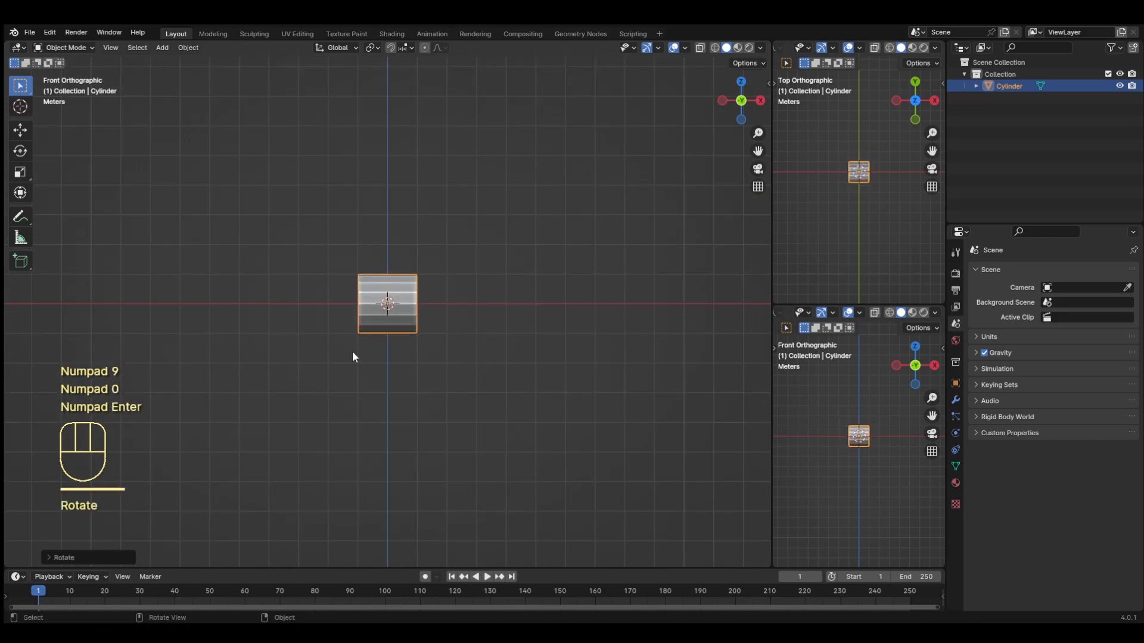
Step: Delete the faces of both cylinder end caps in Edit Mode and turn off Backface Culling in the main viewport
scroll(353, 352, up, 4)
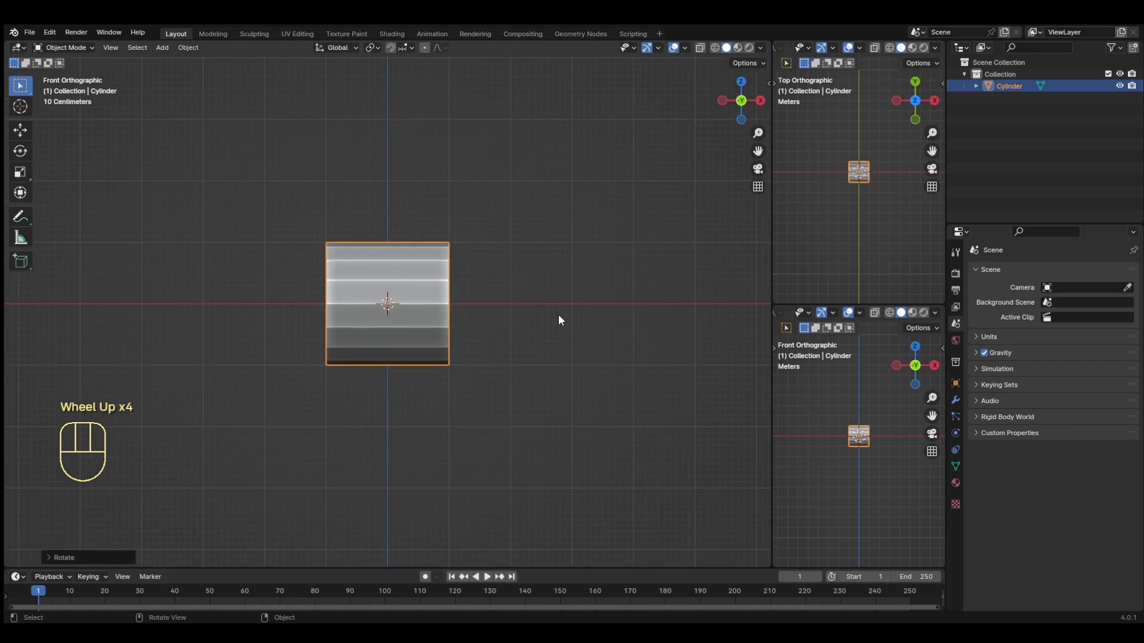
middle_drag(559, 316, 559, 237)
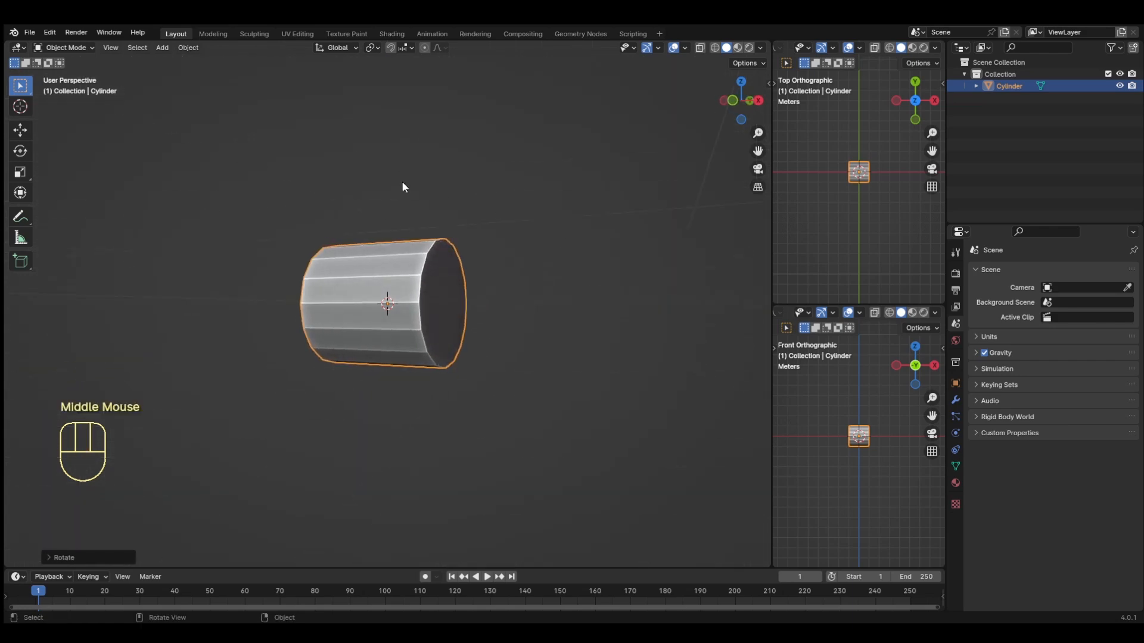
key(Tab)
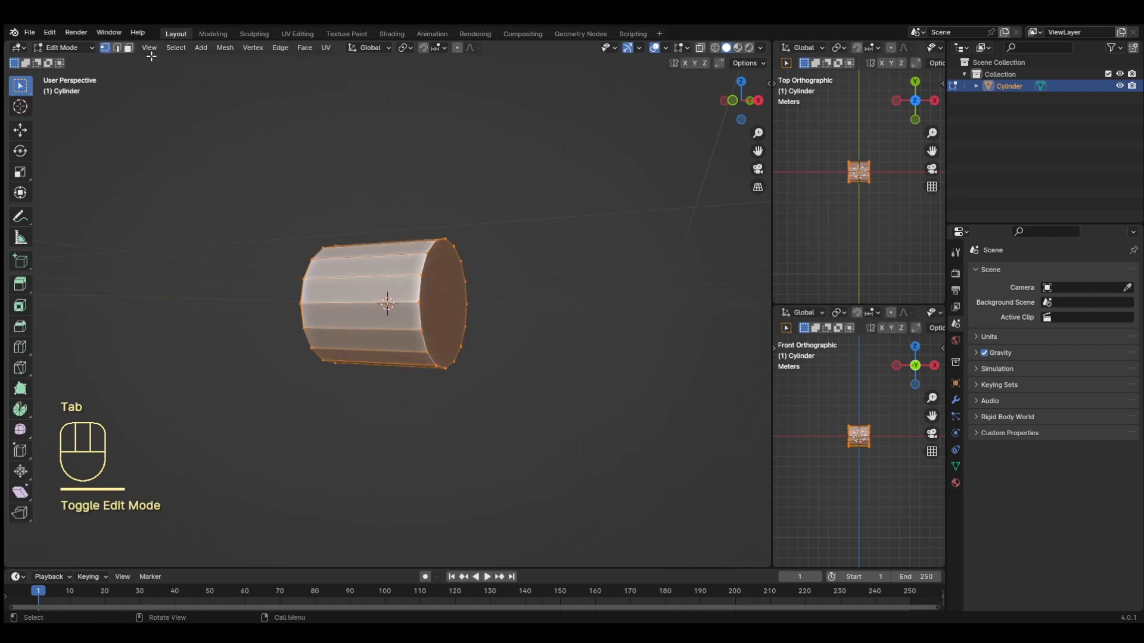
click(128, 47)
click(437, 303)
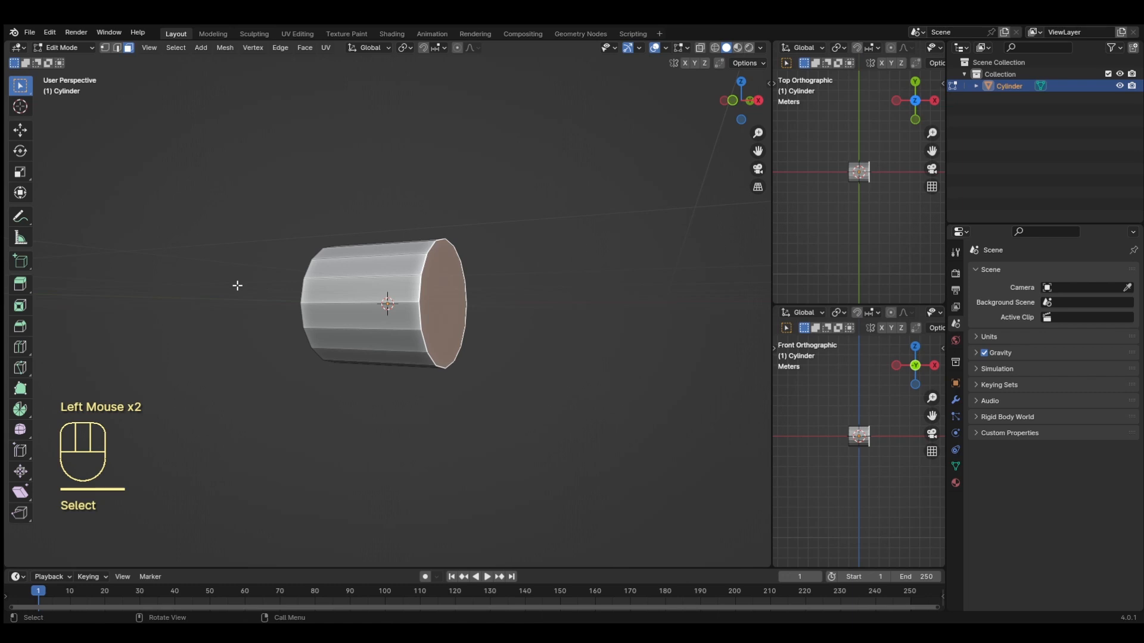
middle_drag(188, 277, 284, 281)
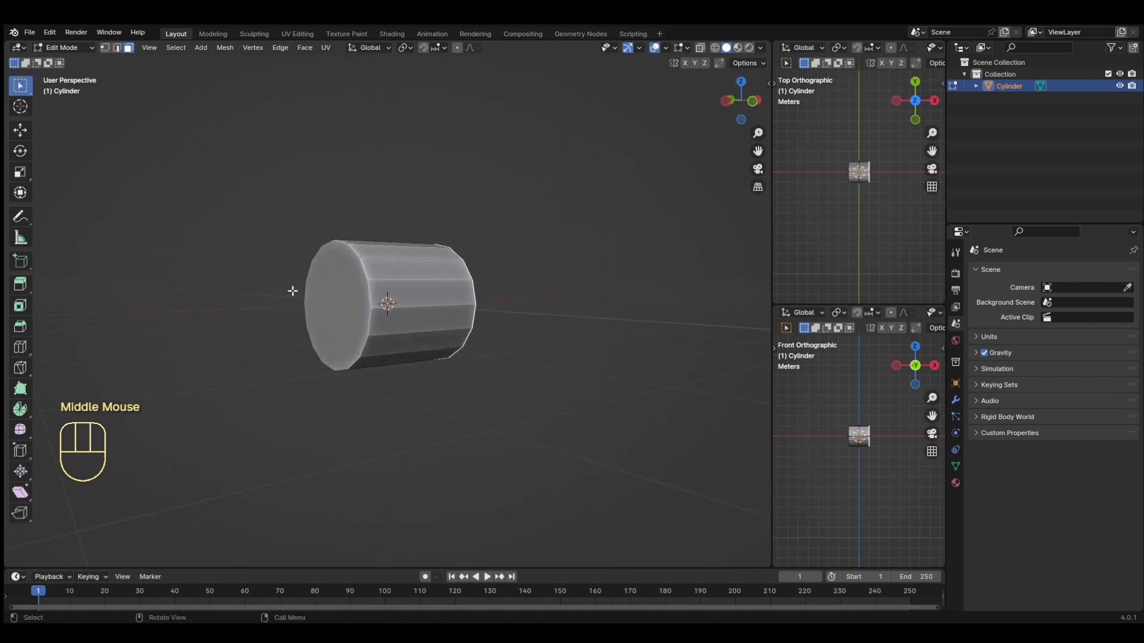
key(shift)
shift+click(340, 305)
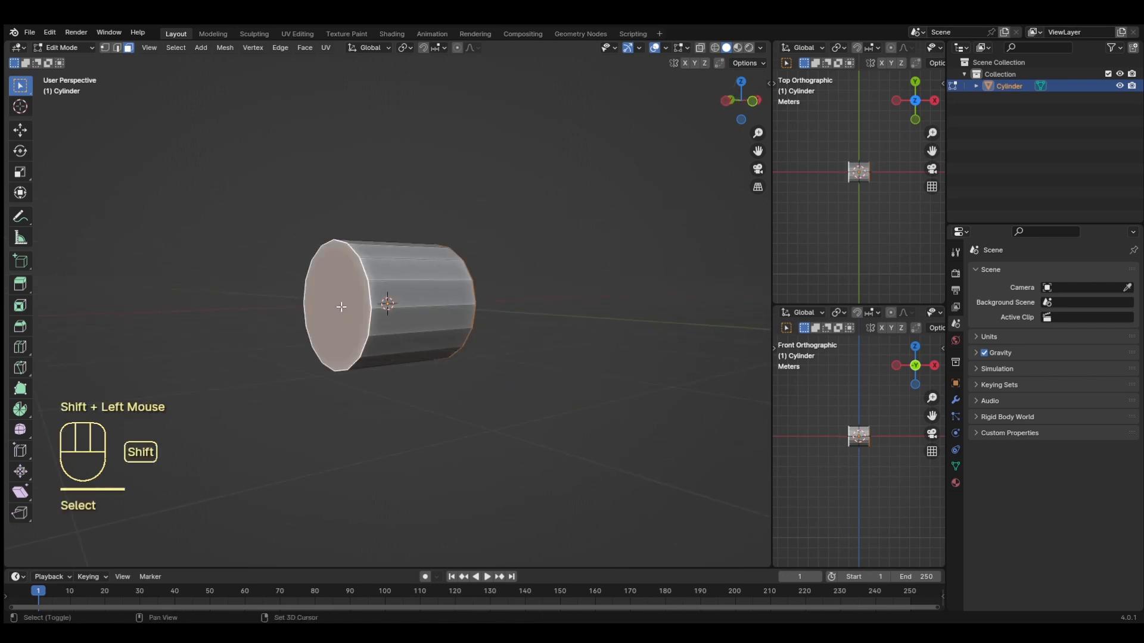
key(x)
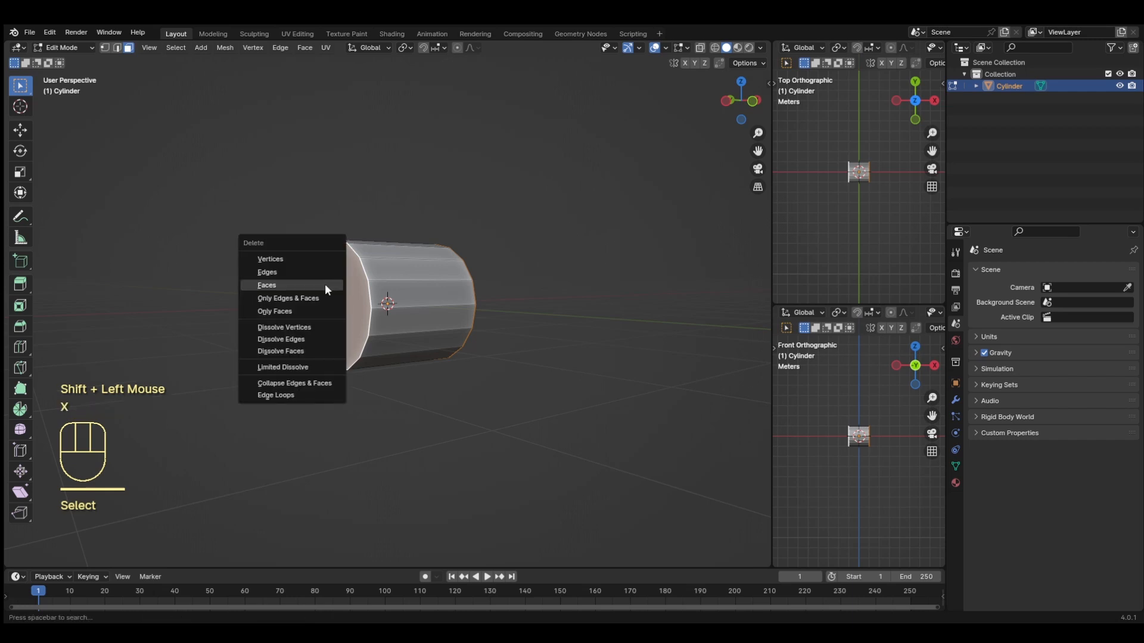
click(324, 284)
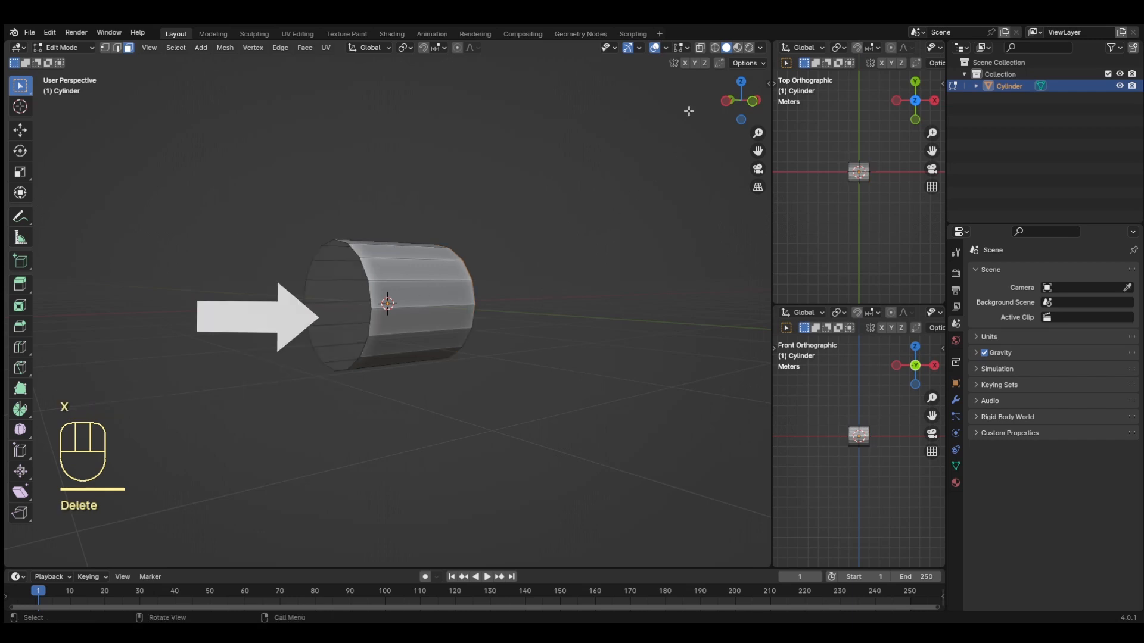
click(760, 47)
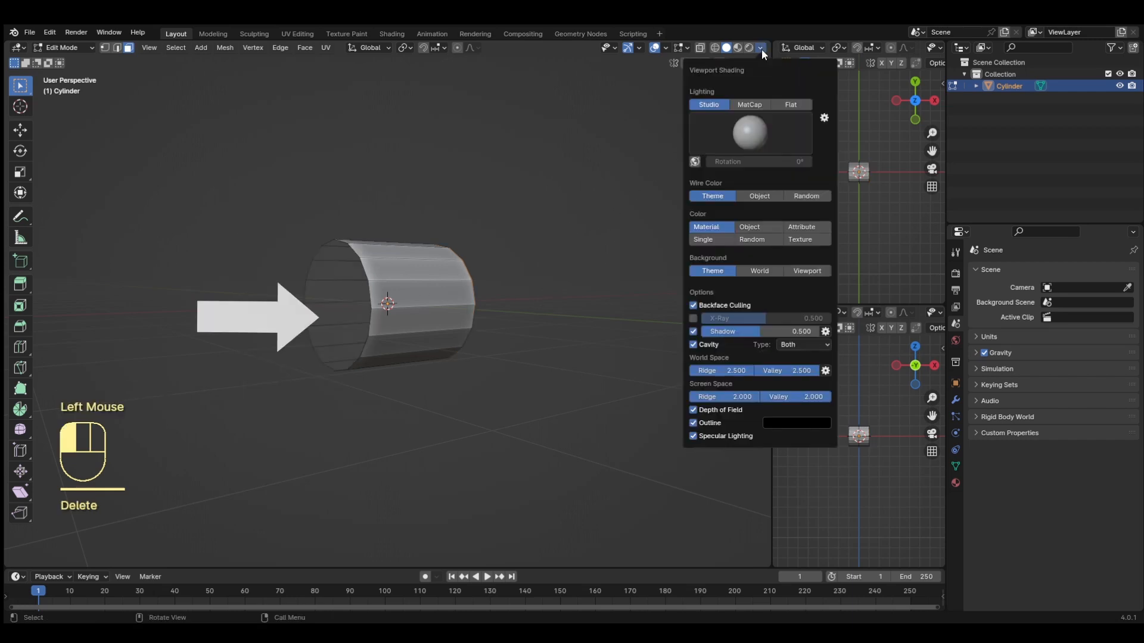
click(701, 306)
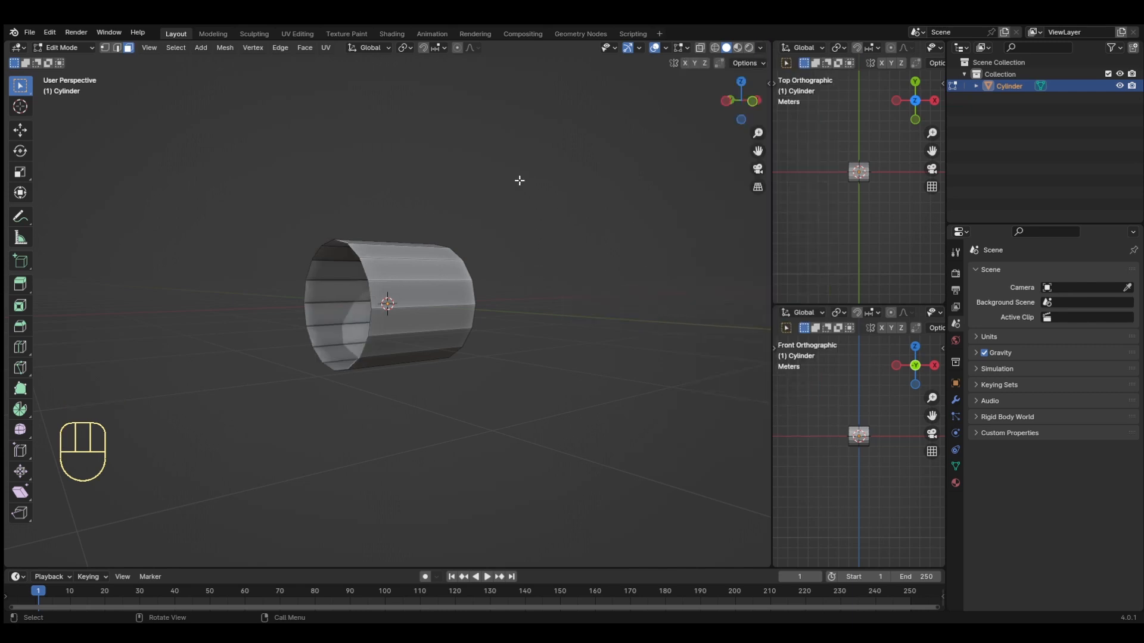
Step: Delete all faces in the lower half of the cylinder, using X-Ray in the front view to include the far side
key(KP_1)
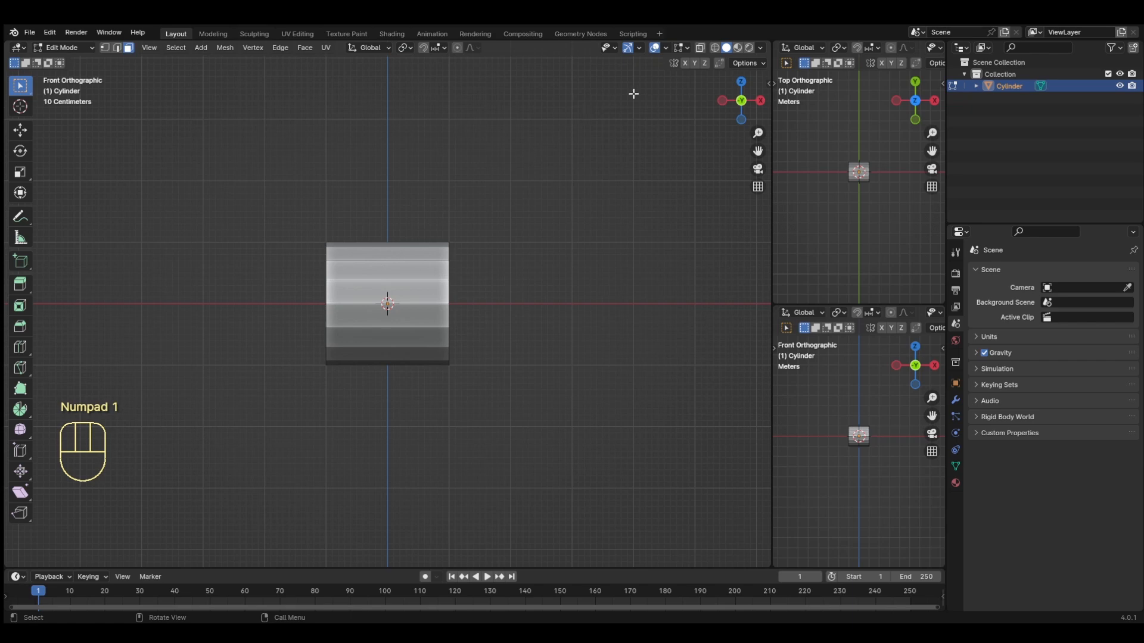
click(700, 49)
drag(280, 306, 523, 440)
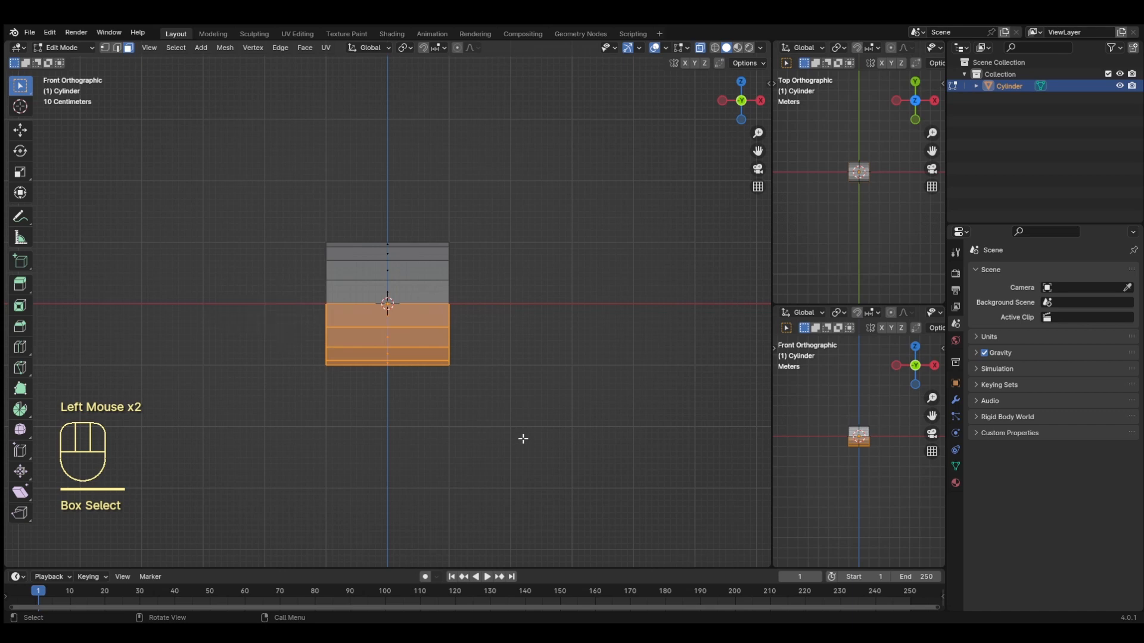
key(x)
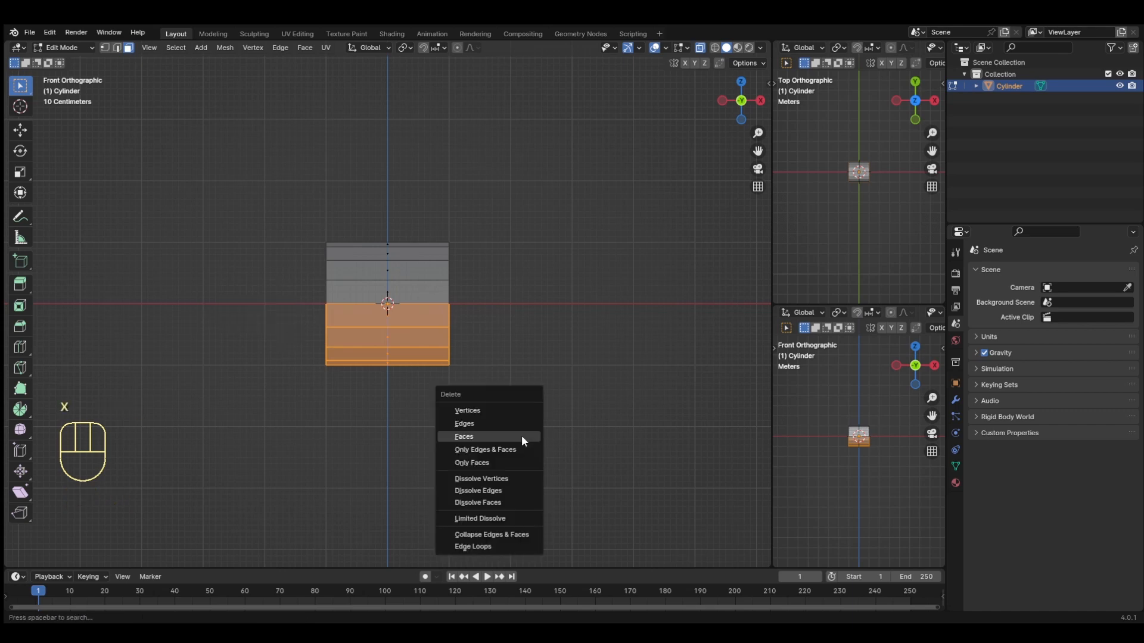
click(464, 437)
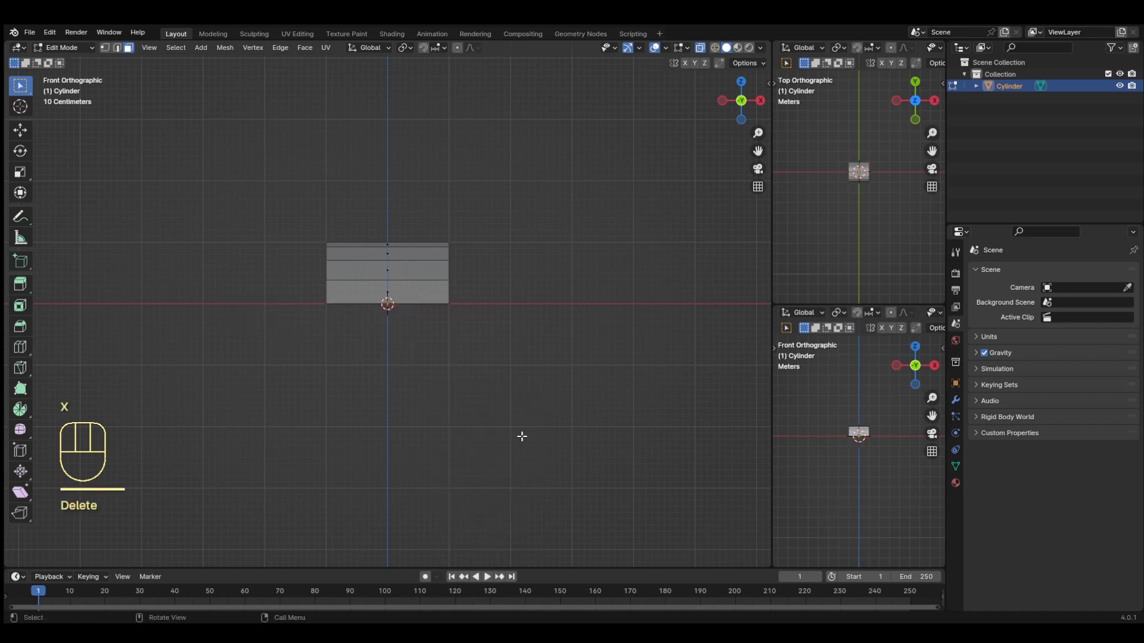
click(701, 48)
middle_drag(628, 249, 460, 179)
Step: Extrude the half cylinder's two lower lengthwise edges about 0.3 m straight down along Z, selecting both in edge mode with X-Ray on
key(KP_1)
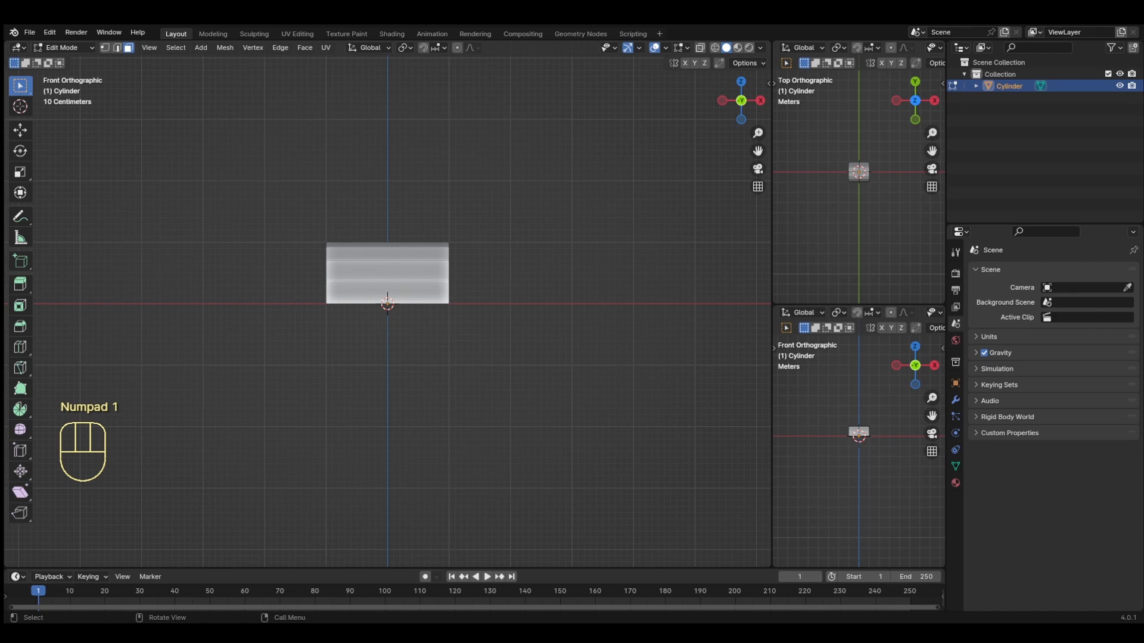
scroll(648, 324, up, 5)
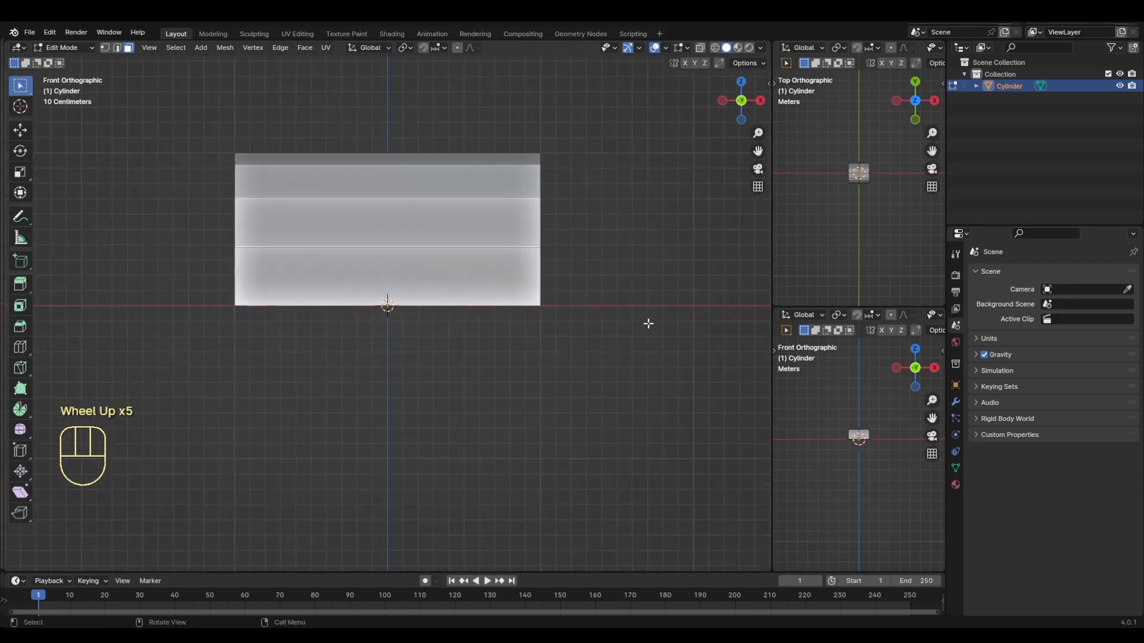
scroll(648, 323, up, 1)
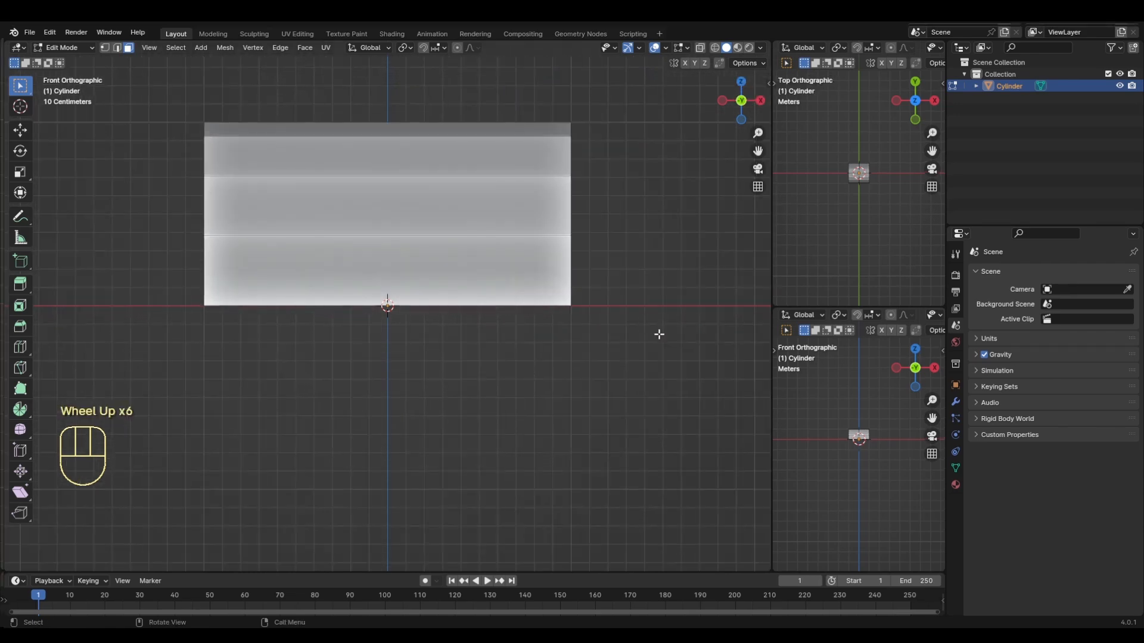
click(700, 48)
click(192, 291)
drag(193, 291, 608, 352)
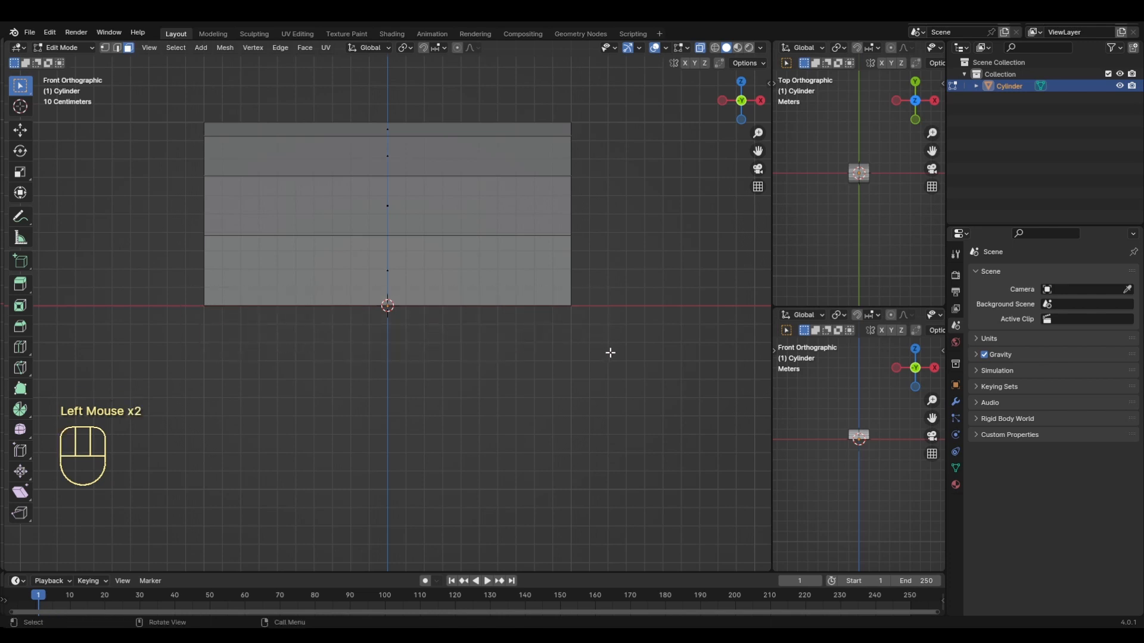
click(117, 47)
drag(181, 287, 596, 330)
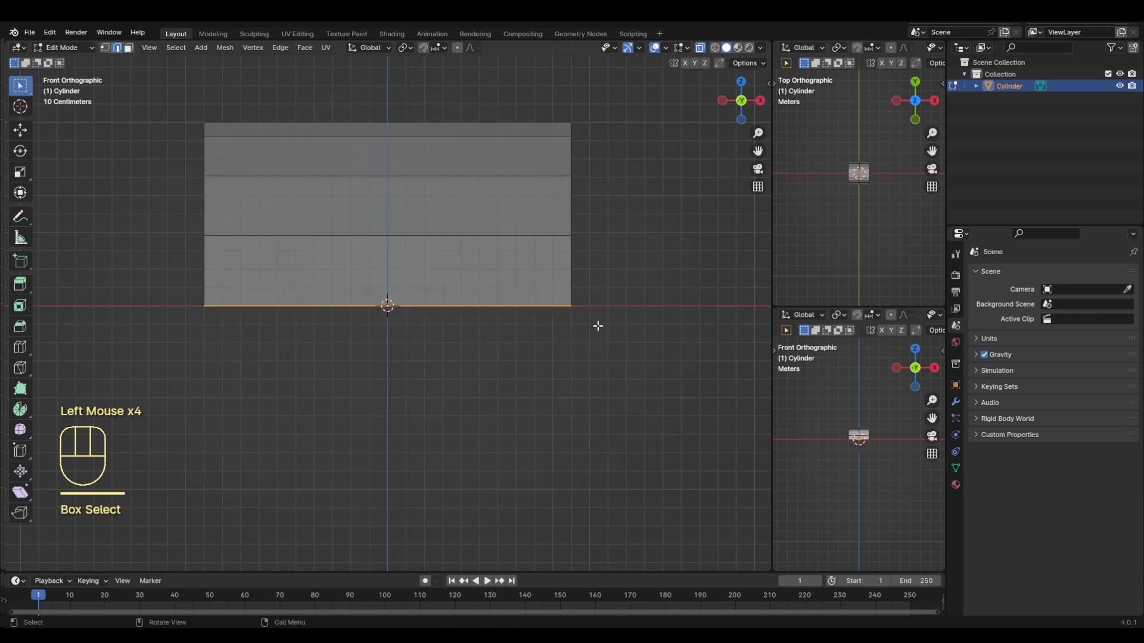
key(e)
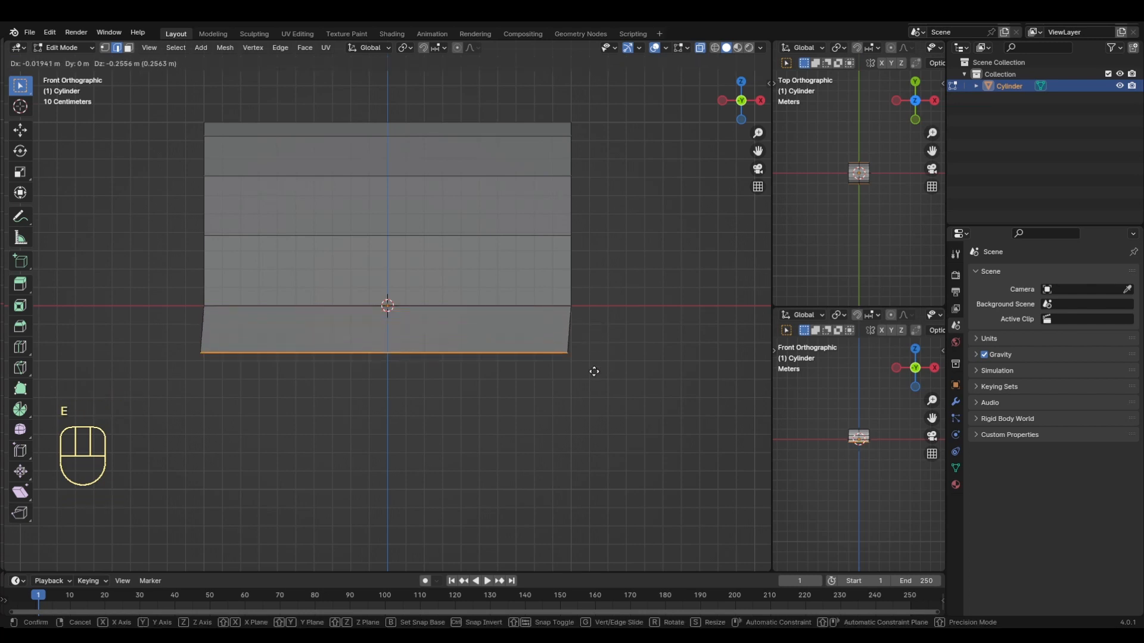
key(z)
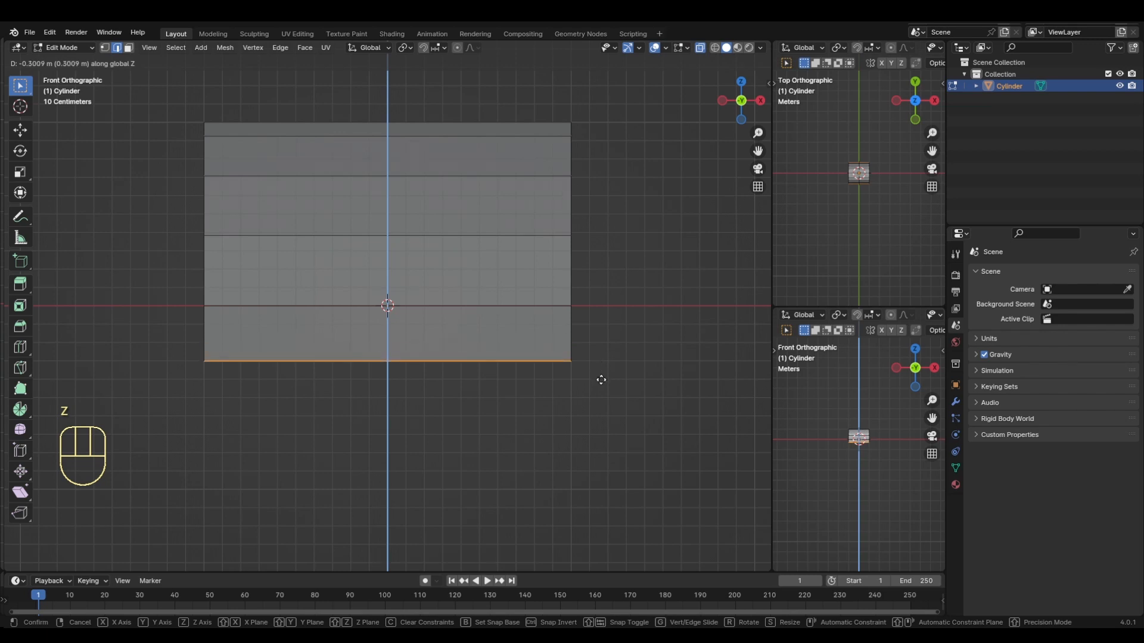
click(601, 380)
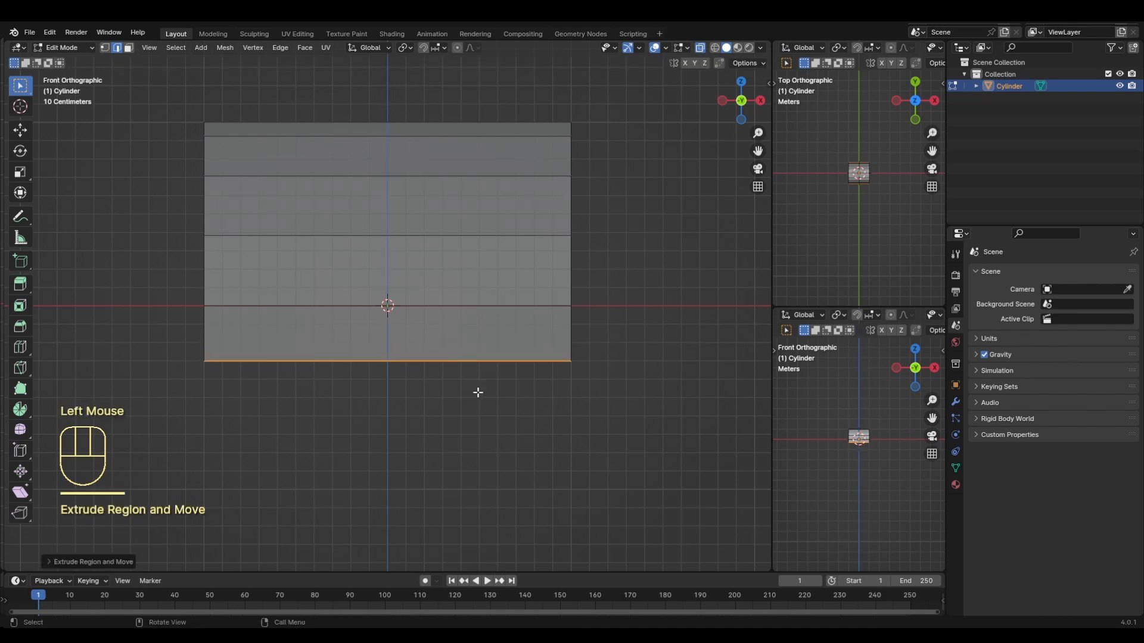
Step: Duplicate the two lower edges about 0.1 m further down along Z and fill a flat face between the copies
key(shift+d)
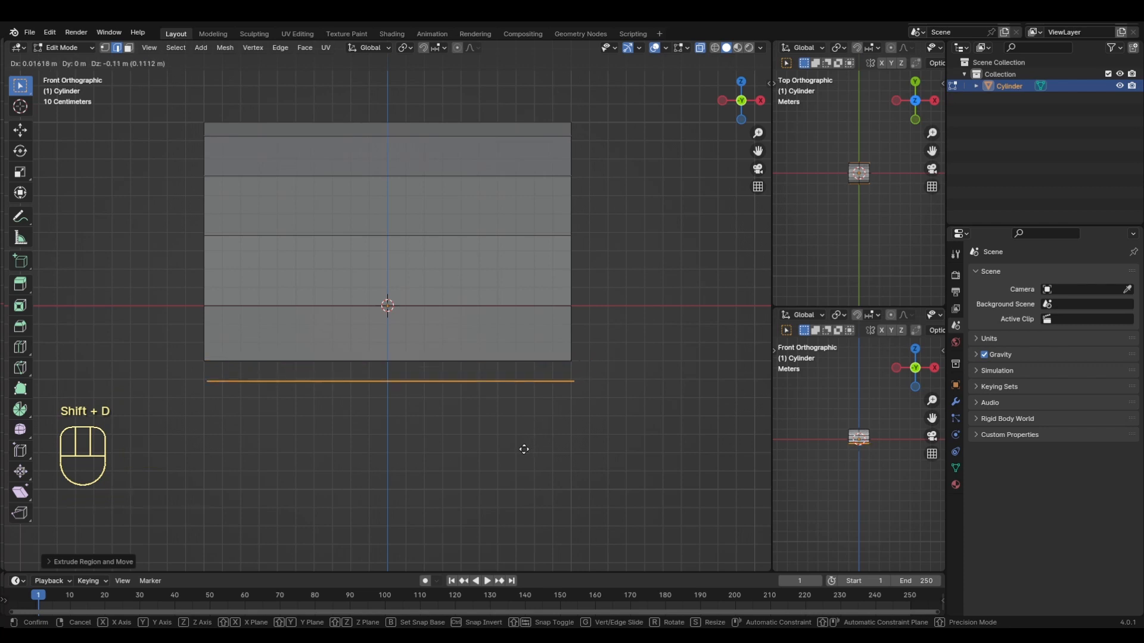
key(z)
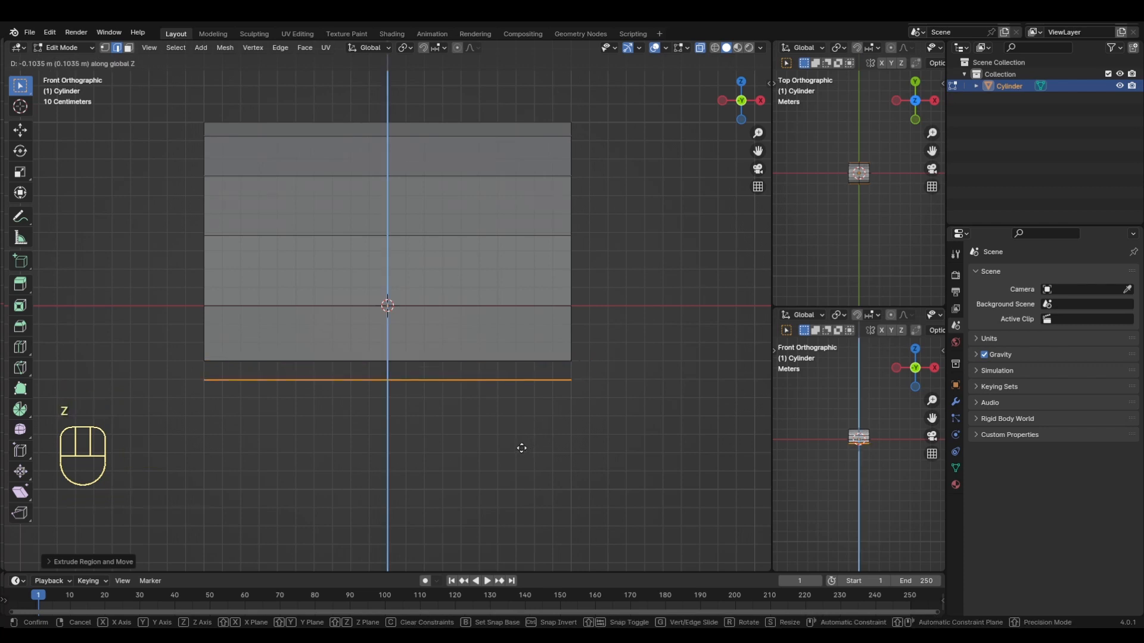
click(520, 447)
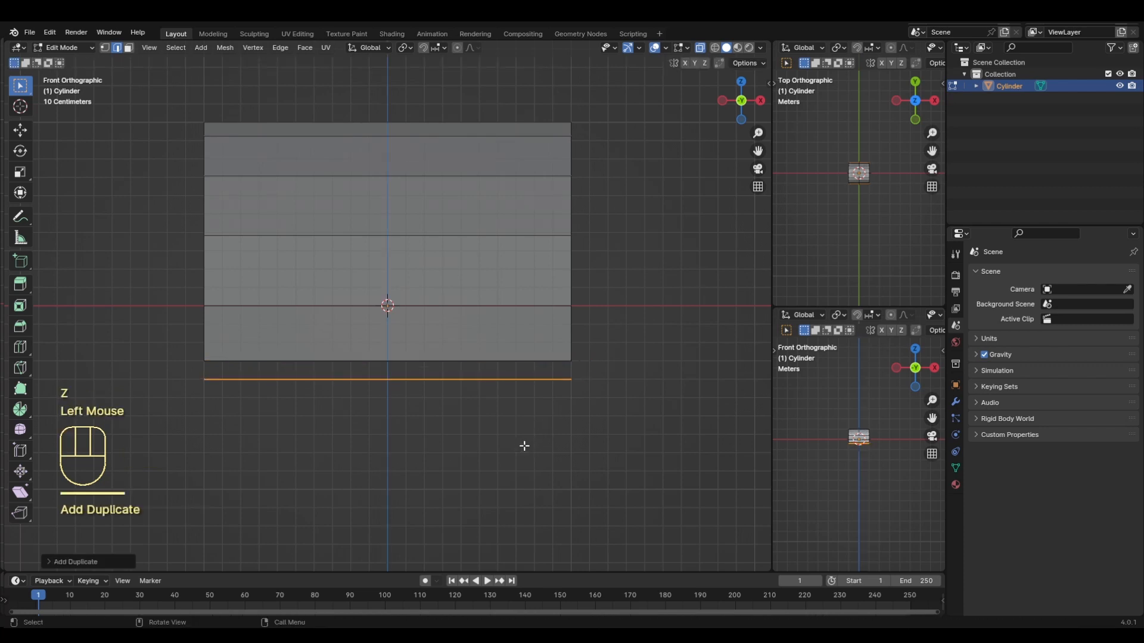
middle_drag(663, 437, 604, 439)
key(f)
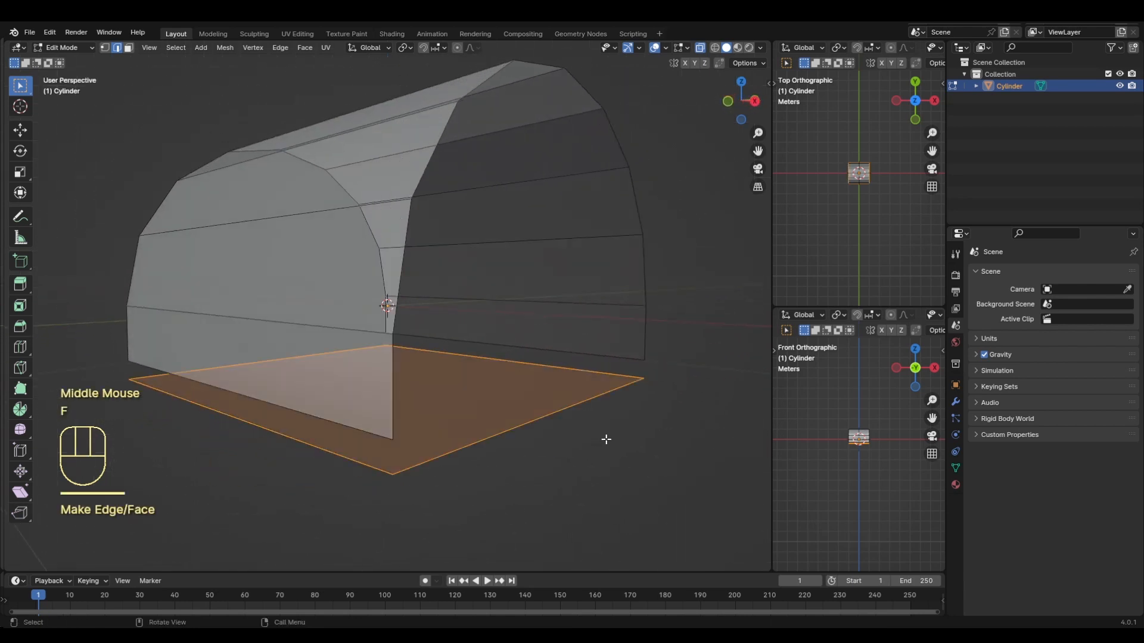
Step: Separate the new floor face into its own object, turn X-Ray off and return to Object Mode
right_click(508, 389)
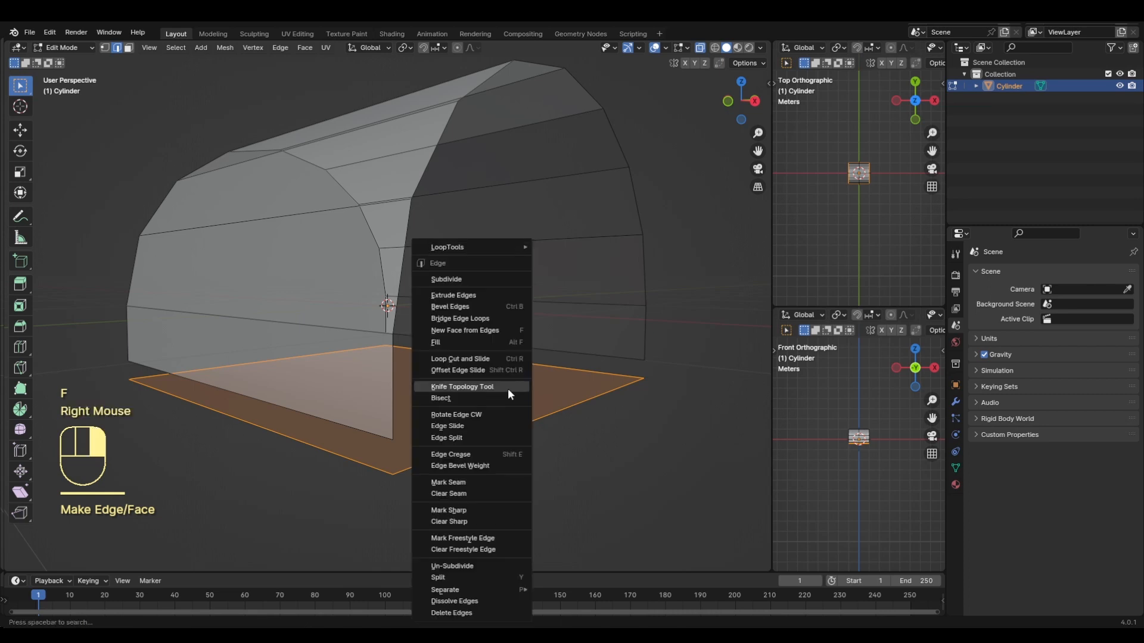
mouse_move(488, 588)
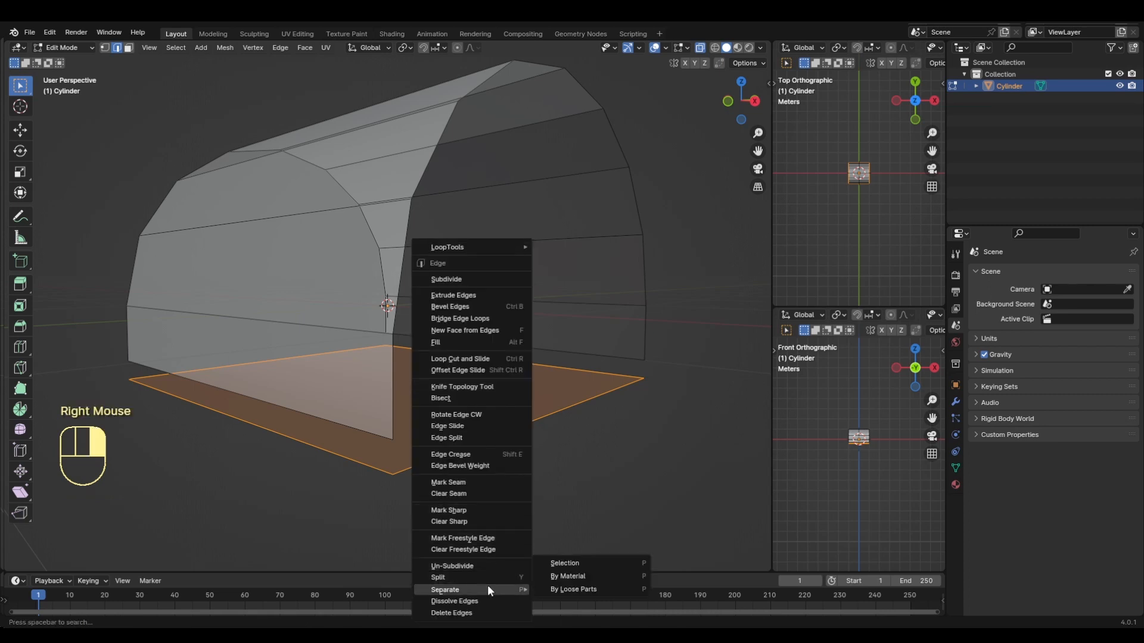
click(575, 563)
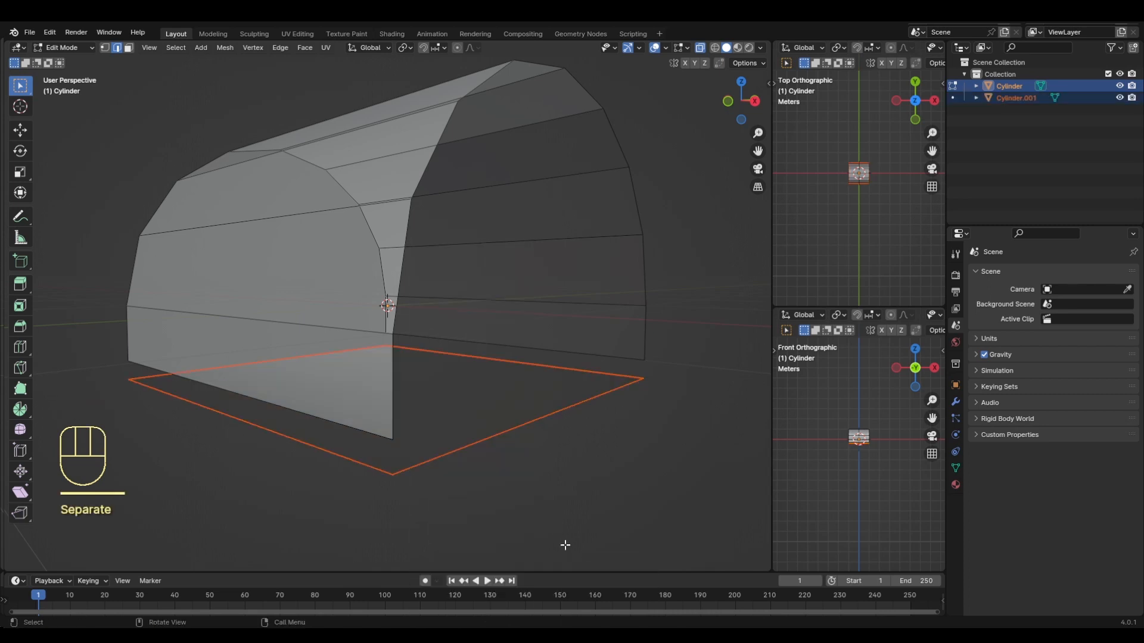
click(701, 49)
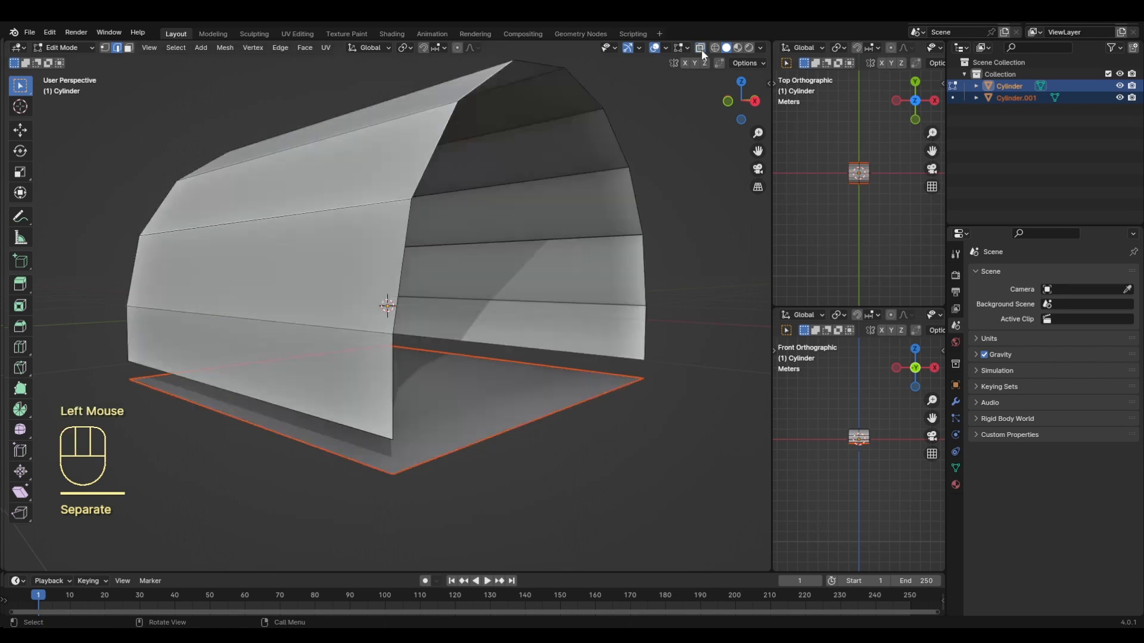
middle_drag(520, 507, 542, 506)
key(Tab)
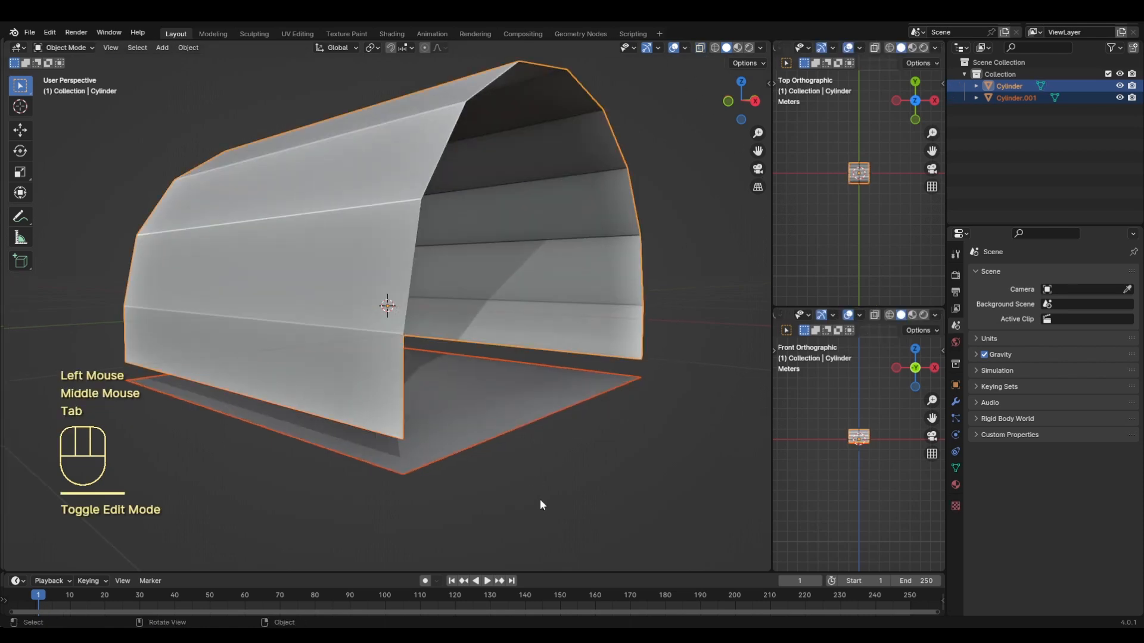
Step: Add one loop cut near each open end of the arched cylinder in Edit Mode
middle_drag(540, 499, 478, 479)
click(411, 312)
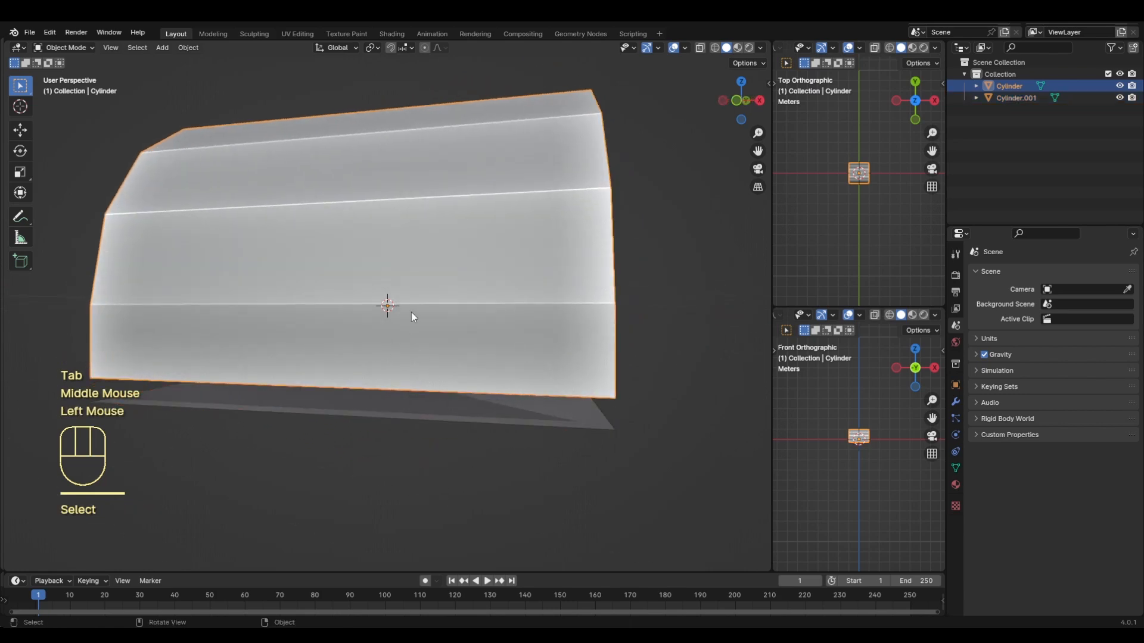
key(KP_1)
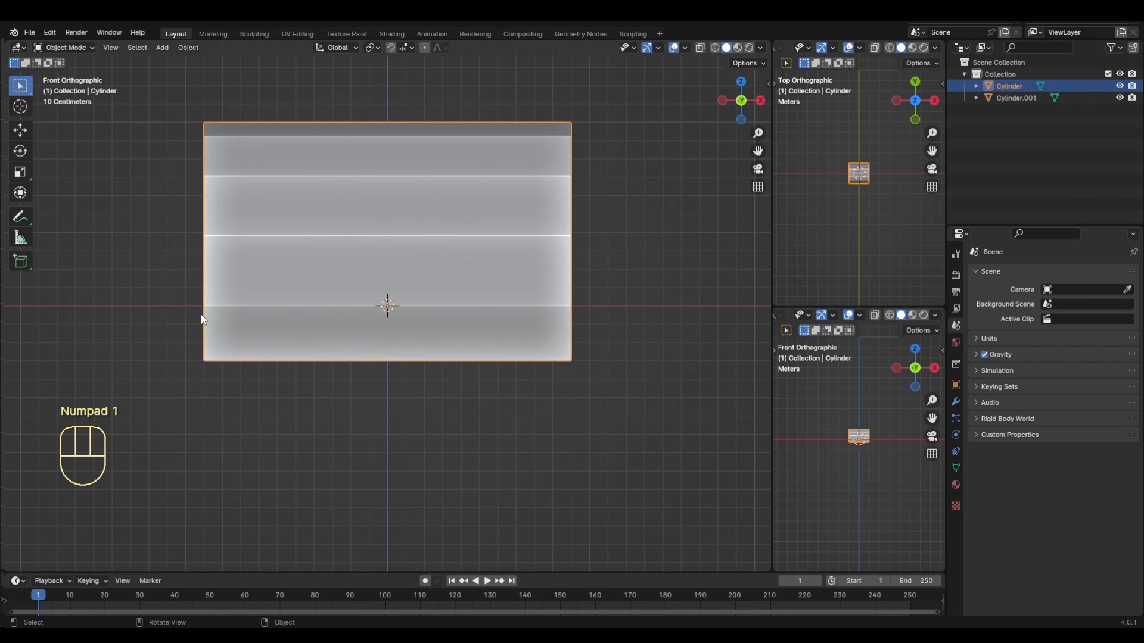
key(Tab)
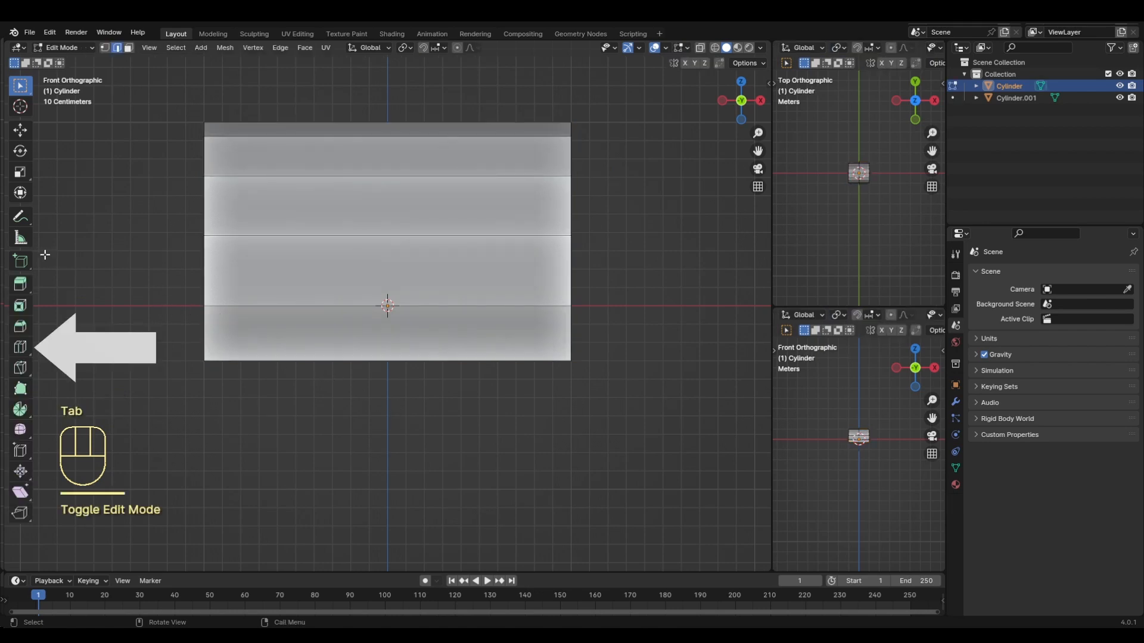
click(20, 346)
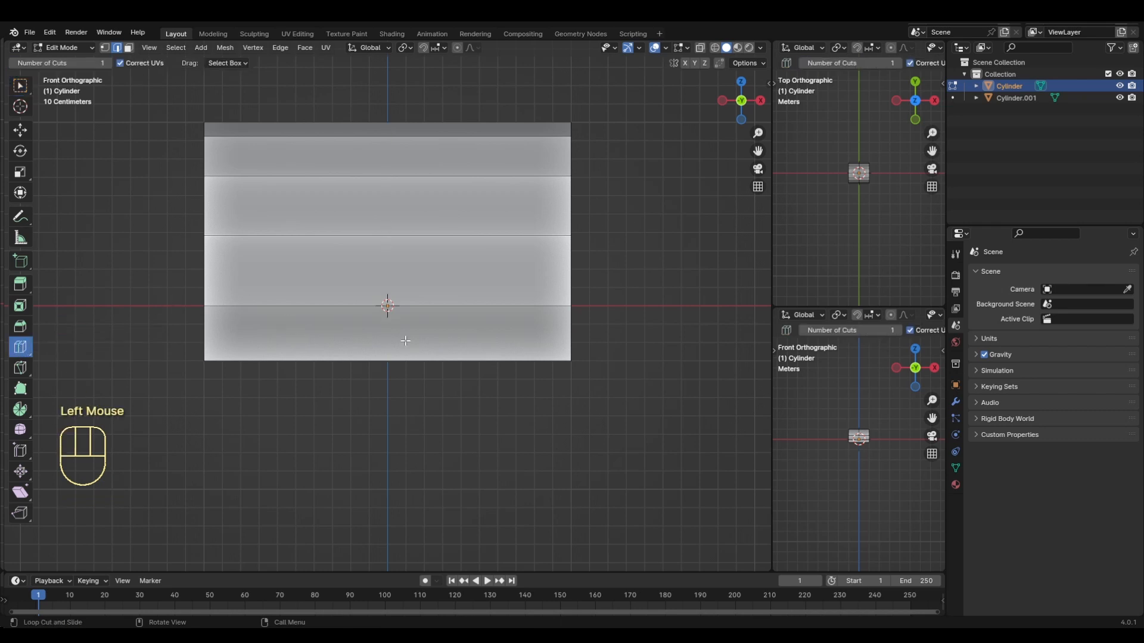
drag(390, 361, 263, 360)
click(20, 85)
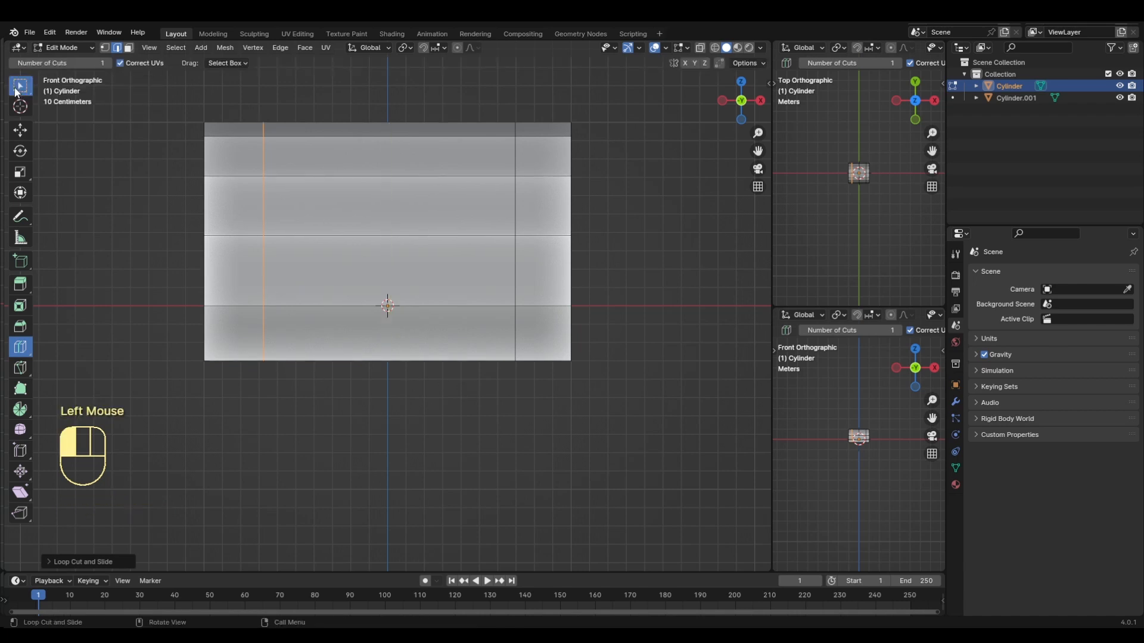
Step: Move the loop cut at the negative-X end about 0.02 m outward along the X axis
key(g)
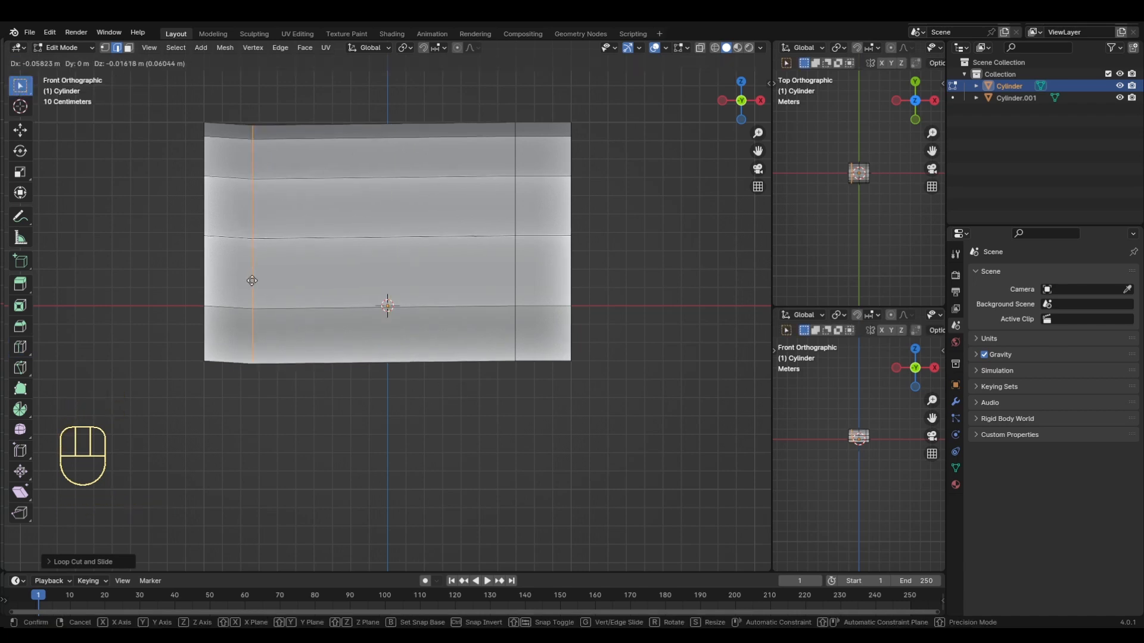
key(x)
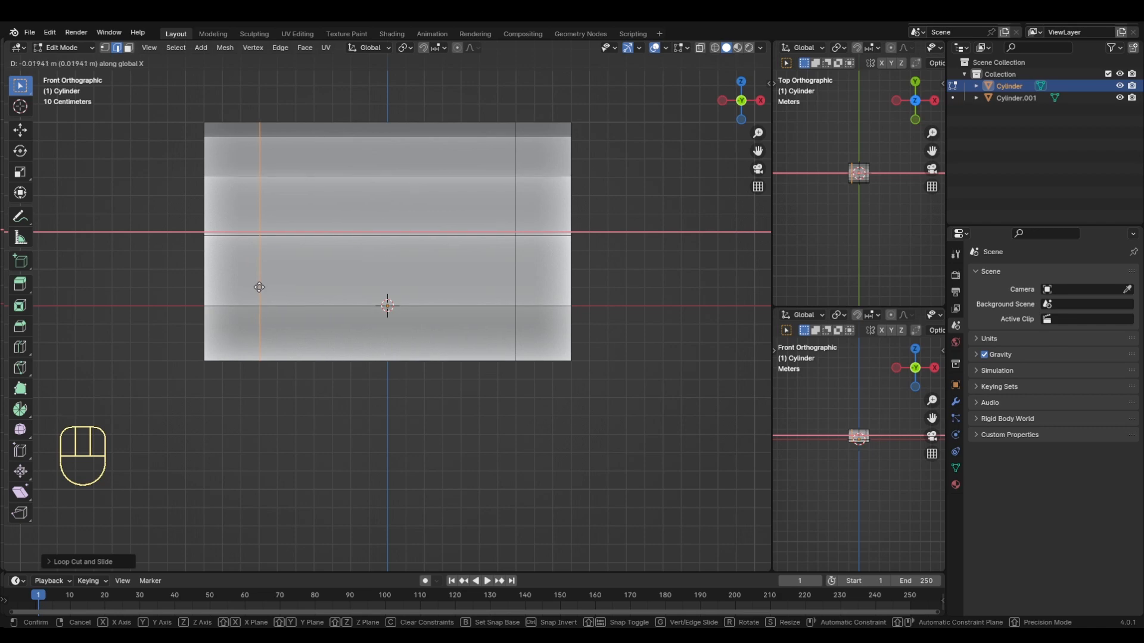
click(260, 286)
middle_drag(598, 420, 607, 485)
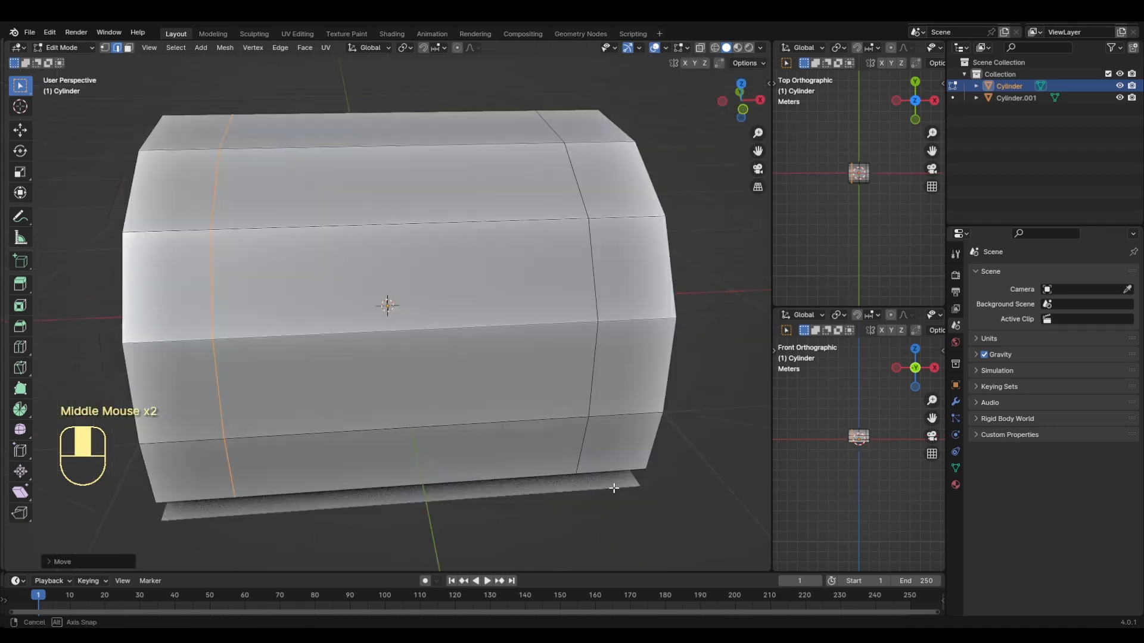
scroll(606, 488, down, 2)
key(KP_1)
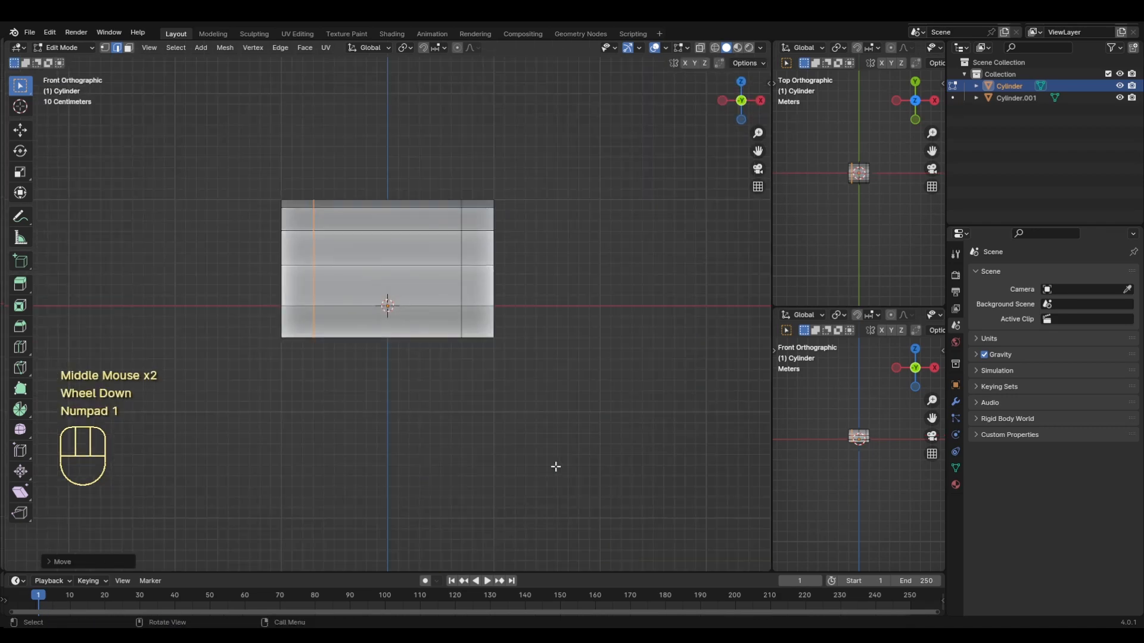
Step: Select the face loops of both end bands and the lower strips on both long sides of the arch
scroll(269, 311, up, 2)
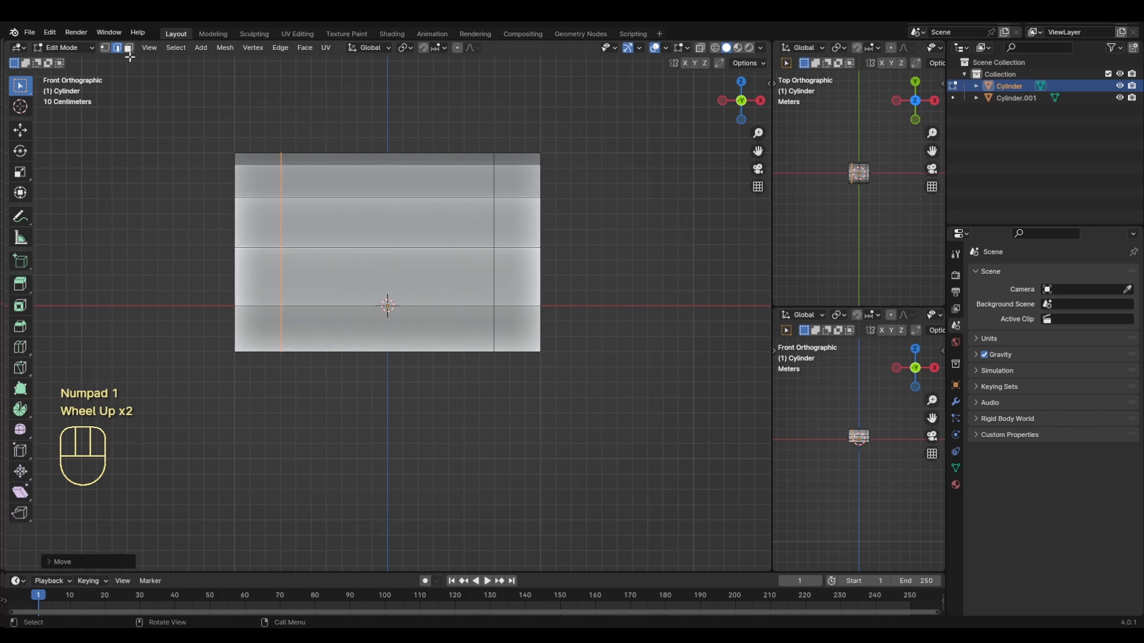
click(128, 48)
click(259, 332)
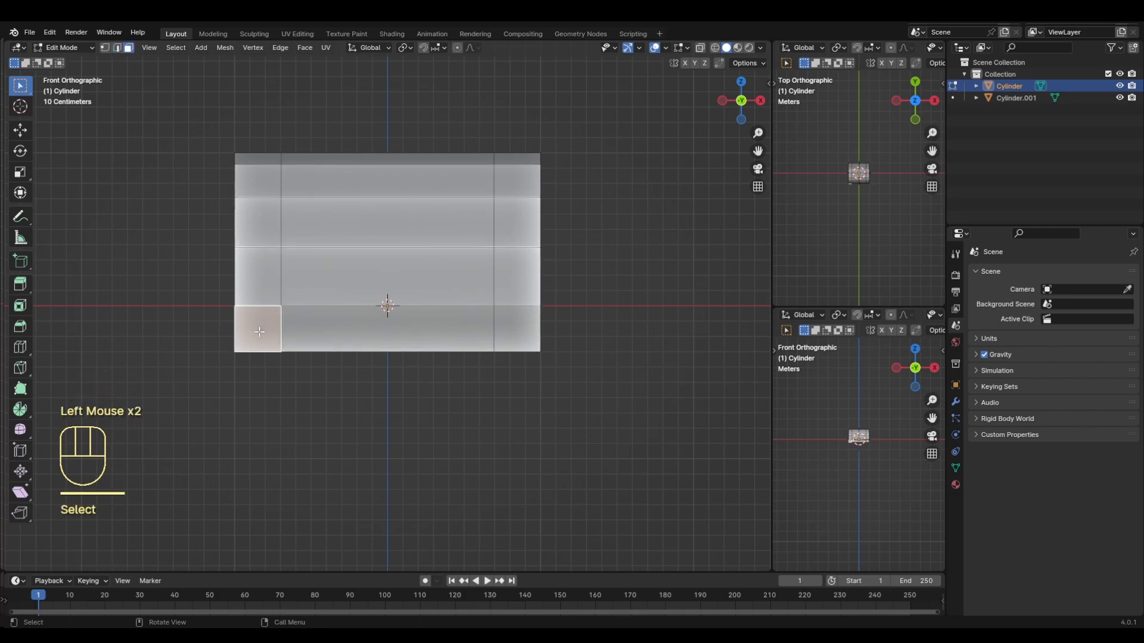
alt+shift+click(277, 330)
alt+shift+click(268, 311)
alt+shift+click(283, 333)
alt+shift+click(283, 333)
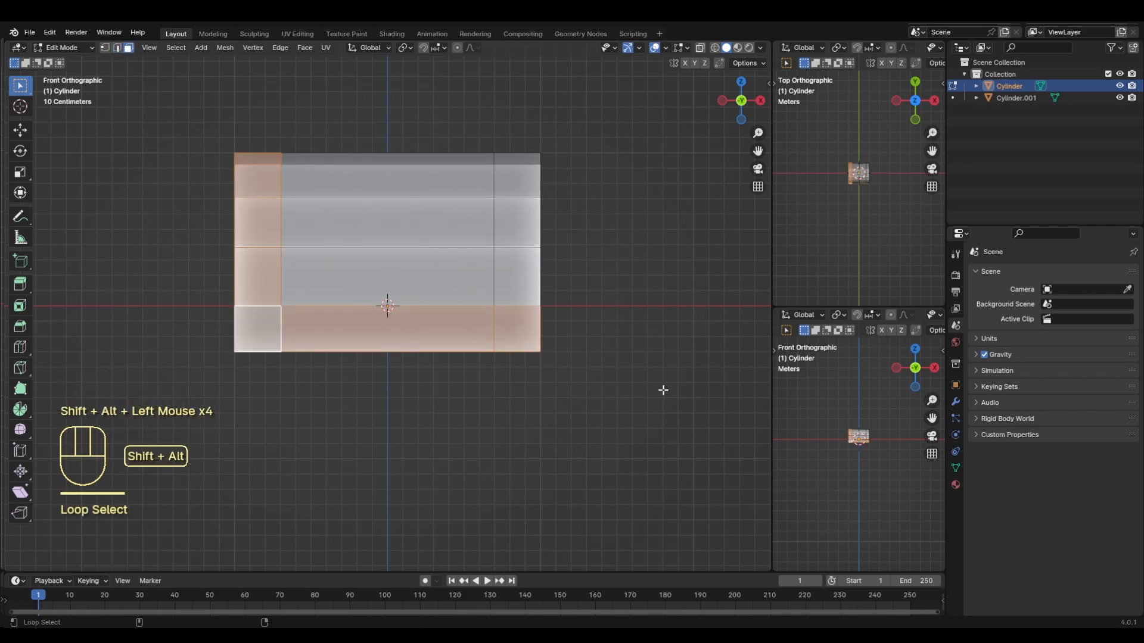
alt+shift+click(518, 346)
alt+shift+click(519, 347)
middle_drag(563, 355, 341, 360)
alt+shift+click(343, 359)
alt+shift+click(346, 359)
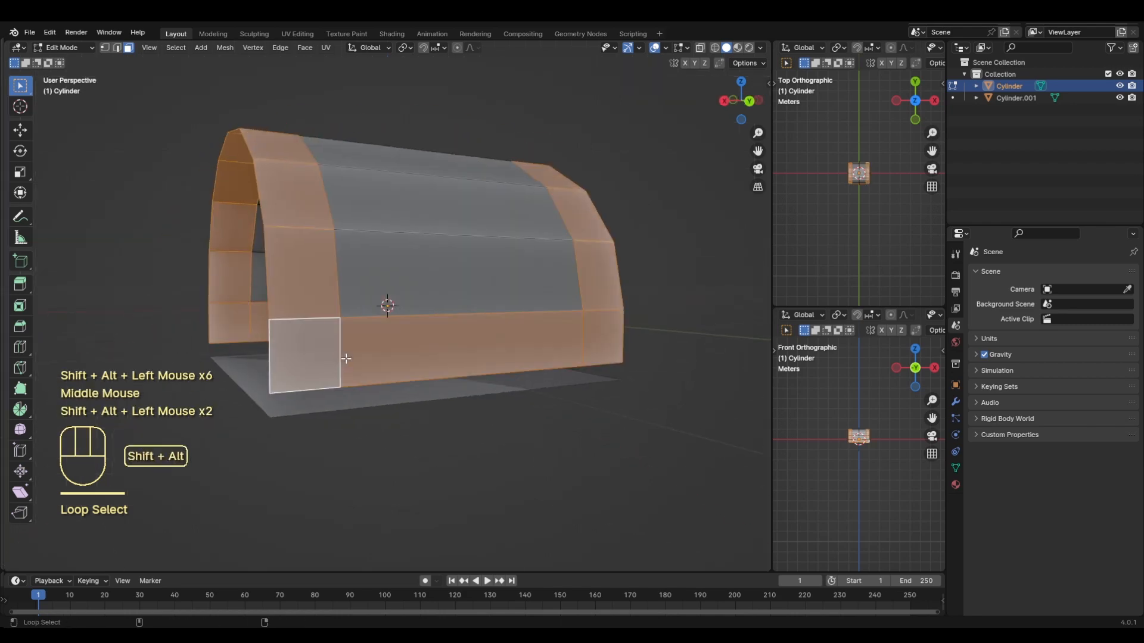
middle_drag(271, 428, 442, 431)
key(KP_1)
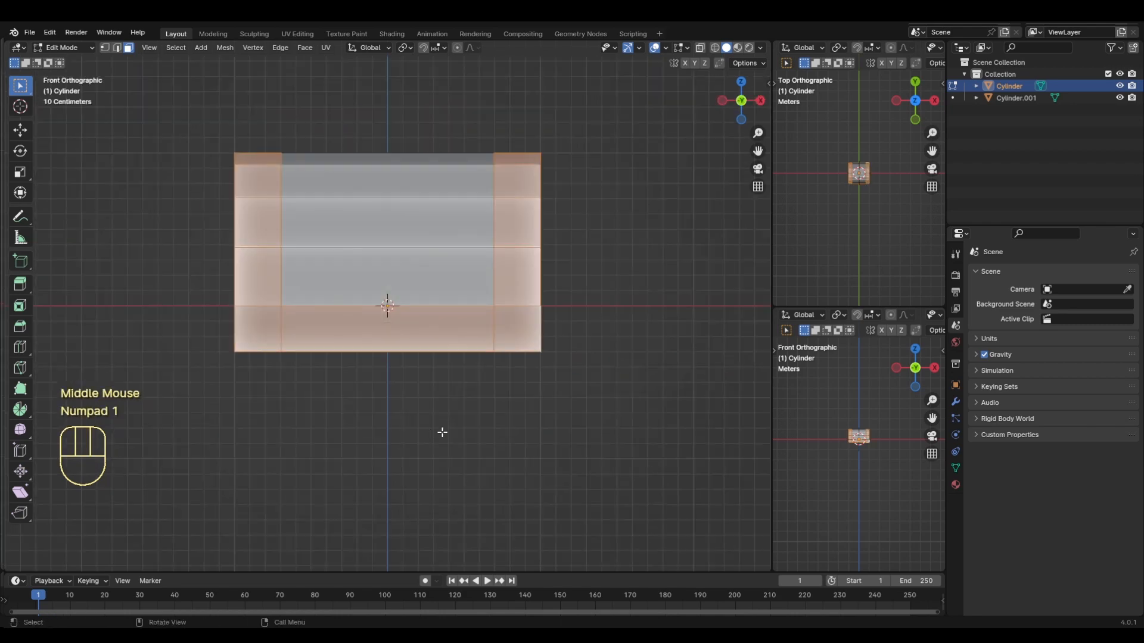
Step: Duplicate the selected border faces in place and separate the copy into its own object
key(shift+d)
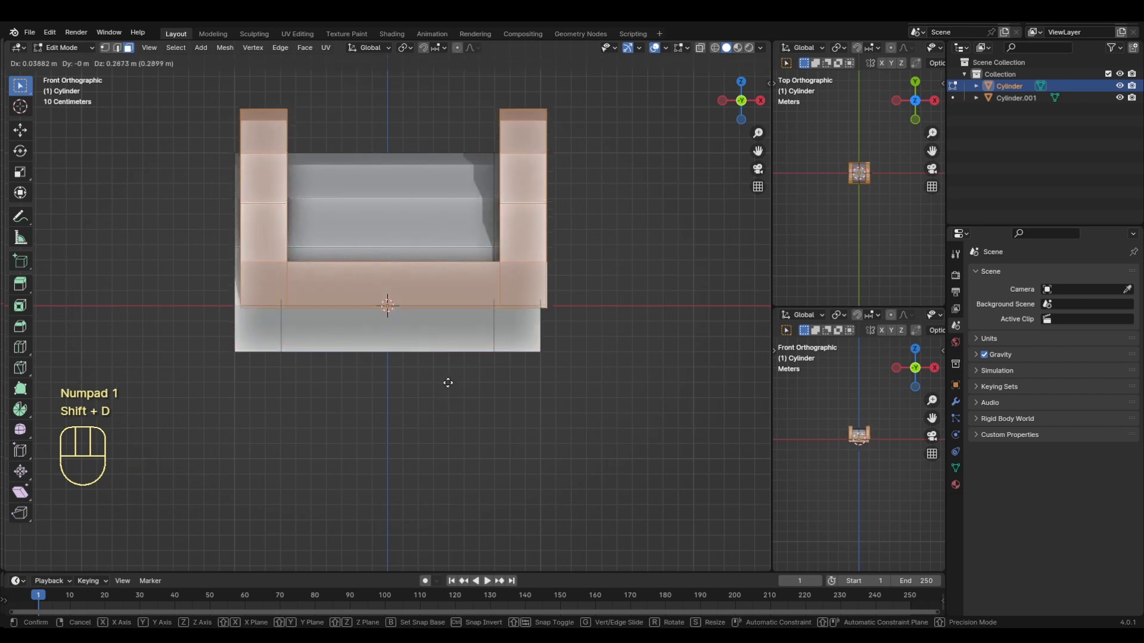
right_click(448, 379)
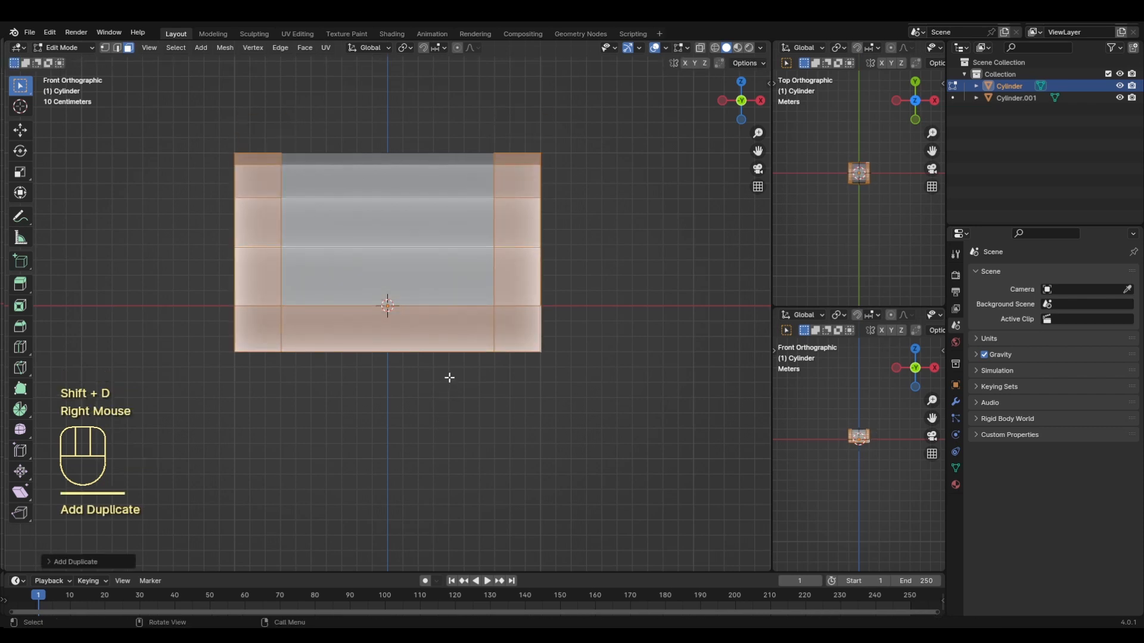
right_click(511, 279)
mouse_move(510, 280)
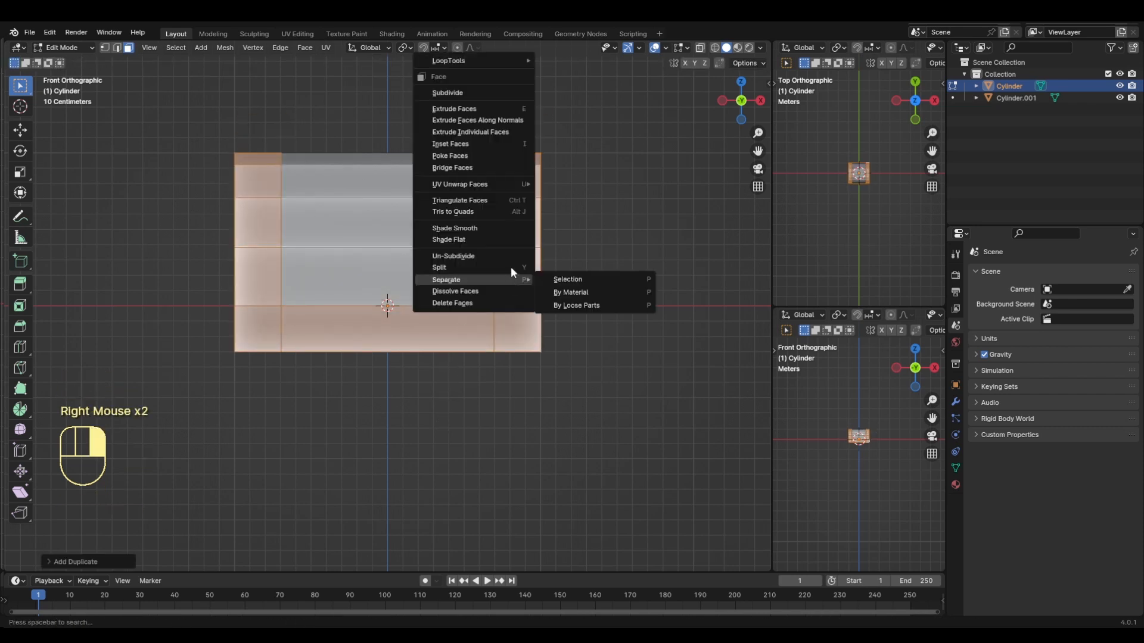
click(563, 279)
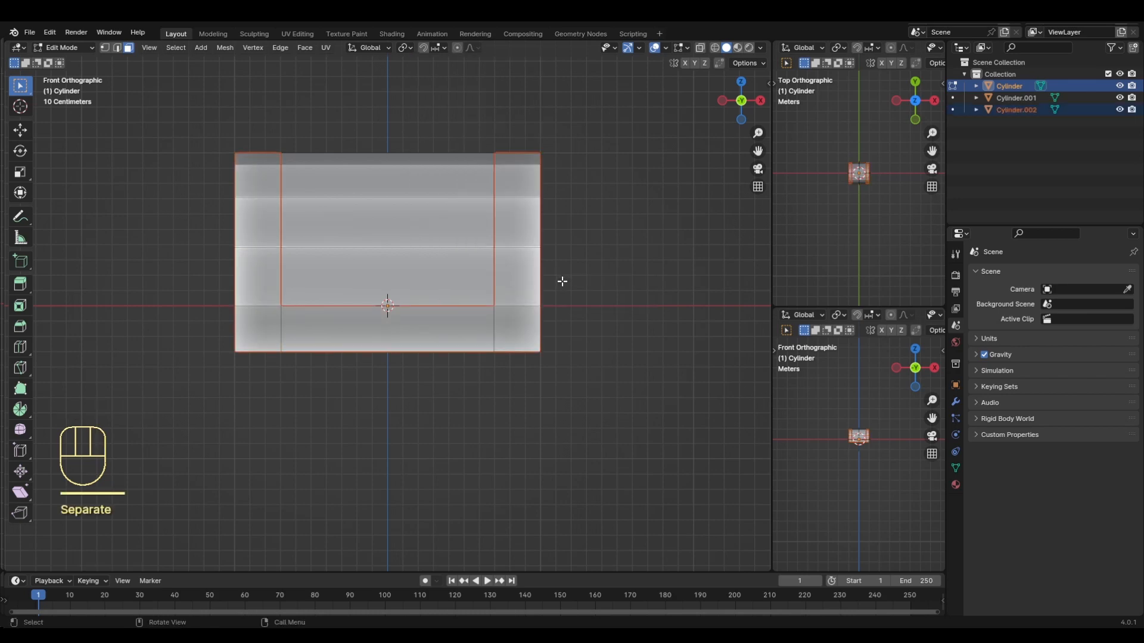
Step: Leave Edit Mode and hide the original arched cylinder object
key(Tab)
click(424, 238)
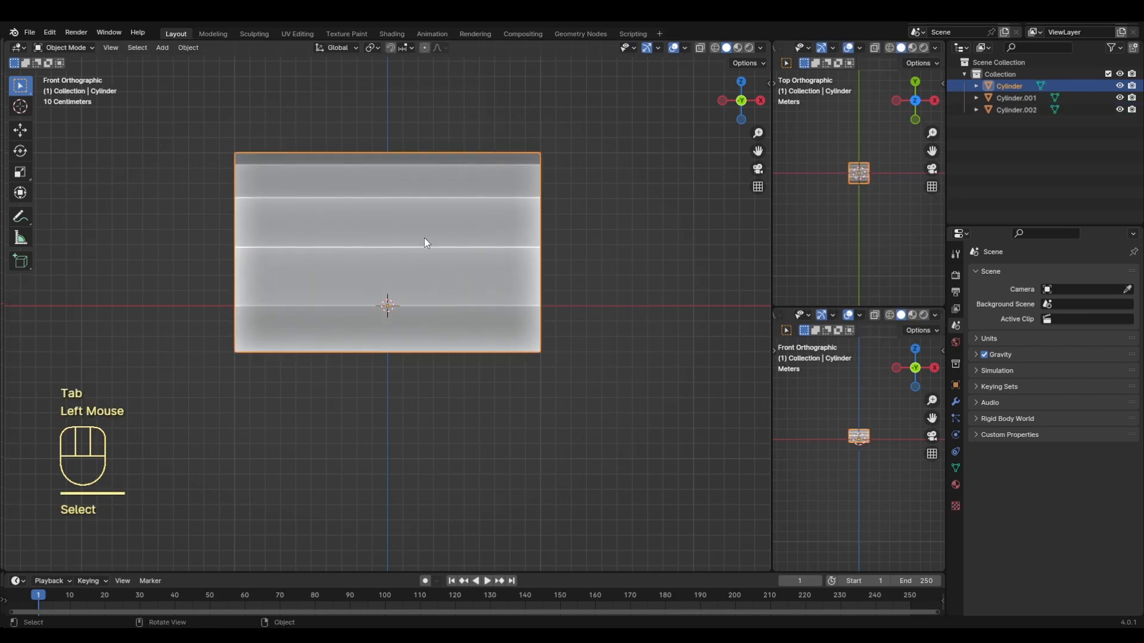
click(1119, 86)
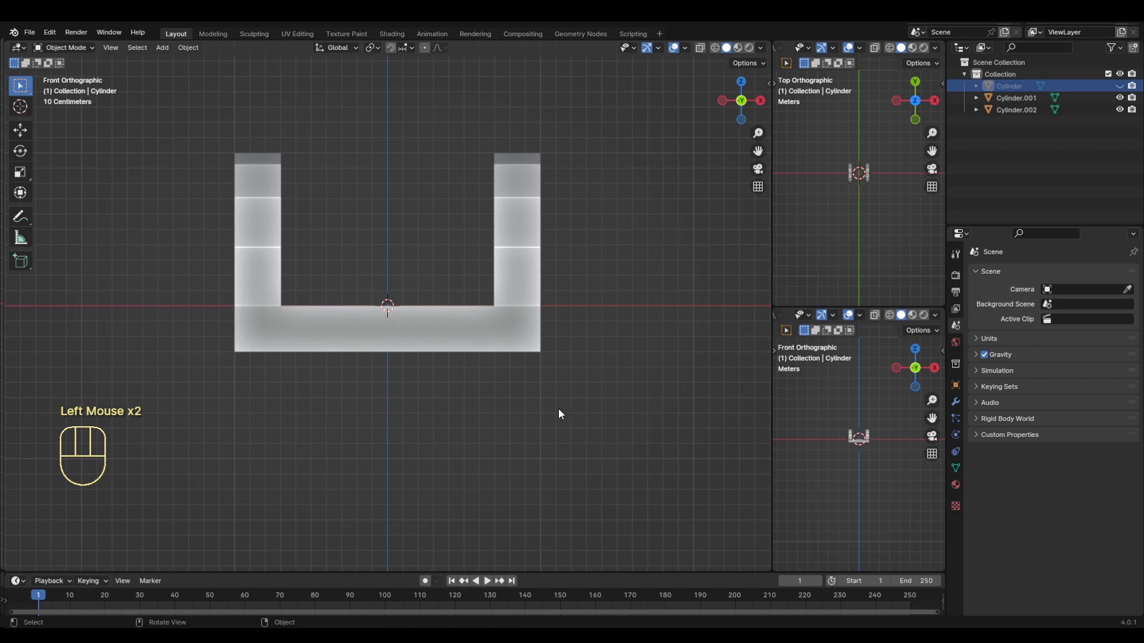
middle_drag(533, 404, 450, 411)
key(KP_1)
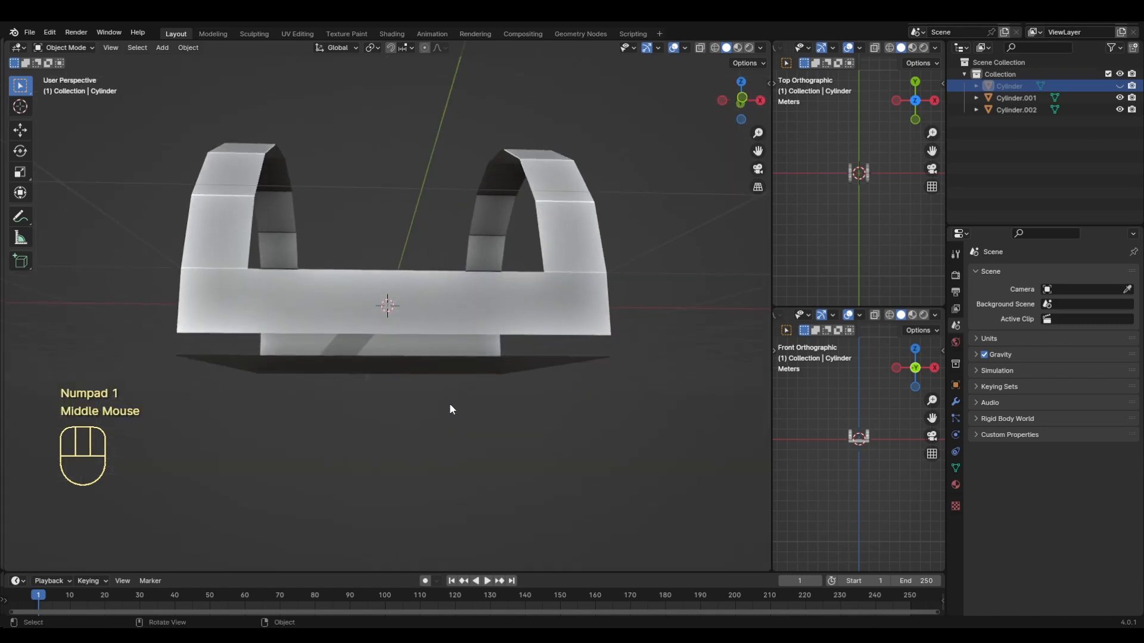
Step: Extrude the separate floor face about 1.3 m straight down along the global Z axis to form the chest's box
click(457, 367)
middle_drag(526, 390, 499, 395)
key(KP_1)
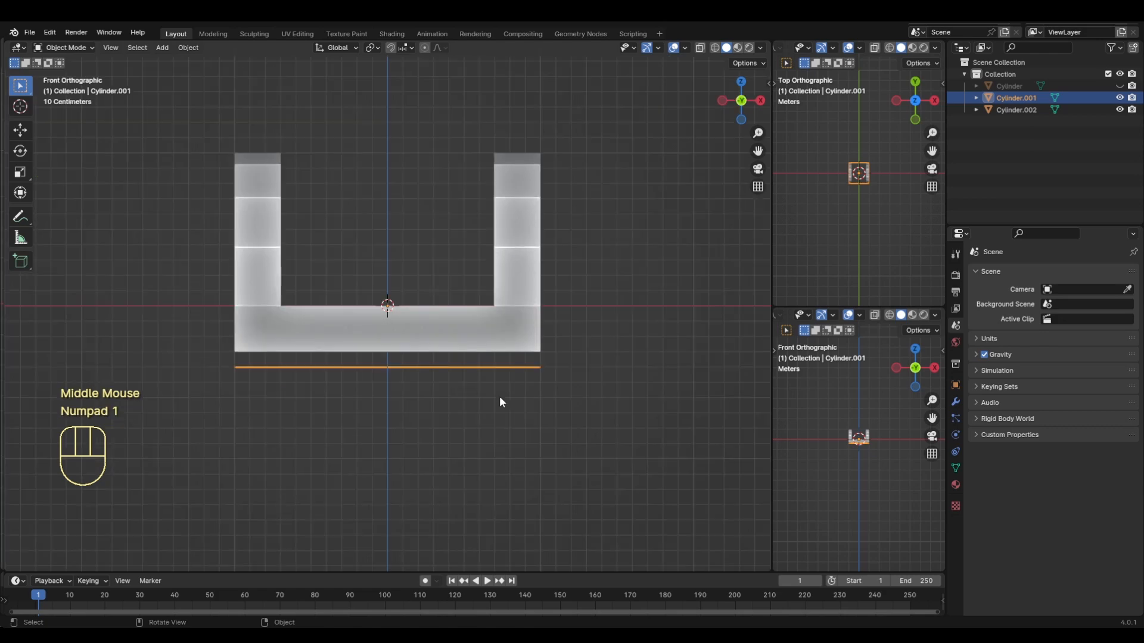
key(Tab)
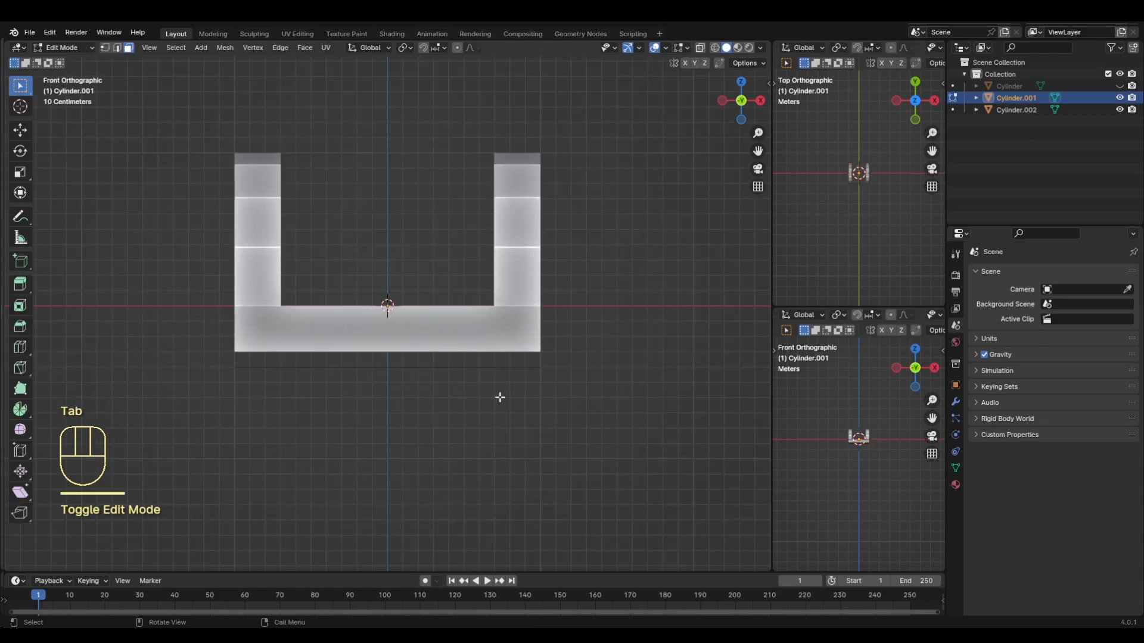
middle_drag(500, 397, 550, 380)
click(538, 367)
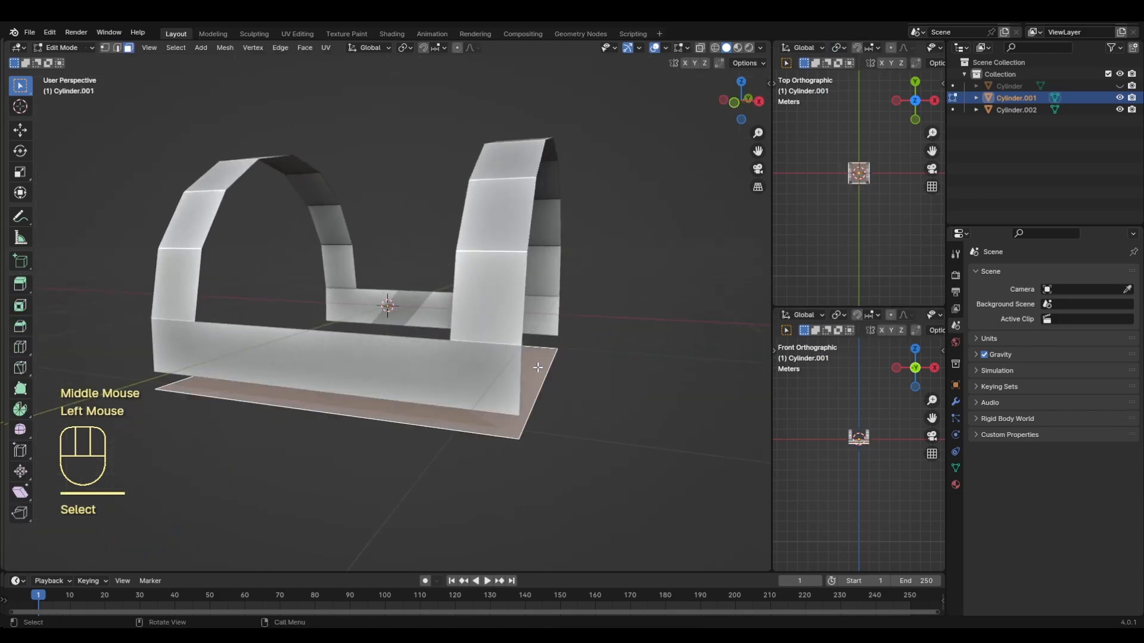
key(KP_1)
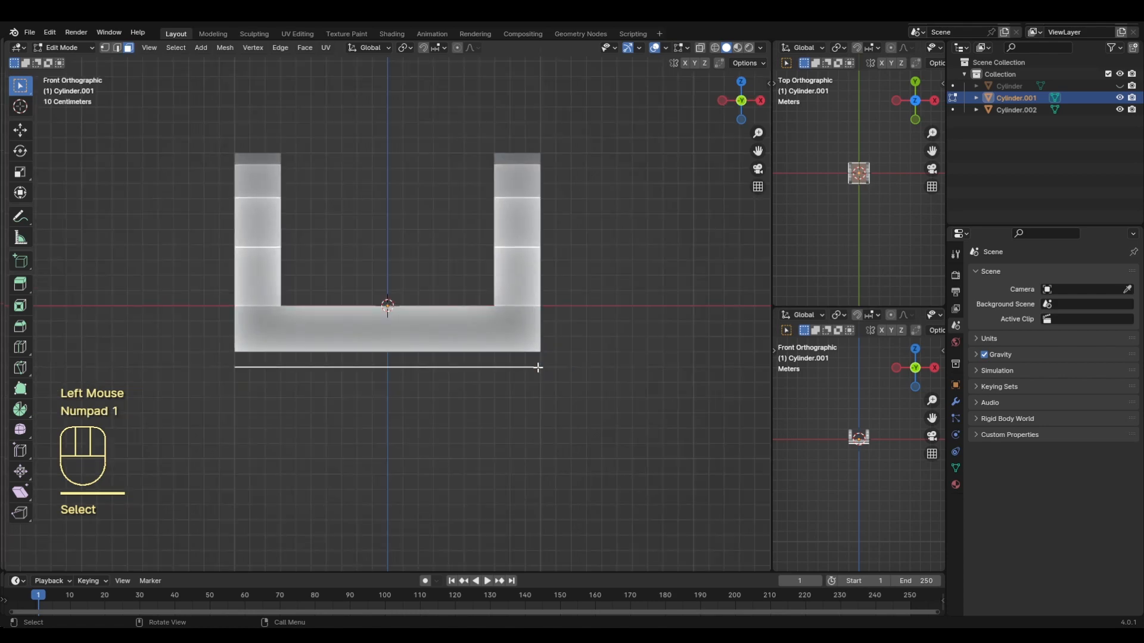
key(e)
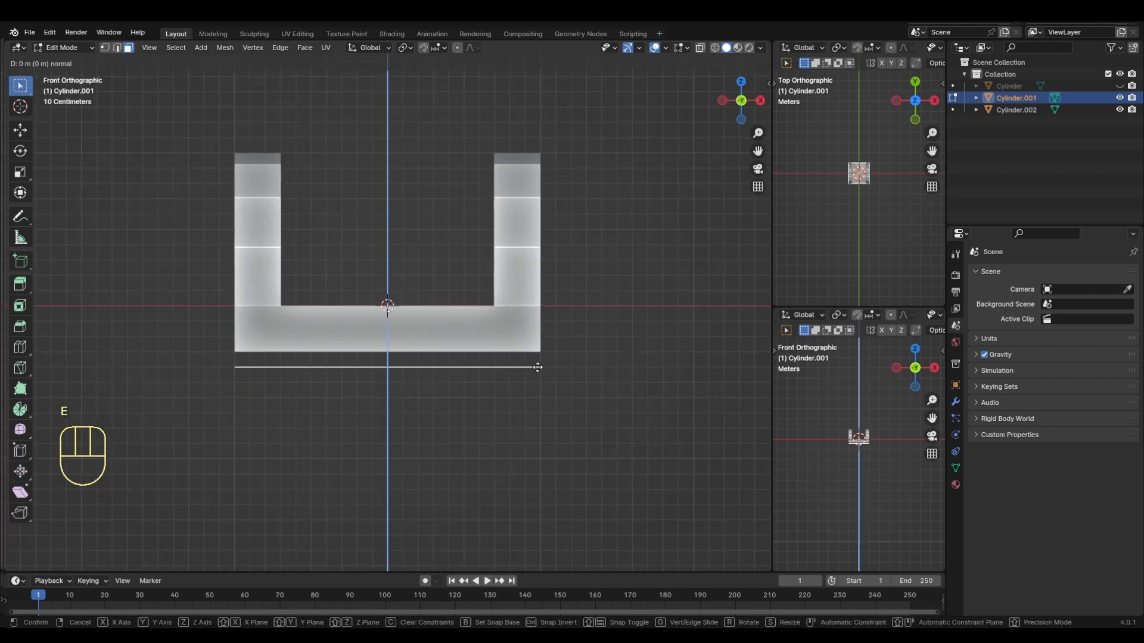
key(z)
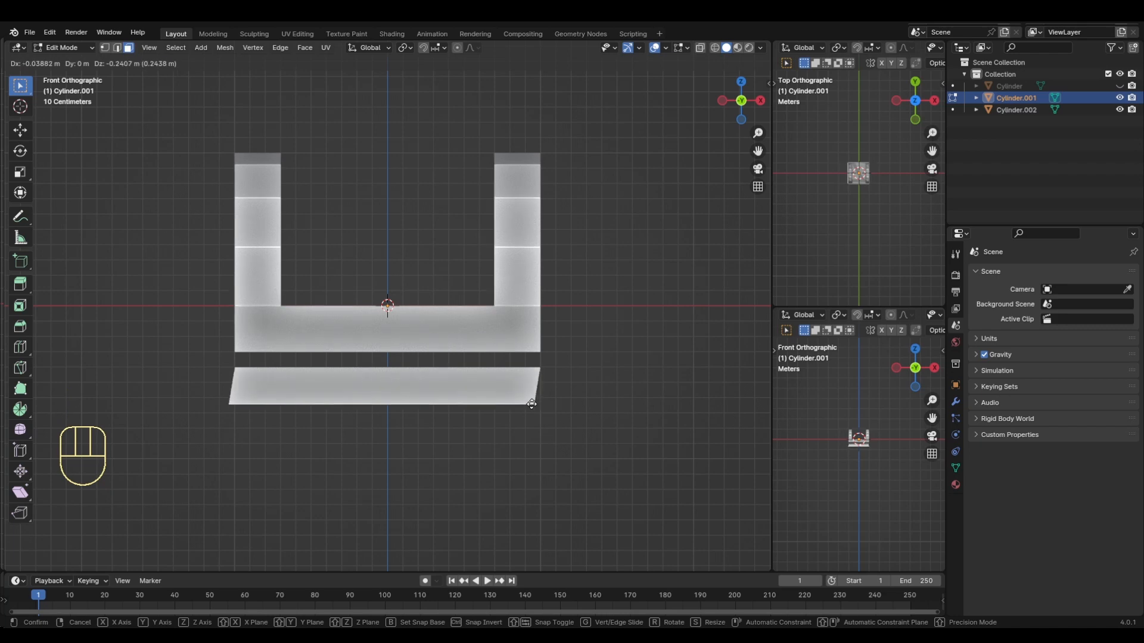
key(z)
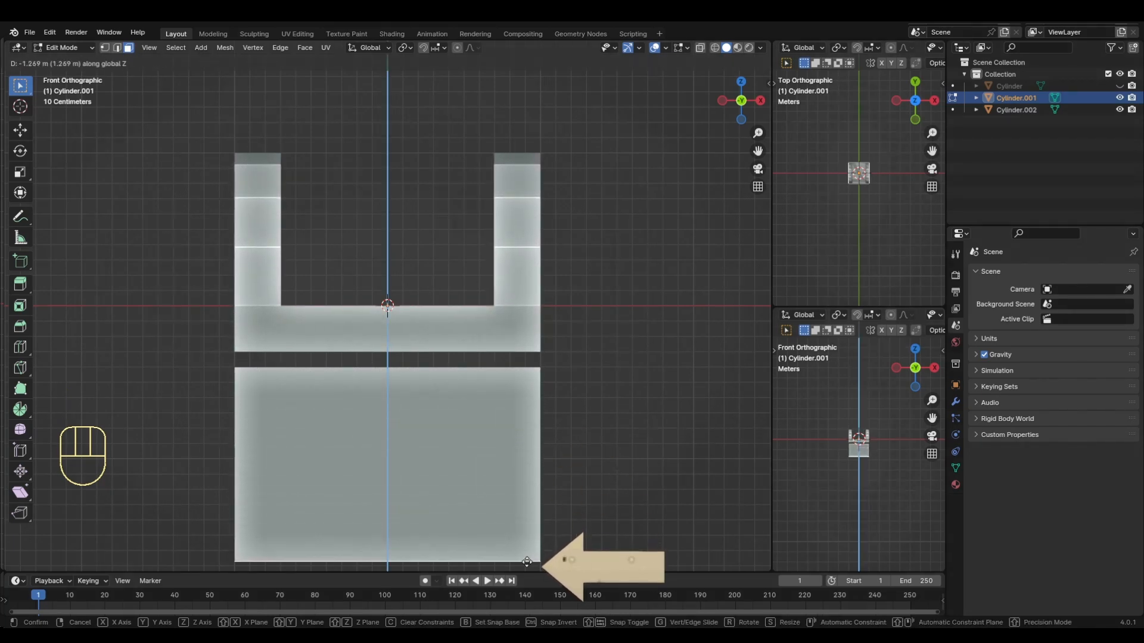
click(537, 560)
Step: Inset the box's four side faces individually by about 0.2 m
scroll(607, 423, down, 1)
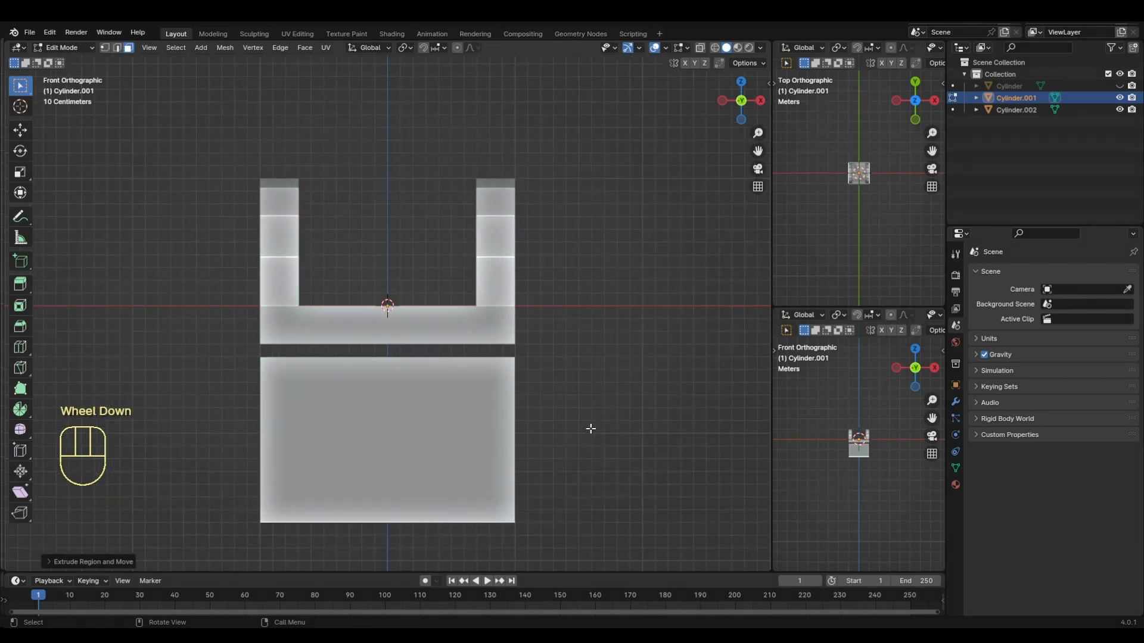
middle_drag(592, 426, 409, 427)
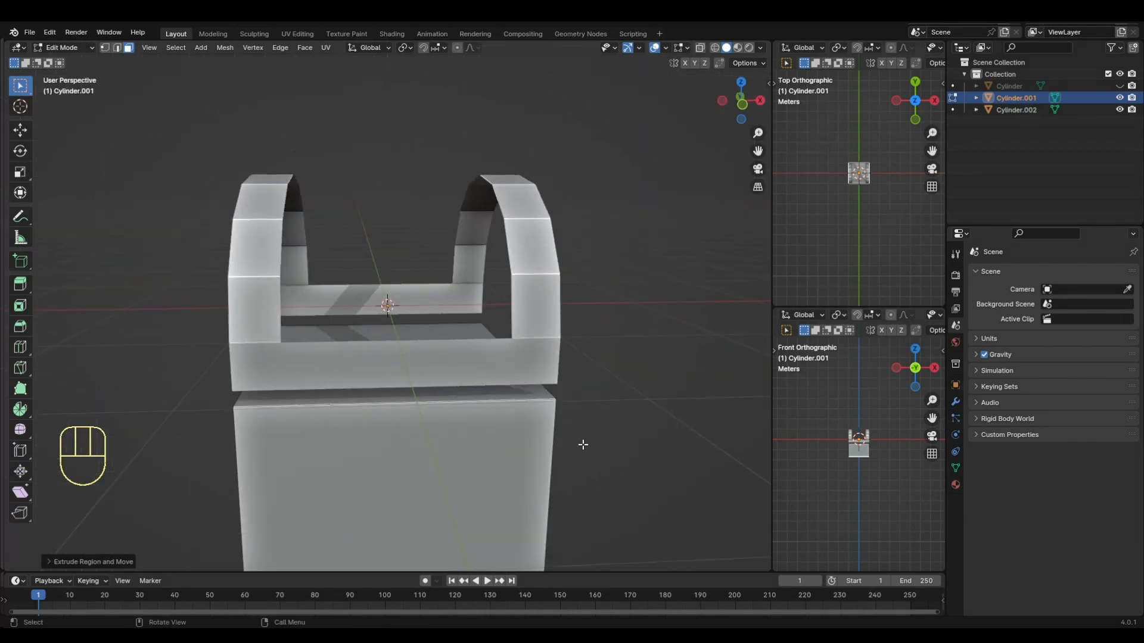
middle_drag(634, 455, 565, 453)
scroll(589, 400, down, 2)
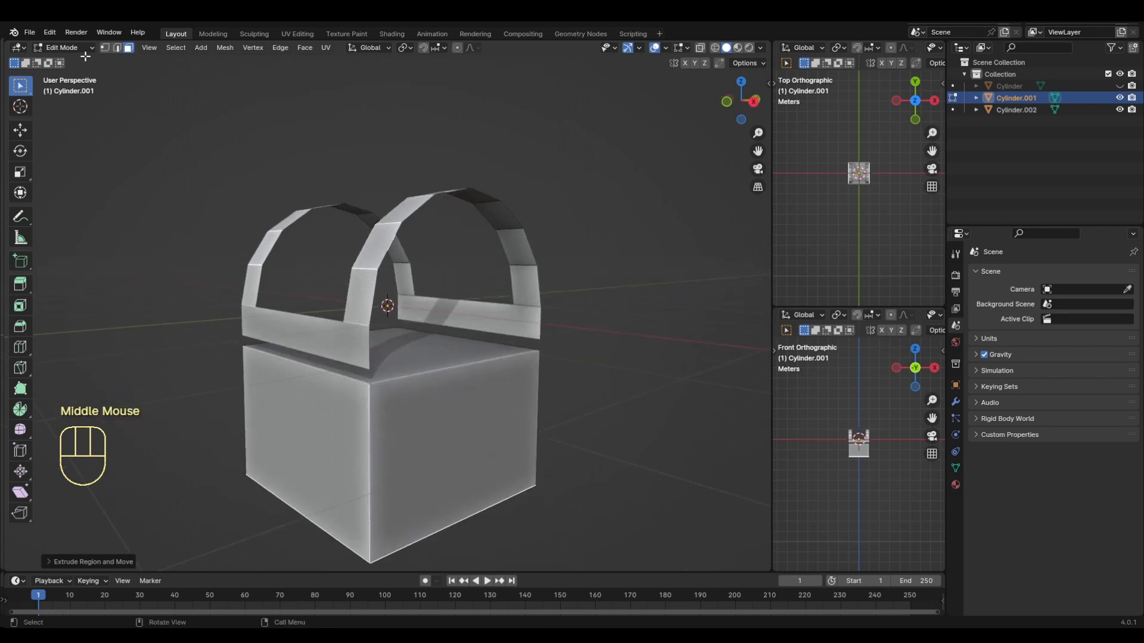
click(395, 421)
shift+click(340, 430)
middle_drag(339, 430, 531, 444)
shift+click(343, 452)
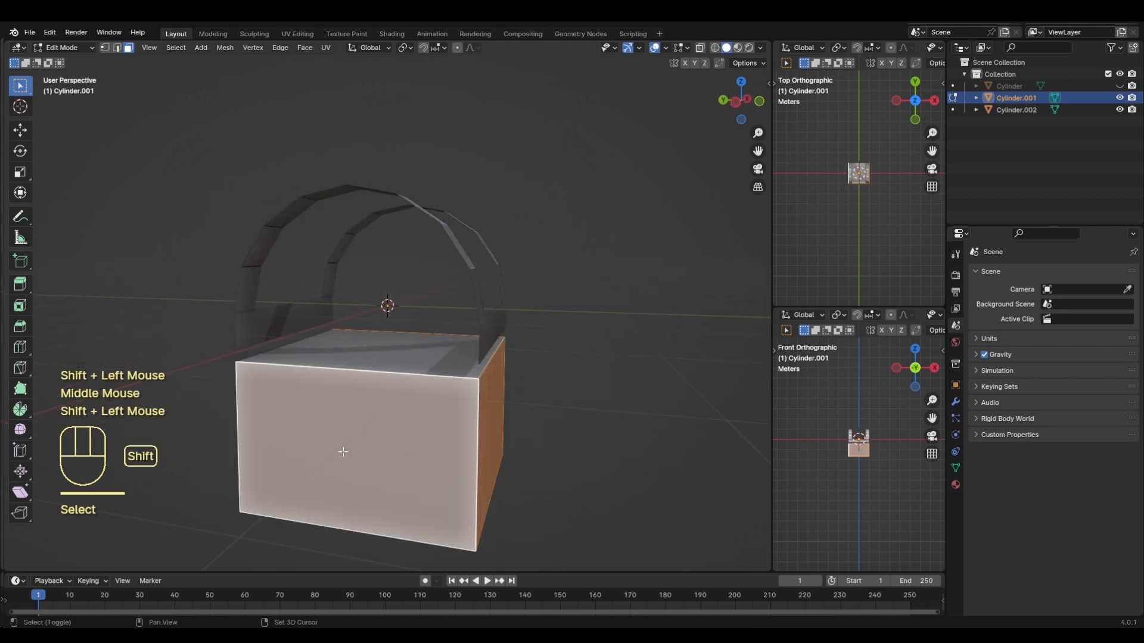
shift+middle_drag(343, 452, 388, 428)
middle_drag(388, 427, 409, 413)
shift+click(411, 414)
key(KP_1)
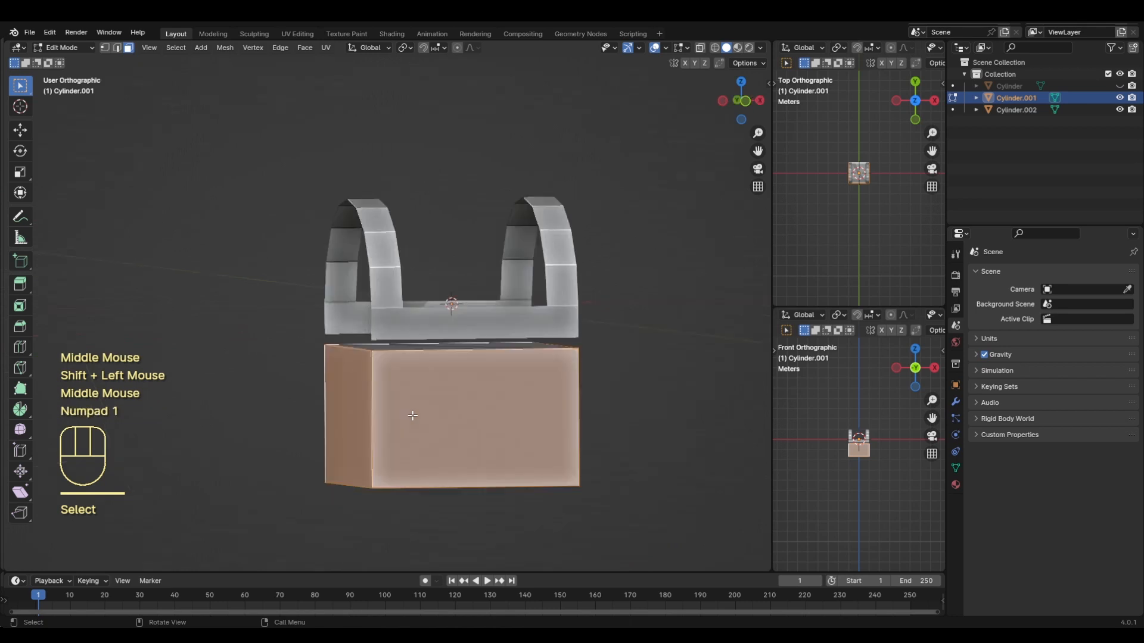
scroll(532, 443, up, 2)
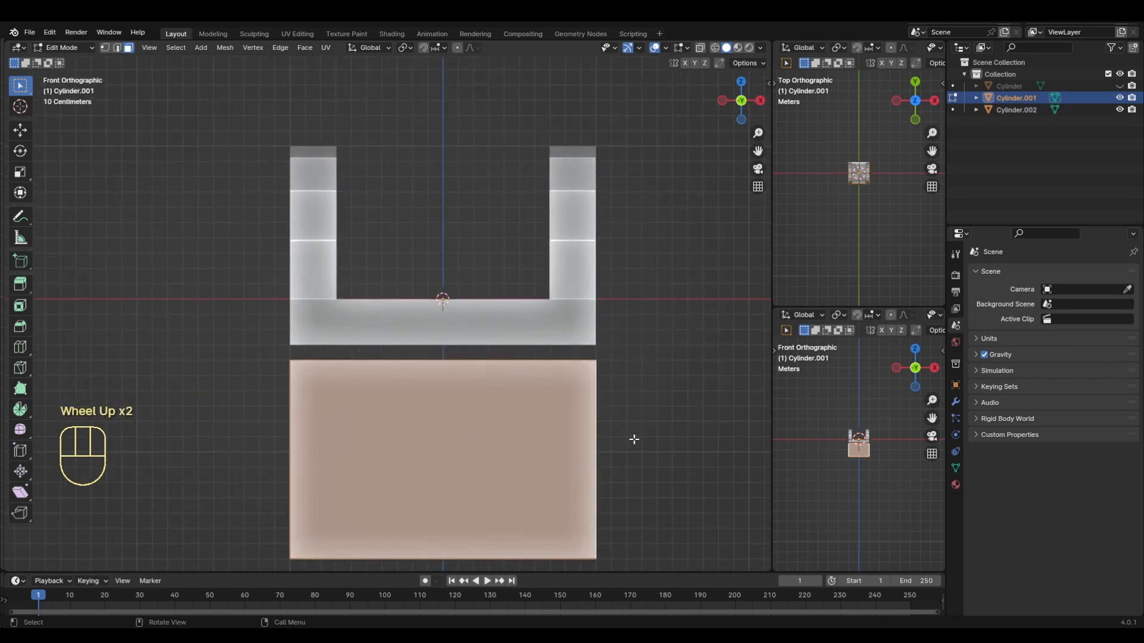
key(i)
key(i)
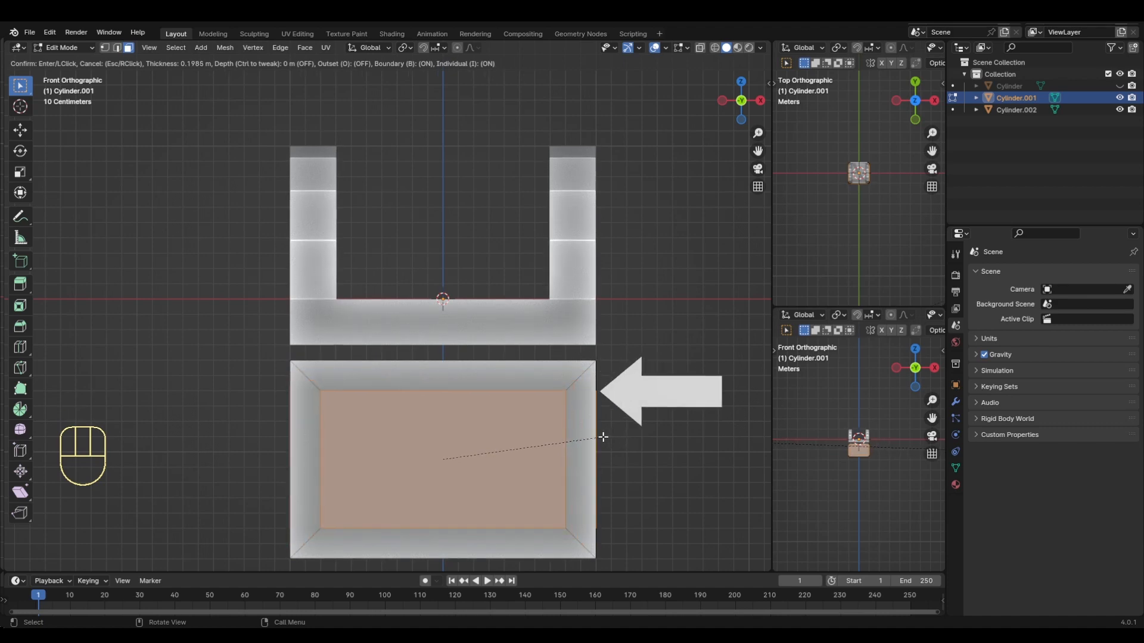
click(603, 437)
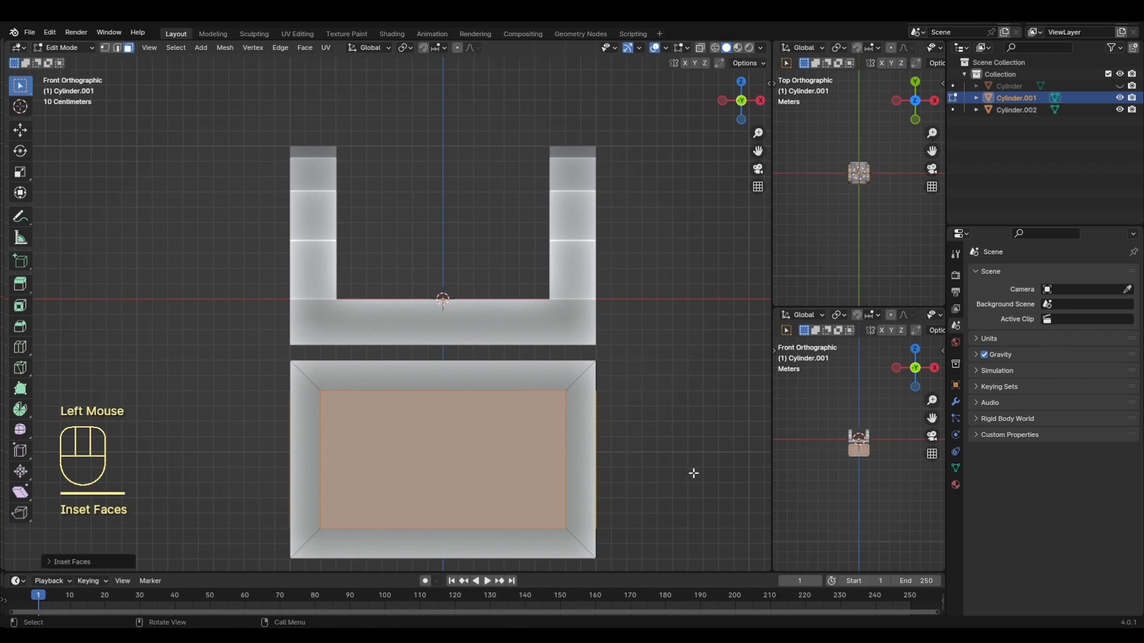
Step: Duplicate the four inset side panels in place, separate the copy into its own object, and return to Object Mode
mouse_move(691, 472)
middle_down()
mouse_move(429, 477)
mouse_move(574, 472)
middle_up()
scroll(552, 484, down, 3)
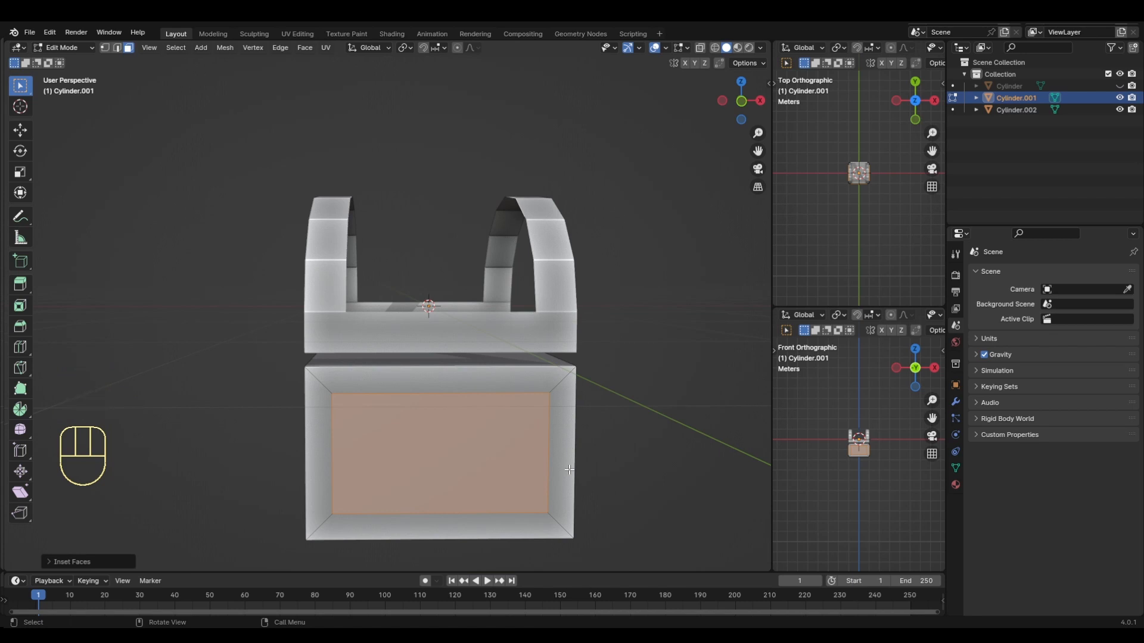
key(shift)
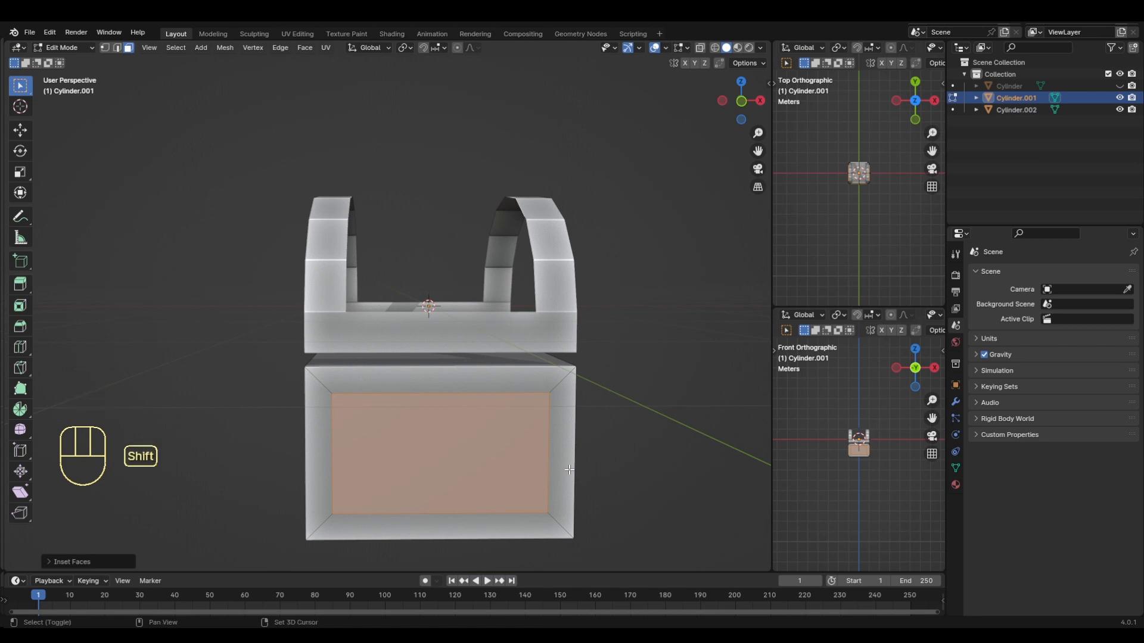
key(shift+d)
right_click(630, 427)
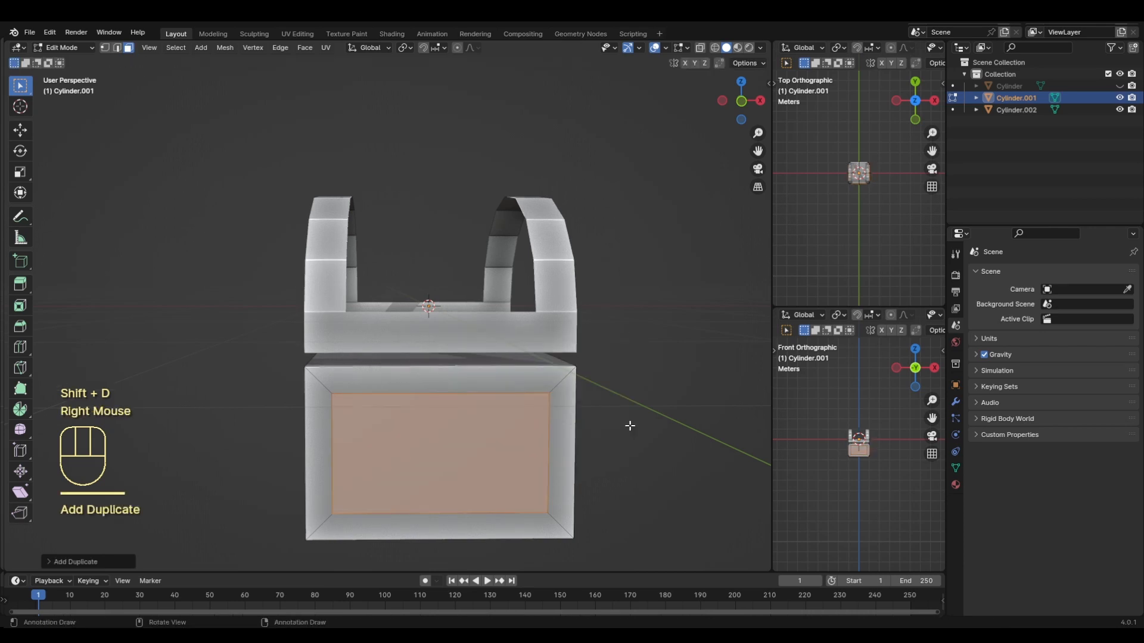
right_click(495, 438)
mouse_move(474, 439)
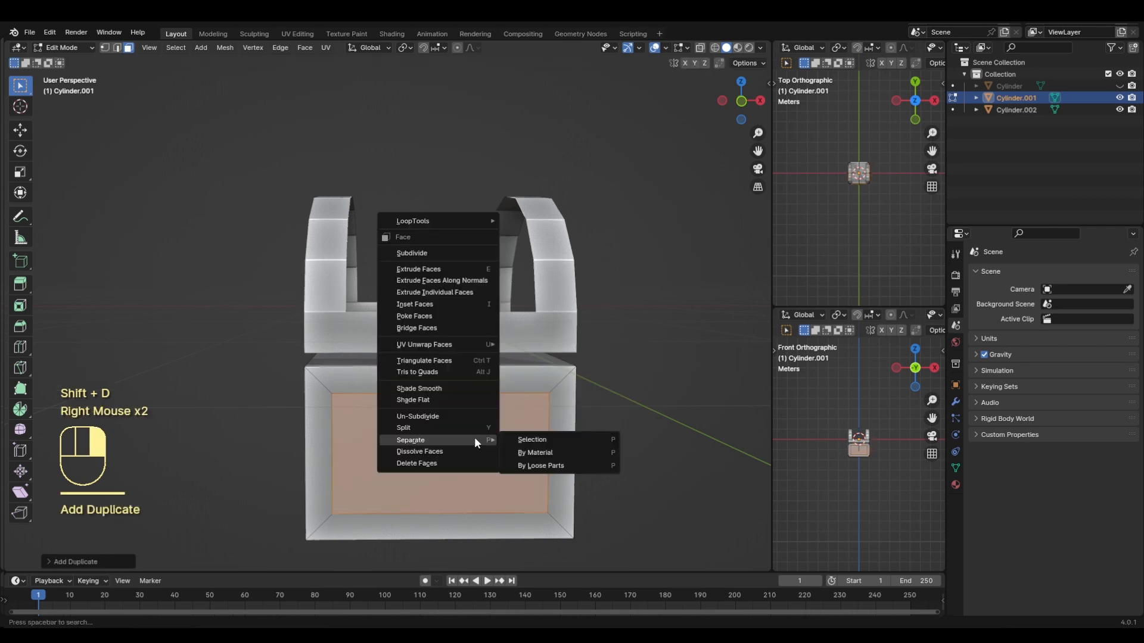
click(511, 440)
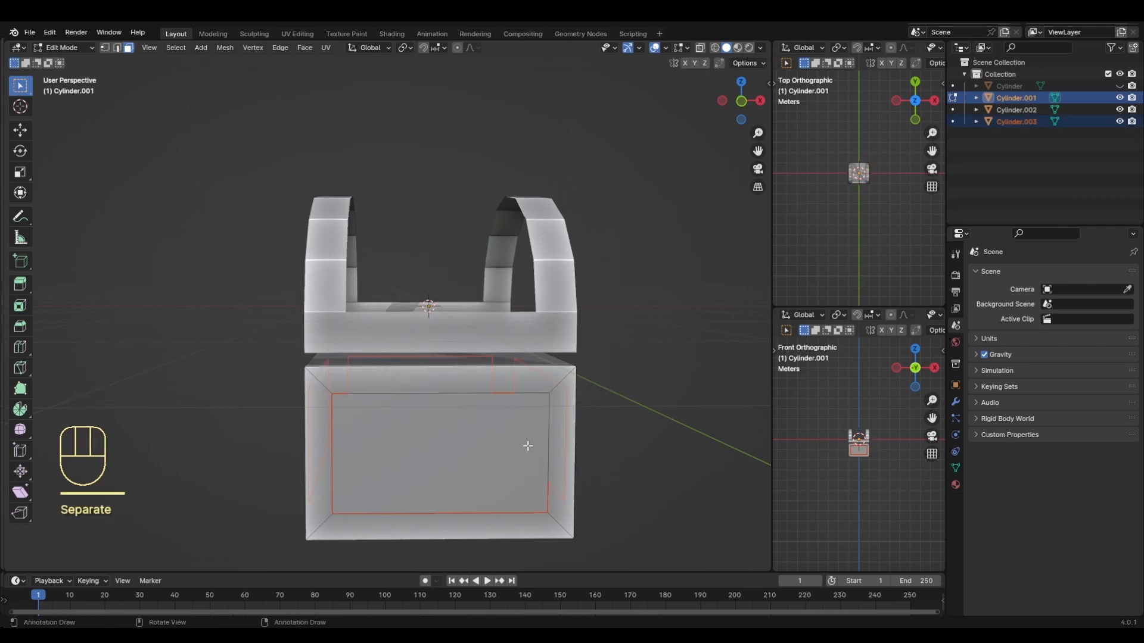
key(Tab)
click(501, 448)
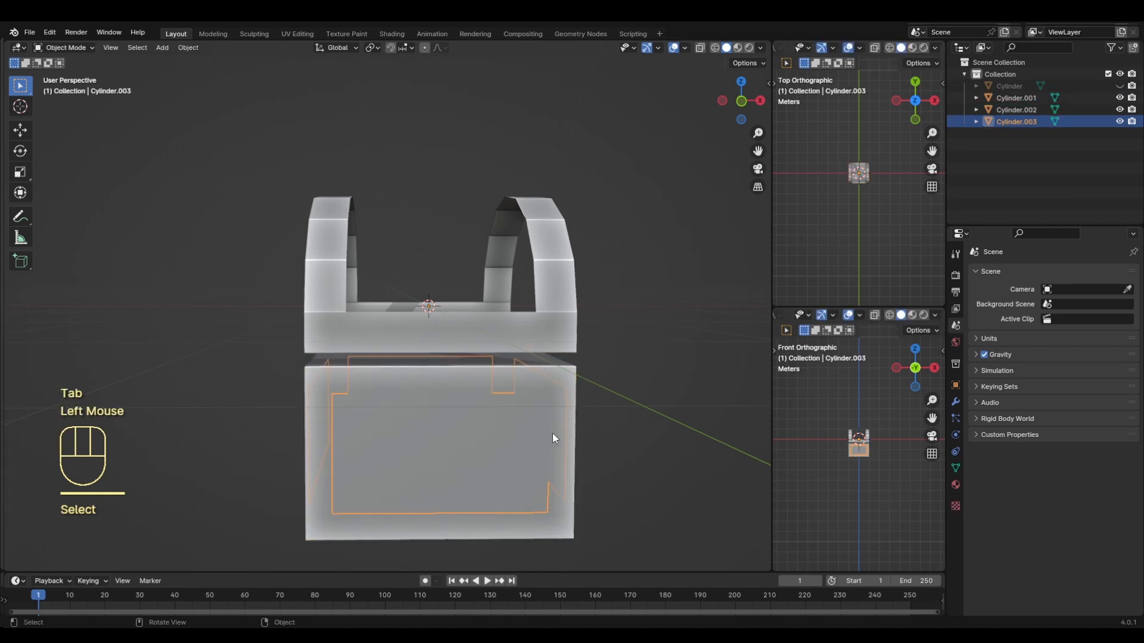
Step: Delete the four inset panel faces and the top face from the original box mesh
middle_drag(589, 458, 572, 473)
click(418, 545)
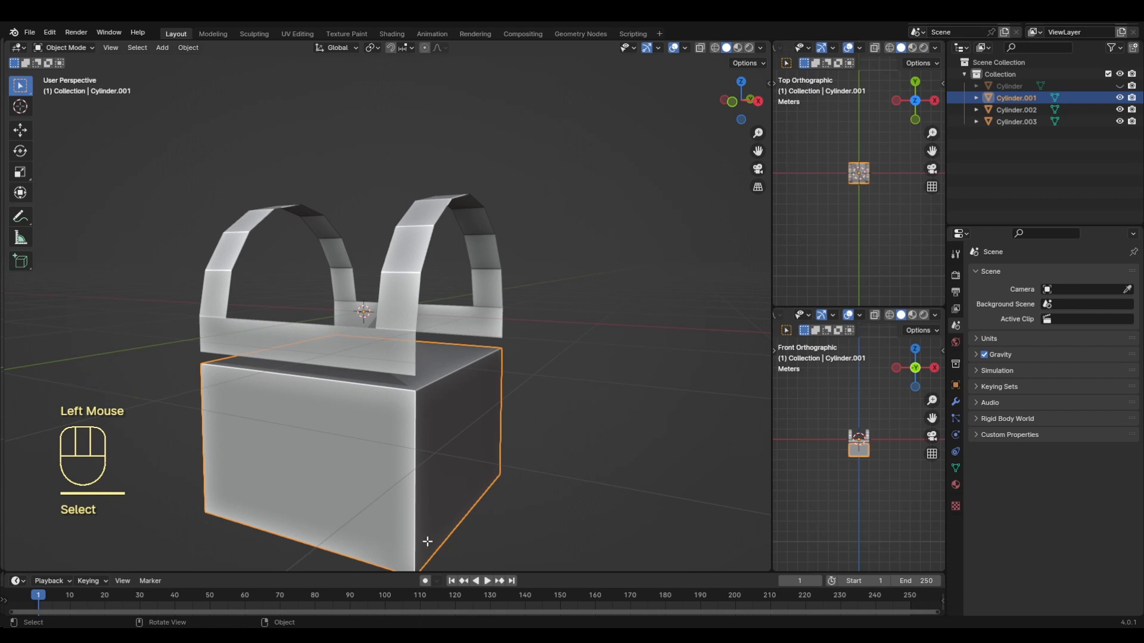
key(Tab)
click(338, 476)
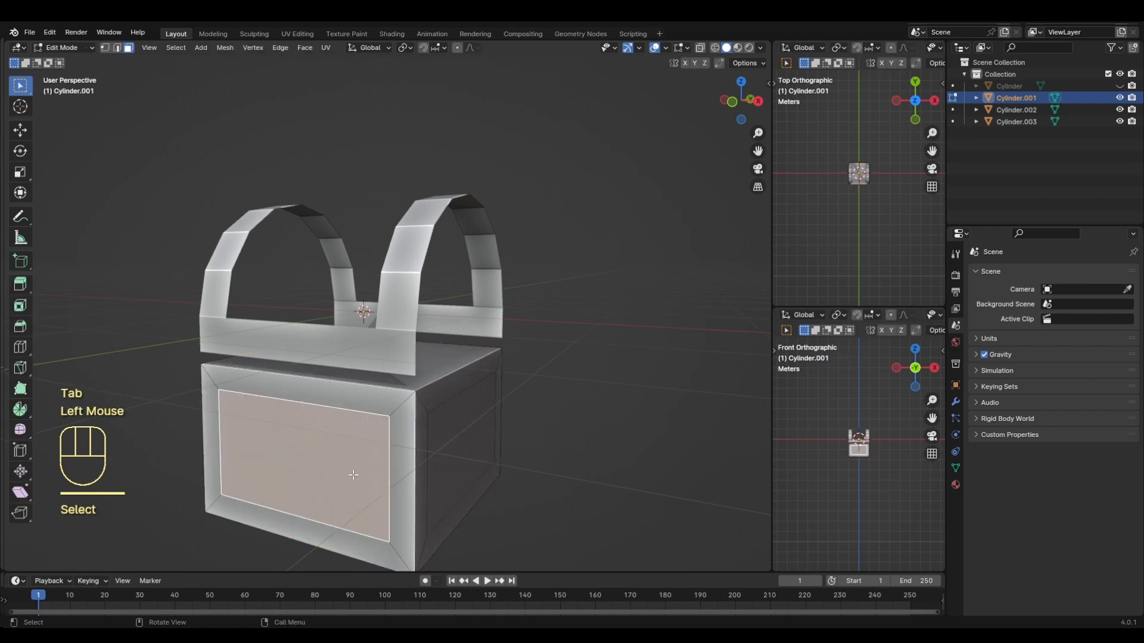
shift+click(452, 463)
middle_drag(625, 500, 434, 500)
shift+click(367, 406)
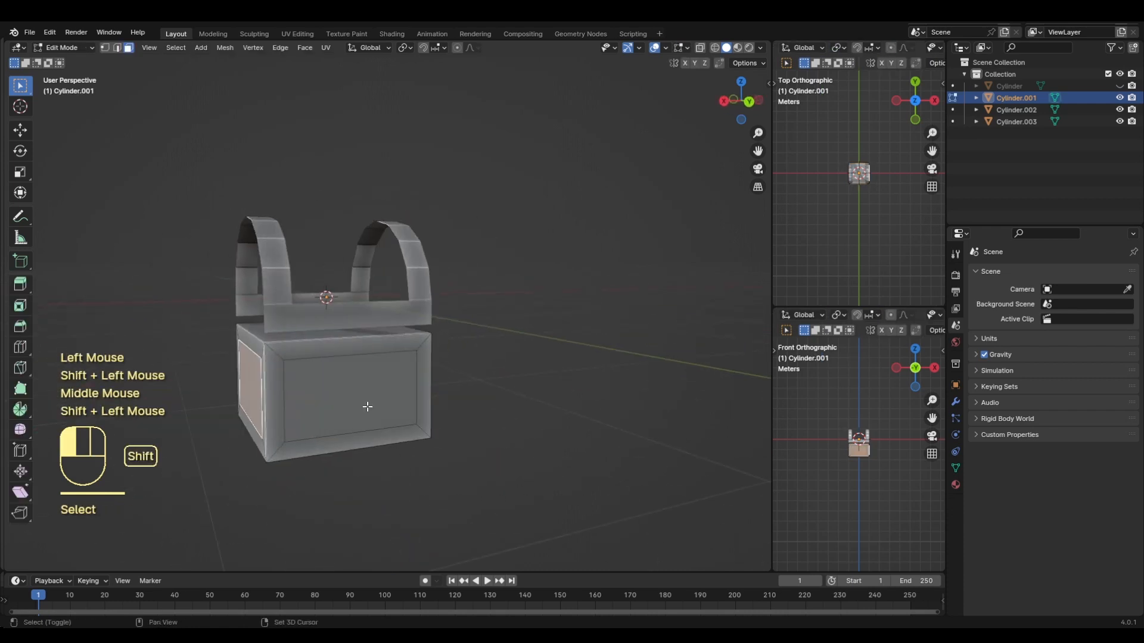
middle_drag(367, 407, 437, 450)
shift+click(482, 410)
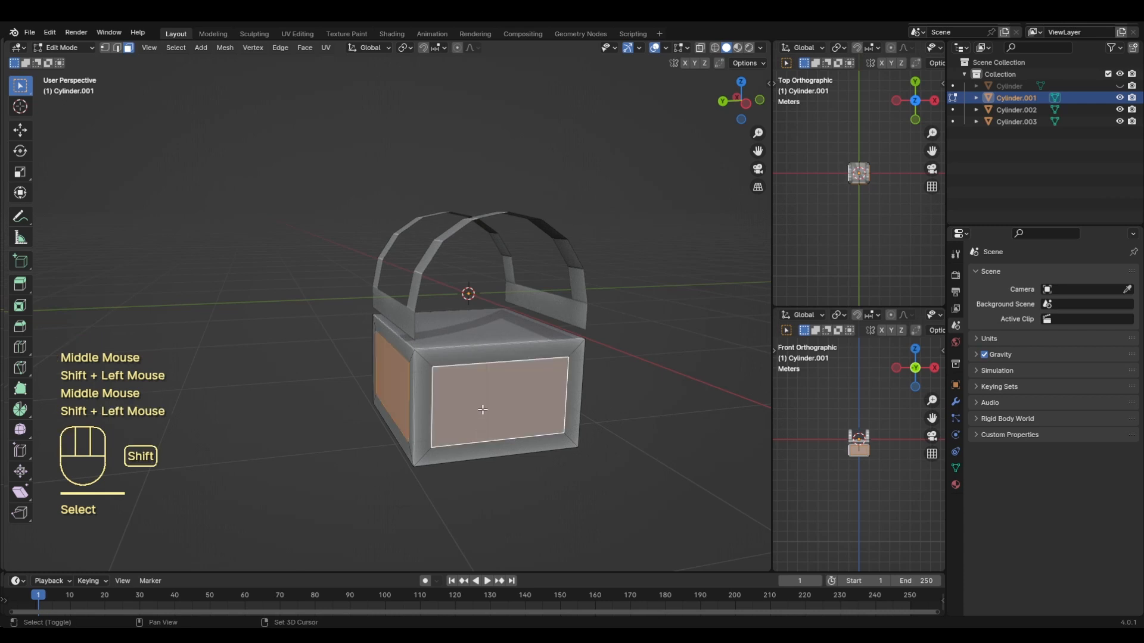
shift+click(482, 335)
key(x)
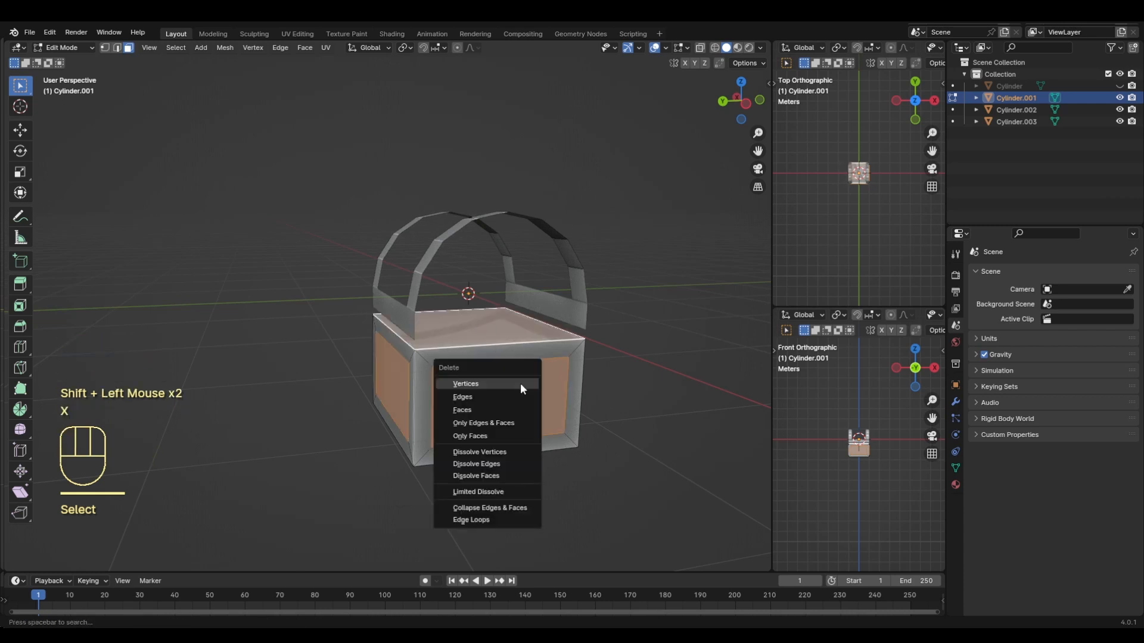
click(503, 407)
mouse_move(538, 441)
middle_down()
mouse_move(573, 487)
mouse_move(557, 431)
middle_up()
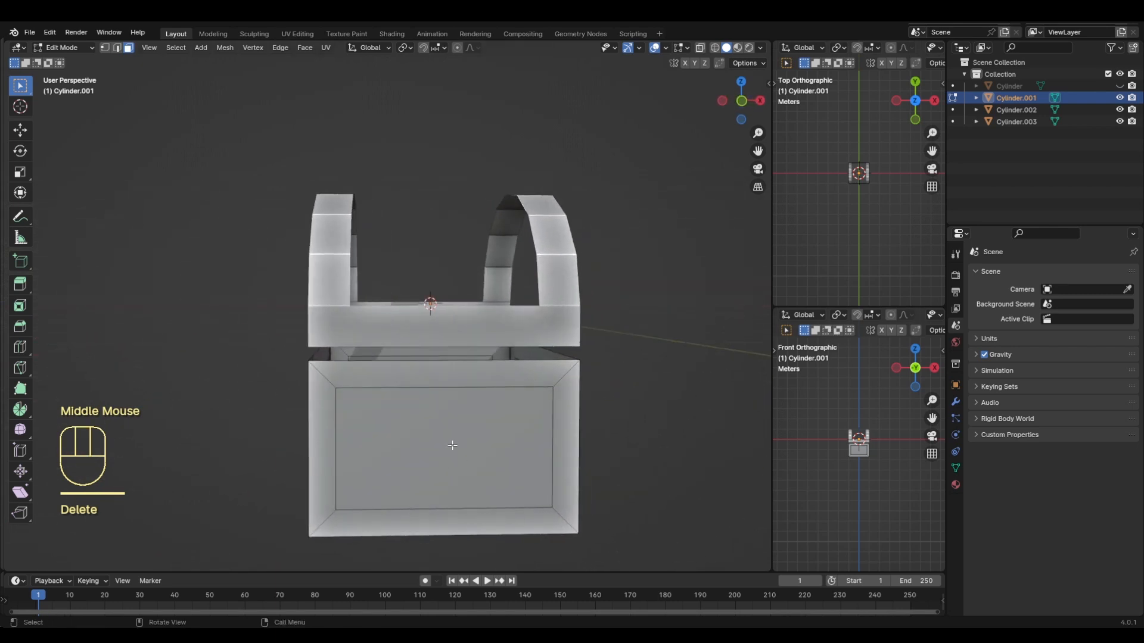
Step: Return to Object Mode and hide the separated side-panel object
key(Tab)
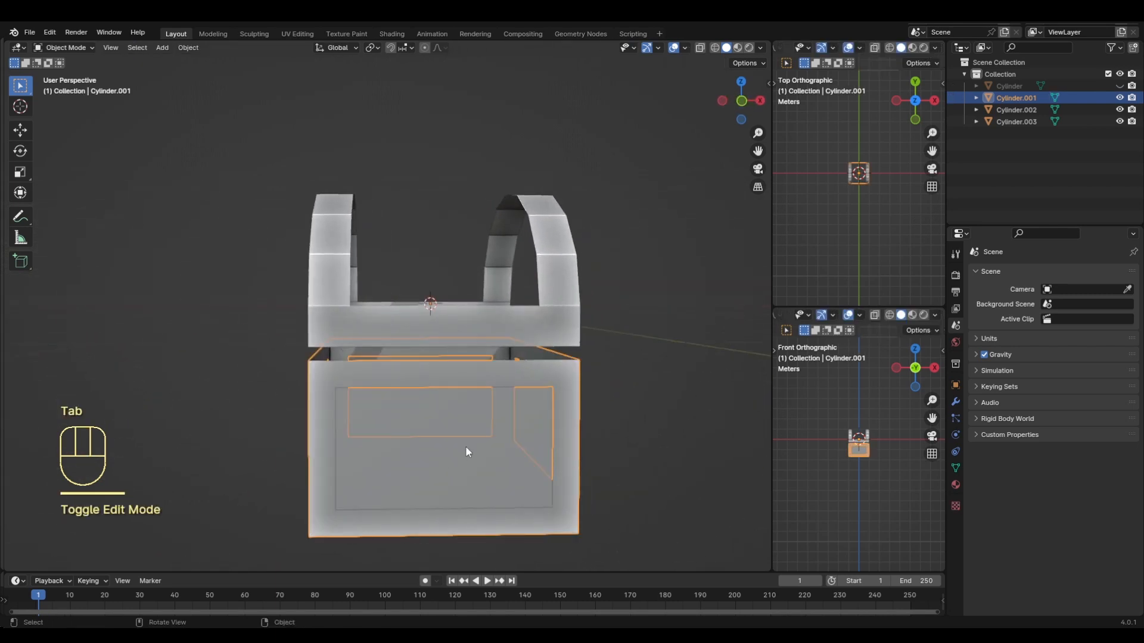
click(472, 462)
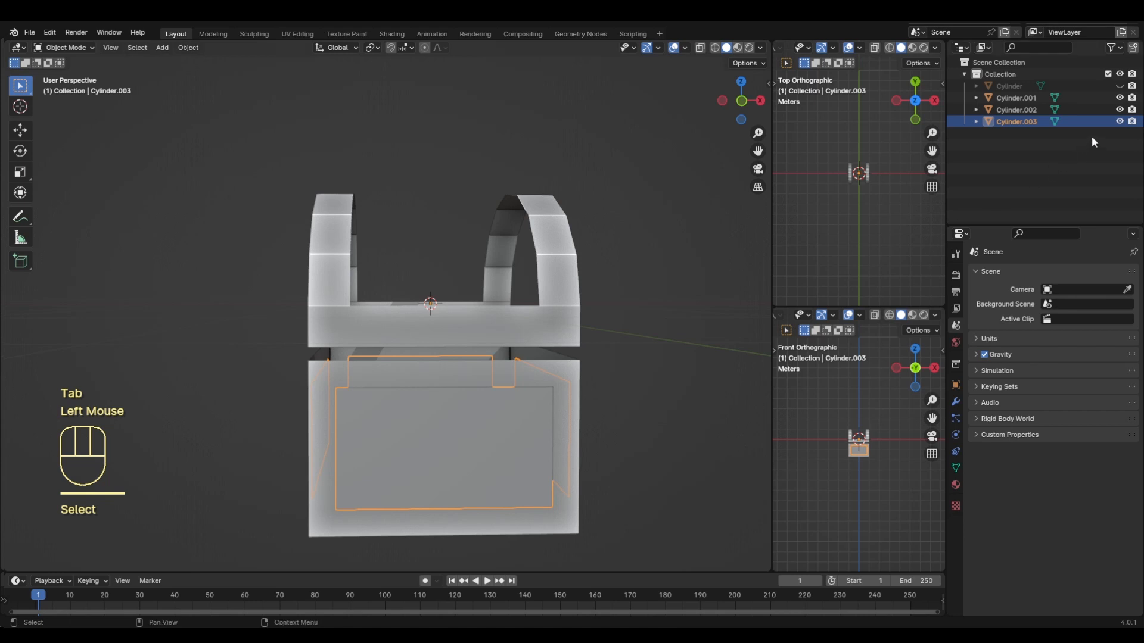
click(1120, 121)
middle_drag(650, 422, 596, 411)
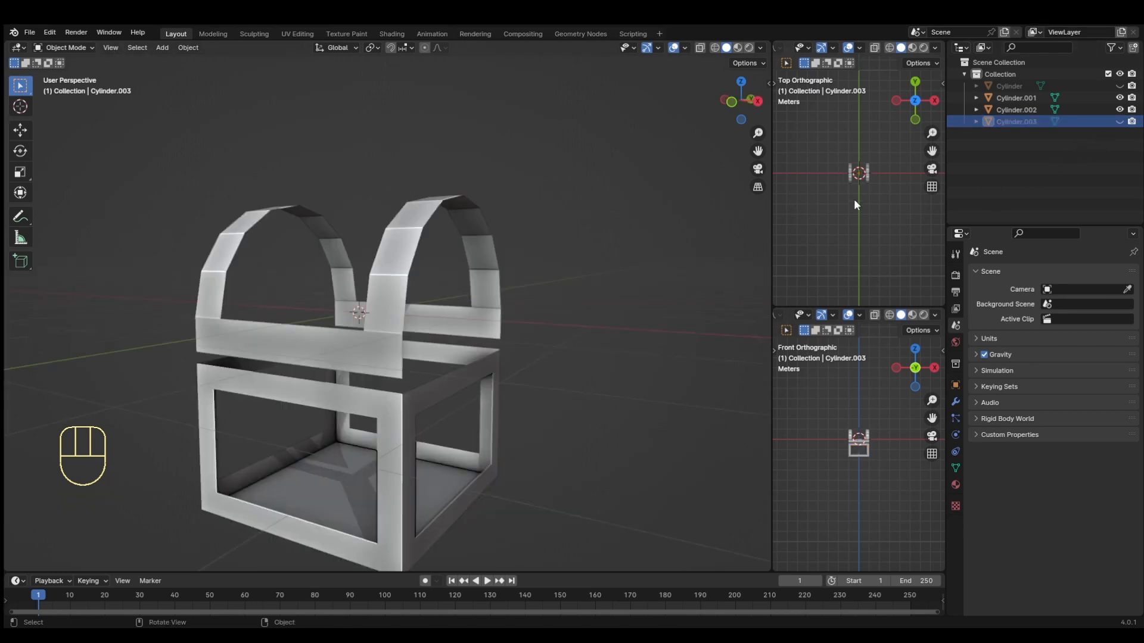
scroll(853, 199, up, 7)
scroll(839, 445, up, 3)
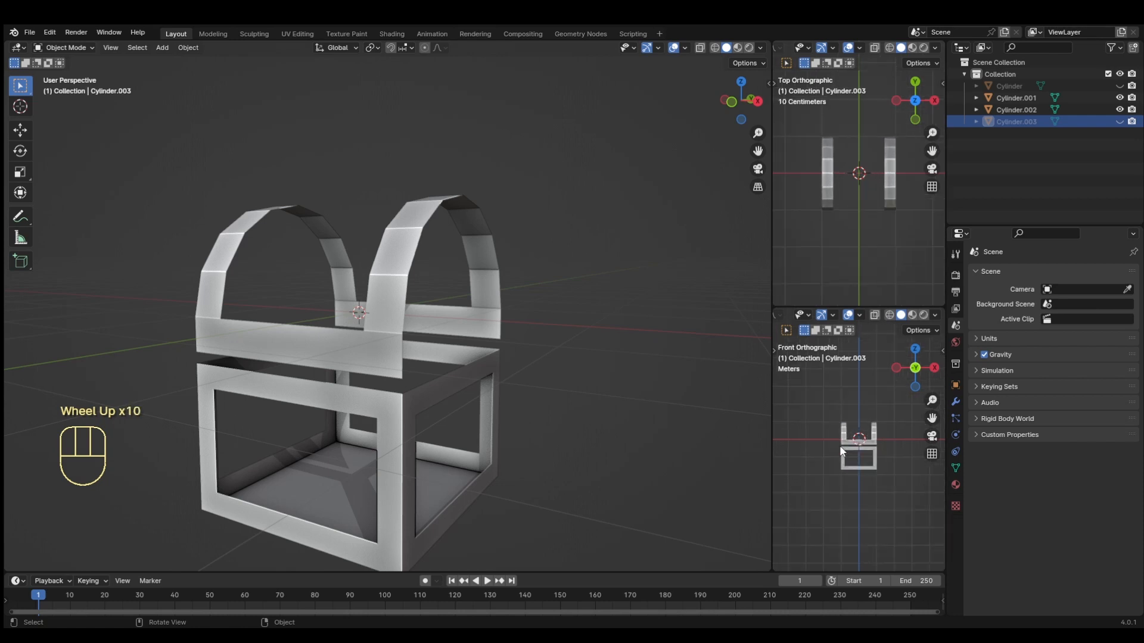
scroll(841, 448, up, 4)
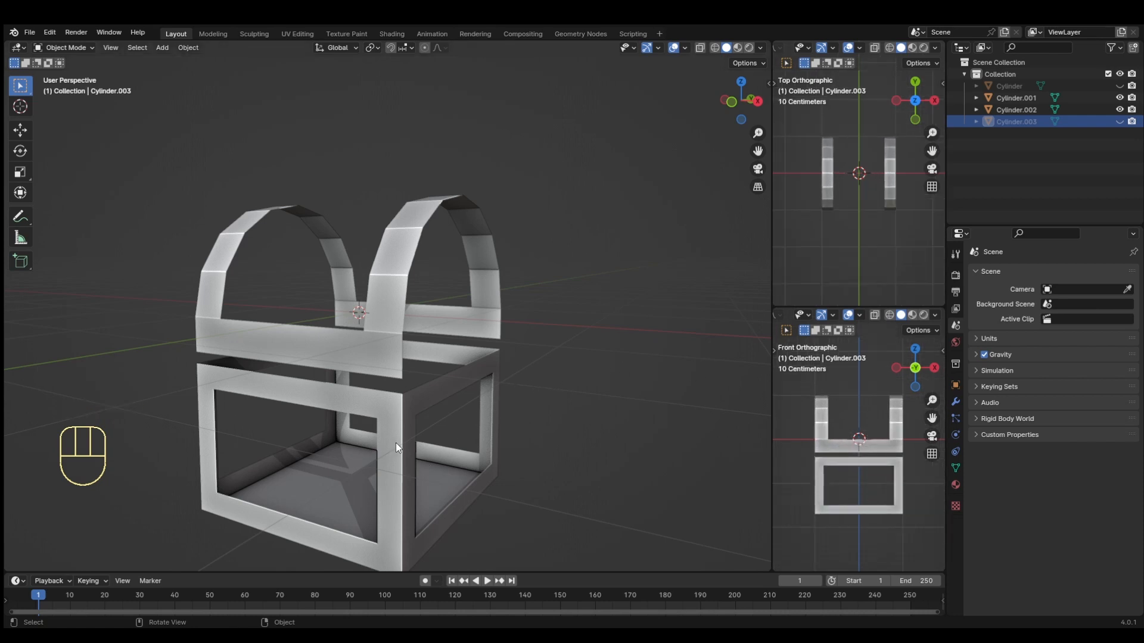
Step: Add a lengthwise loop cut around each of the lid frame's two arches, slid slightly toward its outer edge
click(395, 333)
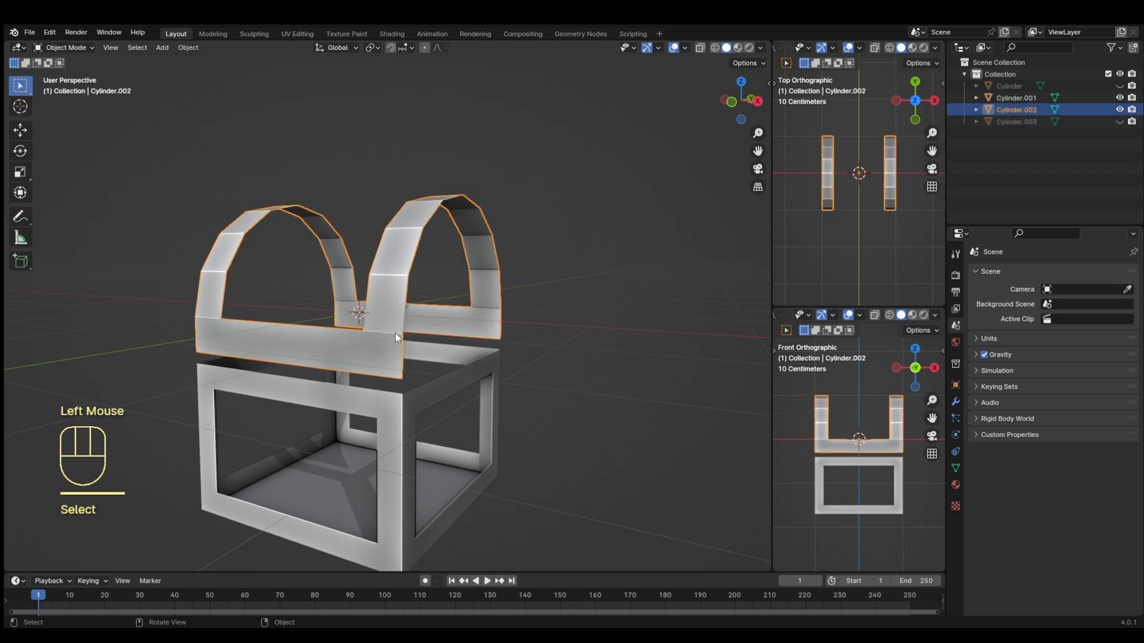
key(KP_1)
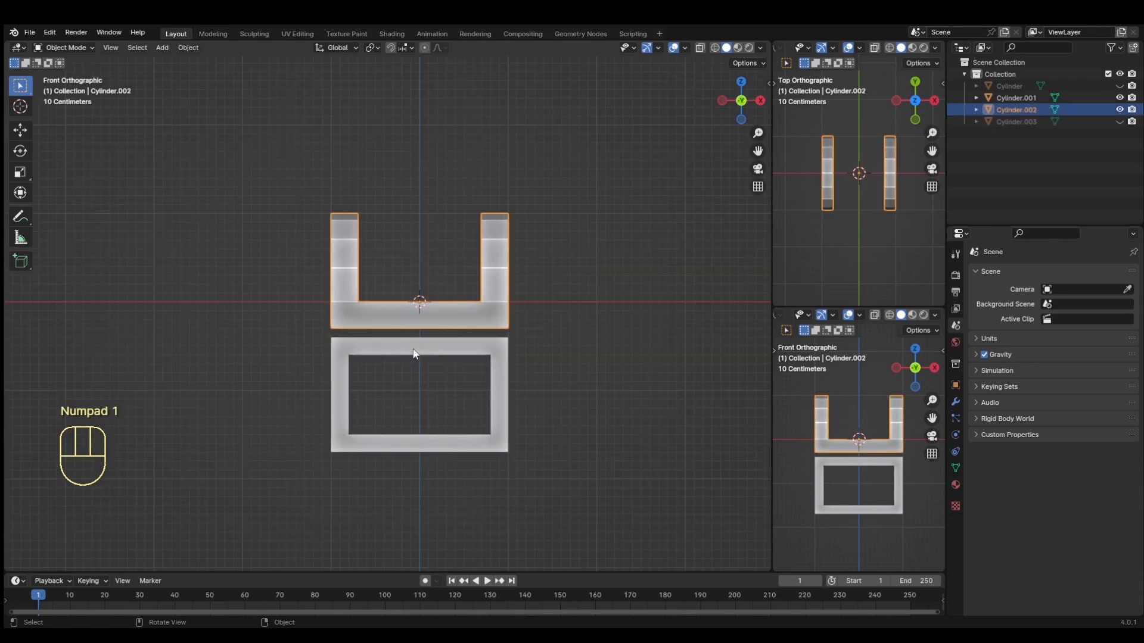
scroll(414, 350, up, 2)
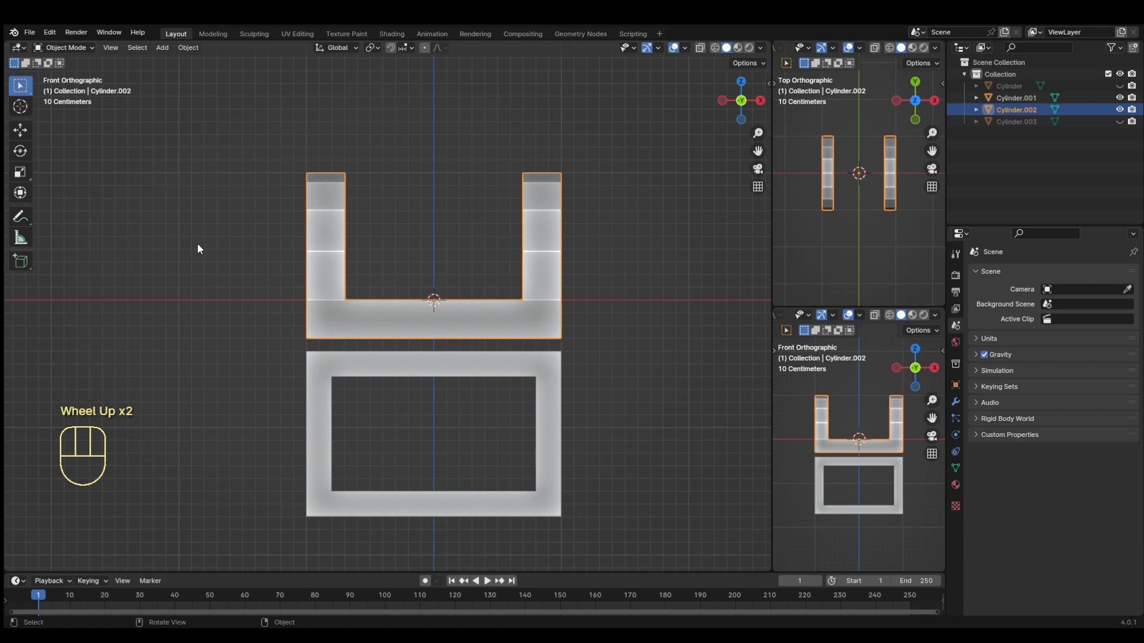
key(Tab)
click(24, 348)
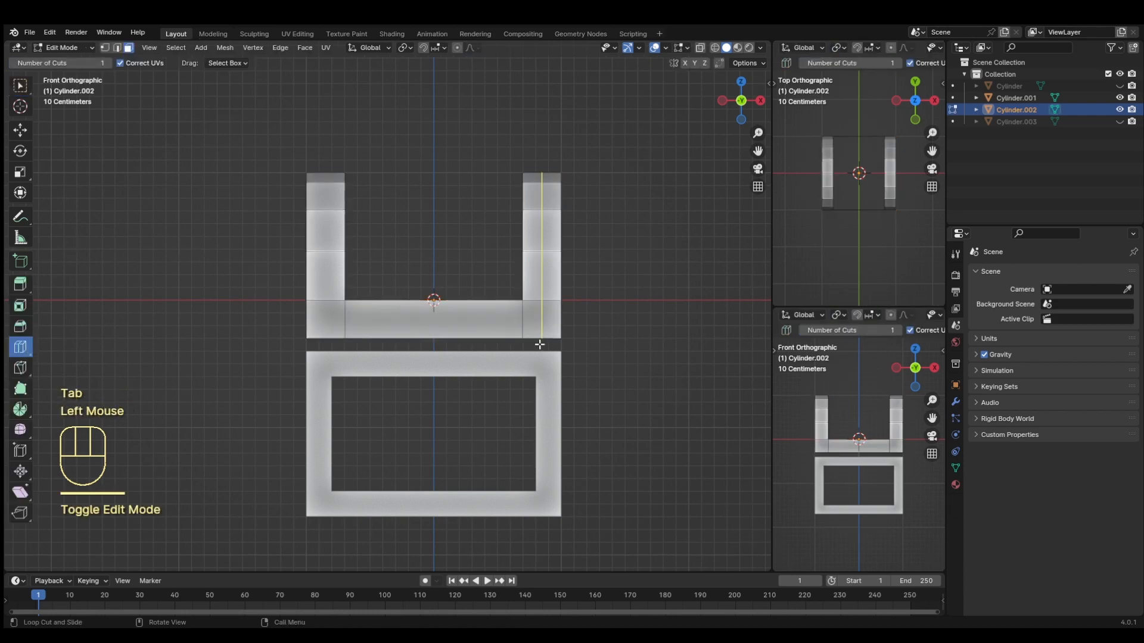
drag(542, 341, 546, 338)
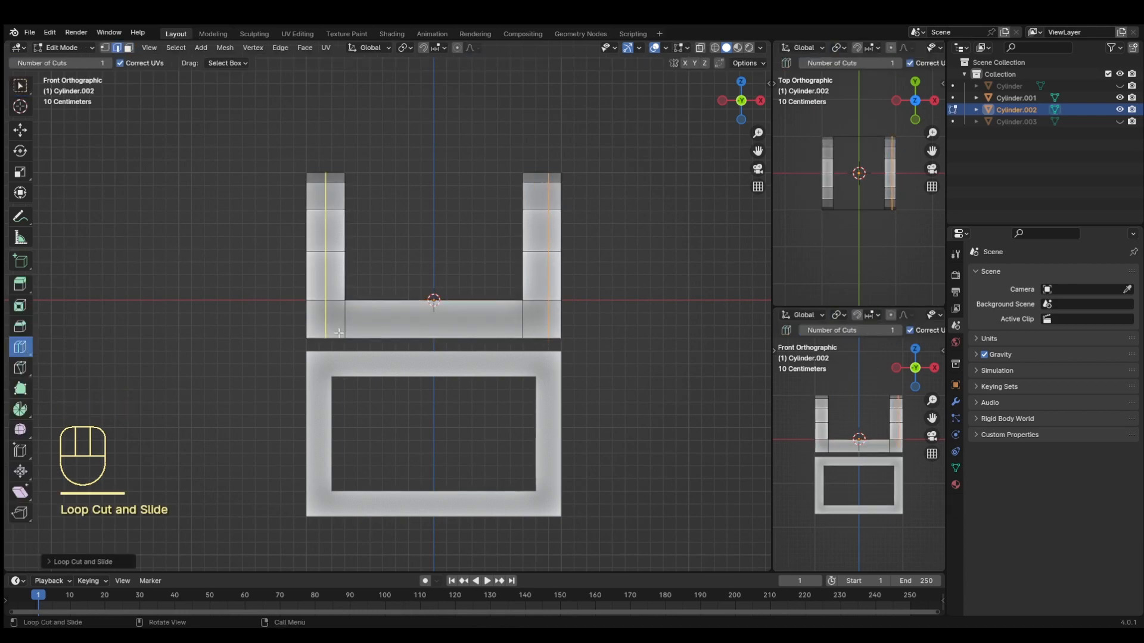
drag(325, 328, 316, 327)
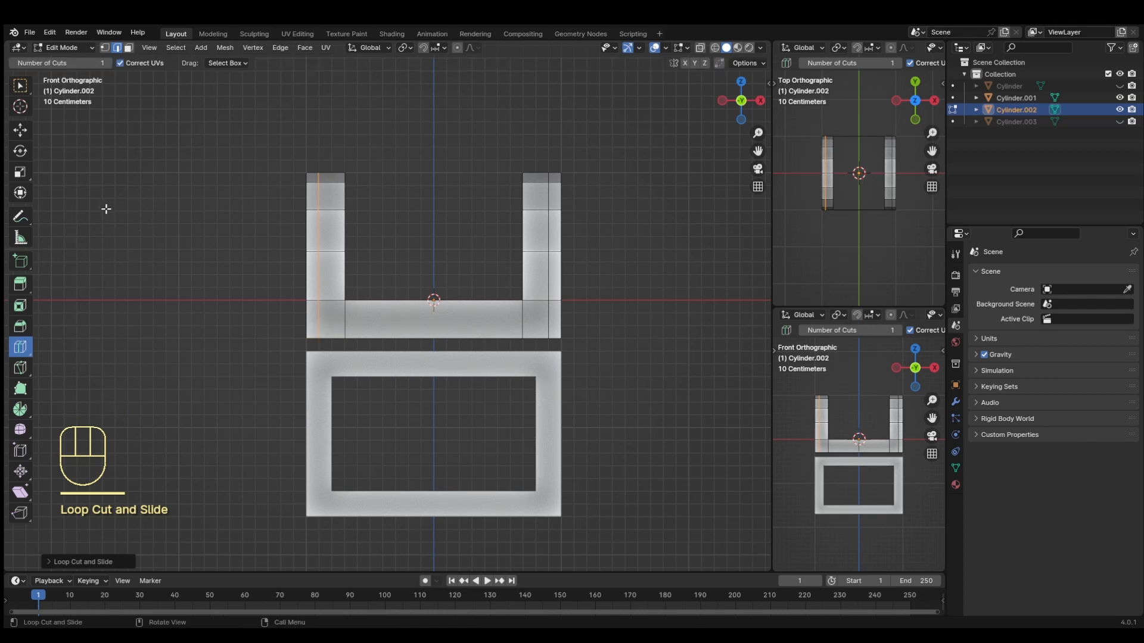
click(21, 86)
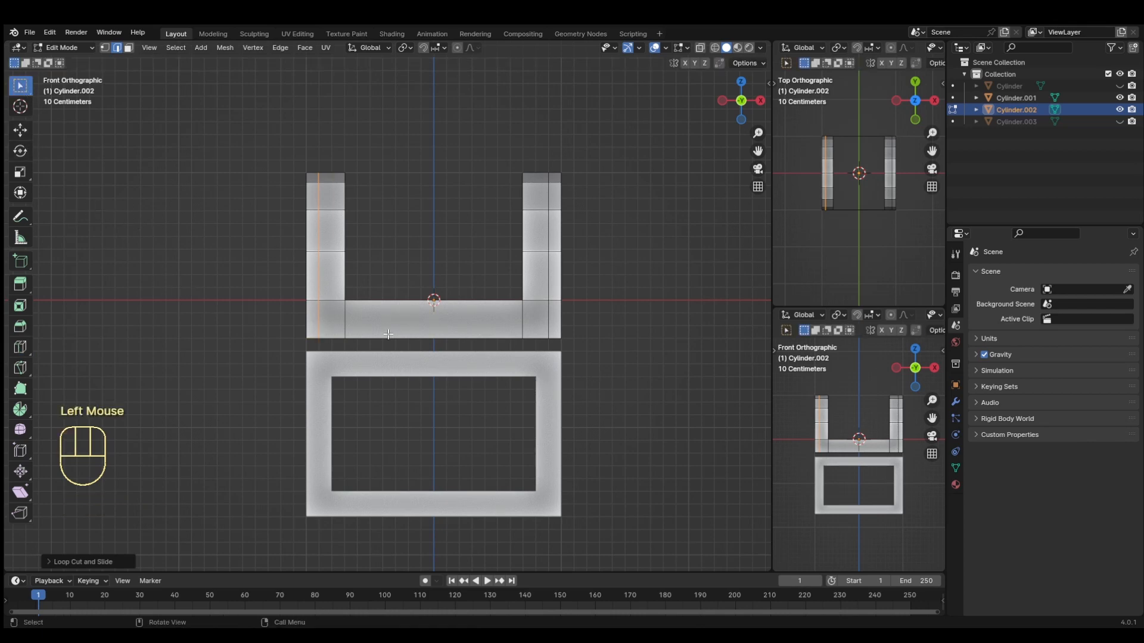
Step: Add a Solidify modifier to the lid frame
middle_drag(662, 485, 628, 477)
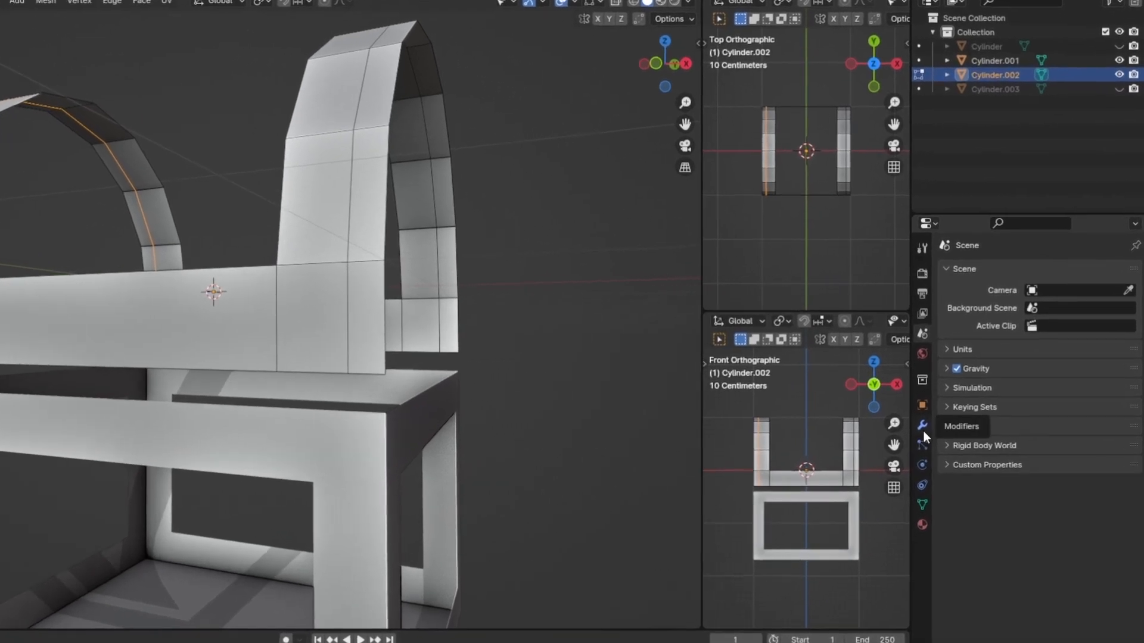
click(955, 408)
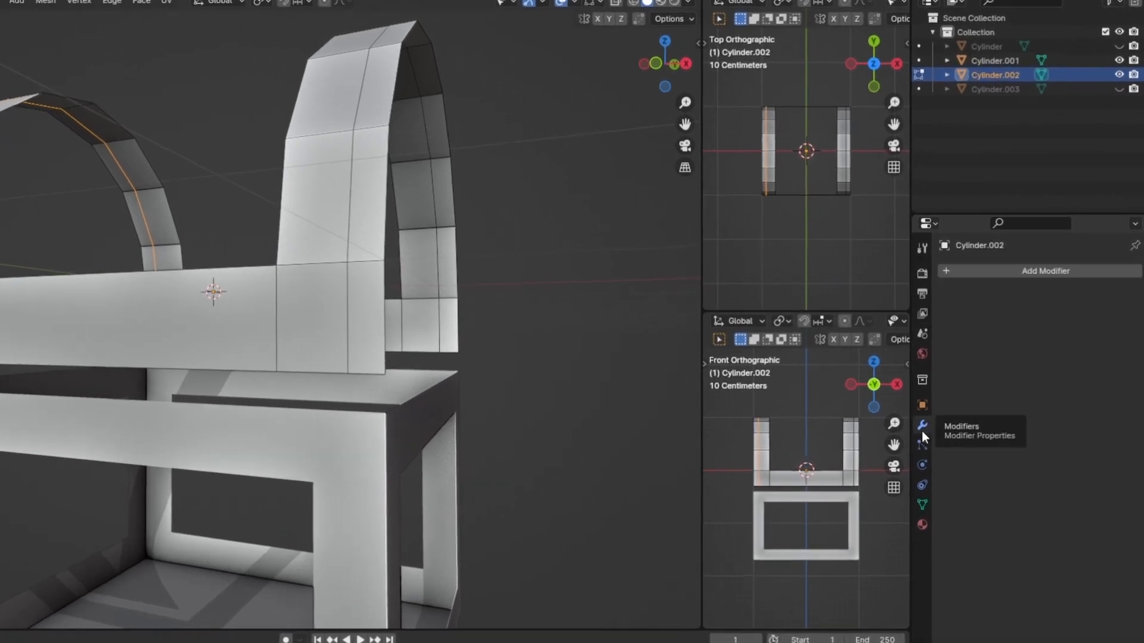
click(1021, 269)
mouse_move(1021, 269)
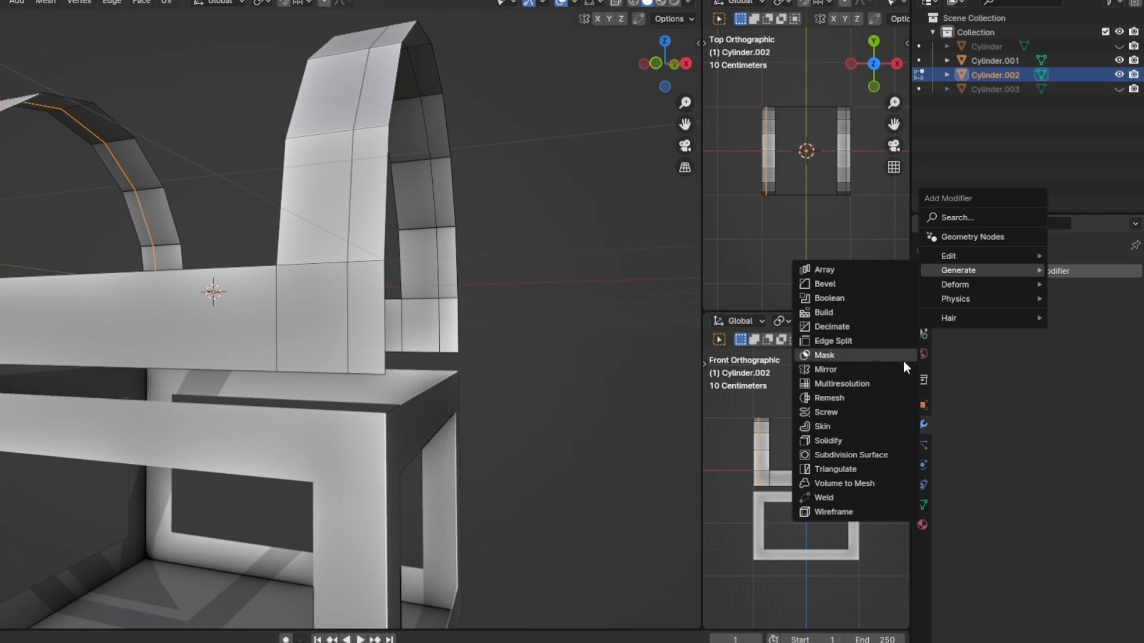
click(852, 441)
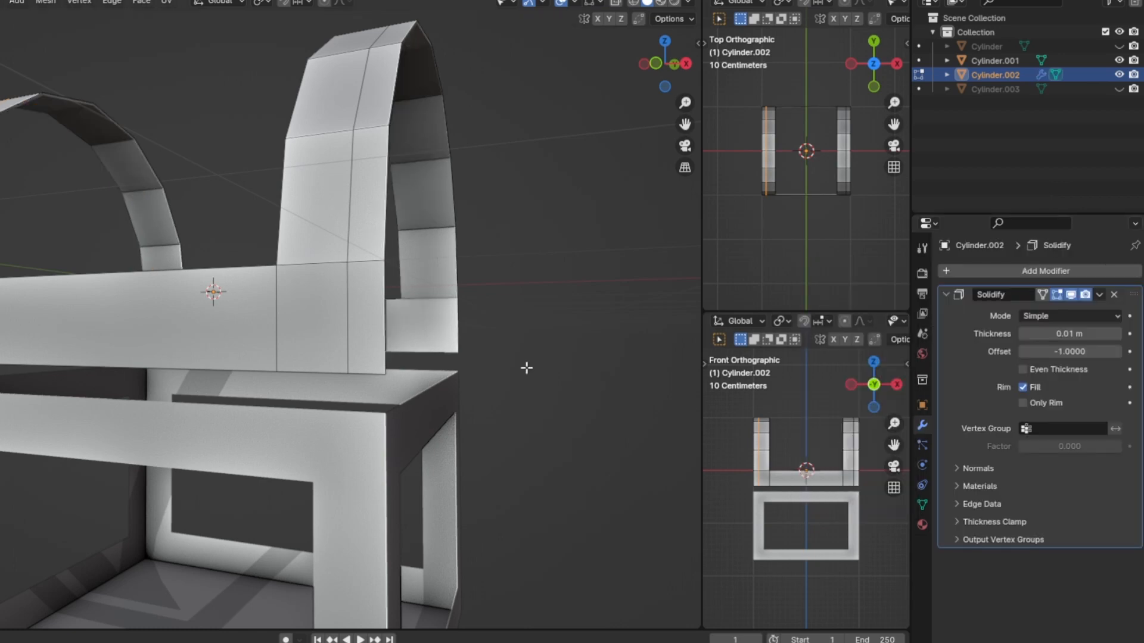
Step: Set the lid frame's Solidify thickness to 0.08 m and return to Object Mode
click(1117, 335)
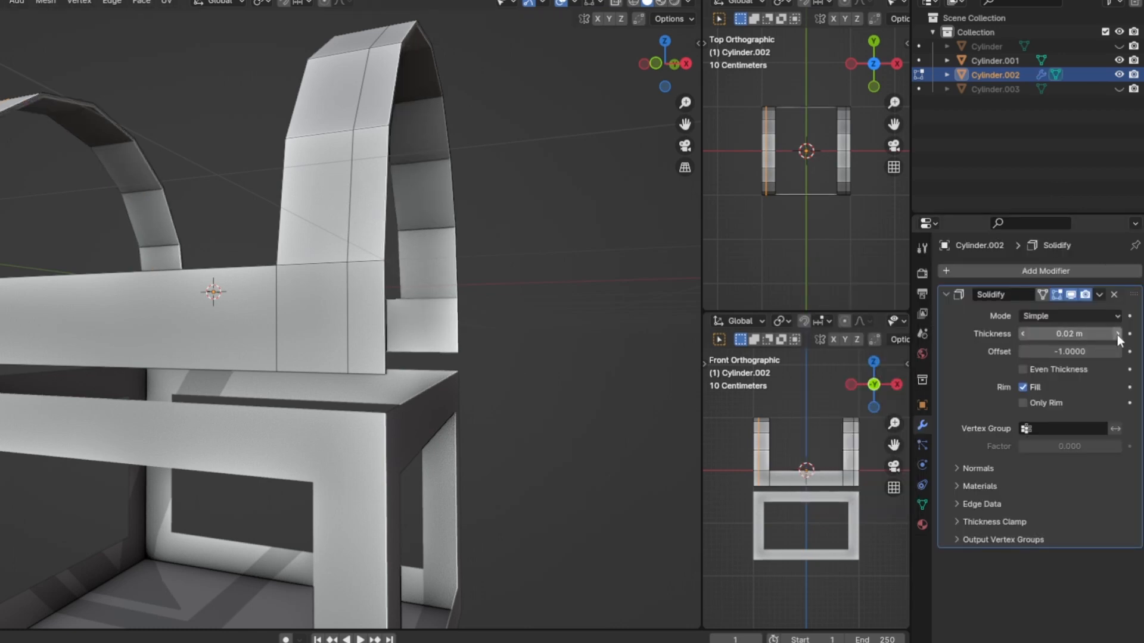
click(1117, 335)
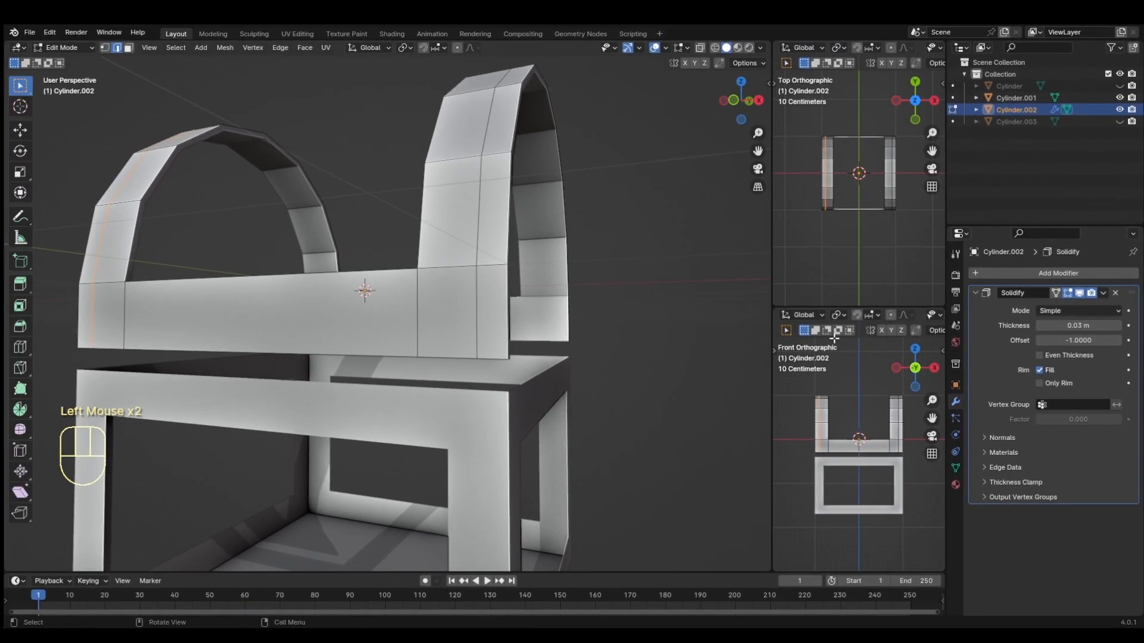
middle_drag(611, 365, 565, 367)
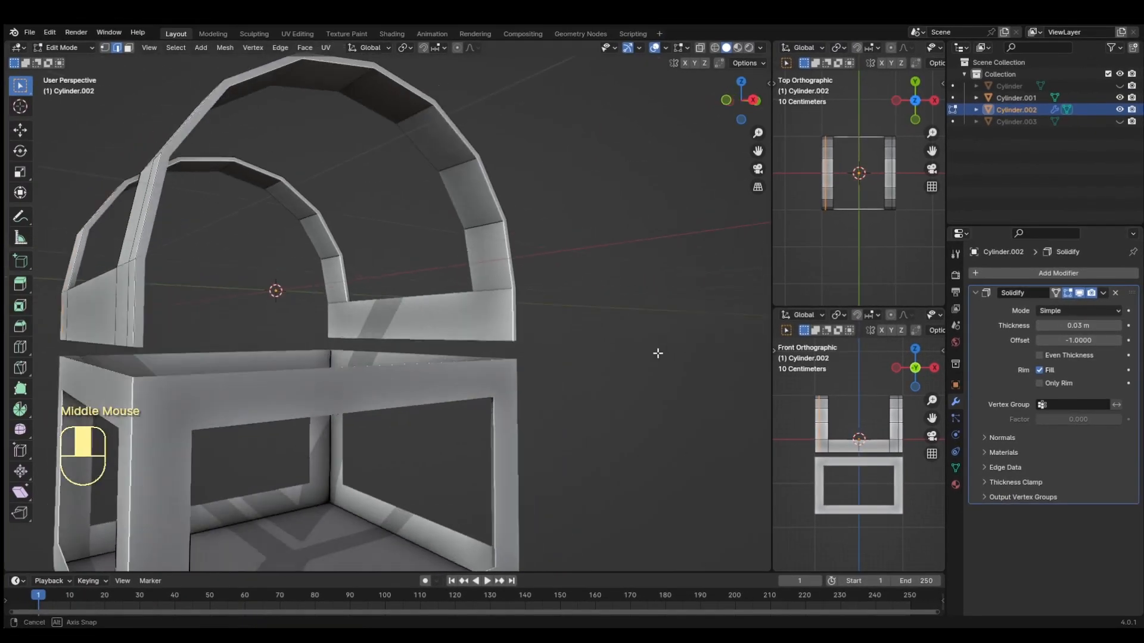
middle_drag(658, 353, 703, 352)
click(1122, 326)
click(1122, 326)
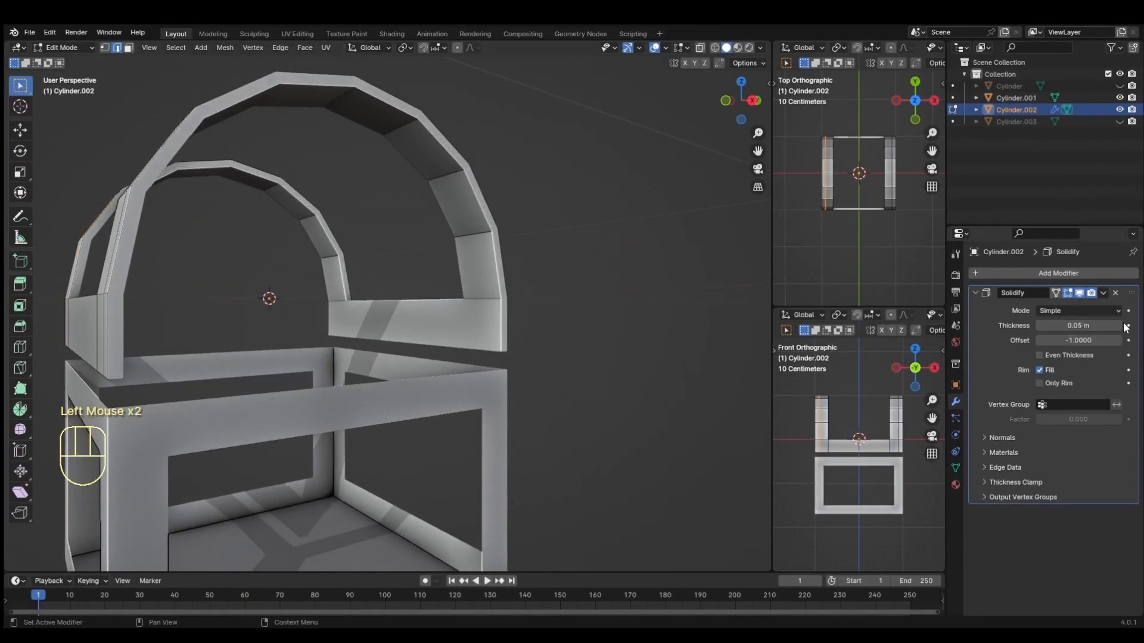
scroll(721, 388, down, 2)
middle_drag(721, 388, 689, 401)
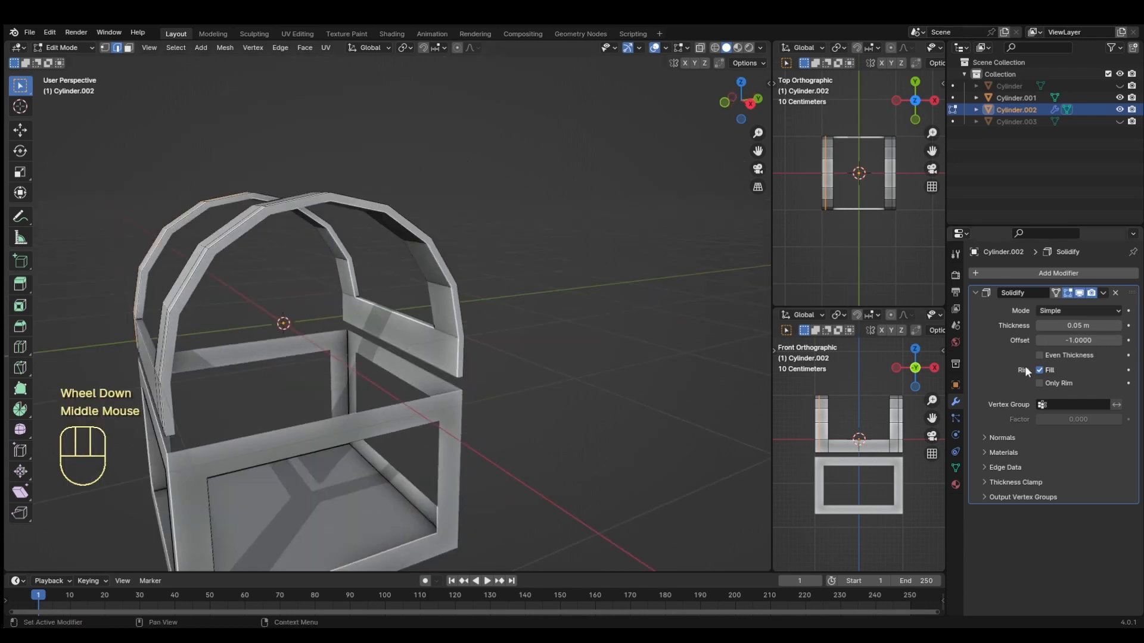
click(1119, 326)
click(1119, 326)
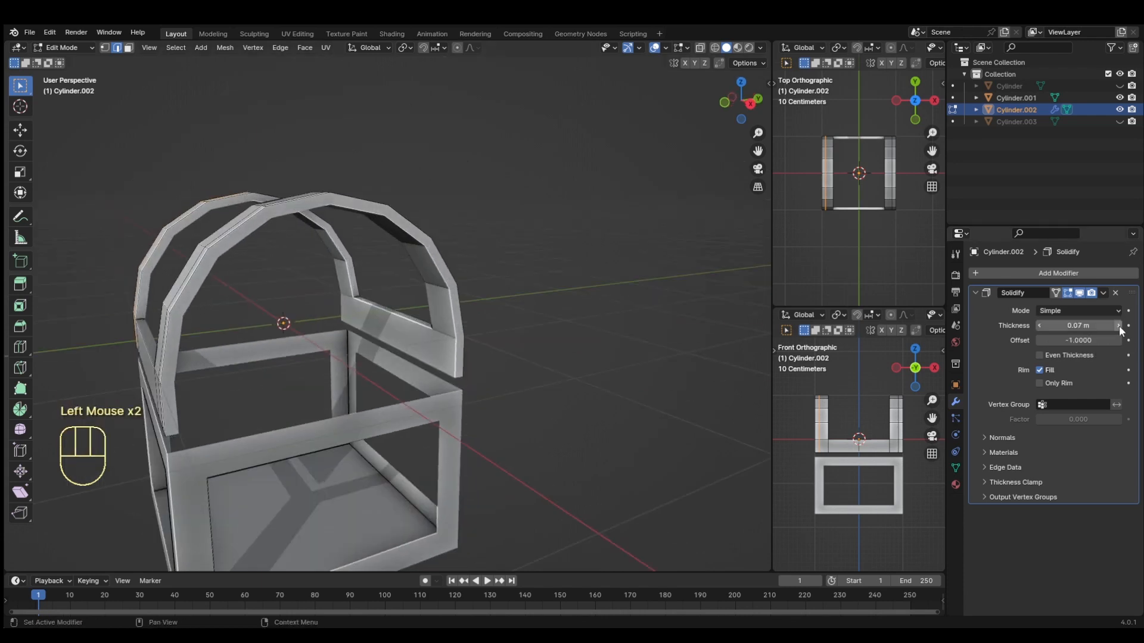
click(1119, 326)
mouse_move(584, 464)
middle_down()
mouse_move(551, 462)
mouse_move(563, 461)
middle_up()
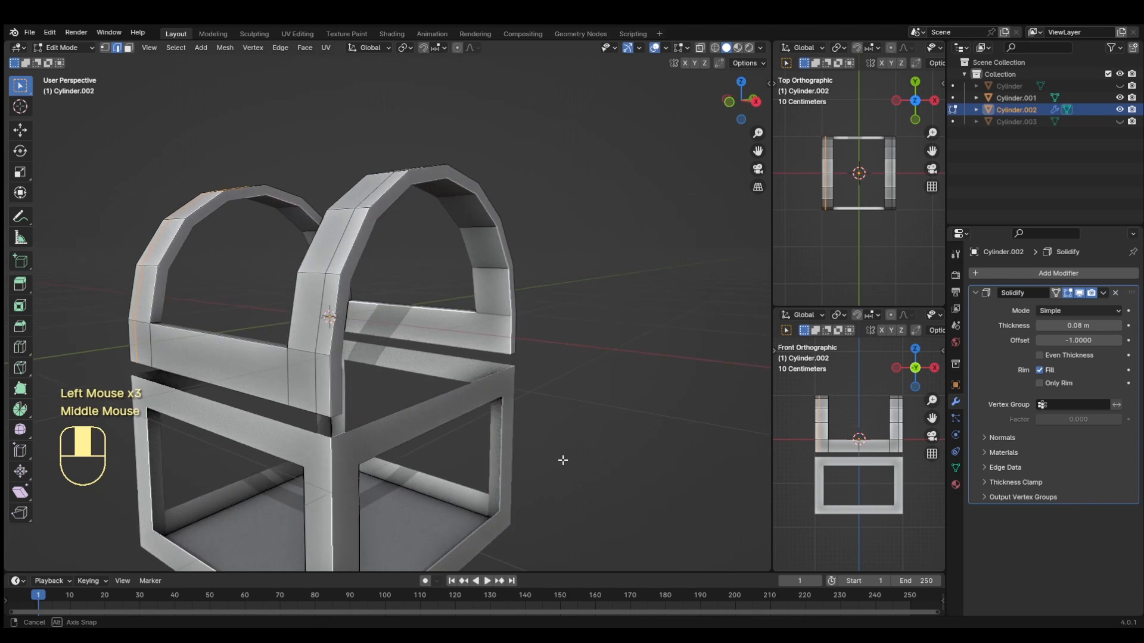
scroll(563, 461, down, 2)
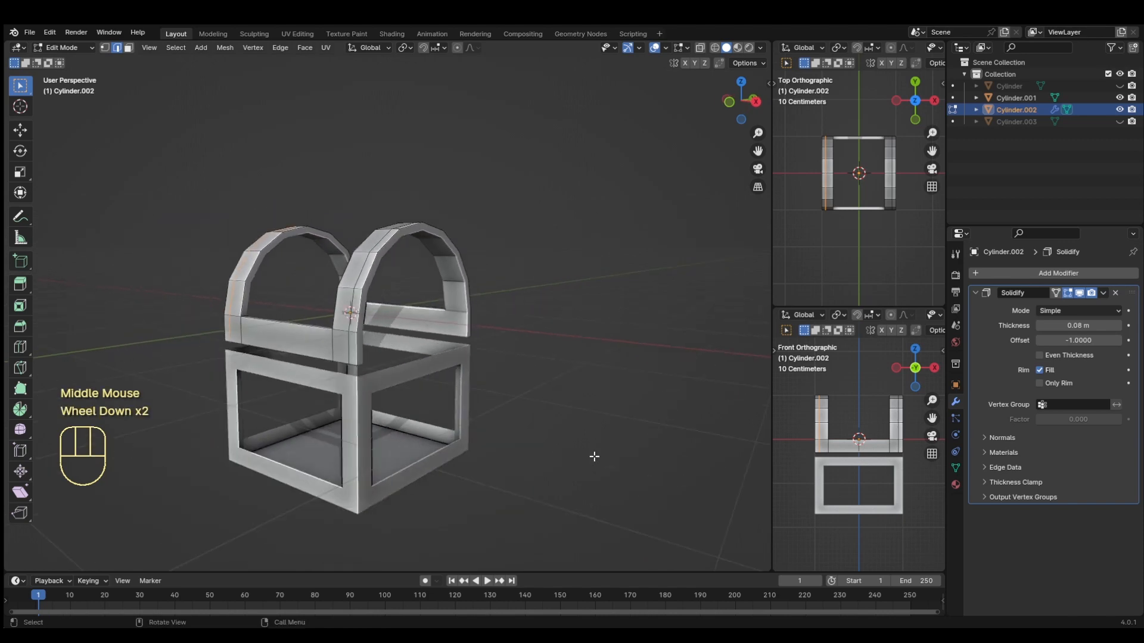
key(Tab)
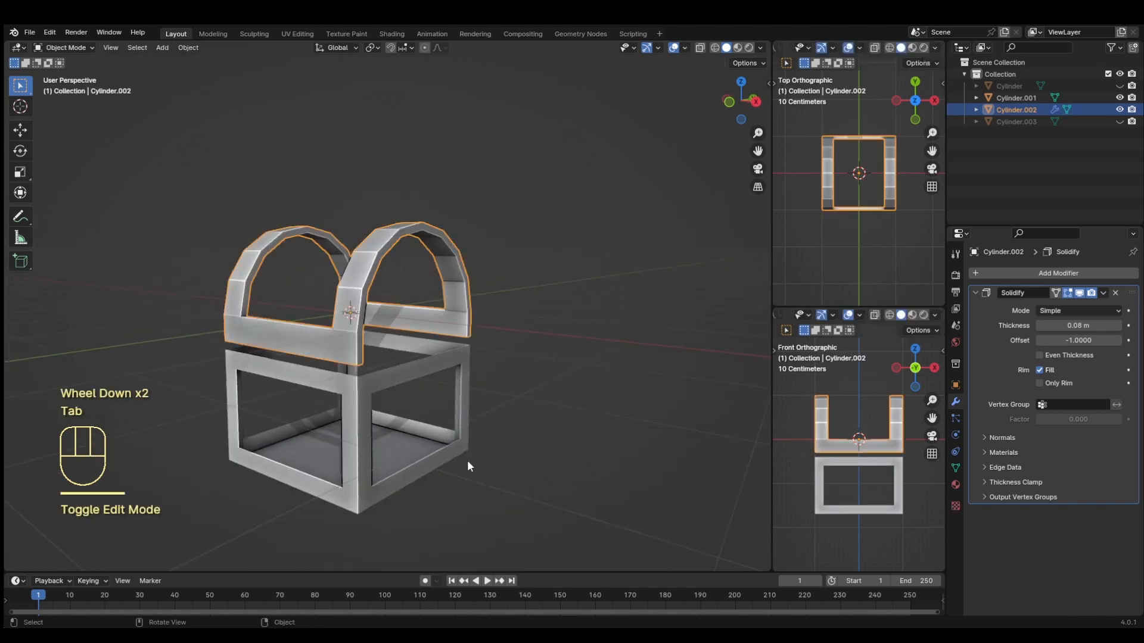
Step: Add a Solidify modifier to the box frame
click(359, 466)
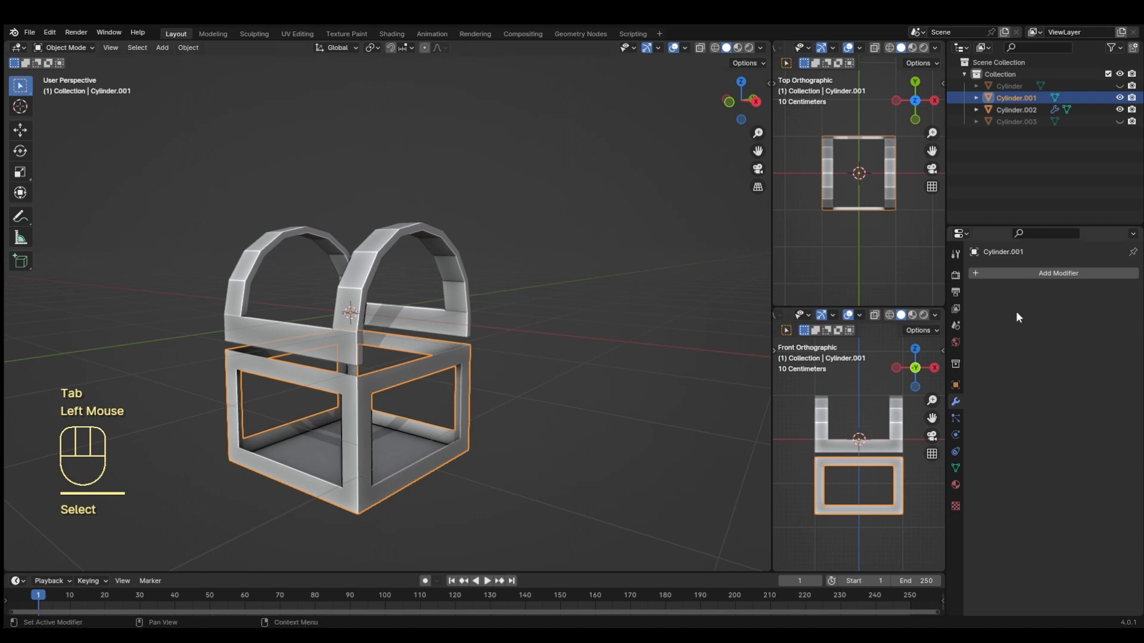
click(1027, 277)
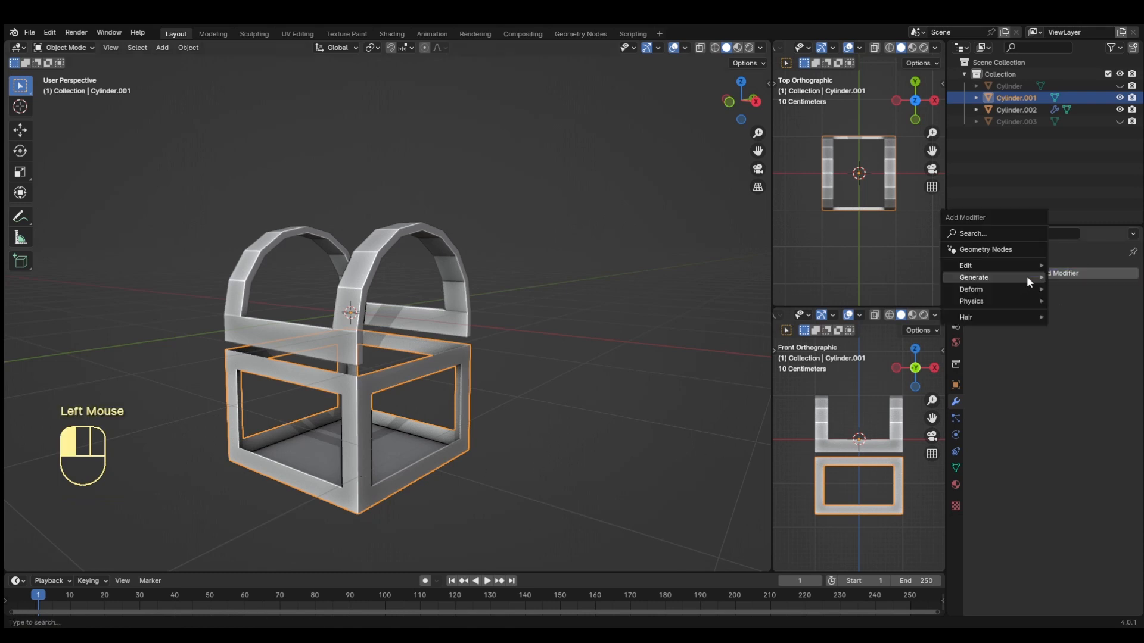
mouse_move(1026, 276)
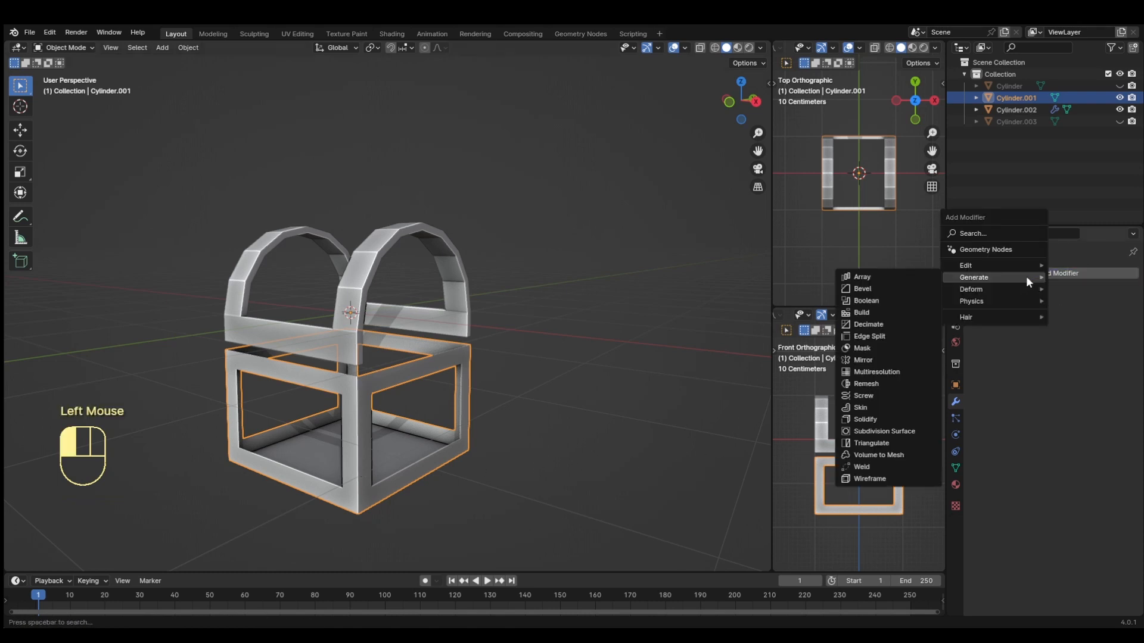
click(874, 425)
click(1115, 292)
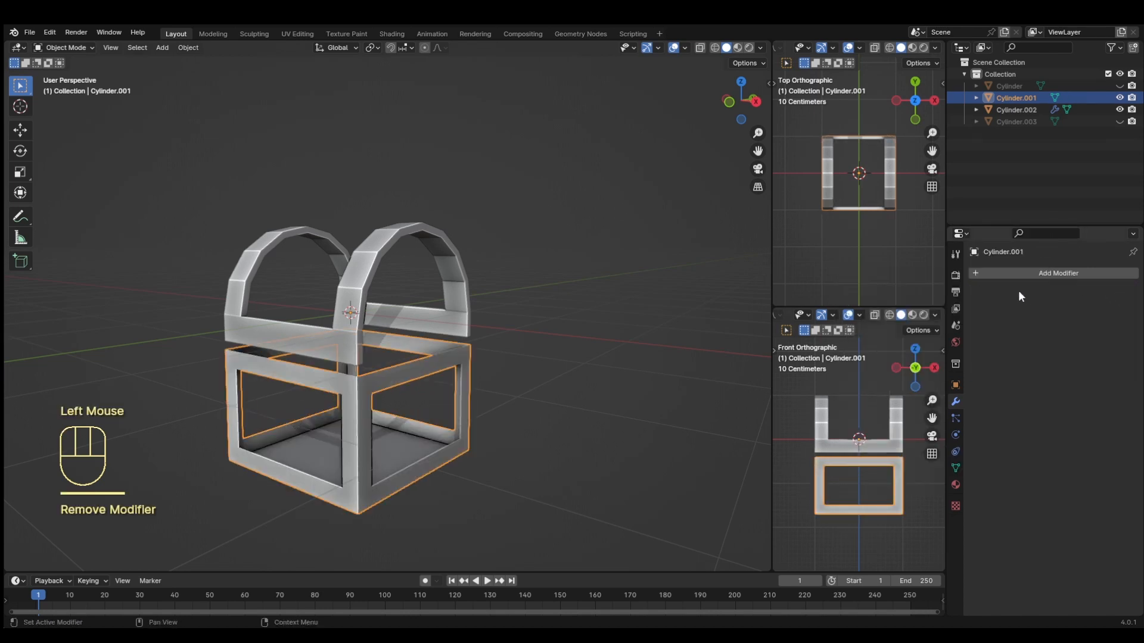
click(1019, 273)
mouse_move(1018, 275)
click(868, 417)
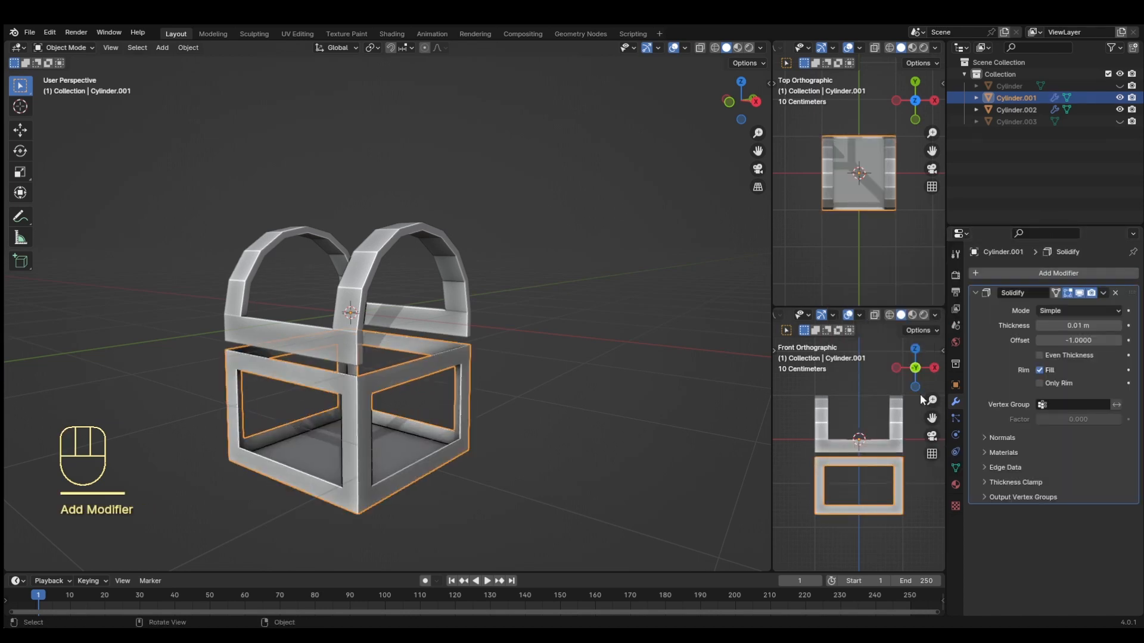
Step: Set the box frame's Solidify thickness to 0.09 m
scroll(603, 377, up, 2)
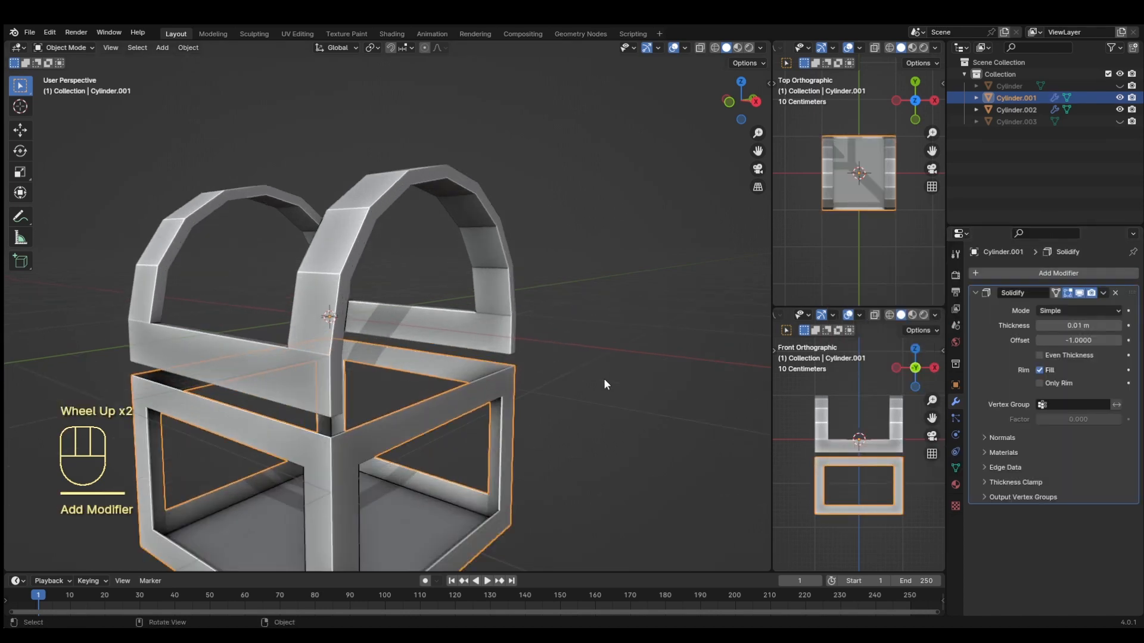
click(1118, 326)
click(1118, 326)
click(1118, 326)
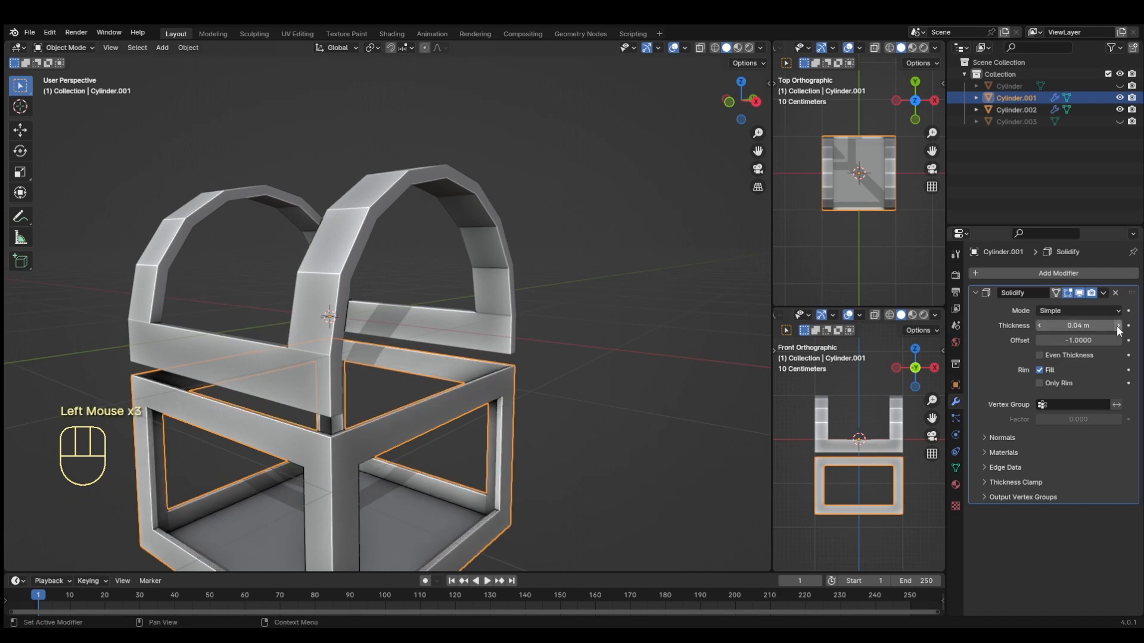
click(1118, 326)
click(1117, 326)
click(1118, 326)
click(1118, 326)
click(1118, 326)
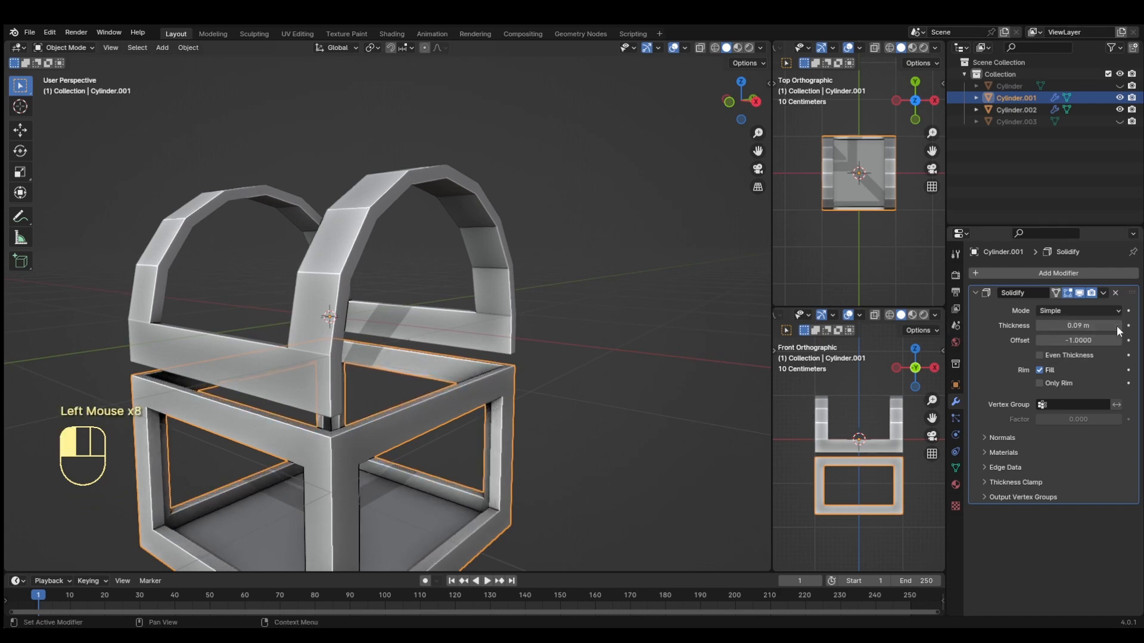
Step: Switch the box frame's Solidify mode to Complex
scroll(534, 471, up, 2)
middle_drag(534, 472, 577, 513)
click(1061, 309)
click(1064, 334)
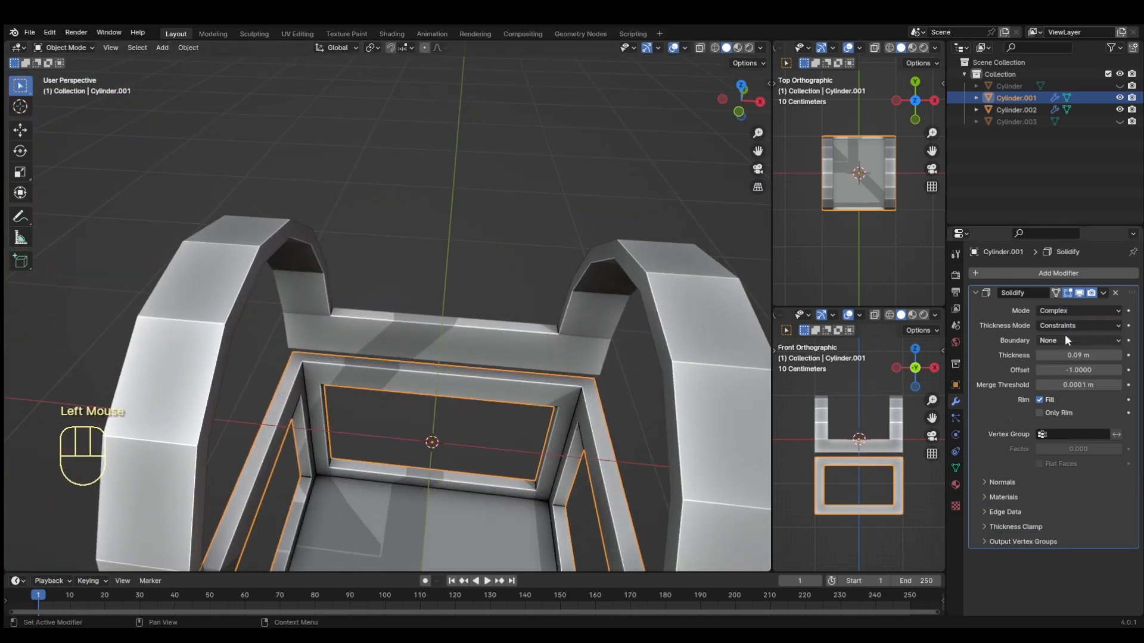
Step: Apply the Solidify modifiers on the box frame and the lid frame
middle_drag(696, 310, 501, 475)
key(KP_1)
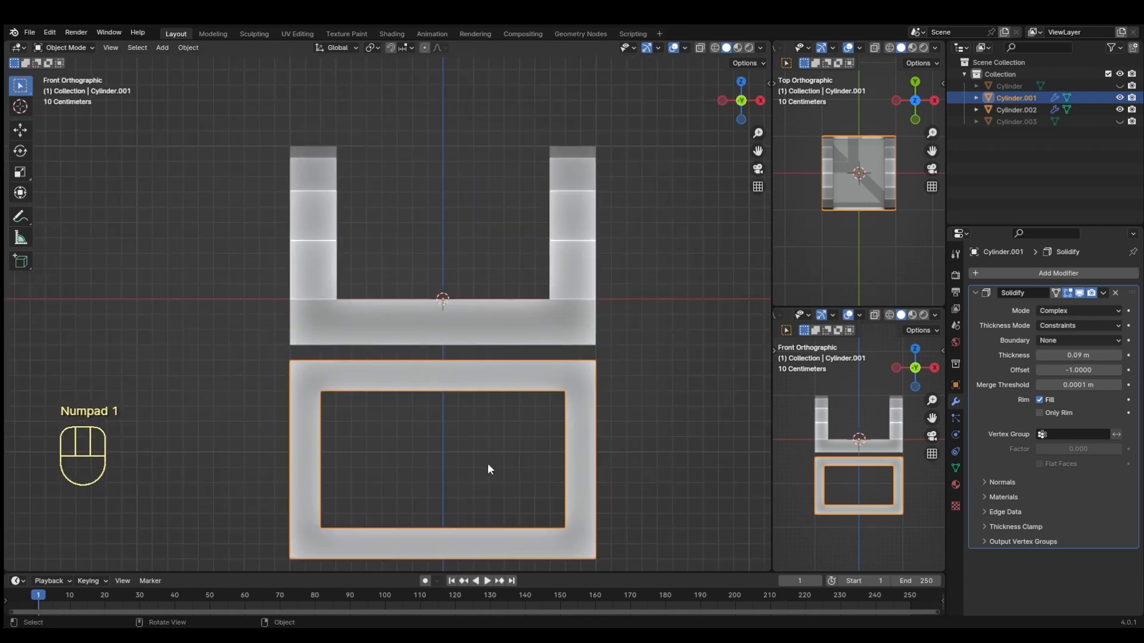
scroll(682, 443, down, 1)
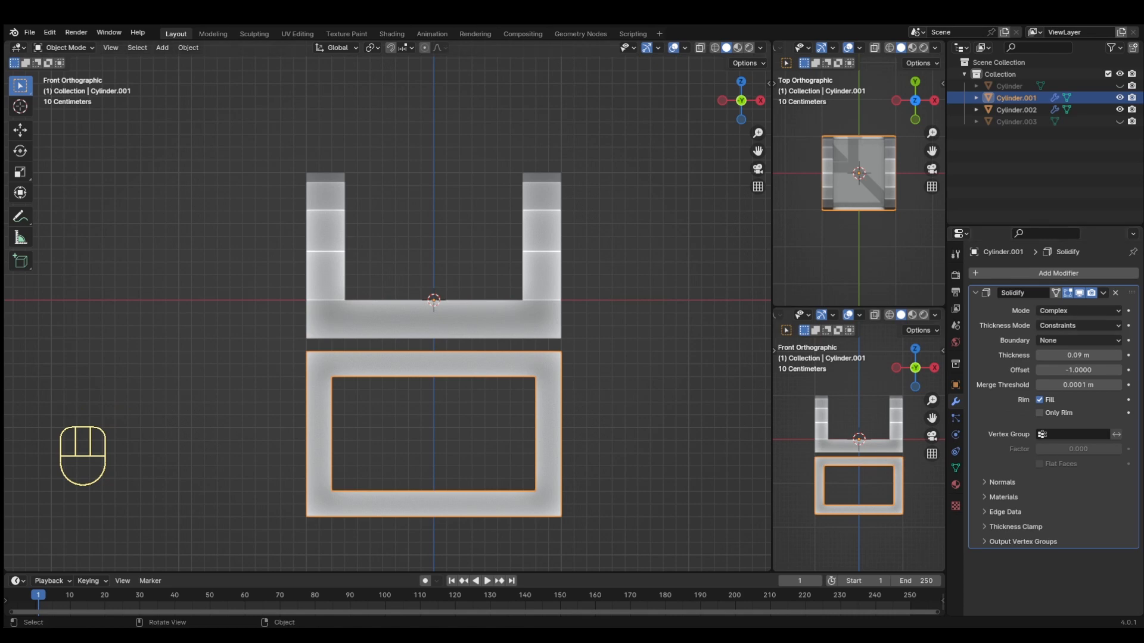
click(1103, 293)
click(1094, 311)
click(535, 307)
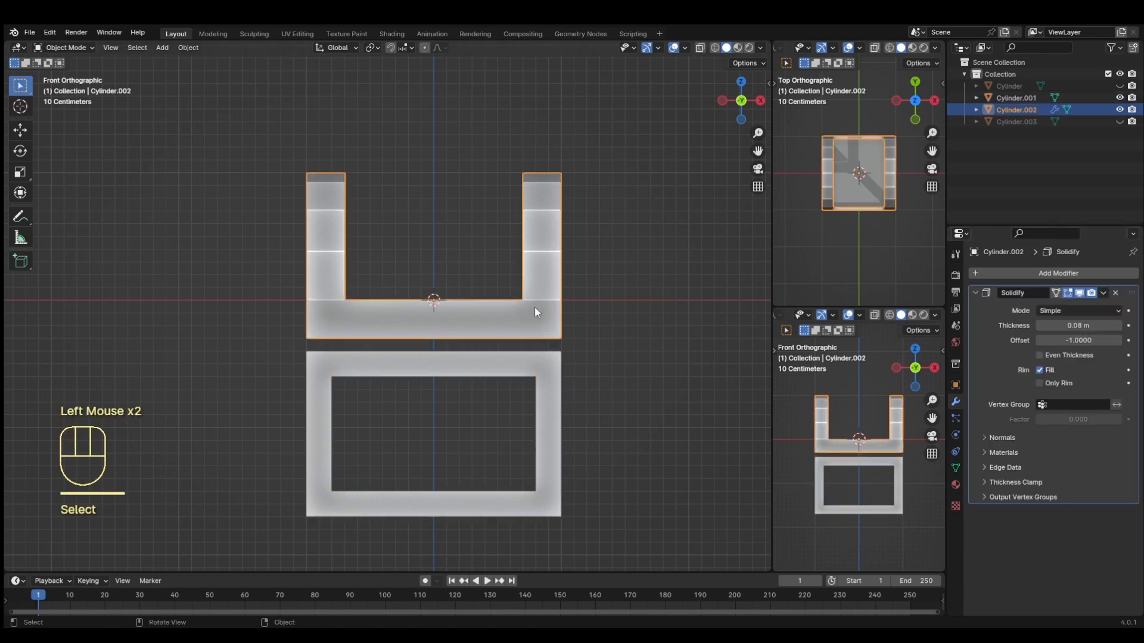
click(1103, 293)
click(1077, 309)
Step: In Edit Mode, select the four inward-facing faces at the lower corners of the lid frame, two beneath each end arch
middle_drag(739, 356, 389, 317)
key(Tab)
click(515, 325)
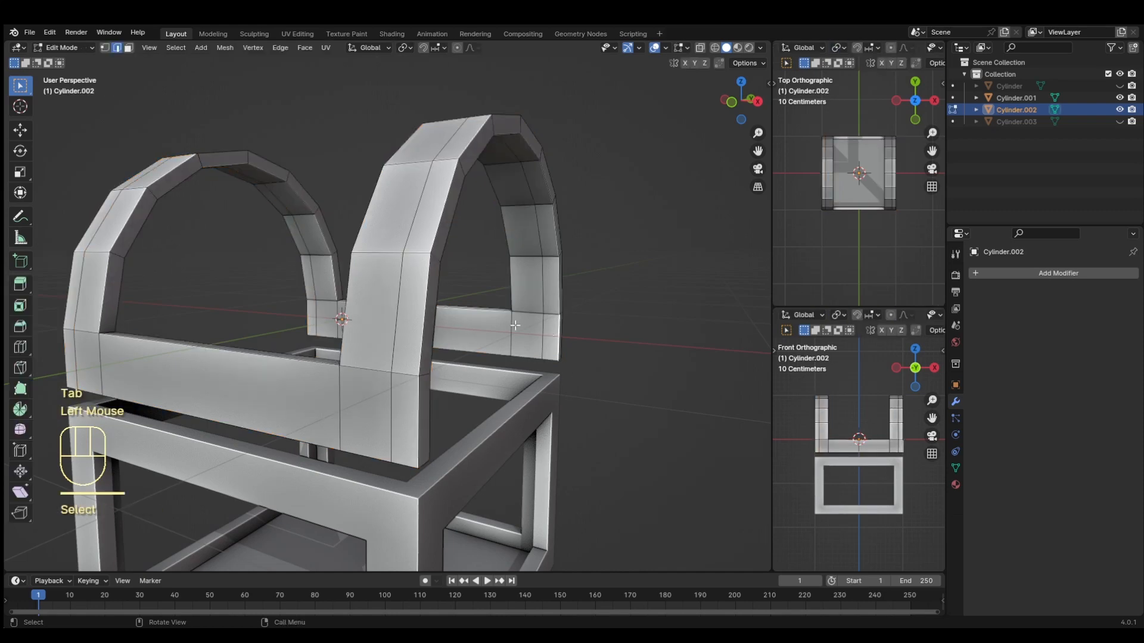
click(129, 48)
click(551, 337)
middle_drag(601, 406, 350, 388)
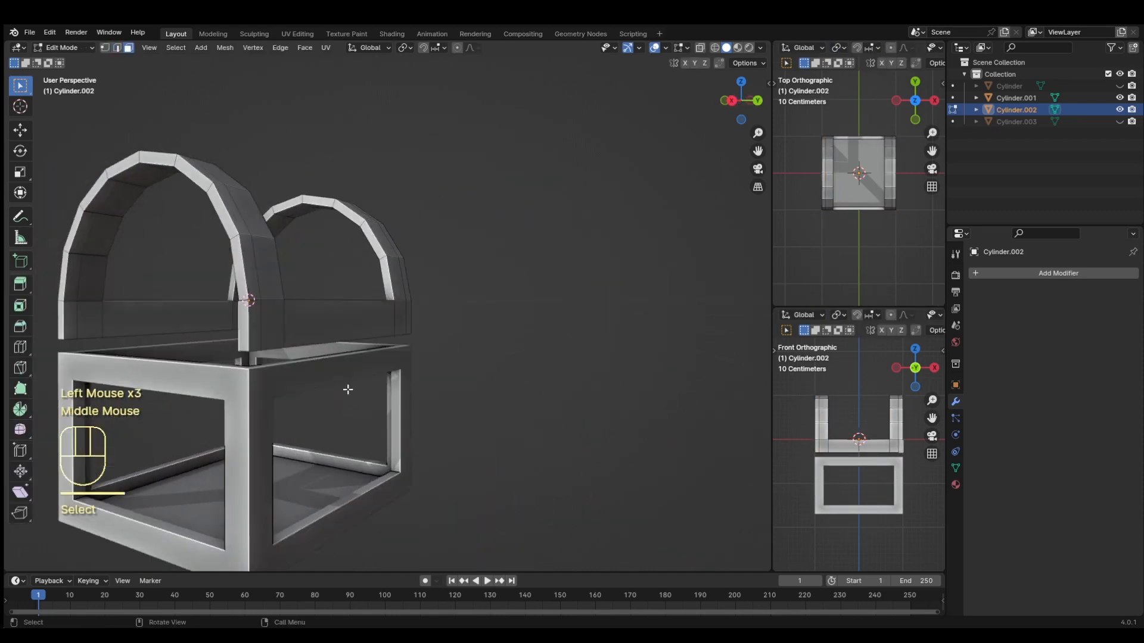
shift+click(73, 321)
middle_drag(110, 327, 334, 349)
shift+click(323, 328)
shift+click(201, 313)
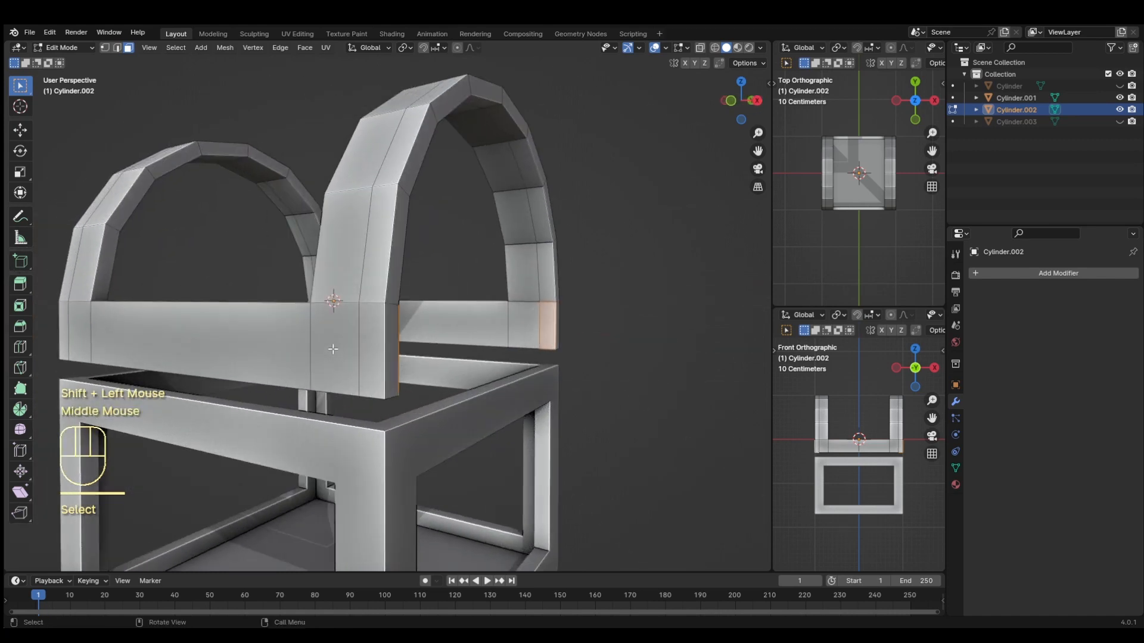
Step: Search the add-on preferences for "loo" and make sure Mesh: LoopTools is enabled
click(50, 32)
click(68, 181)
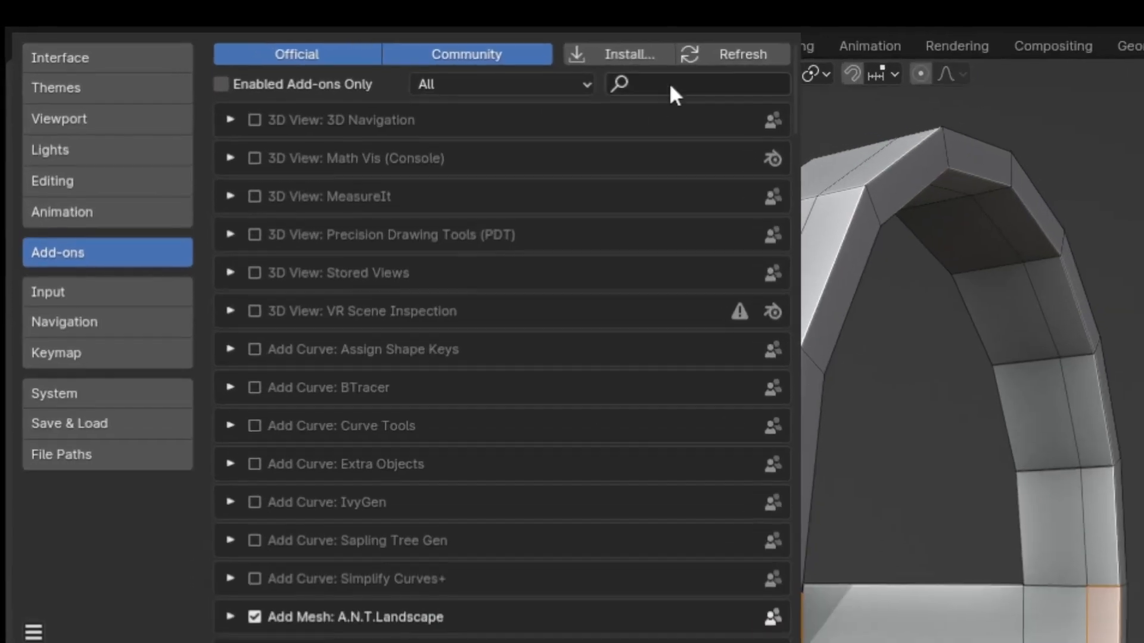
click(329, 50)
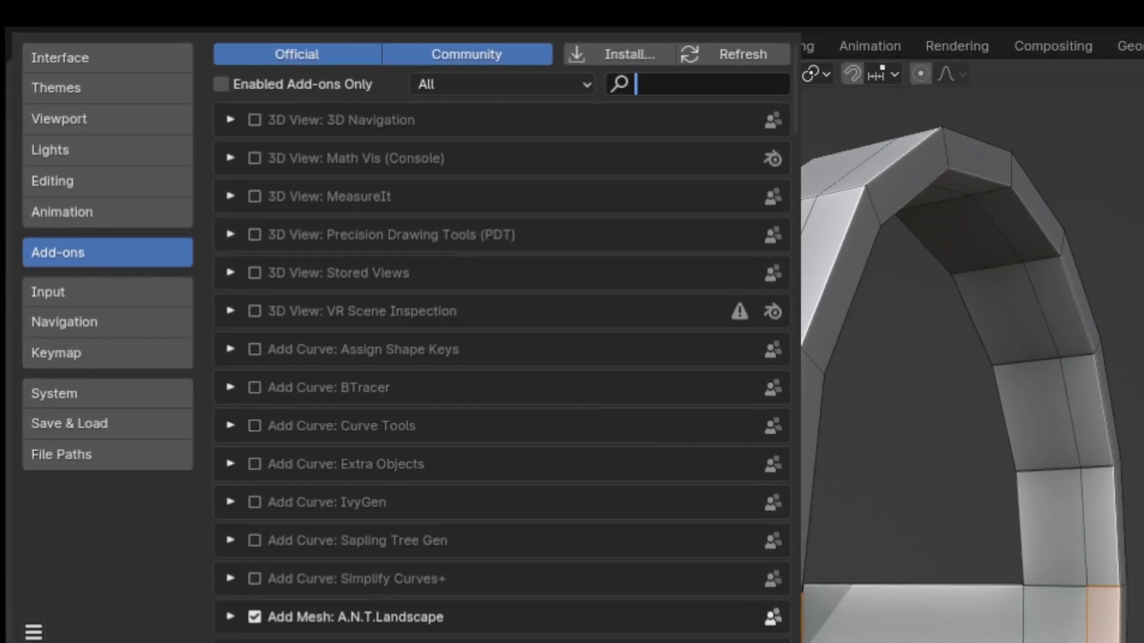
text(loo)
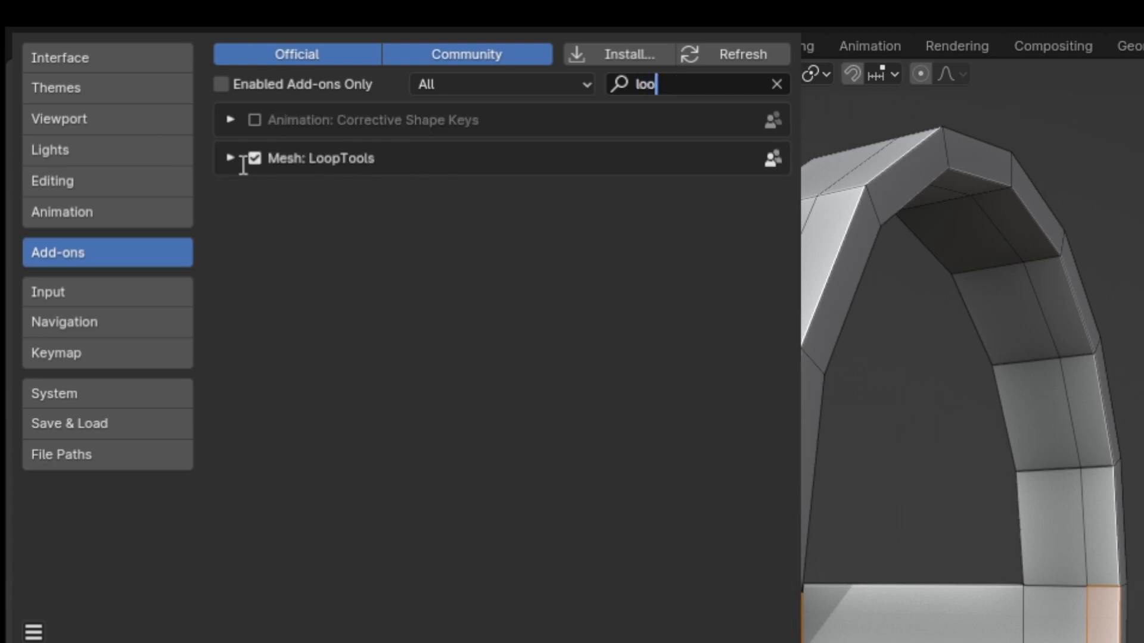
click(254, 158)
click(254, 158)
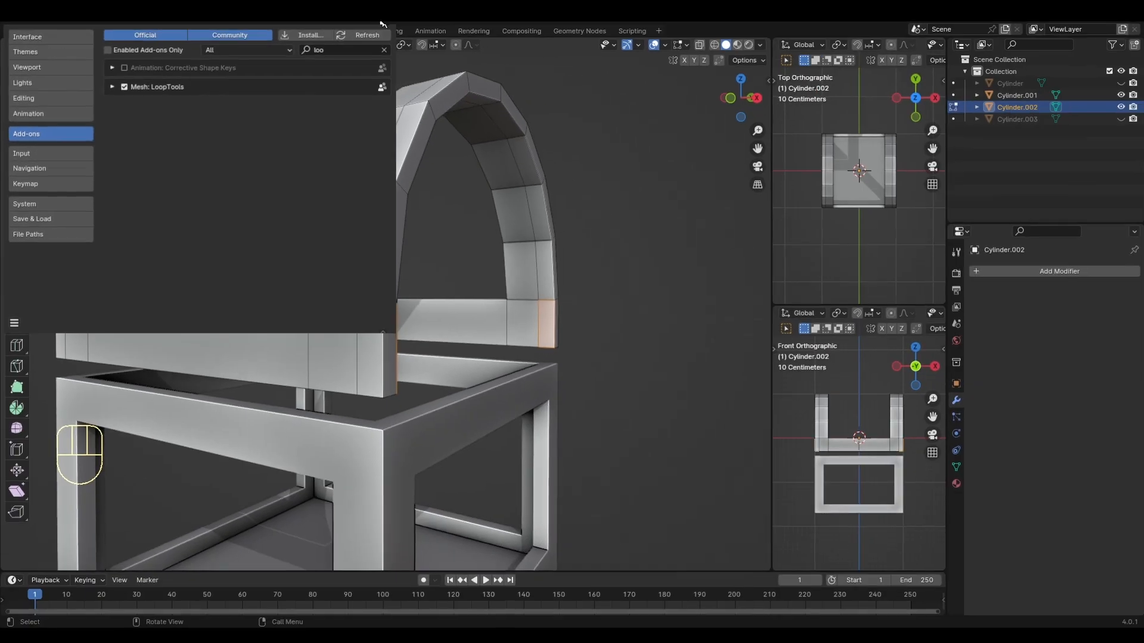
click(781, 25)
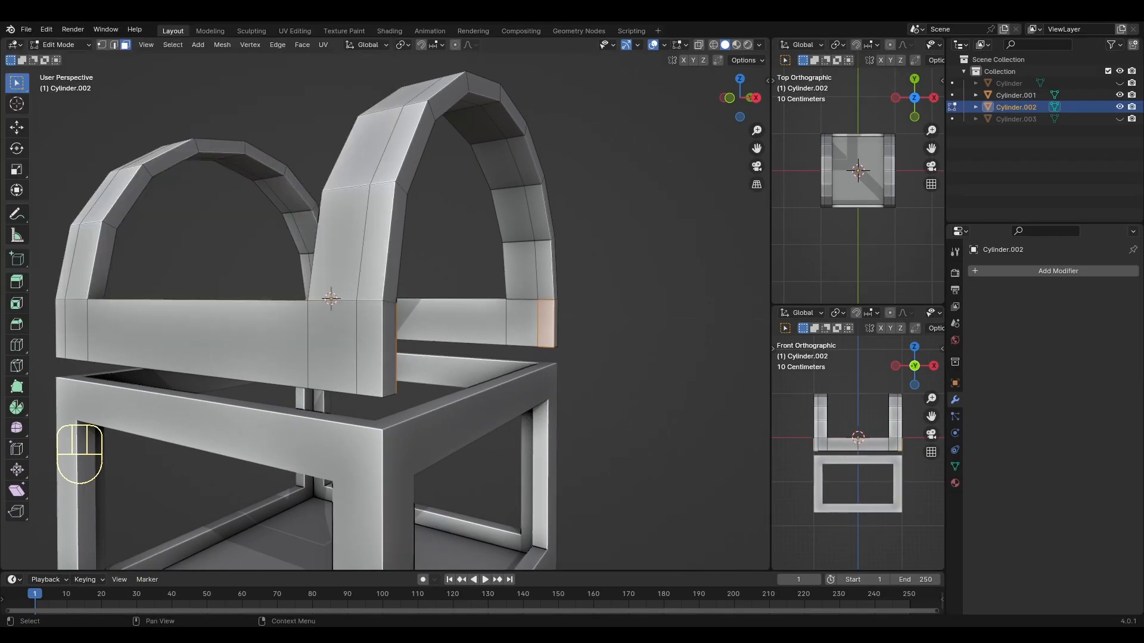
Step: Bridge the selected lid frame corner faces with LoopTools to close the bottom of both end arches, and return to Object Mode
mouse_move(572, 327)
middle_down()
mouse_move(506, 327)
mouse_move(603, 329)
mouse_move(588, 316)
middle_up()
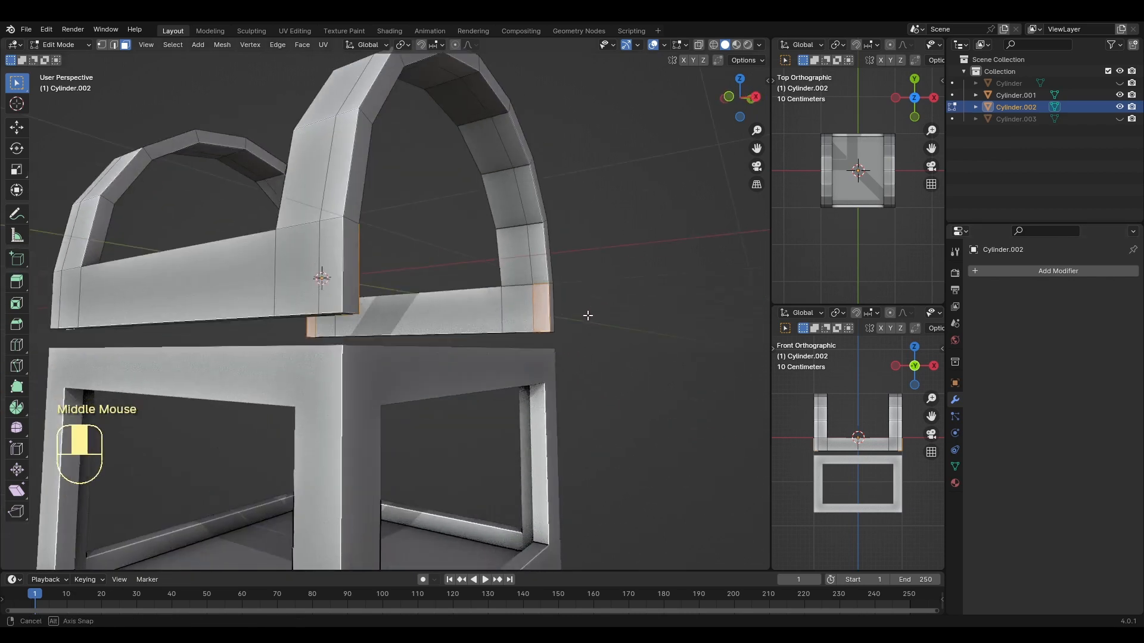
right_click(542, 309)
mouse_move(542, 309)
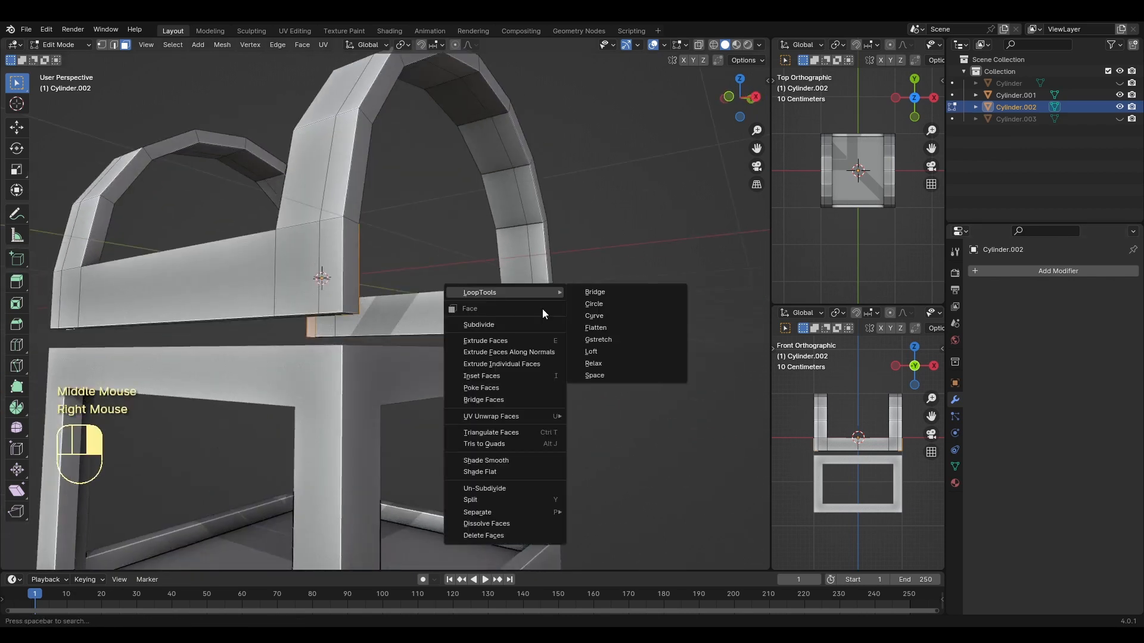
click(602, 292)
middle_drag(602, 292, 626, 316)
key(KP_1)
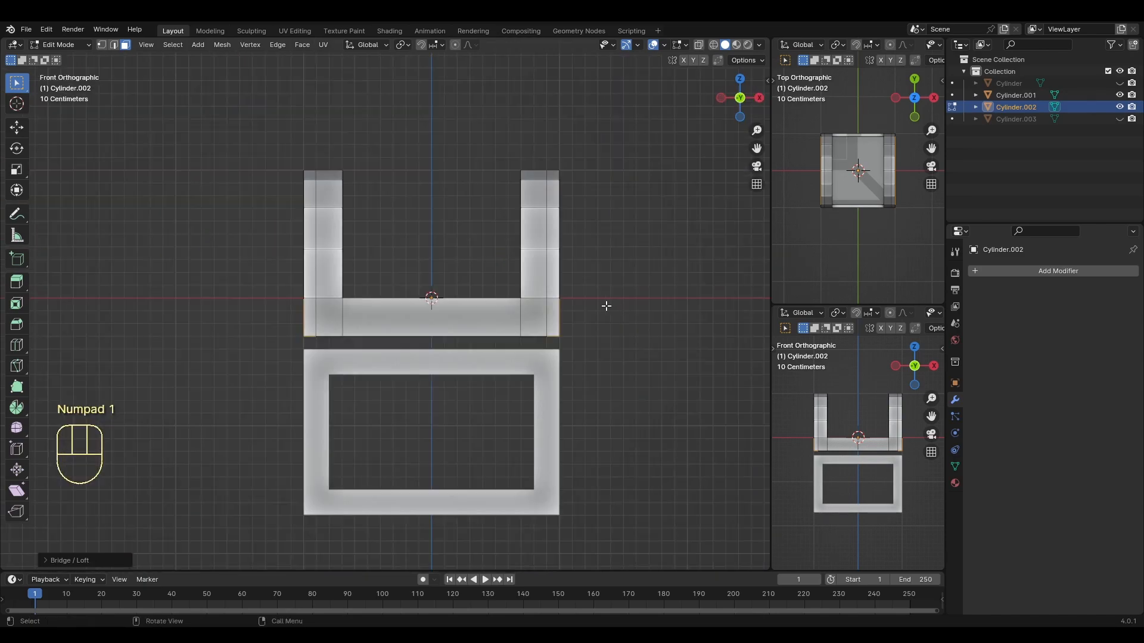
key(Tab)
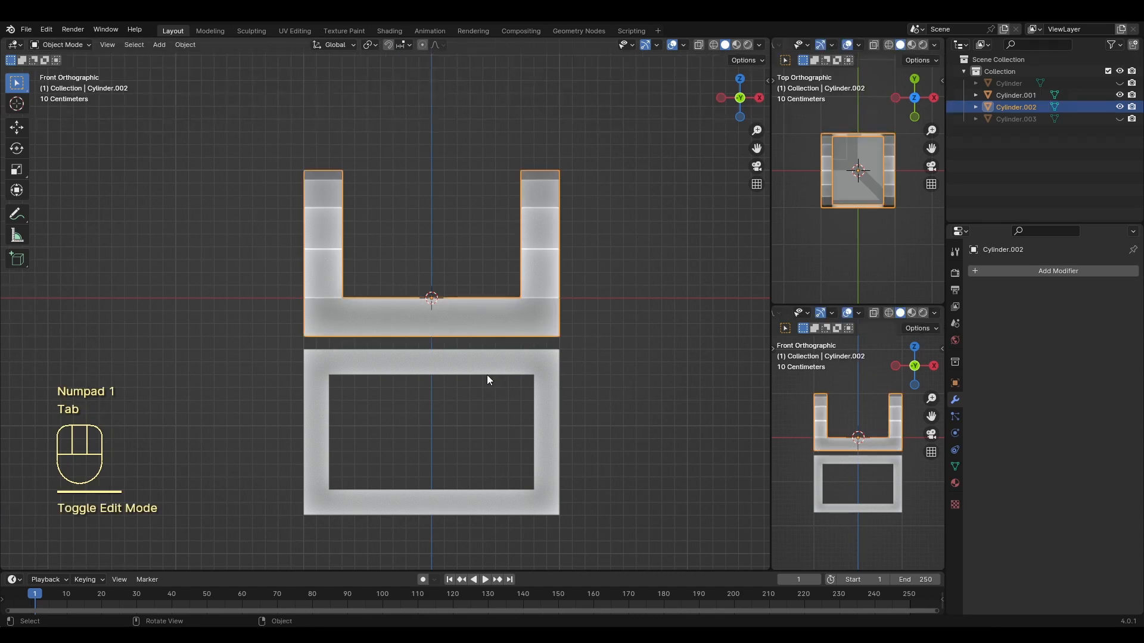
Step: Select the box frame and enable snapping with Edge as the snap target
click(469, 372)
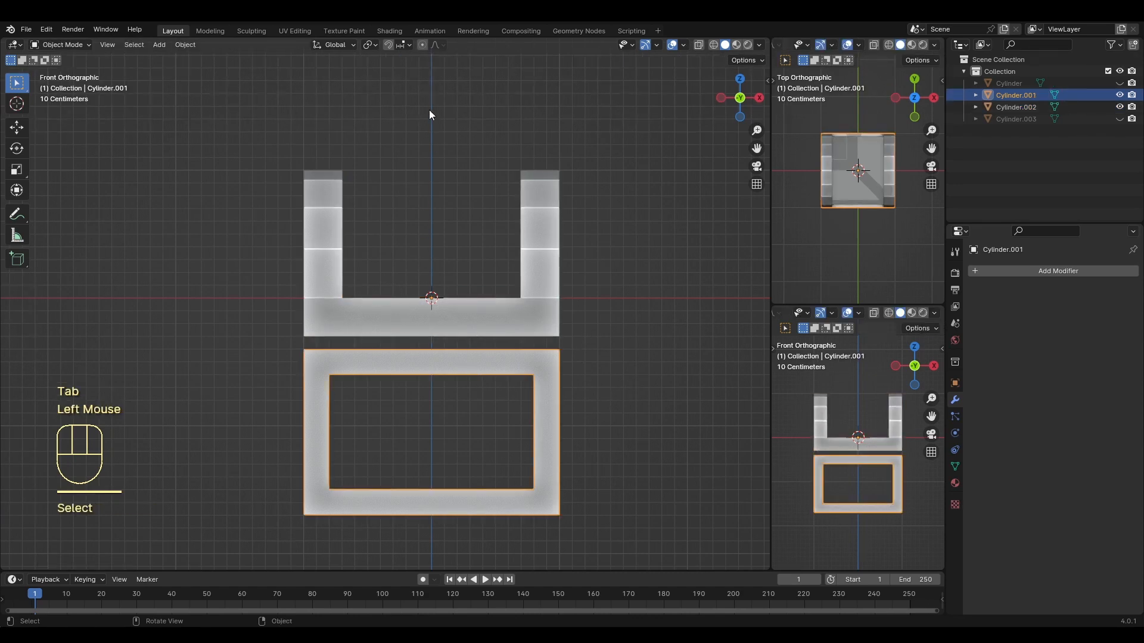
click(409, 45)
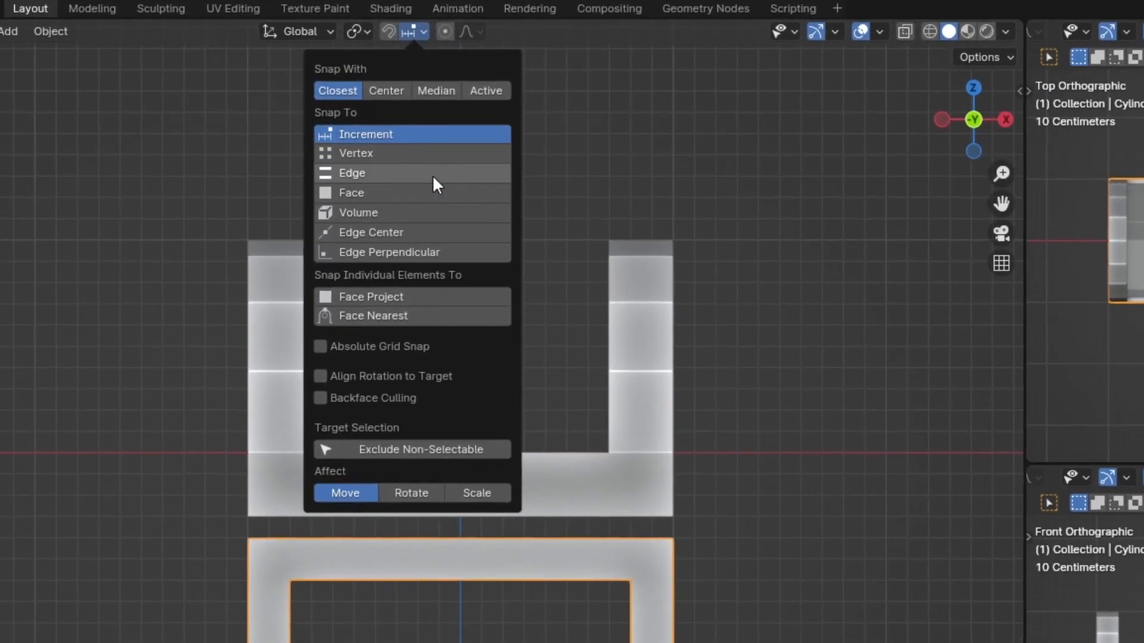
click(359, 174)
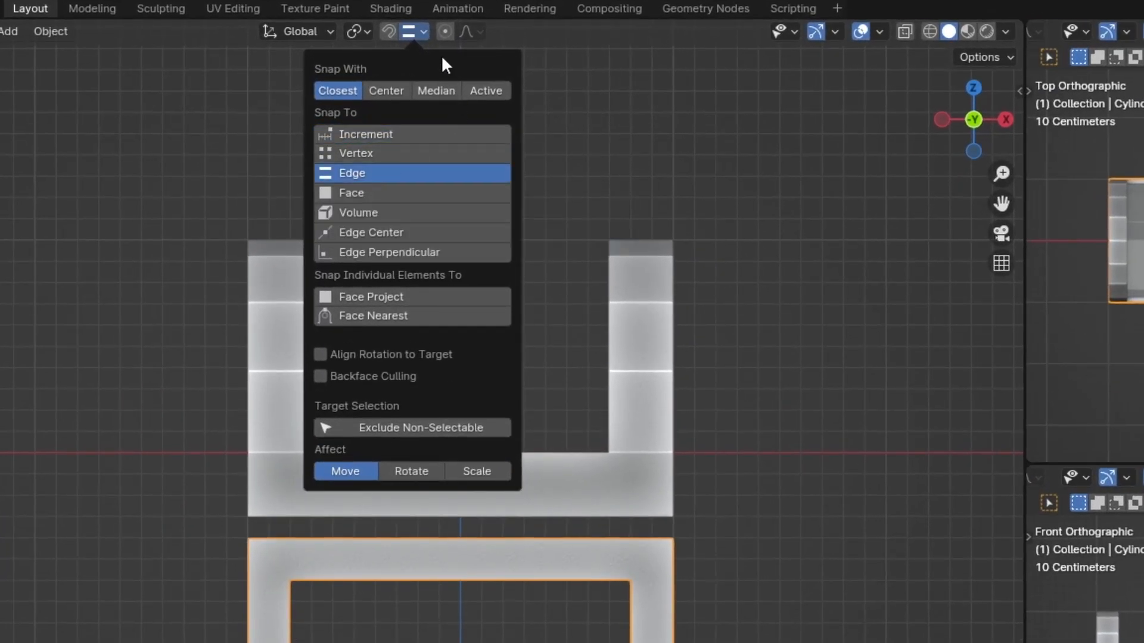
click(388, 29)
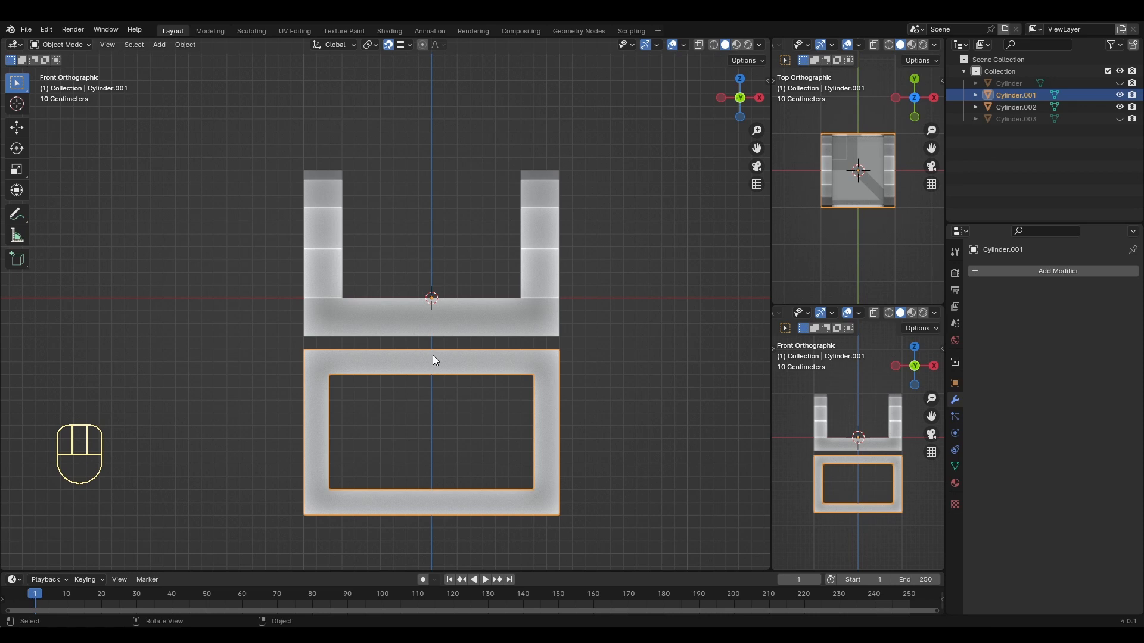
Step: Move the box frame up about 0.1 m along Z, snapping it to the lid frame's lower edge, and turn snapping off
key(g)
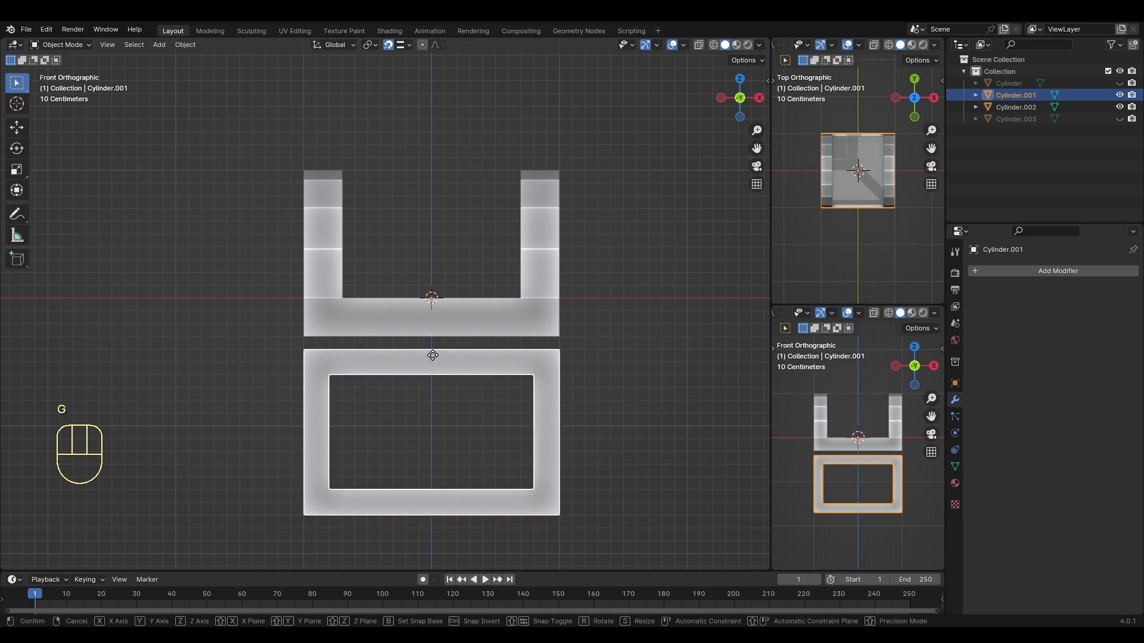
key(z)
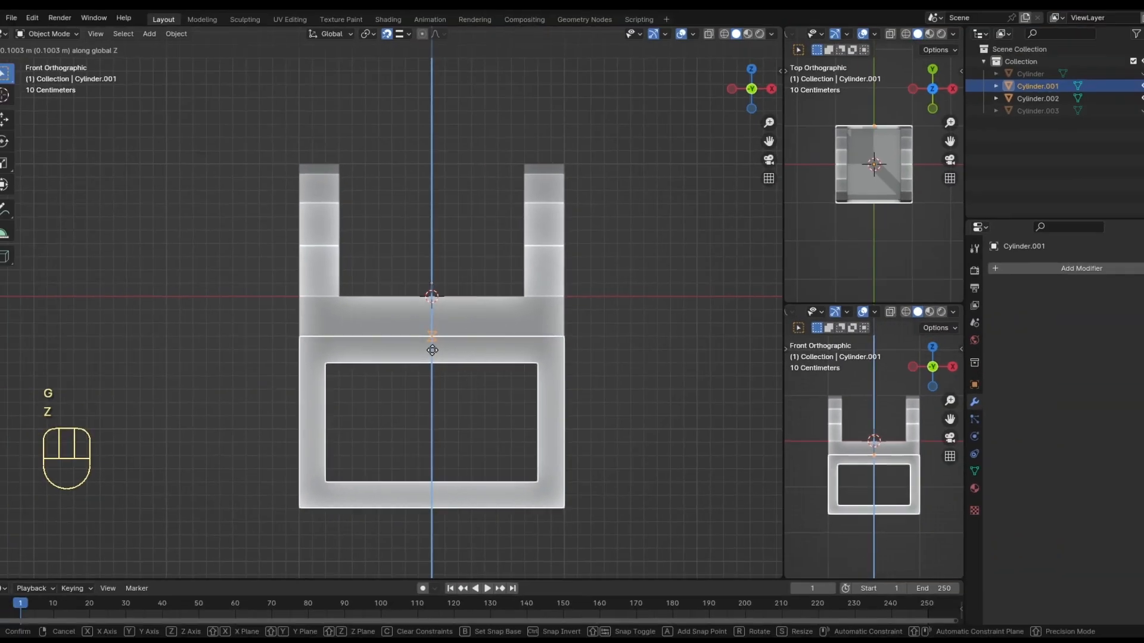
click(444, 375)
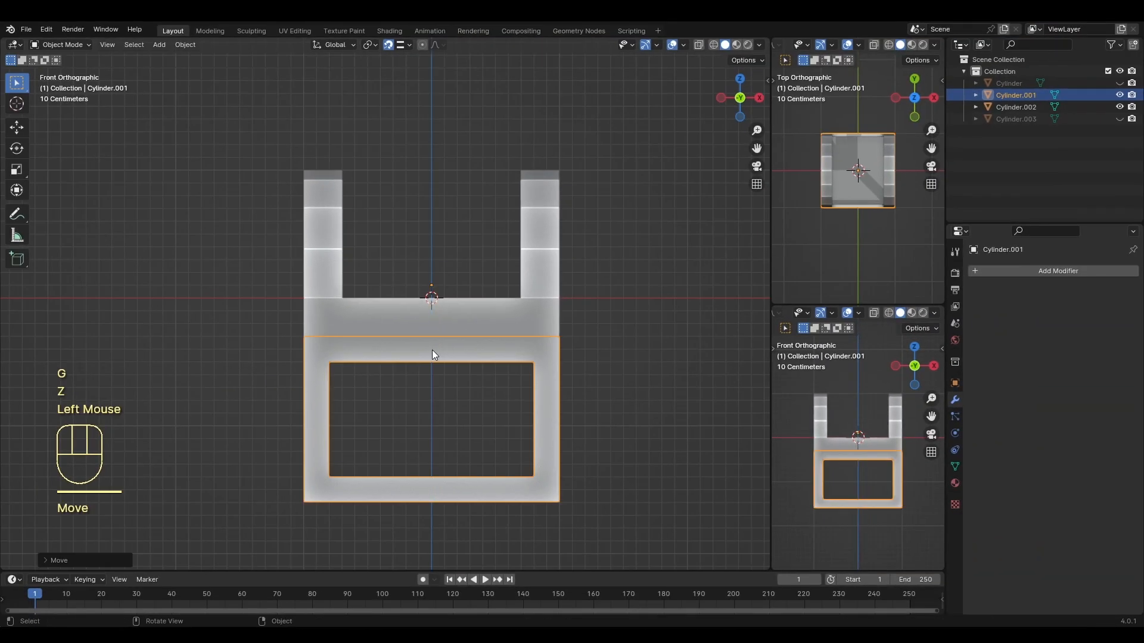
click(388, 47)
middle_drag(645, 388, 623, 363)
key(KP_1)
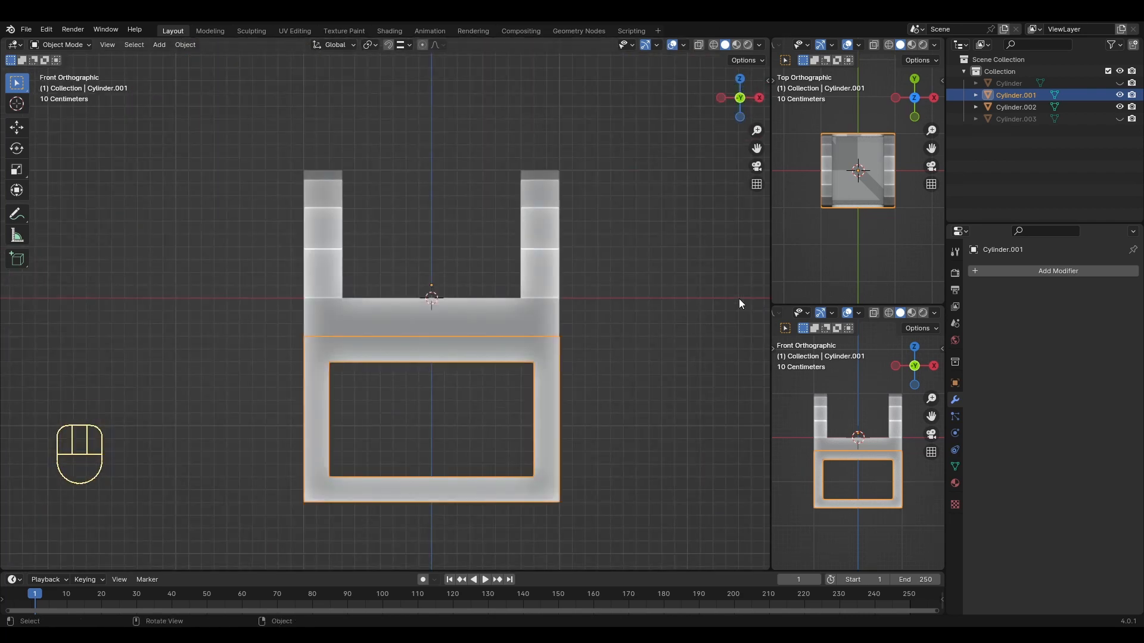
Step: Unhide the box's inner panels, turn edge snapping back on, and select the panels
click(1119, 118)
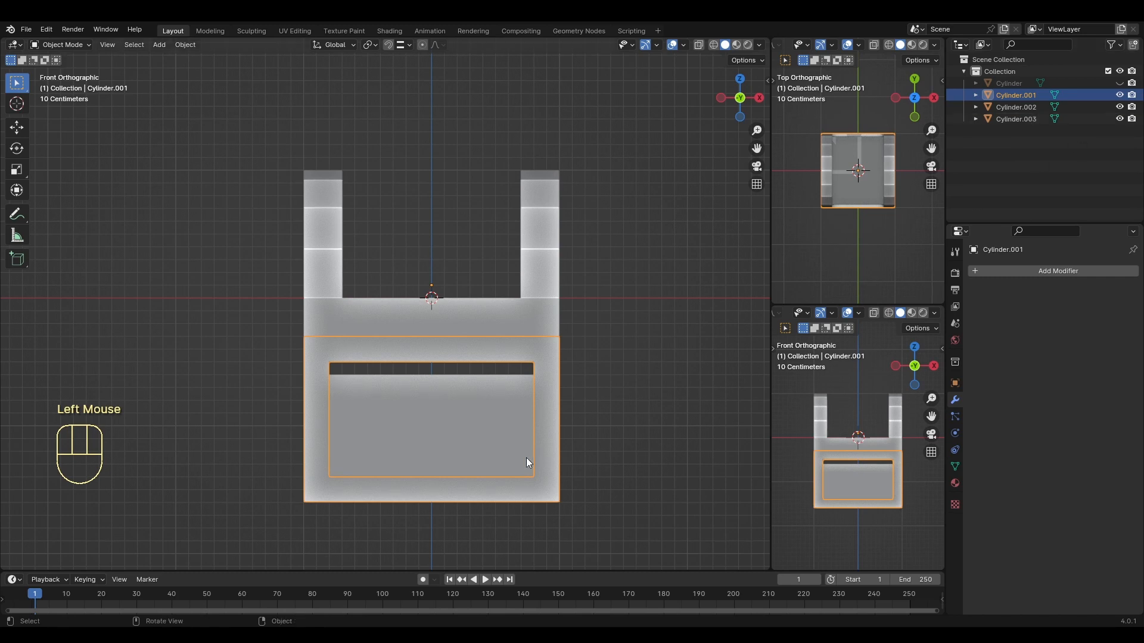
click(388, 45)
scroll(429, 399, up, 2)
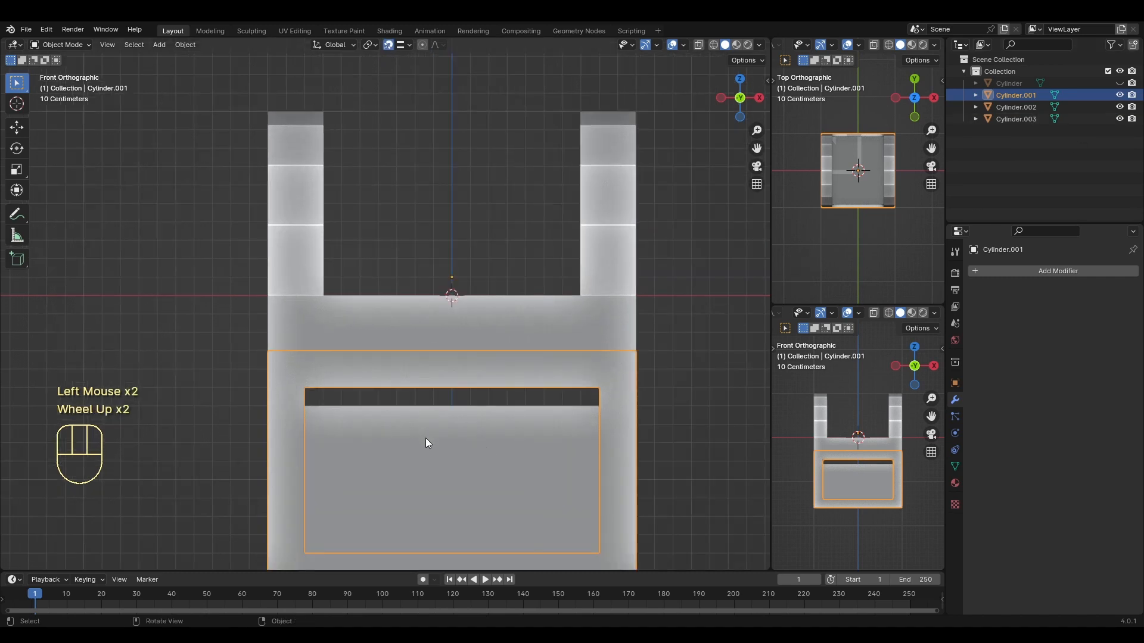
click(433, 459)
key(g)
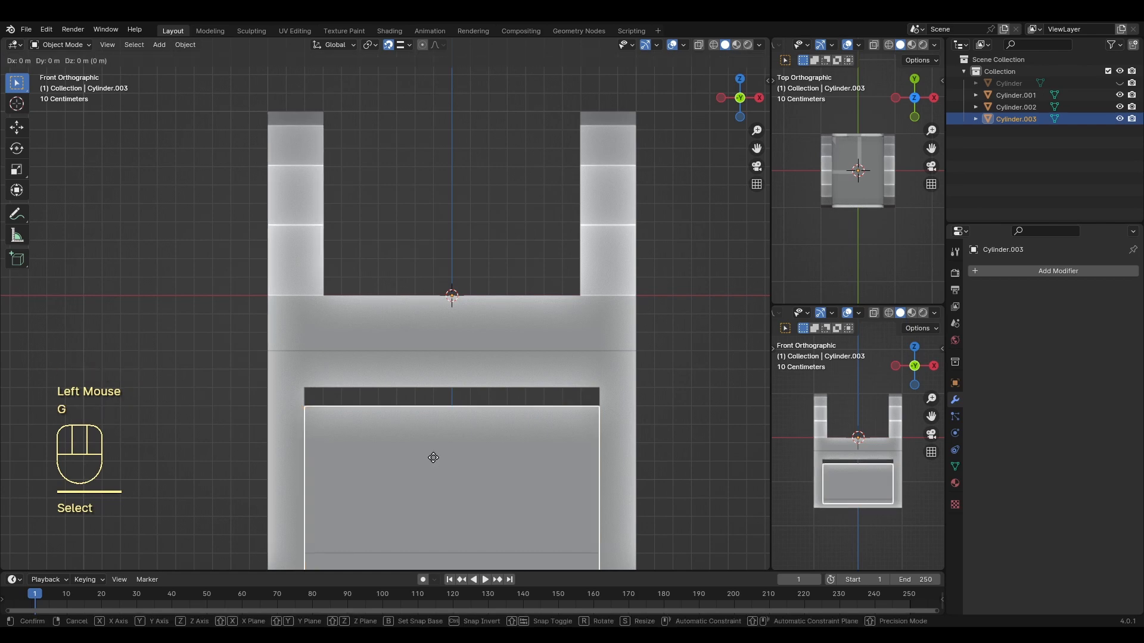
key(z)
key(x)
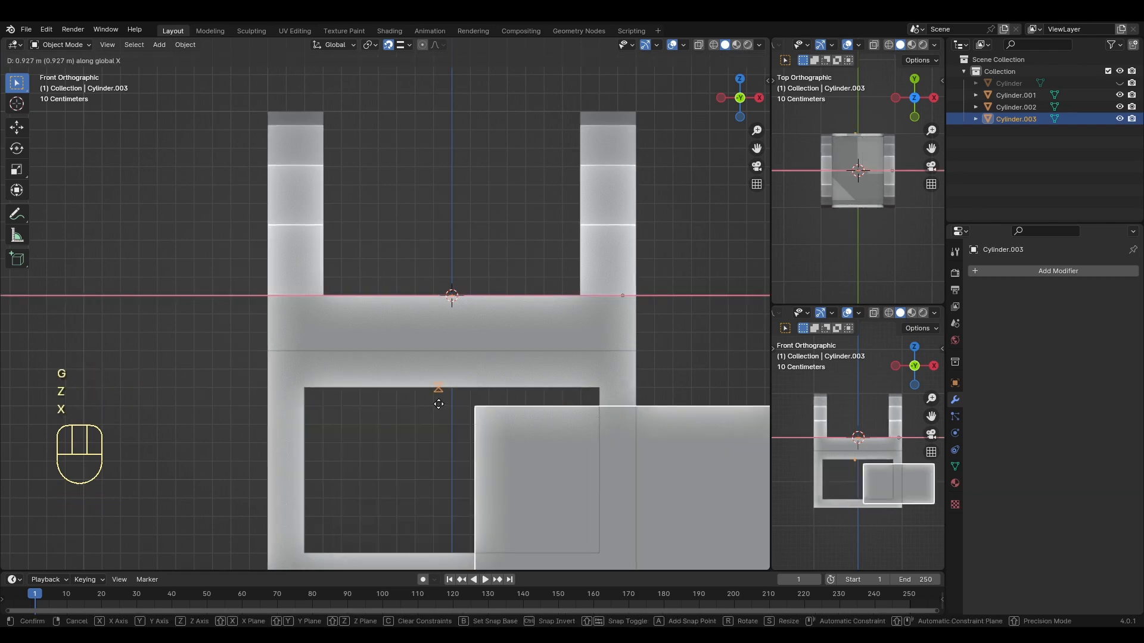
right_click(448, 406)
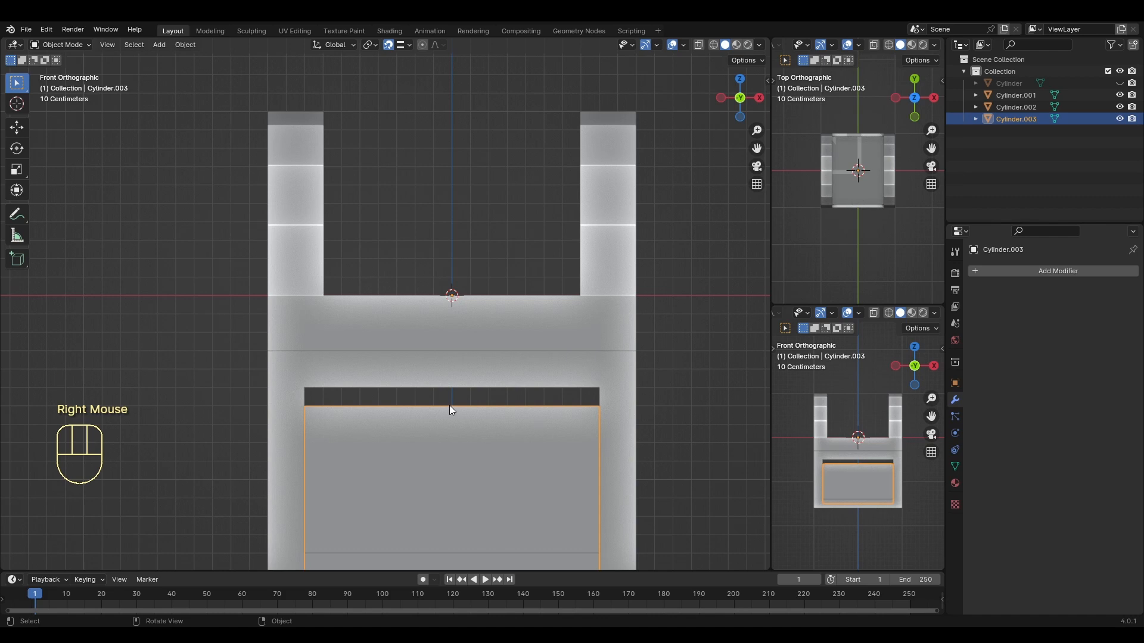
Step: Move the box's inner panels up along Z, snapping their top edge to the upper edge of the box frame's opening
key(g)
key(z)
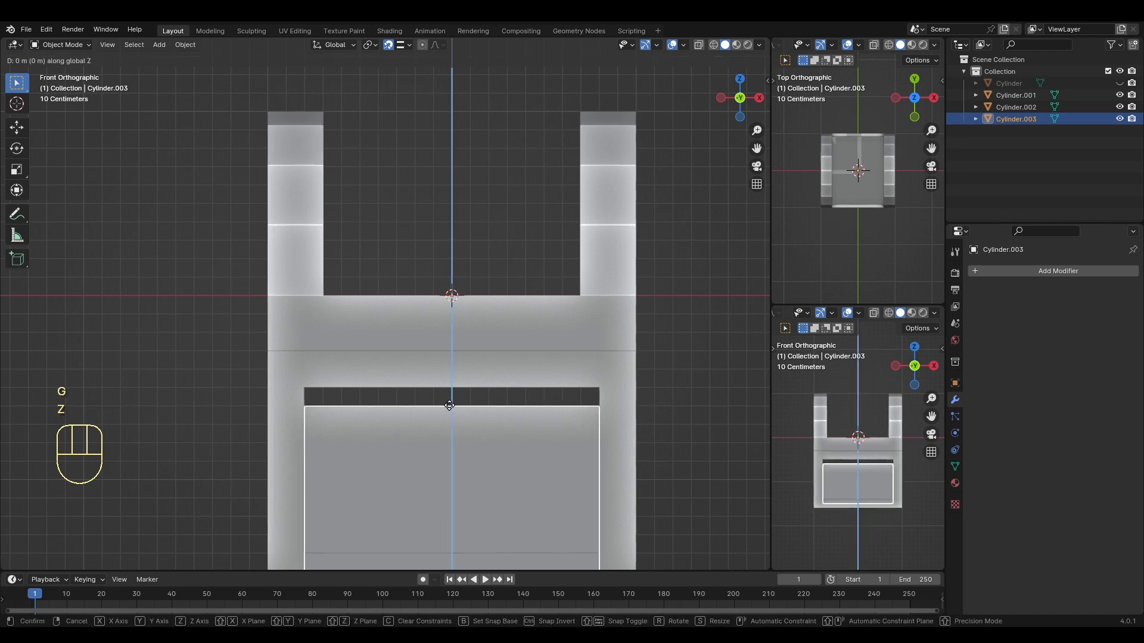
click(452, 390)
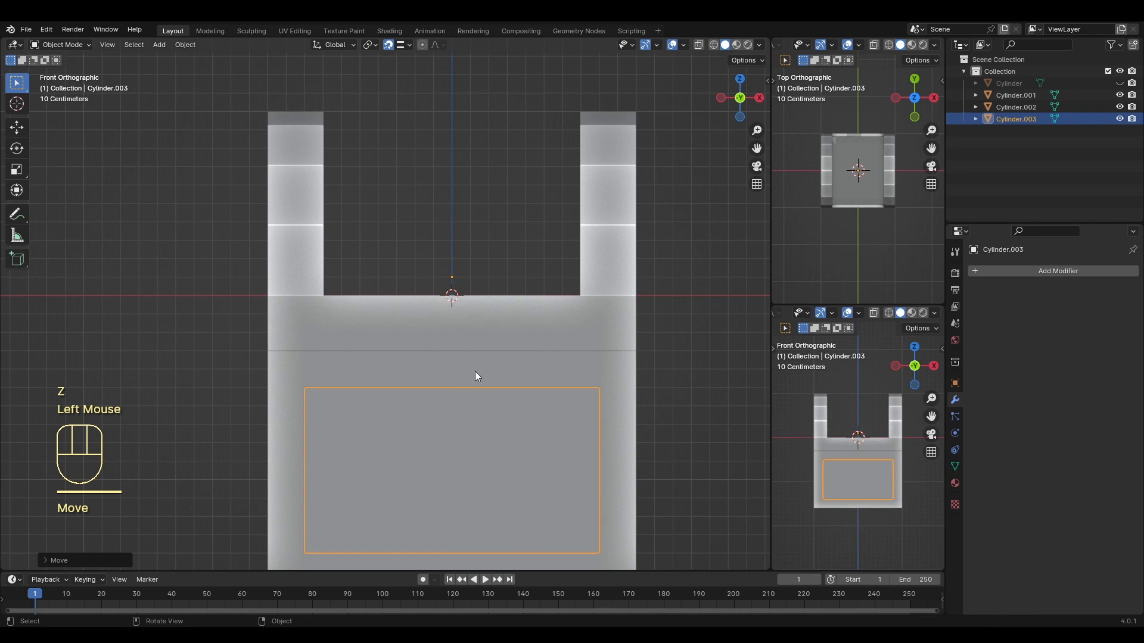
middle_drag(684, 440, 628, 245)
Step: With X-ray on in top view, select all faces of the box's inner panels and shrink them inward by about 0.045 m
key(KP_1)
key(KP_7)
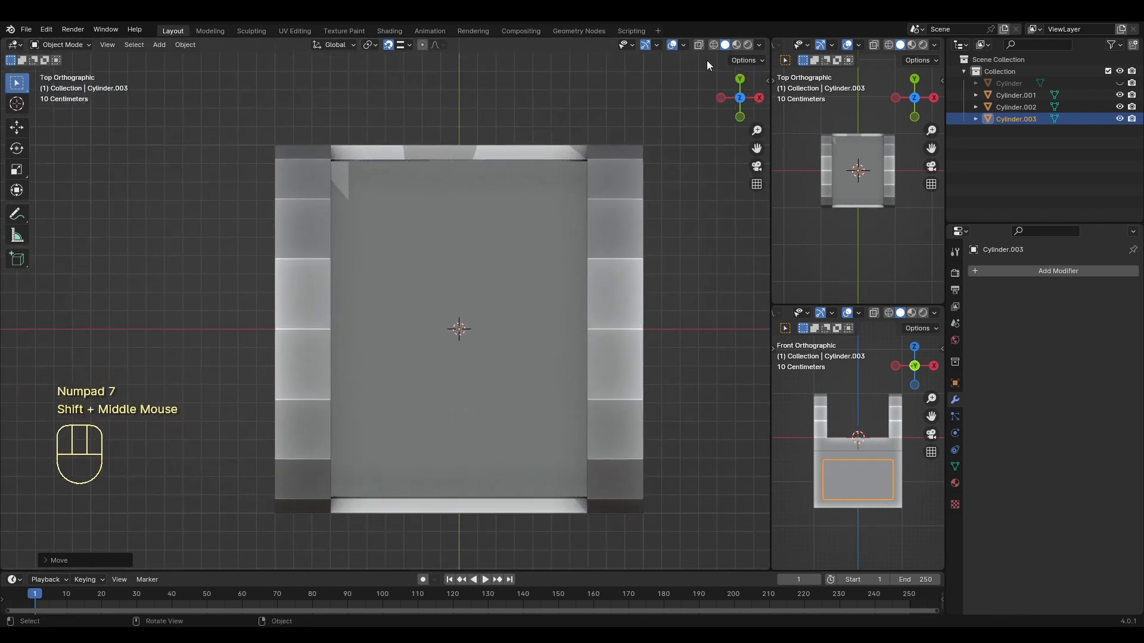
click(617, 150)
key(alt+s)
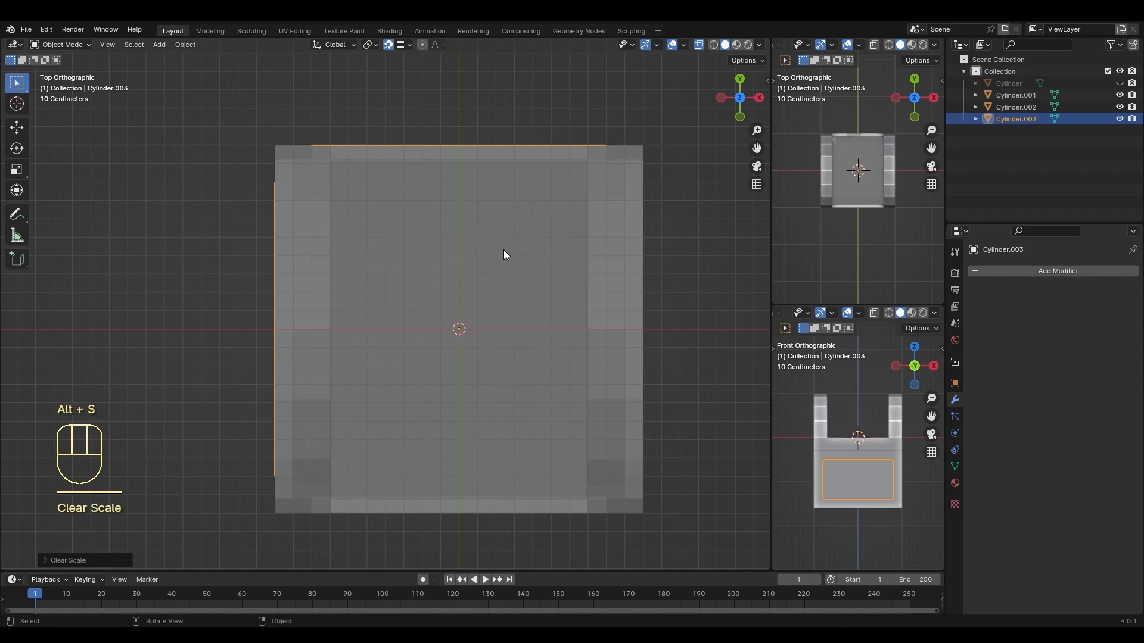
key(Tab)
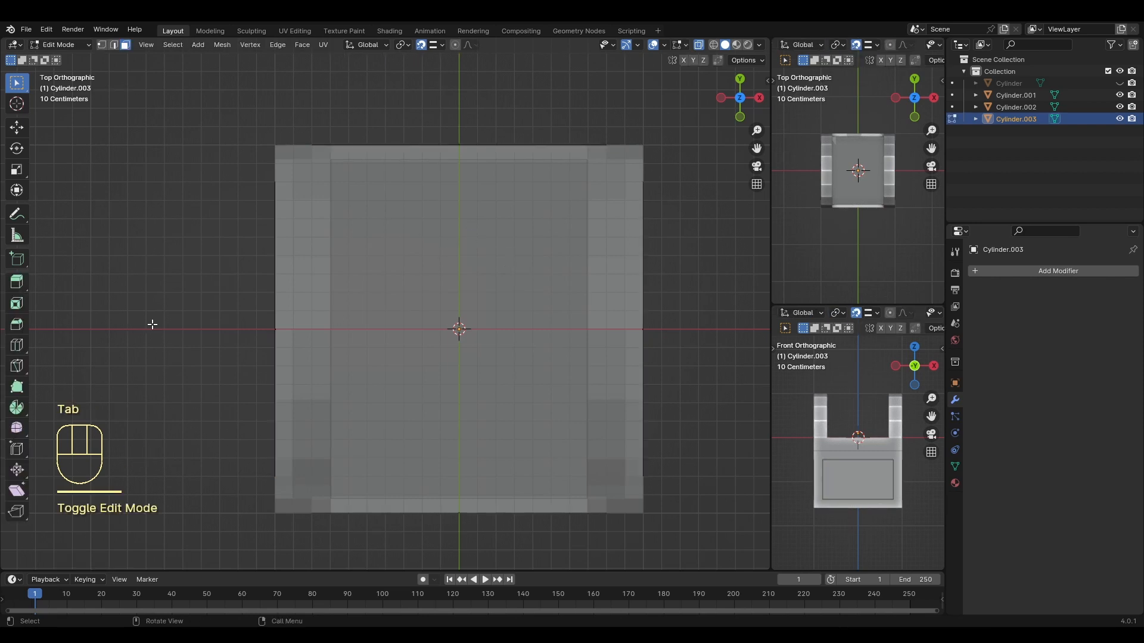
key(a)
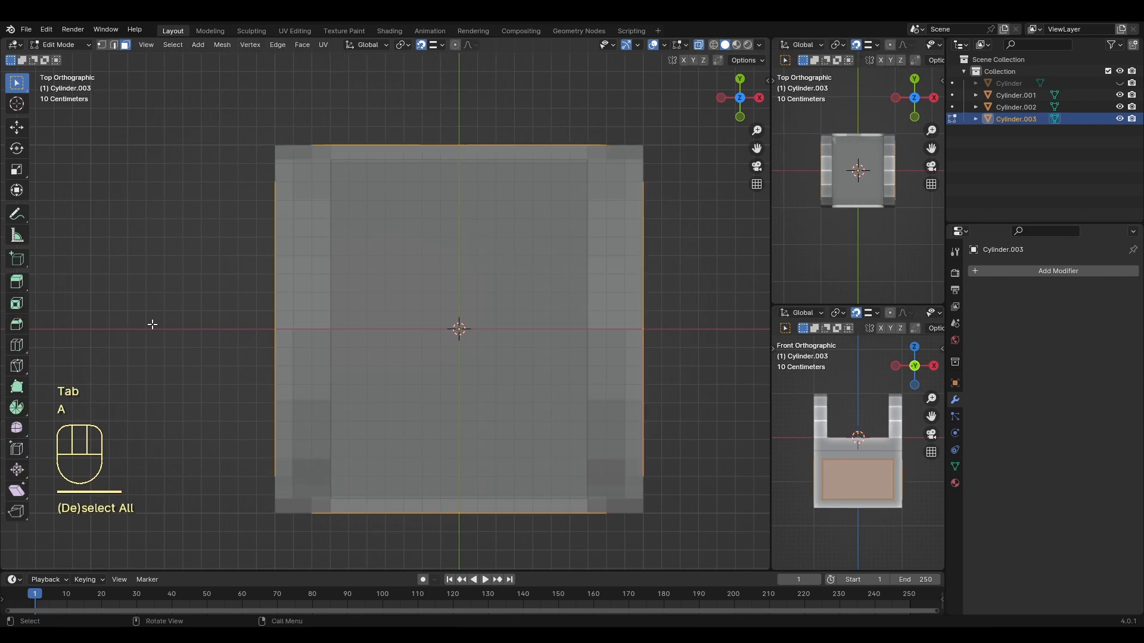
key(alt+s)
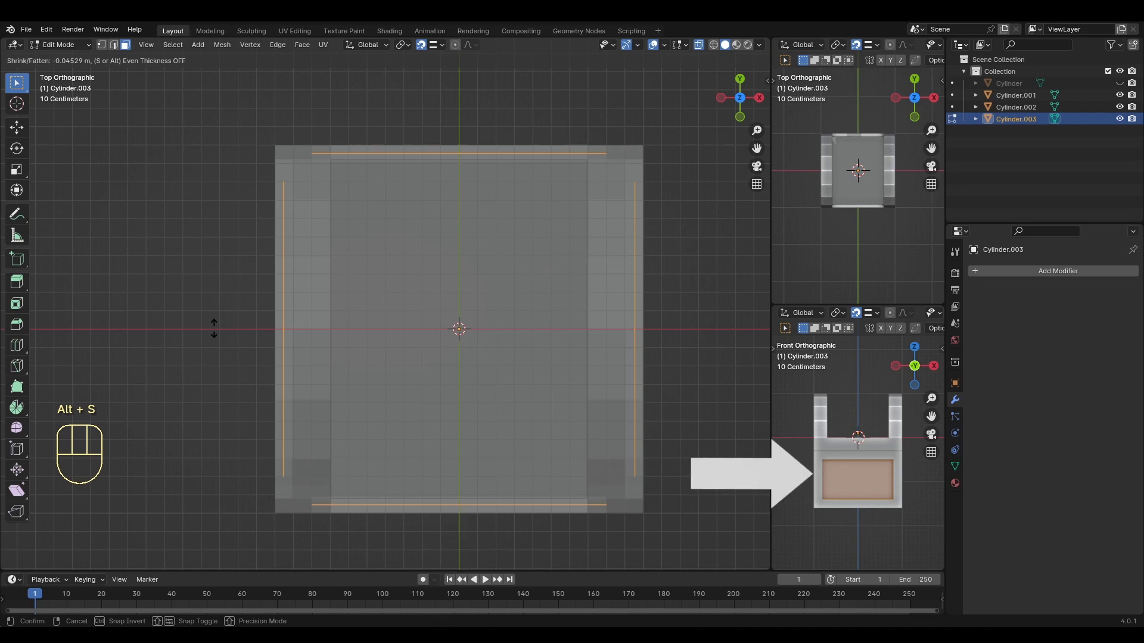
click(214, 328)
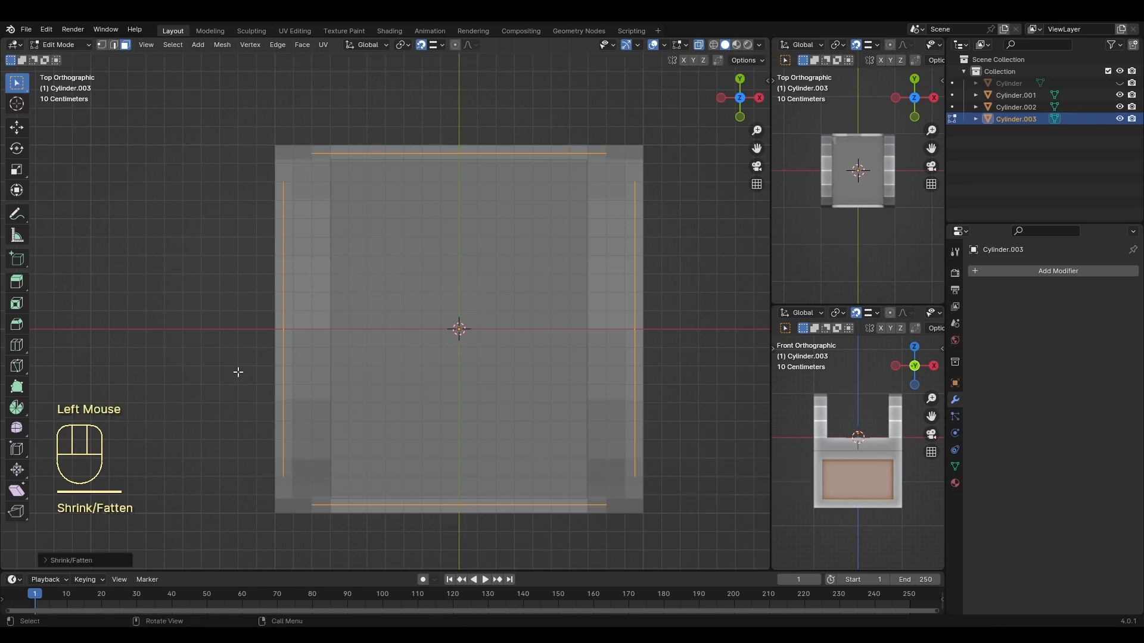
Step: Turn off X-ray display and return to the front orthographic view of the chest
middle_drag(697, 443, 505, 303)
click(698, 44)
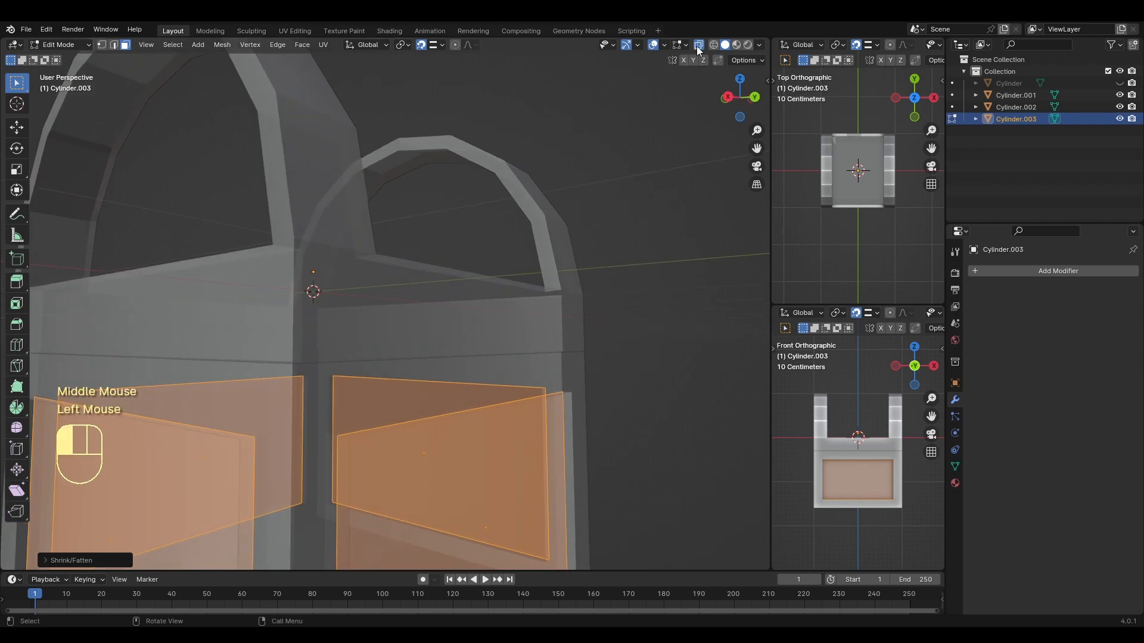
scroll(602, 301, down, 4)
middle_drag(602, 301, 555, 395)
key(KP_1)
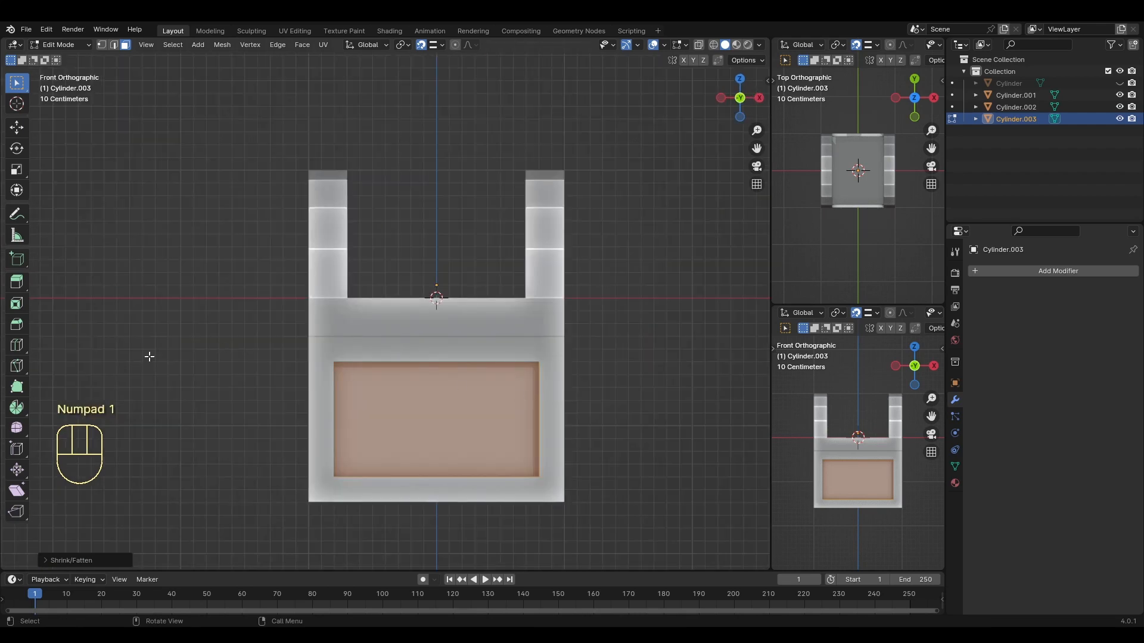
Step: Add two evenly spaced horizontal loop cuts across the box's front inner panel
click(17, 345)
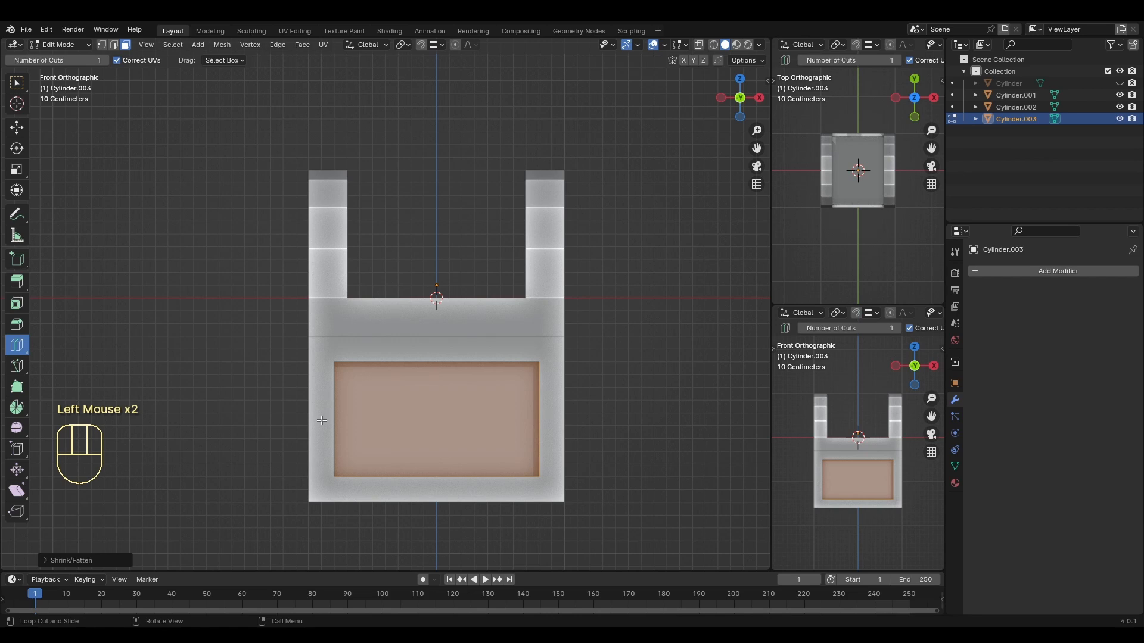
click(347, 420)
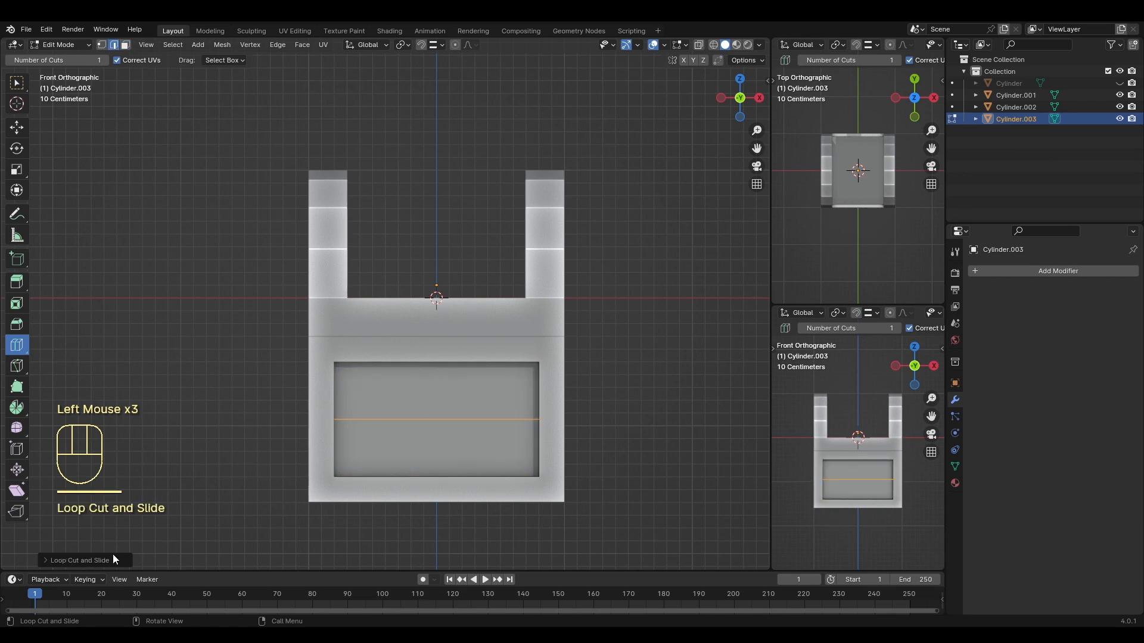
click(110, 561)
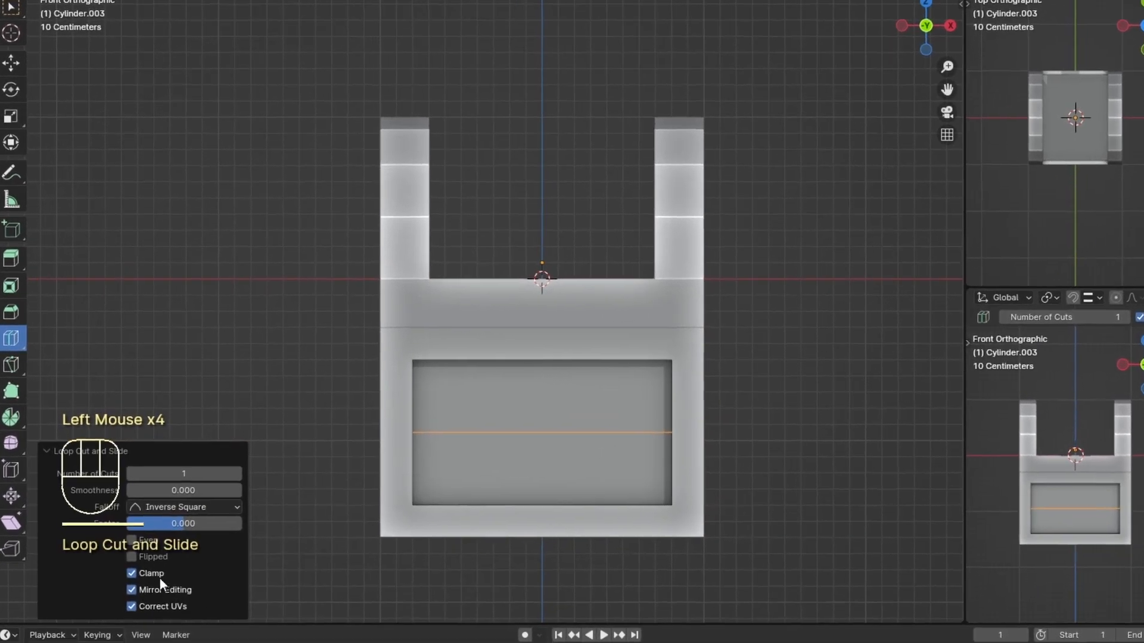
click(195, 452)
Step: Add two evenly spaced horizontal loop cuts to each of the box's other three inner panels
middle_drag(683, 469, 761, 442)
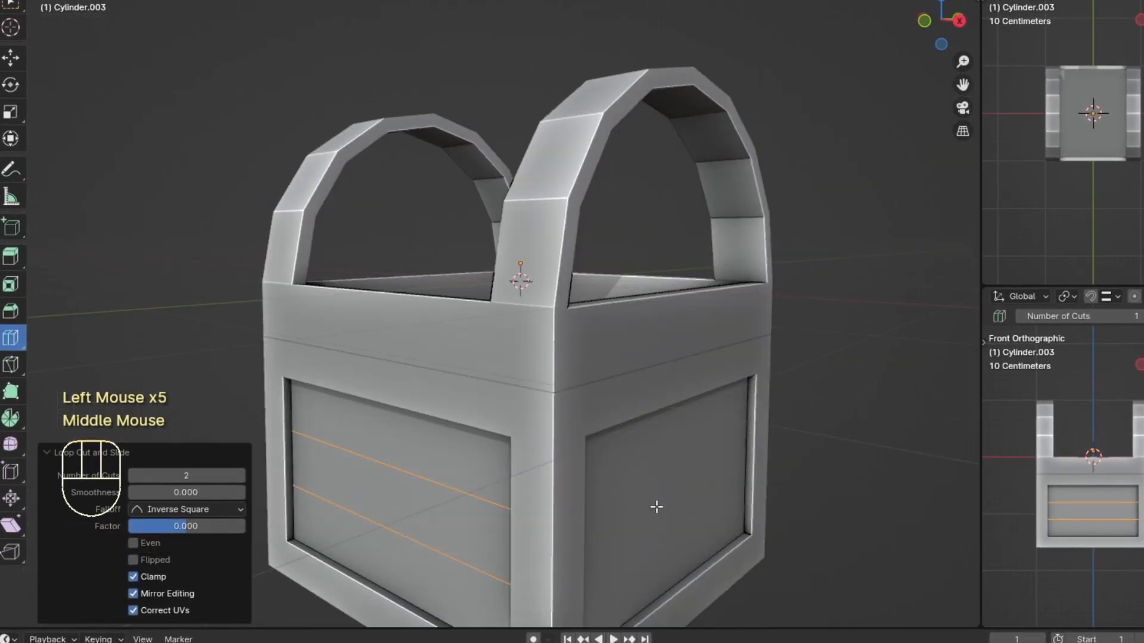
click(577, 534)
click(417, 477)
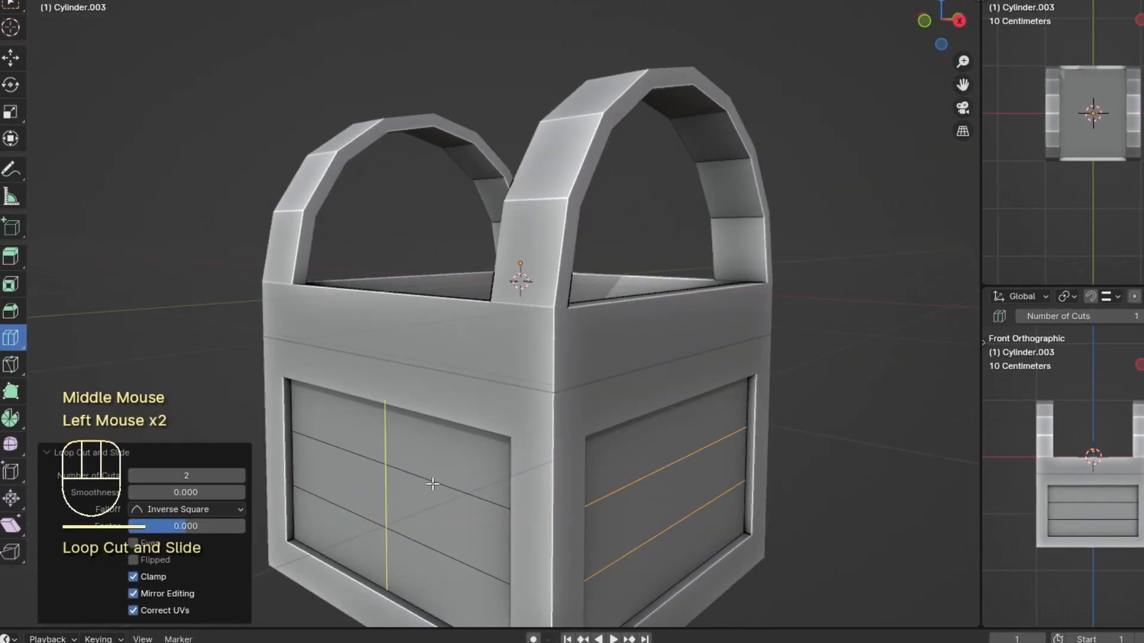
middle_drag(870, 441, 427, 485)
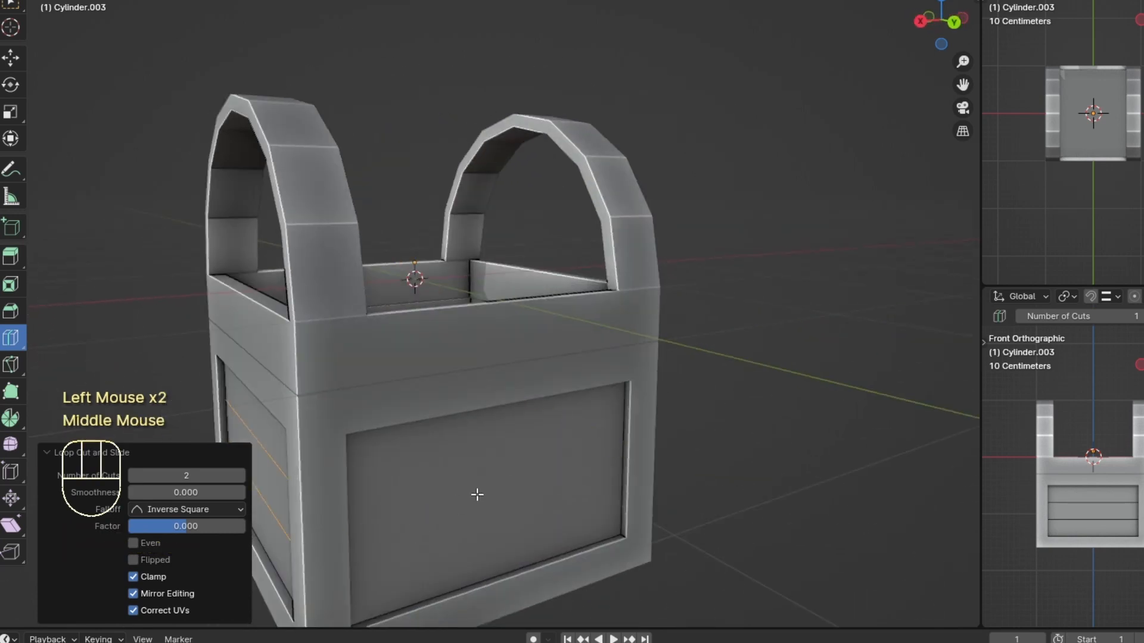
click(379, 544)
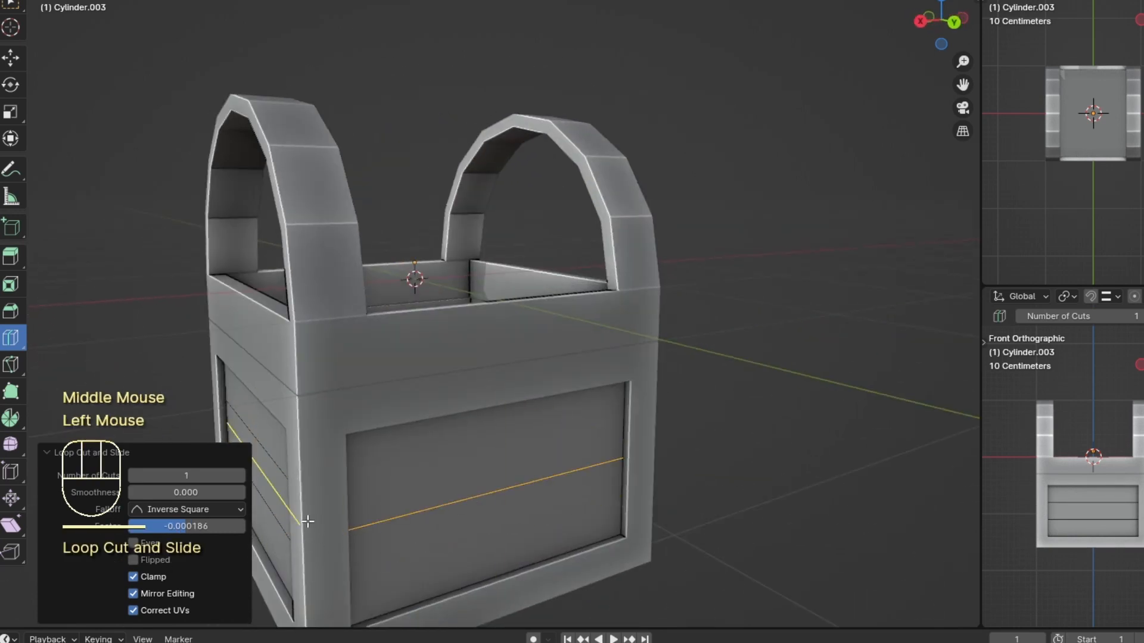
click(240, 476)
middle_drag(570, 487, 588, 434)
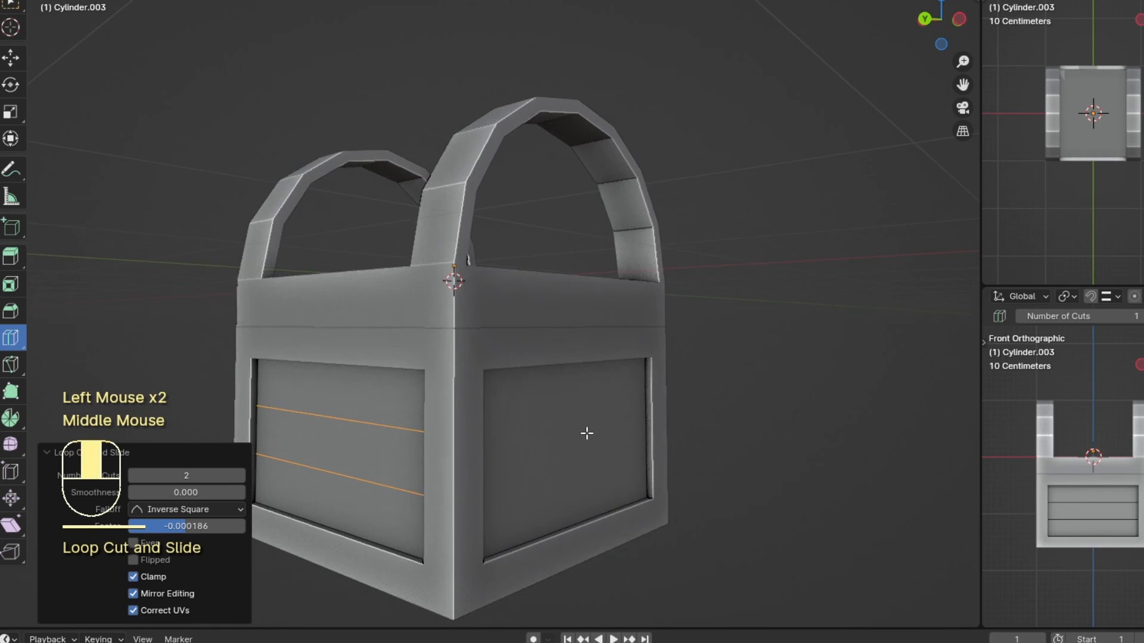
click(488, 431)
click(241, 476)
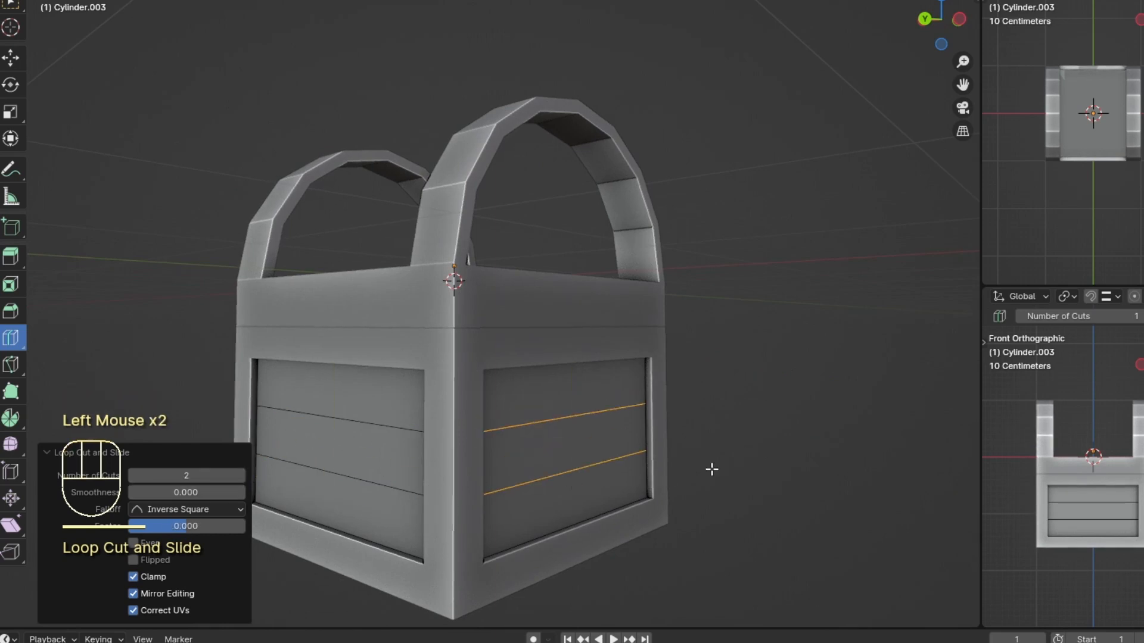
Step: Return to the Select Box tool and select all of the inner panels' geometry
middle_drag(712, 469, 478, 444)
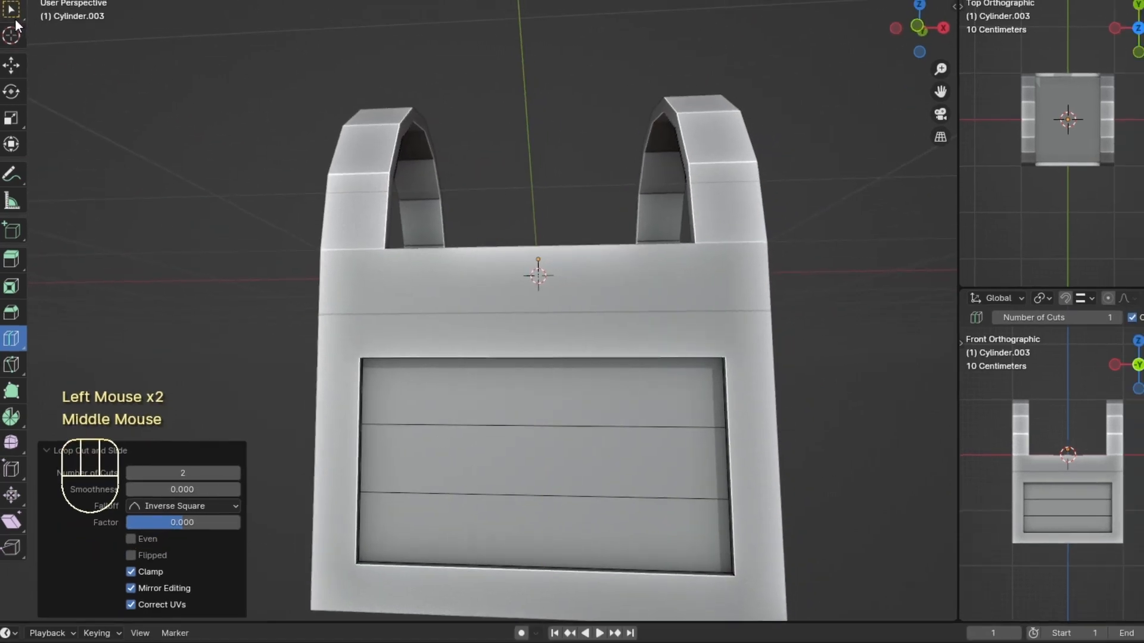
click(10, 4)
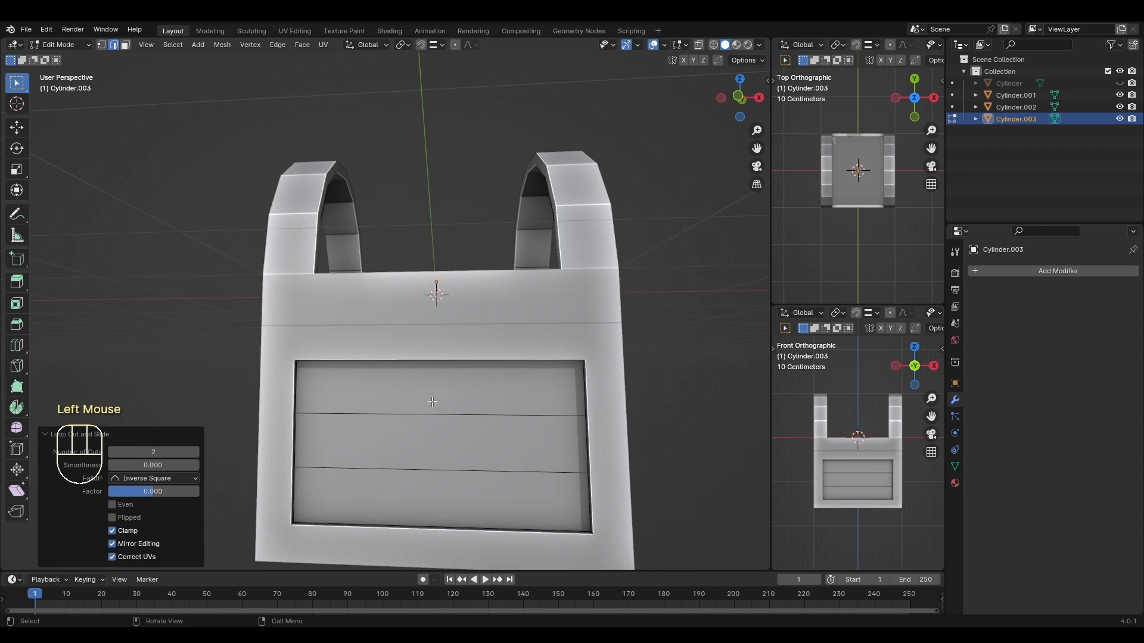
key(a)
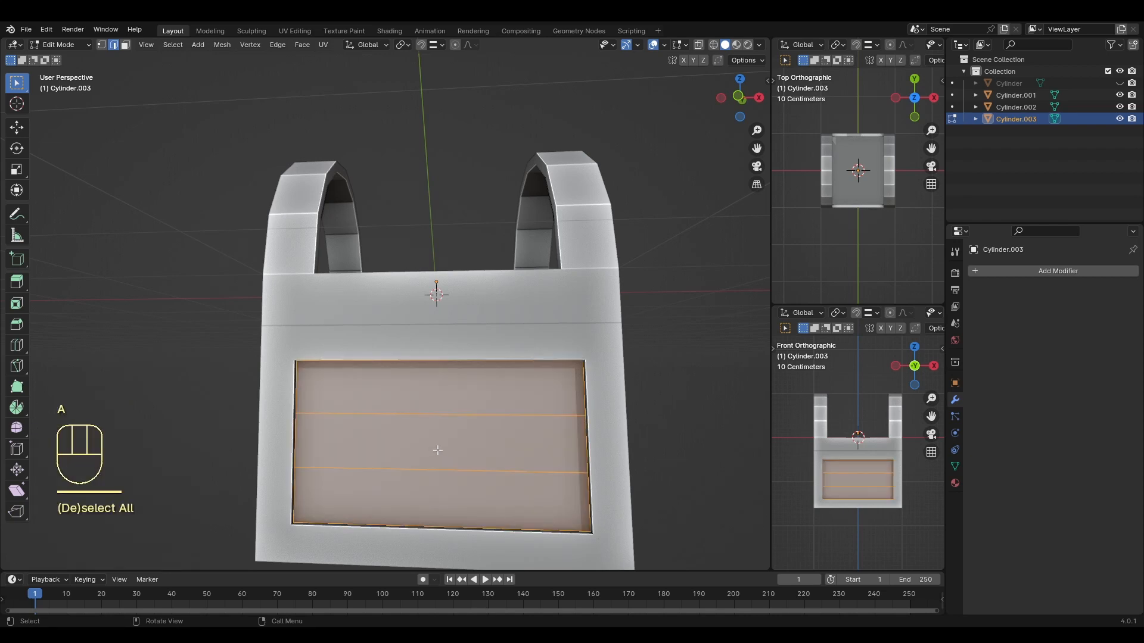
Step: Try insetting the panel faces individually by about 0.049 m, and undo the inset
key(i)
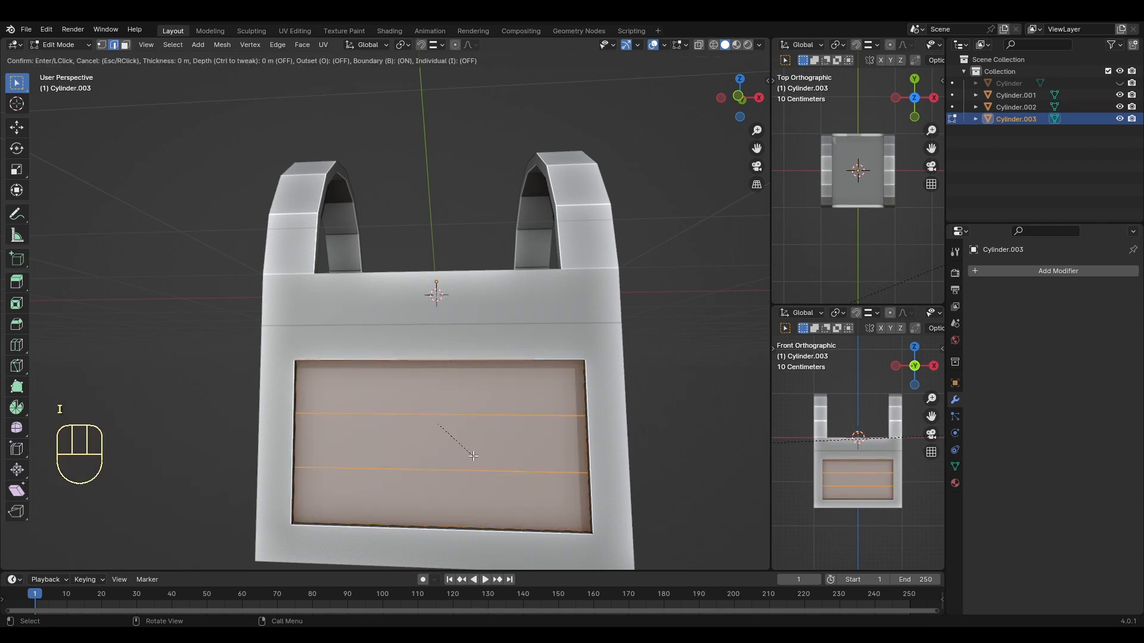
click(424, 454)
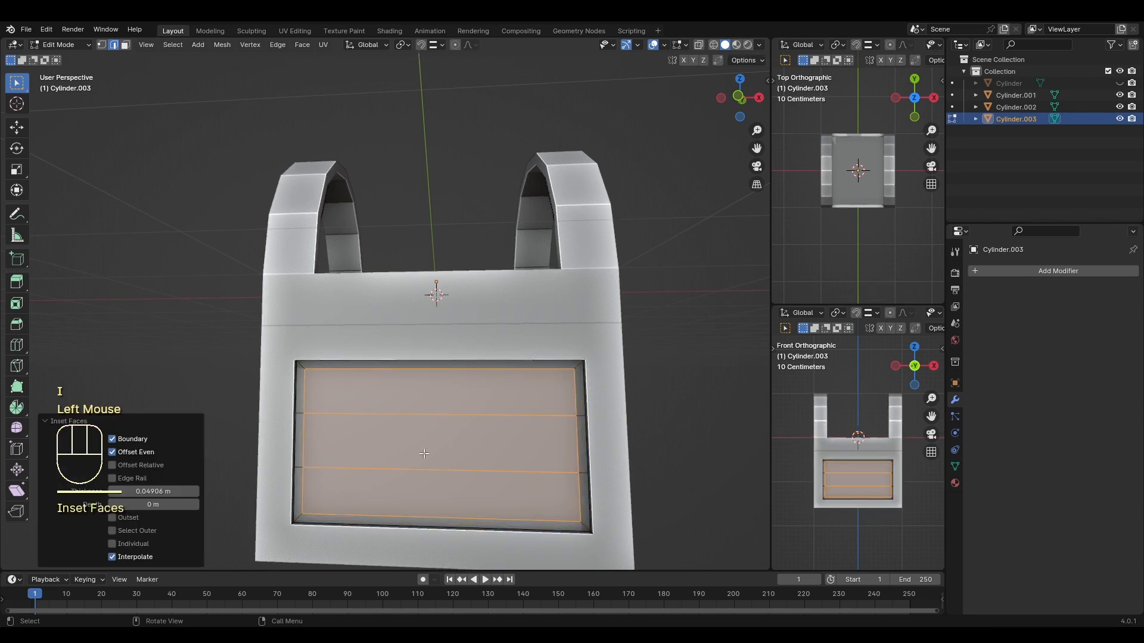
click(136, 546)
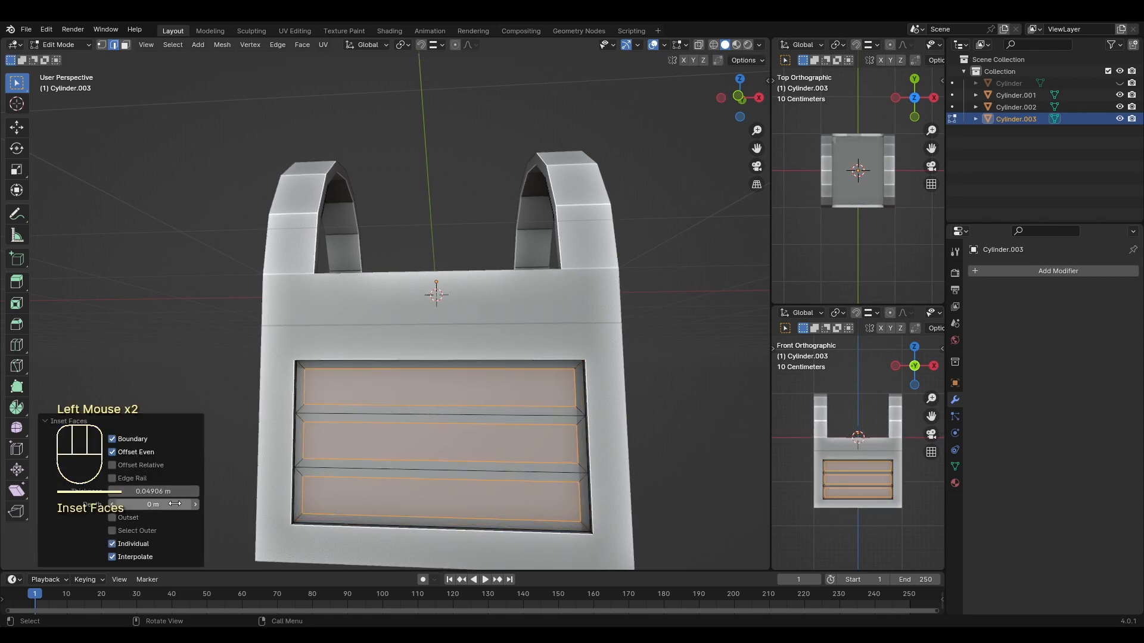
click(125, 46)
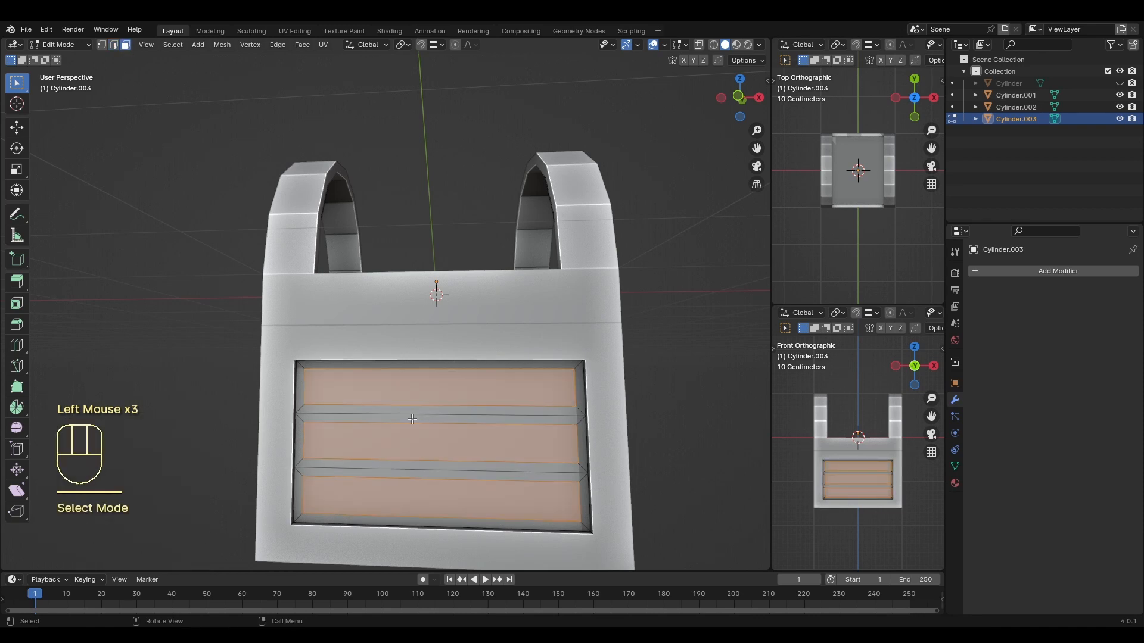
middle_drag(190, 378, 149, 386)
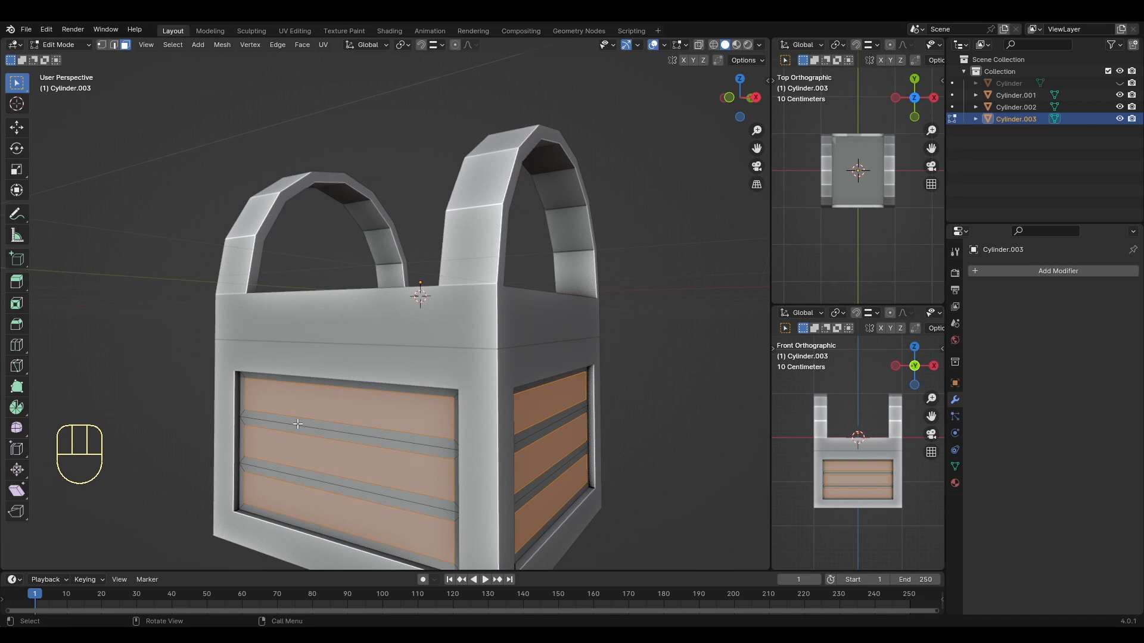
key(ctrl+z)
key(ctrl+z)
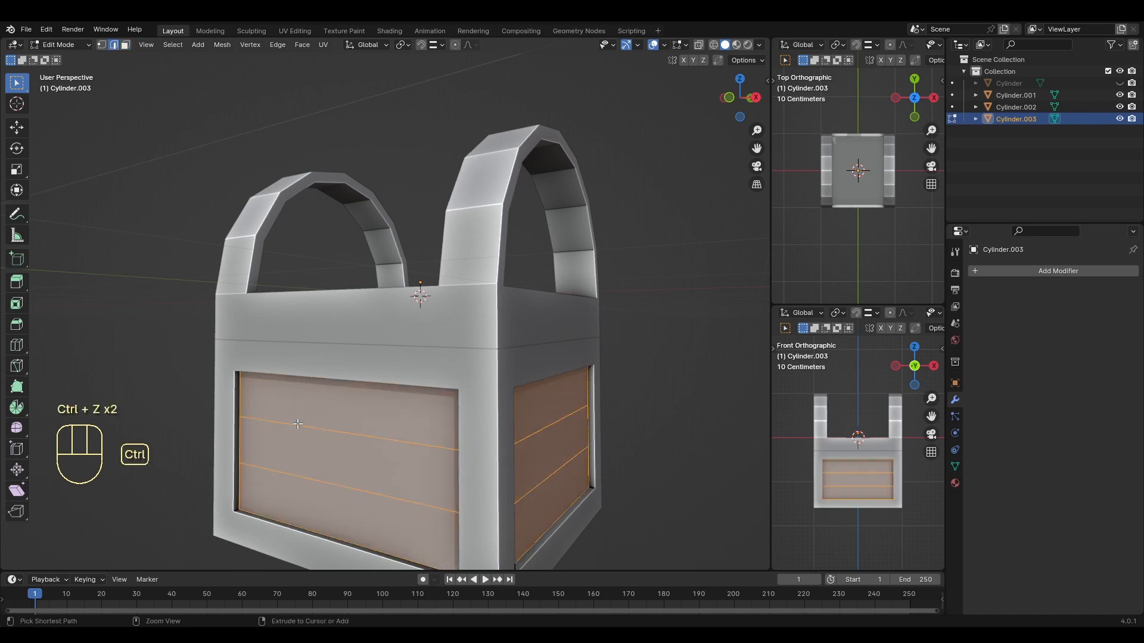
Step: In face select mode, inset all the plank faces individually with a thickness of 0.001 m
click(125, 46)
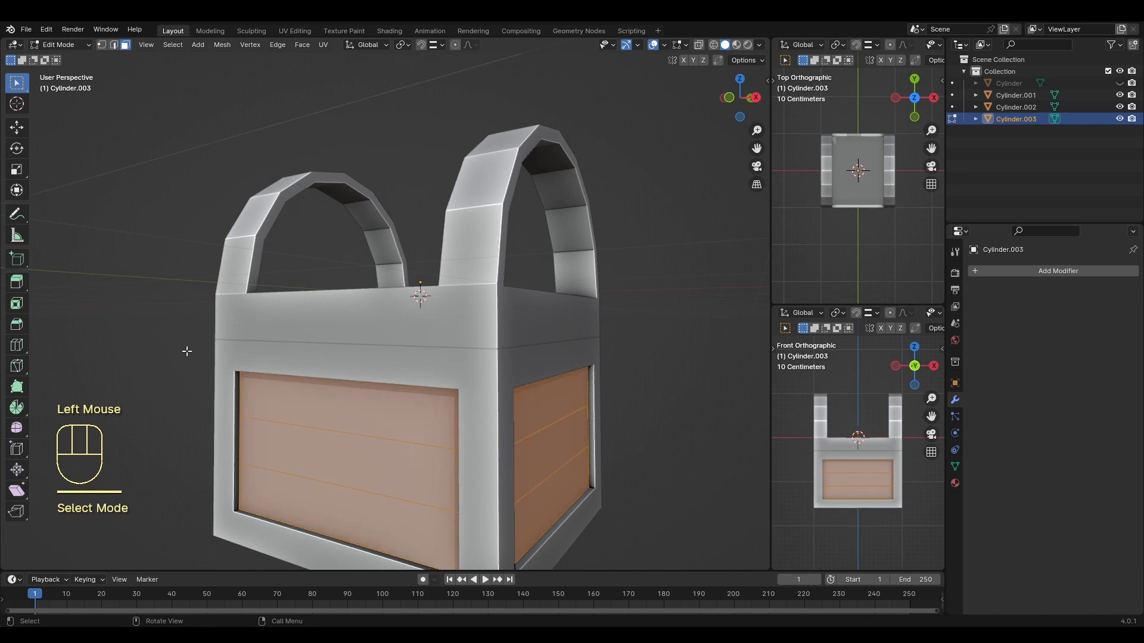
middle_drag(186, 351, 253, 377)
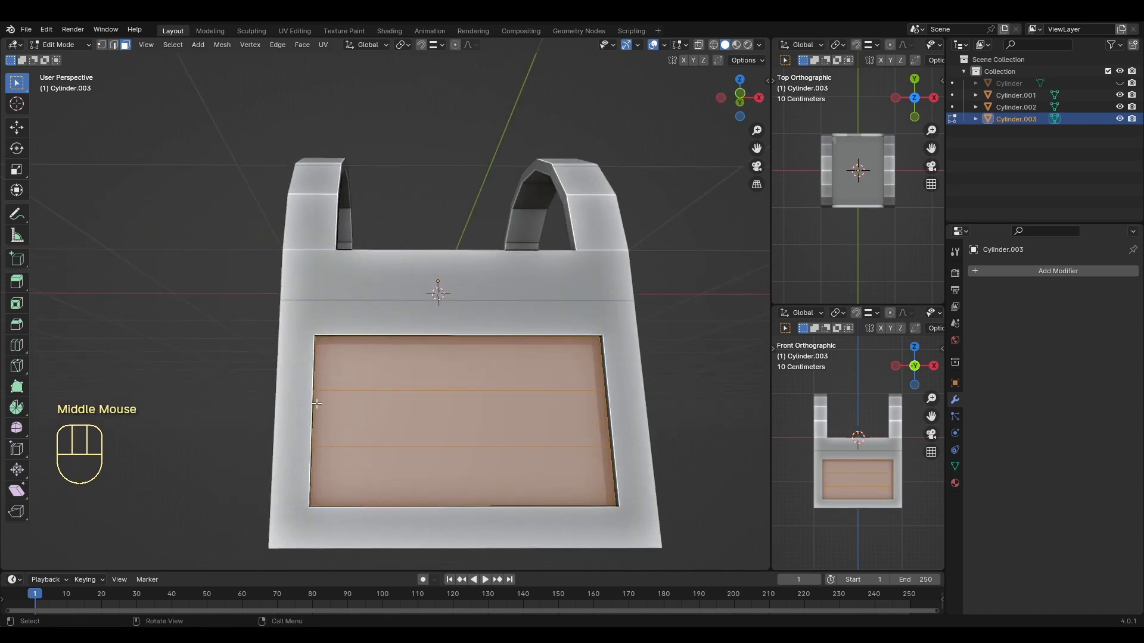
key(i)
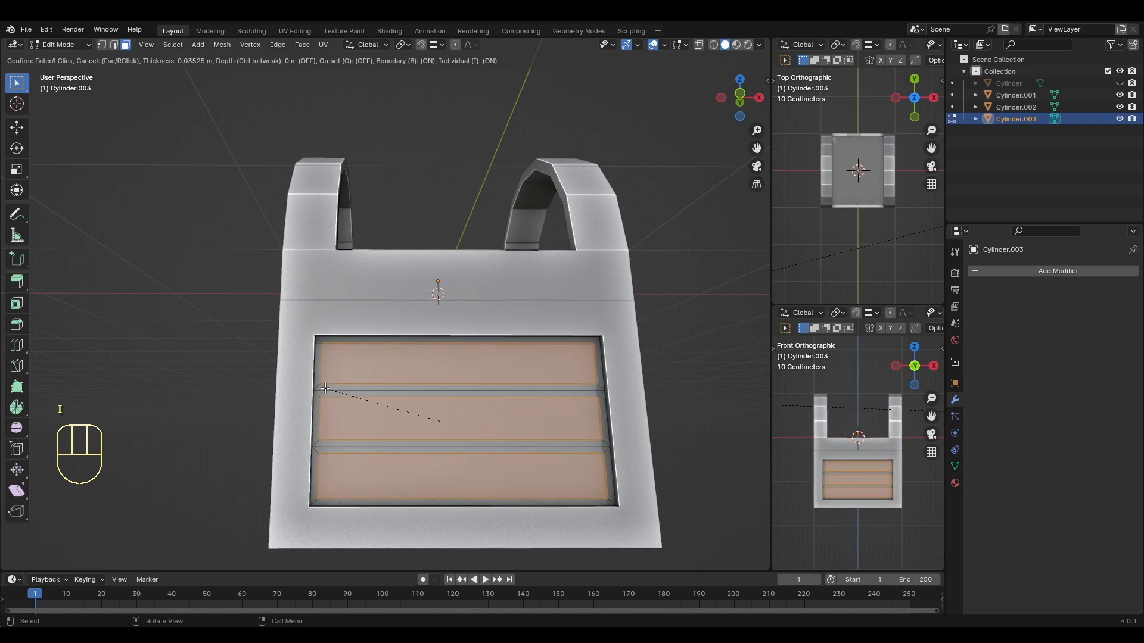
click(325, 389)
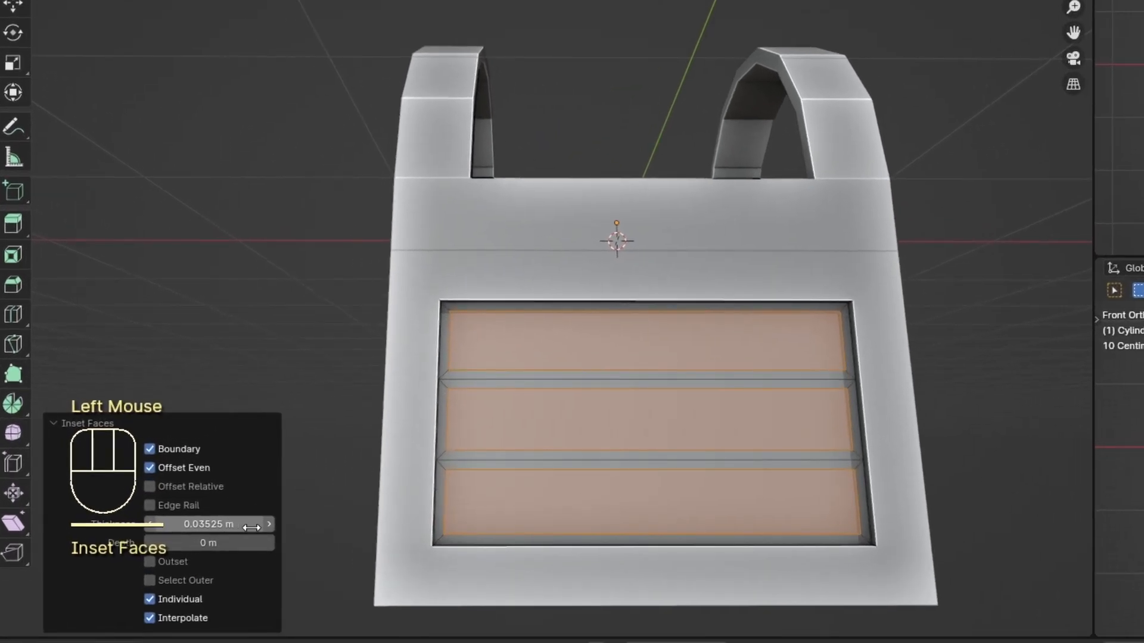
double_click(250, 528)
text(.001)
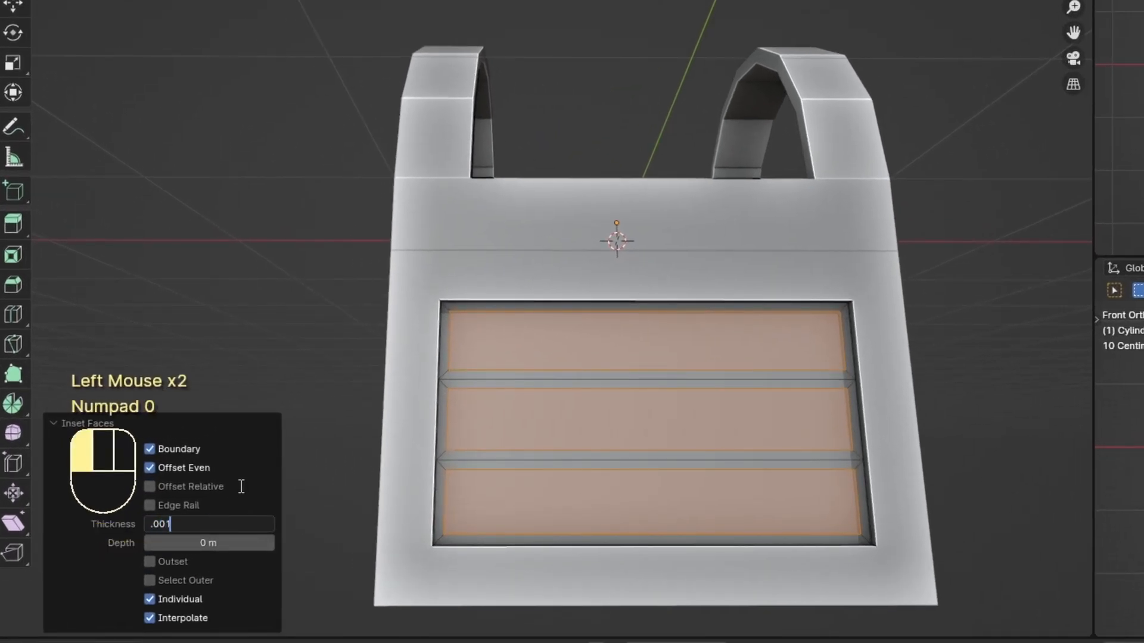
key(Return)
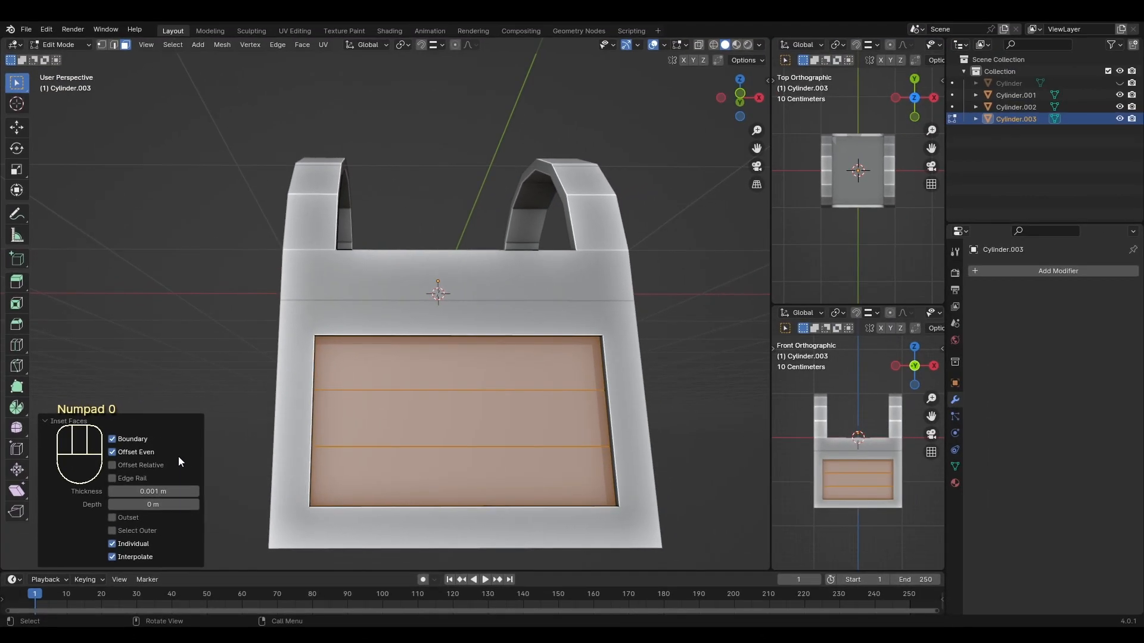
Step: Invert the selection and delete the thin border faces between the planks
click(173, 46)
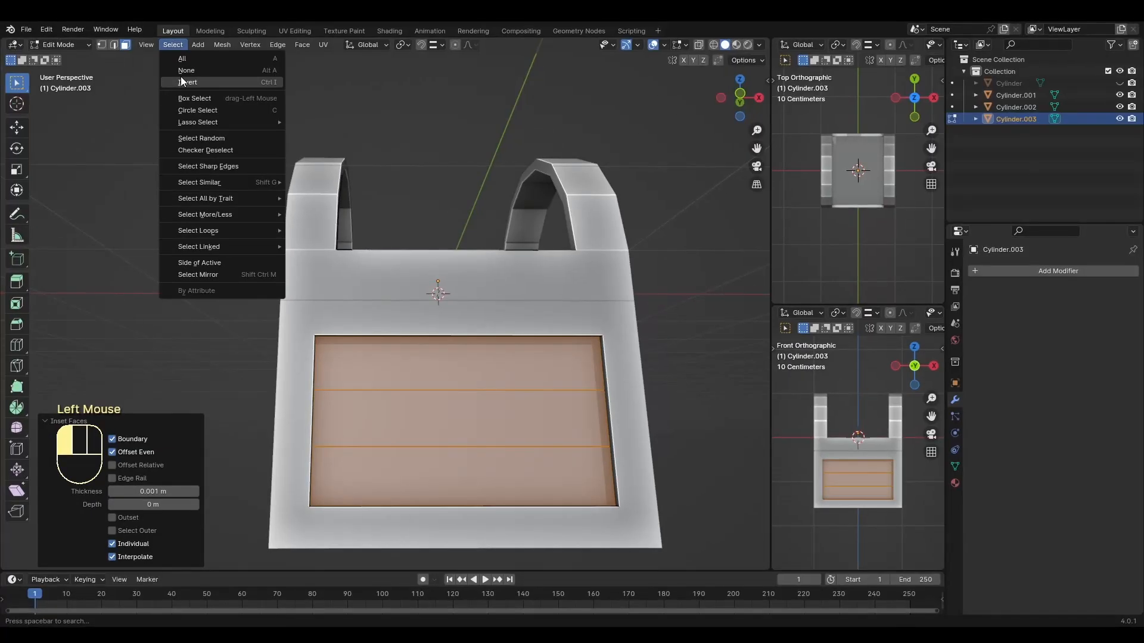
click(182, 82)
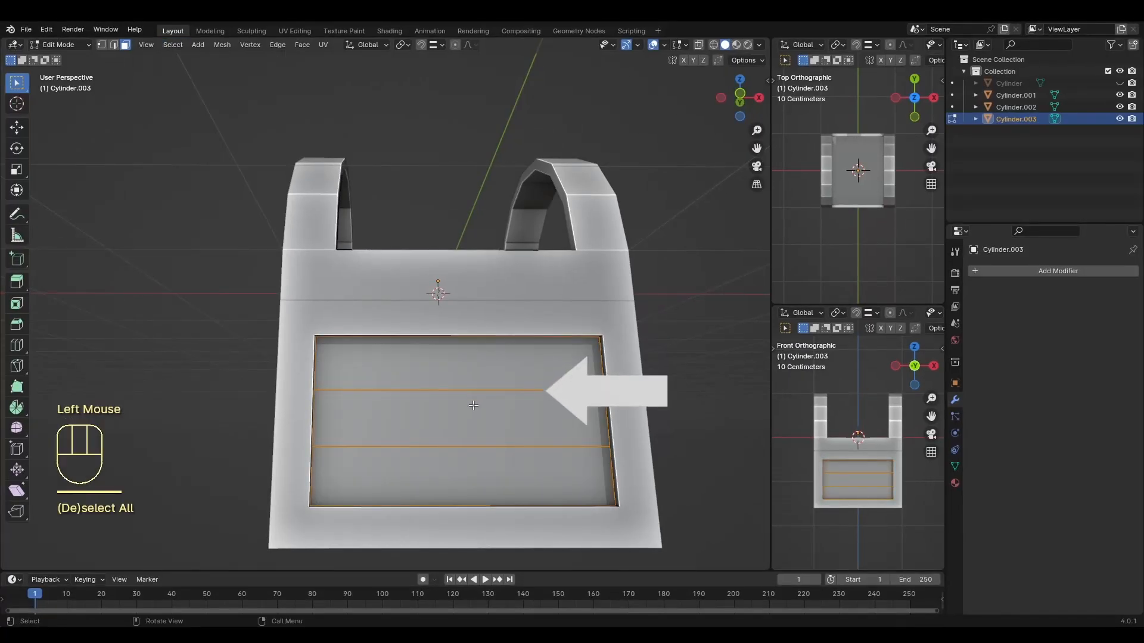
key(x)
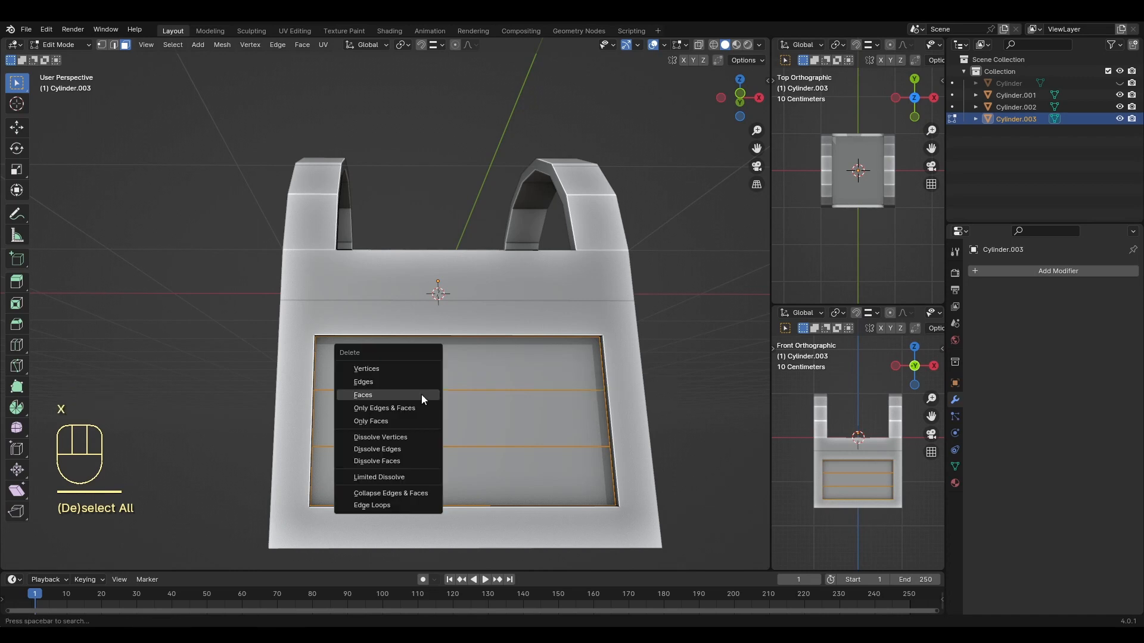
click(421, 395)
Step: Try moving the front panel's top plank to test its separation, and cancel the move
middle_drag(506, 432, 485, 444)
click(390, 381)
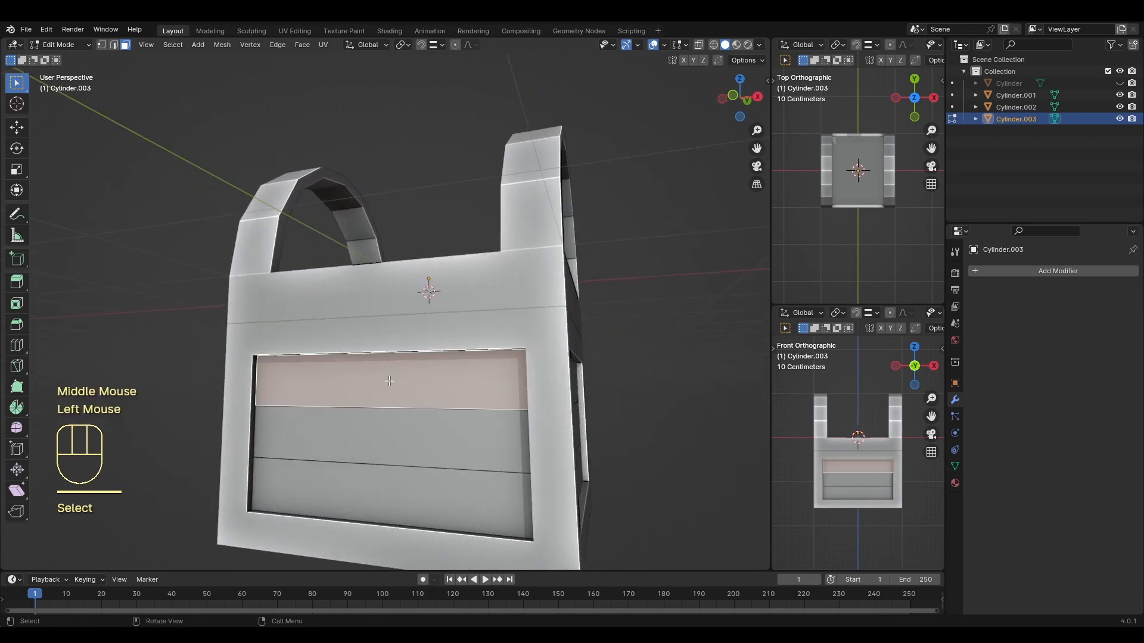
key(g)
right_click(524, 382)
Step: Add a Solidify modifier to the planks with a thickness of 0.04 m
middle_drag(614, 444, 518, 468)
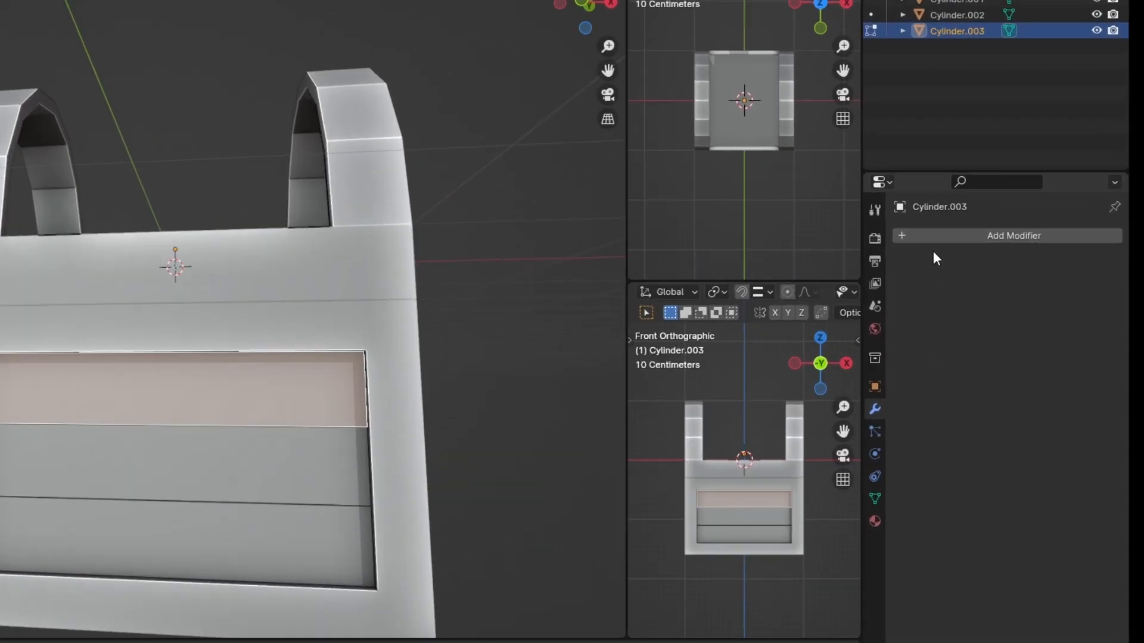
click(1010, 271)
mouse_move(1009, 269)
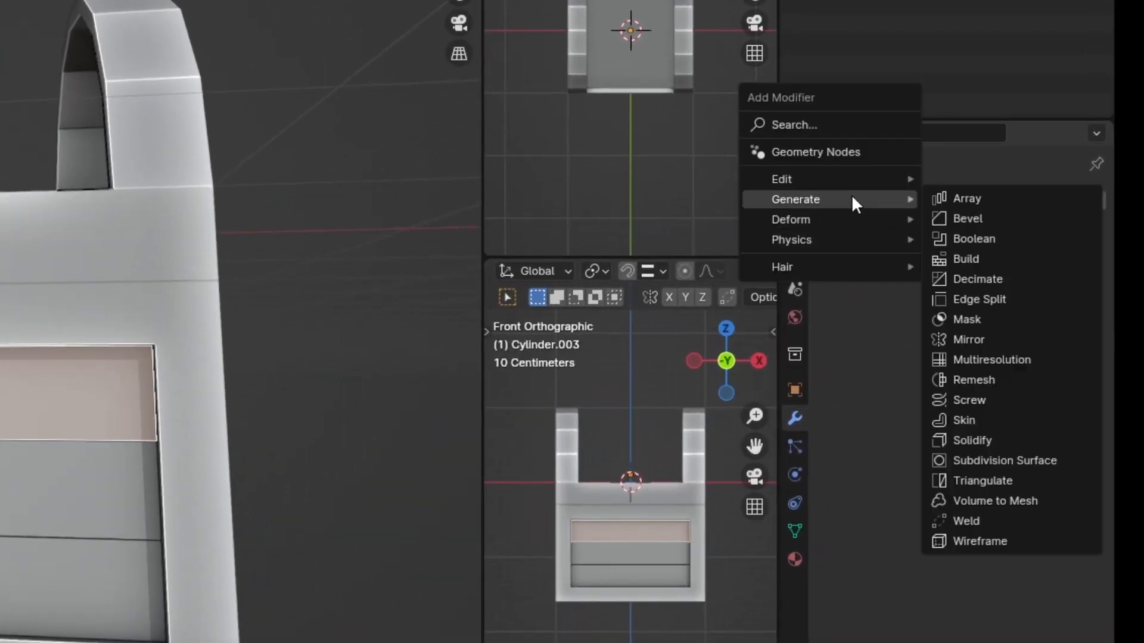
click(972, 439)
middle_drag(255, 319, 265, 417)
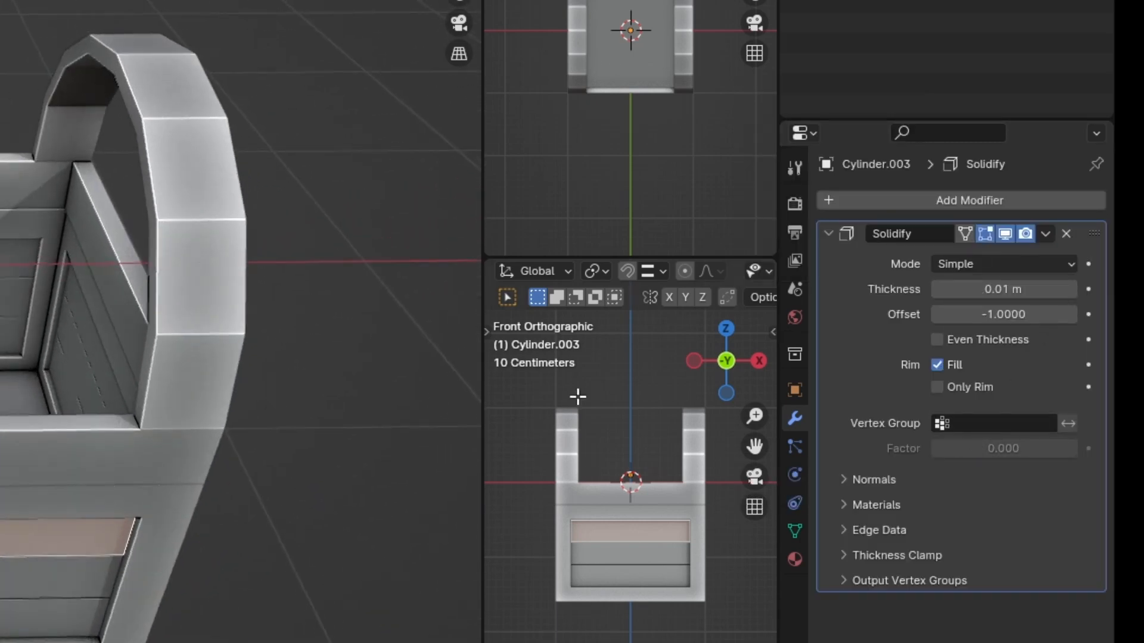
click(1072, 289)
click(1074, 290)
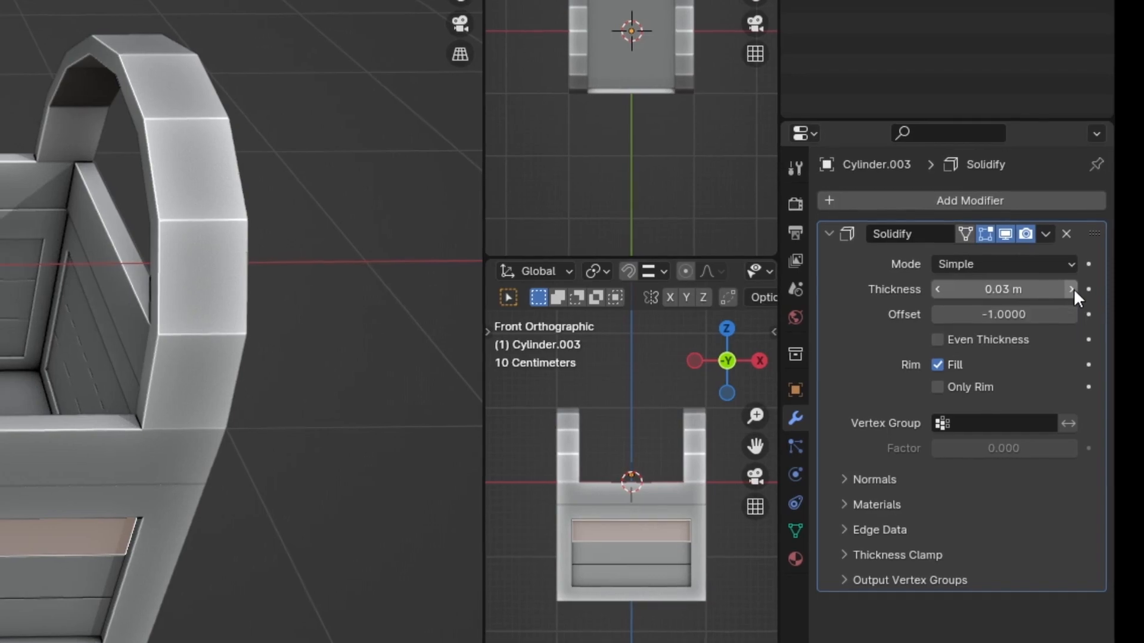
click(1073, 289)
Step: Duplicate the six planks on the two arched ends of the box and move the copies up about 1.38 m along Z
middle_drag(262, 491, 11, 574)
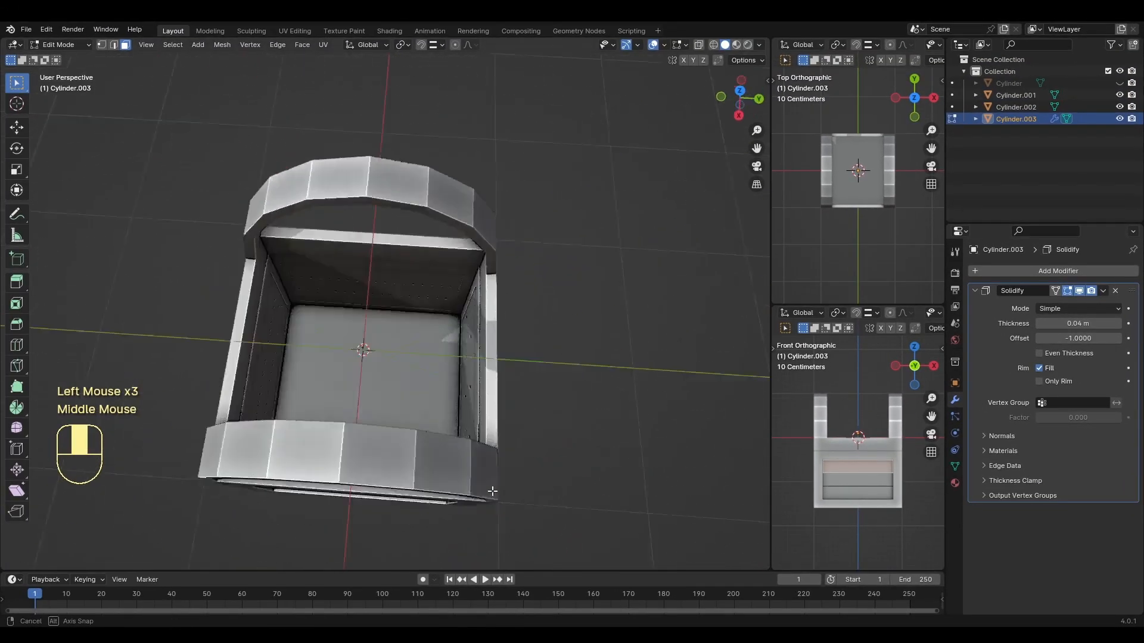
middle_drag(492, 492, 587, 438)
click(566, 469)
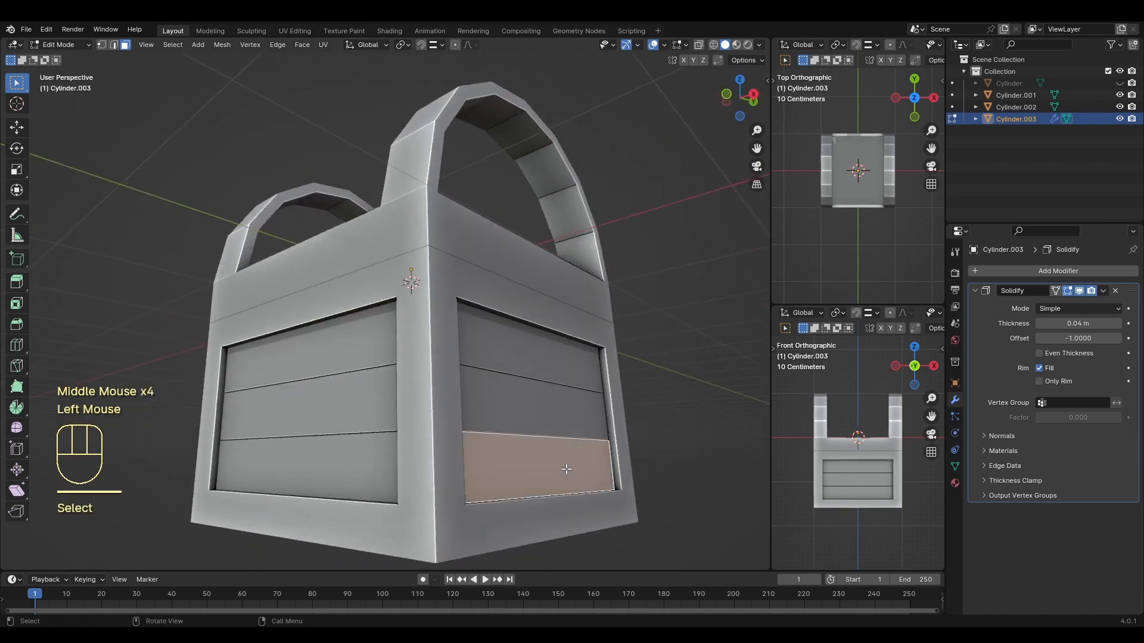
shift+click(556, 416)
shift+click(537, 360)
middle_drag(298, 358, 503, 414)
shift+click(383, 466)
shift+click(396, 418)
shift+click(409, 375)
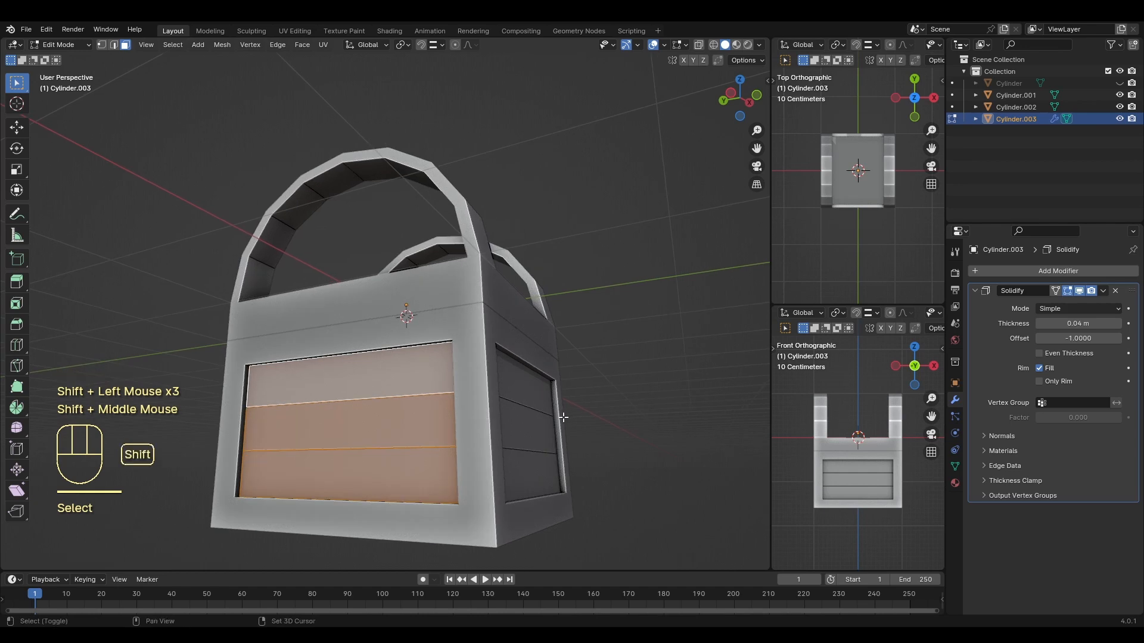
key(shift+d)
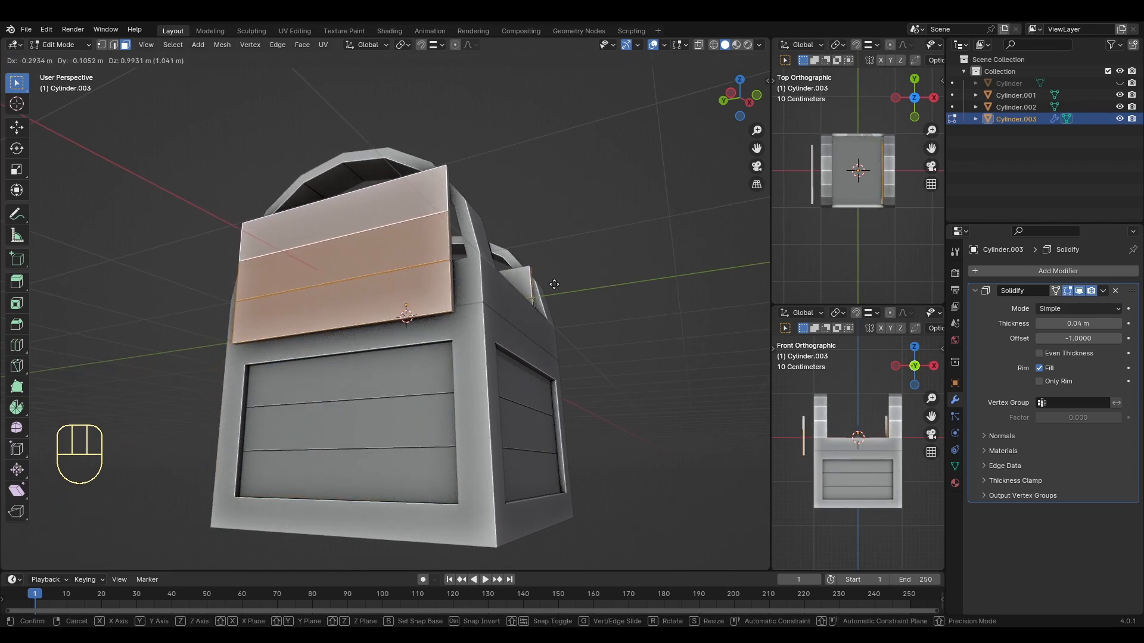
key(z)
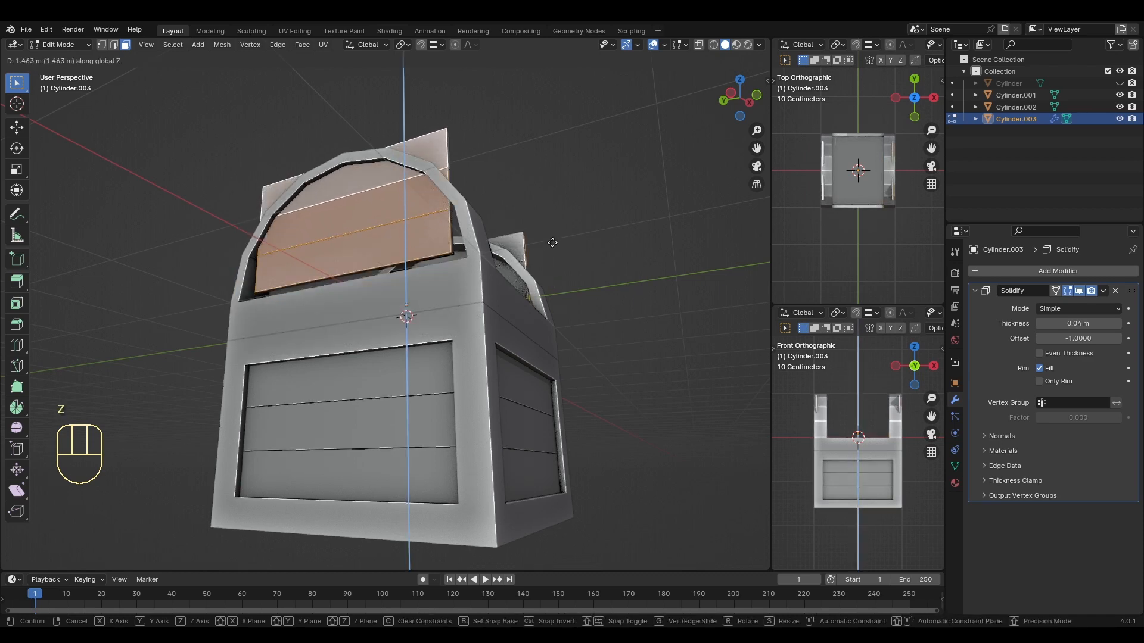
click(544, 248)
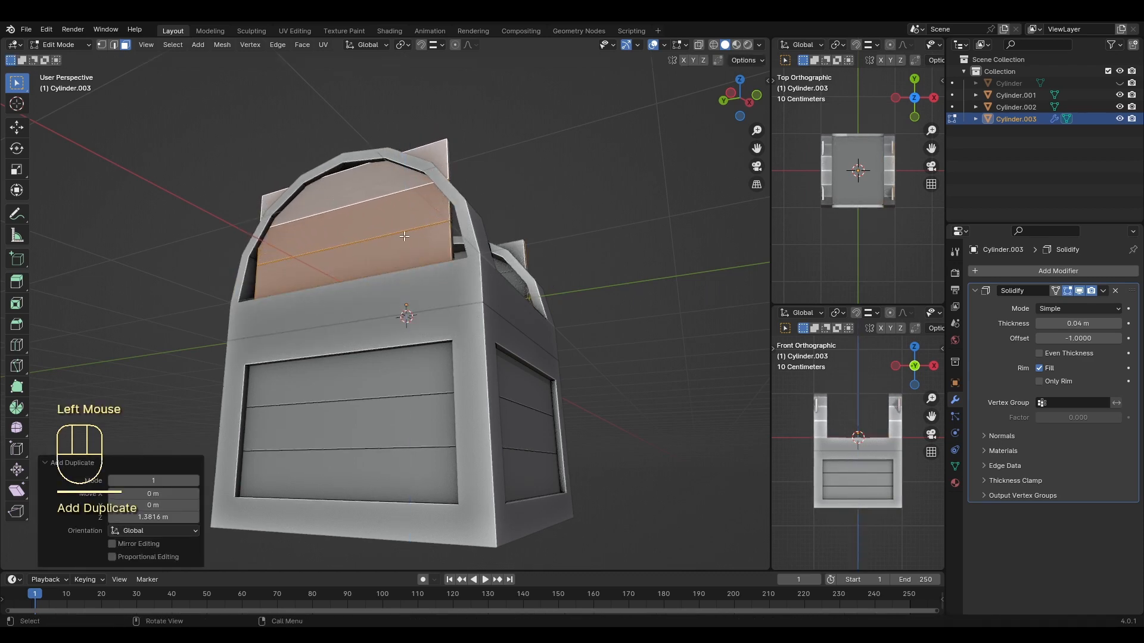
Step: Separate the duplicated planks behind the lid arches into their own object
right_click(387, 220)
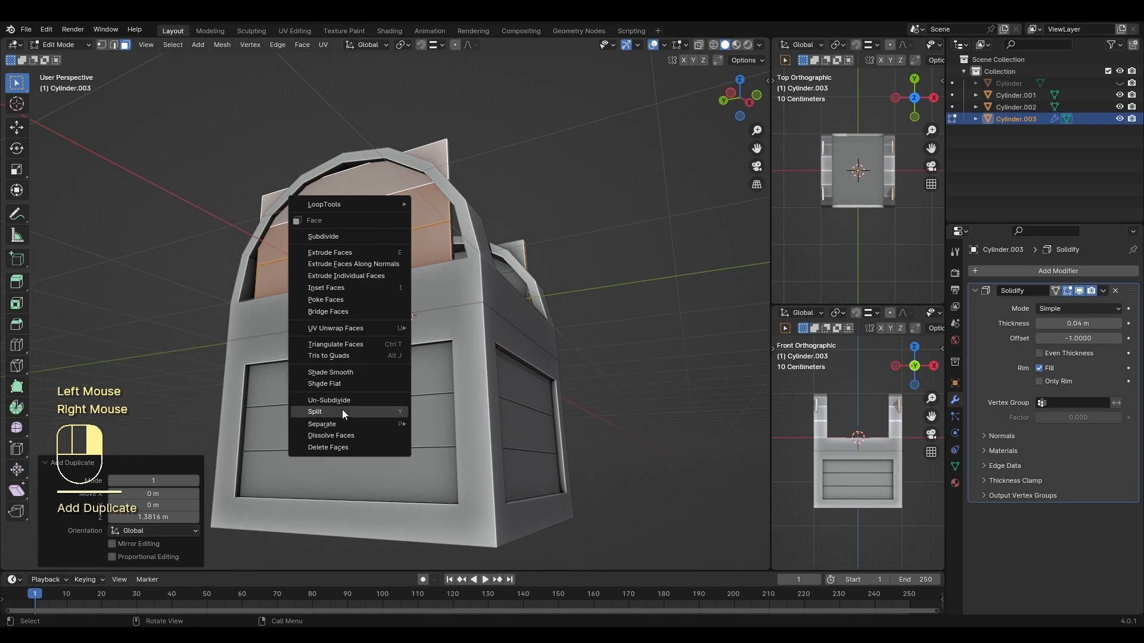
mouse_move(336, 423)
click(456, 426)
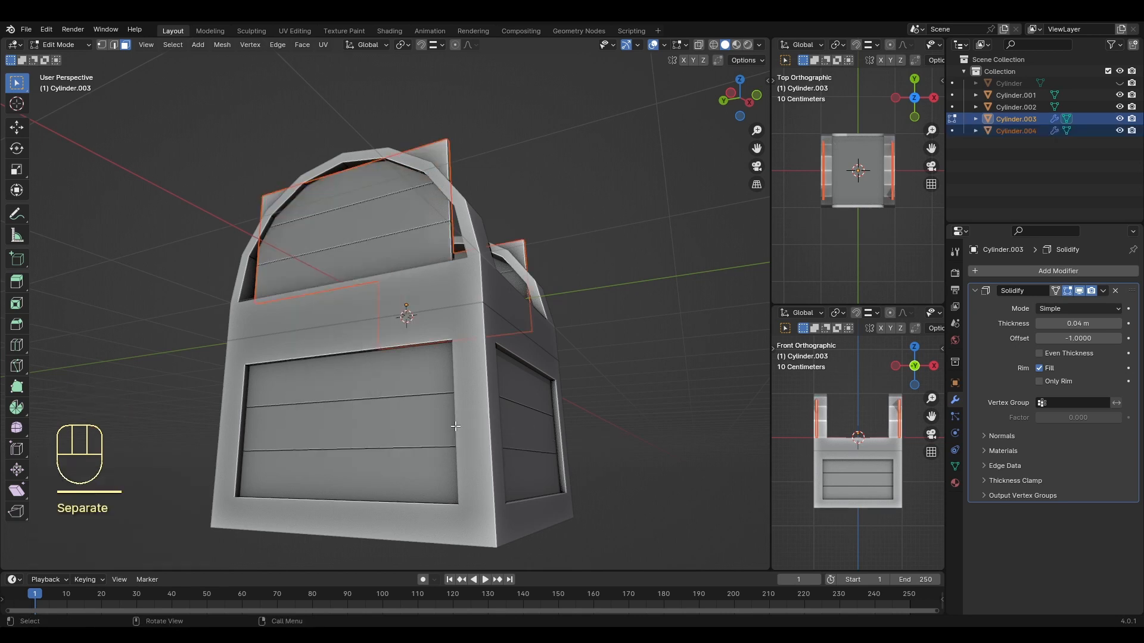
Step: Select the plank panels inside the arches in Object Mode, enable snapping, and move them up about 0.0086 m along Z
key(Tab)
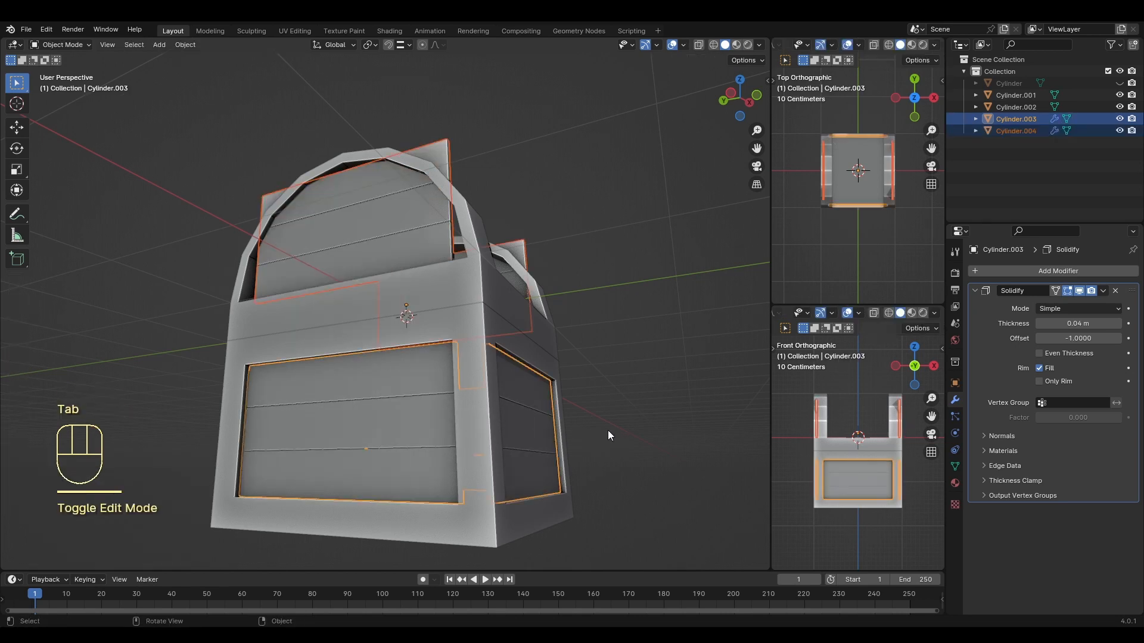
key(KP_1)
middle_drag(602, 427, 711, 419)
key(KP_3)
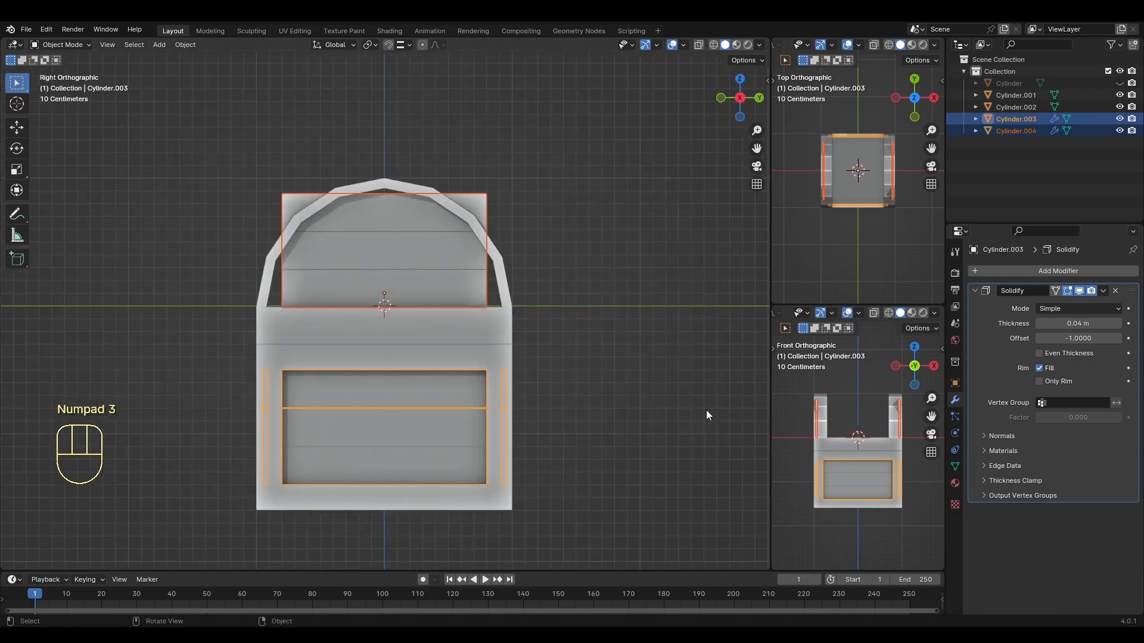
click(438, 281)
scroll(438, 278, up, 4)
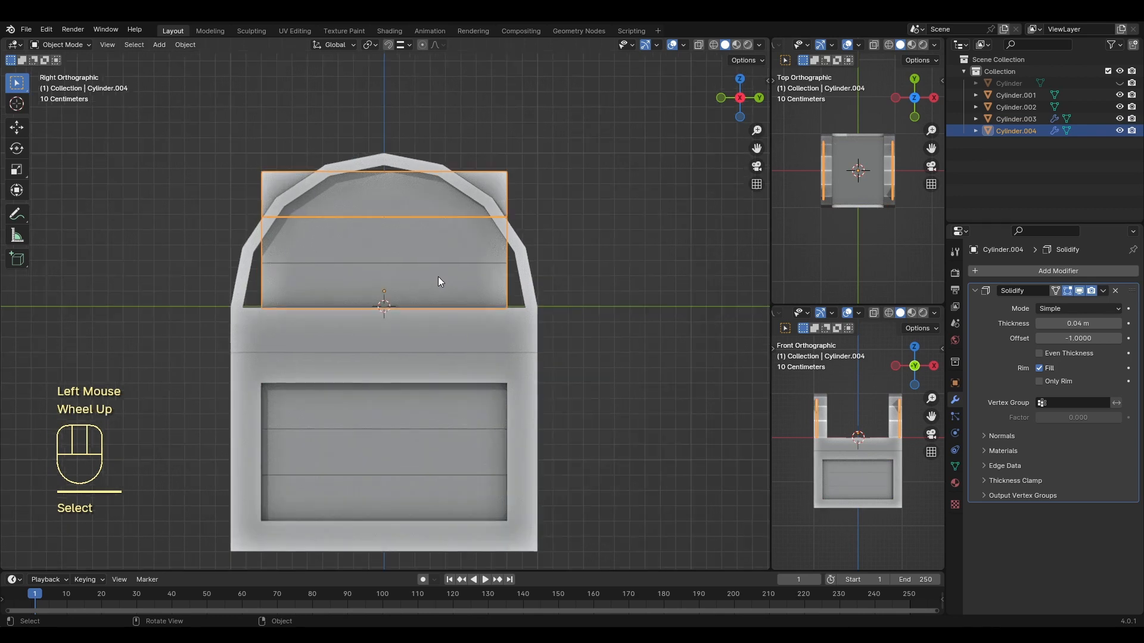
key(g)
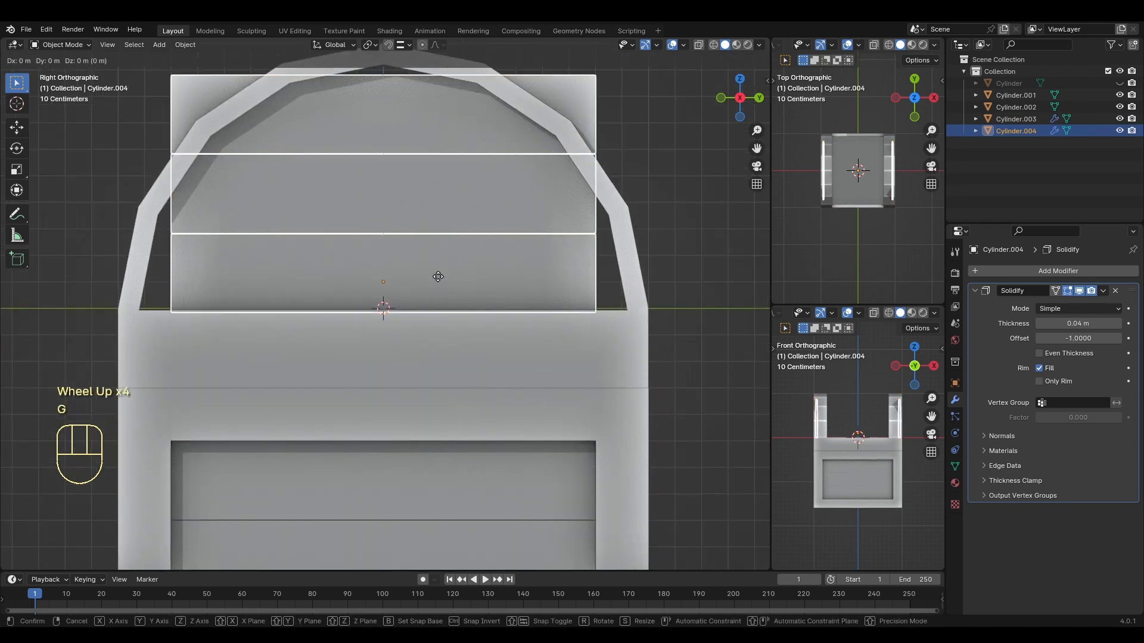
right_click(402, 119)
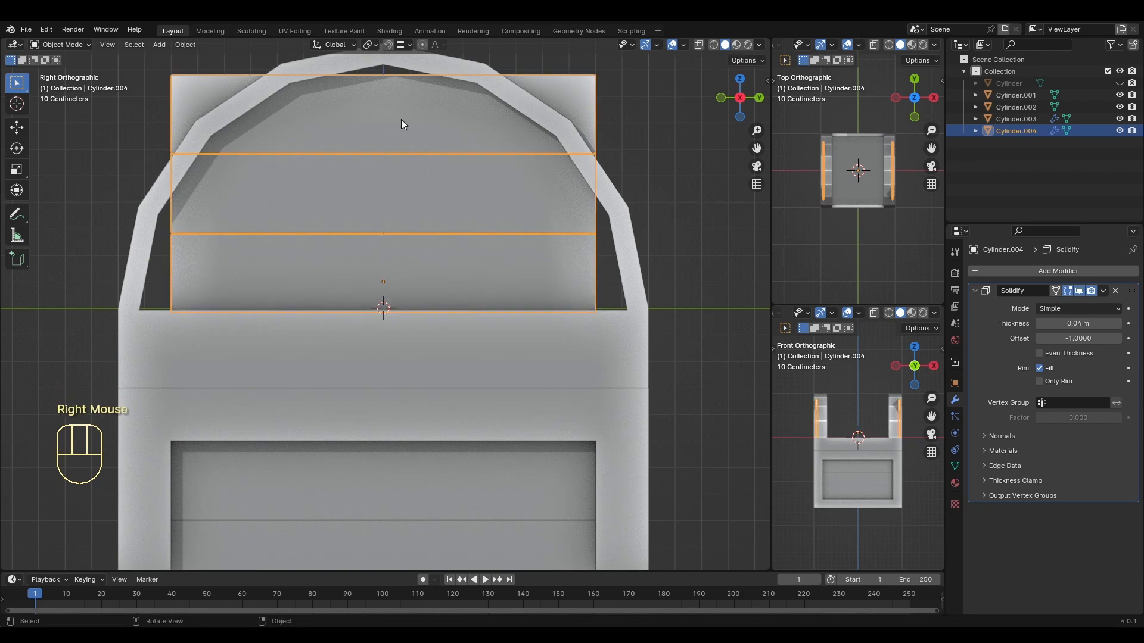
click(388, 44)
key(g)
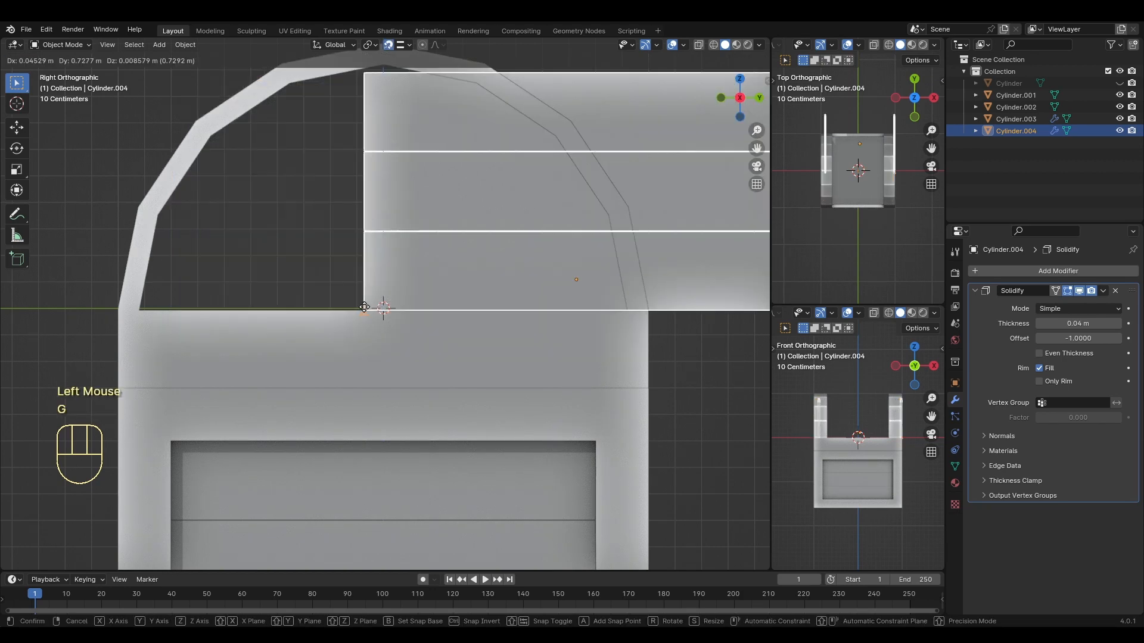
key(z)
click(377, 317)
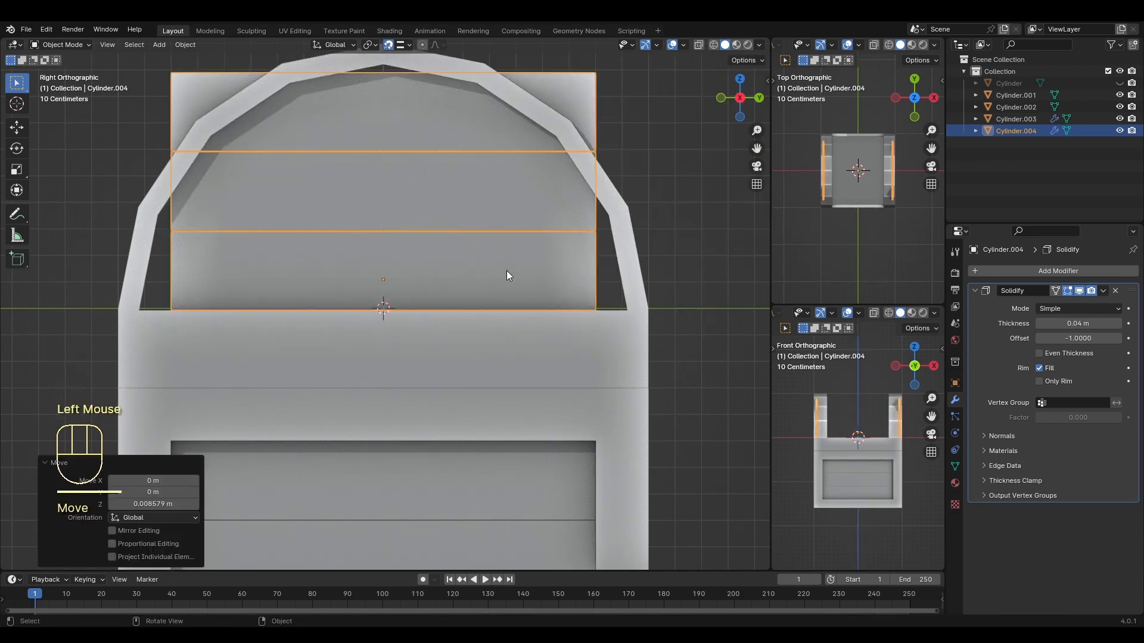
Step: Scale all of the arch panels' geometry along Y by about 1.154 in Edit Mode to fill the arch width
key(Tab)
key(a)
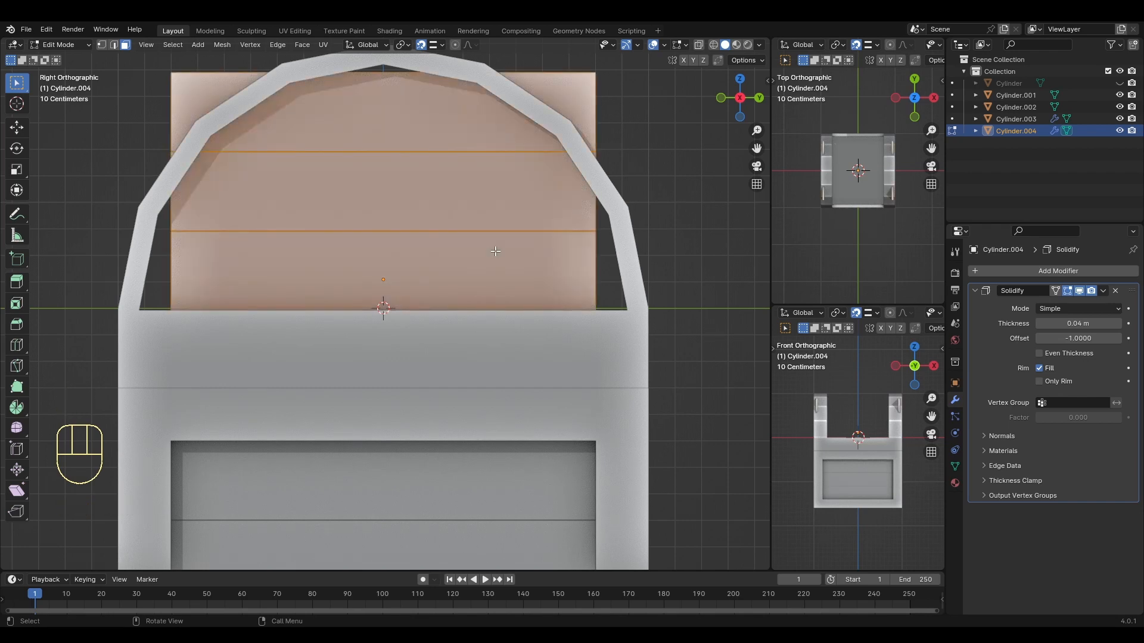
key(s)
key(y)
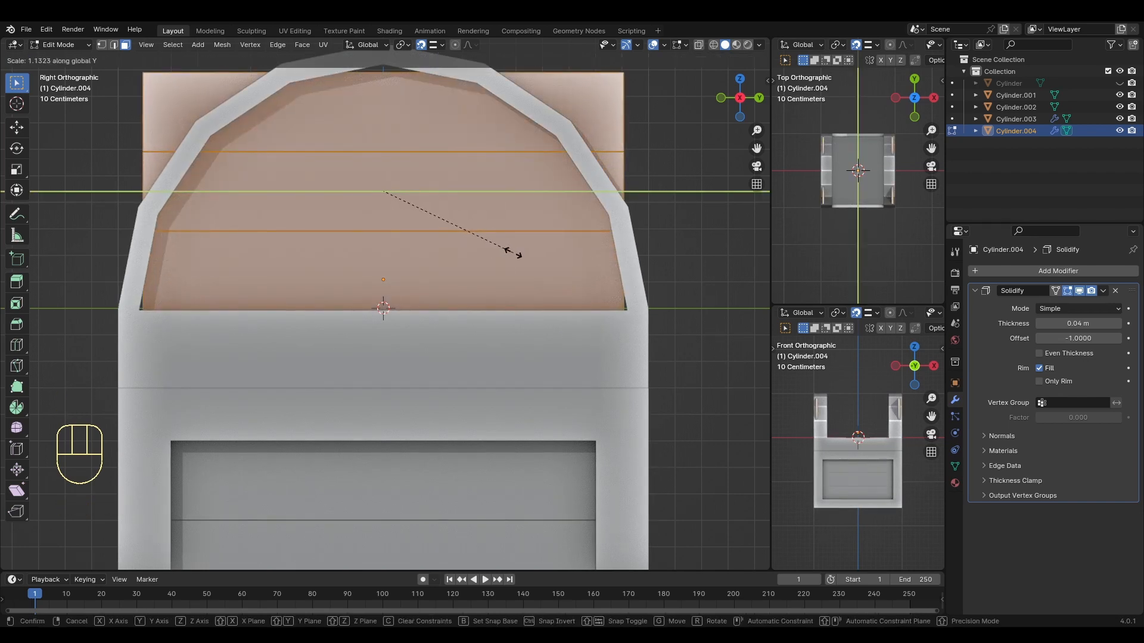
click(516, 252)
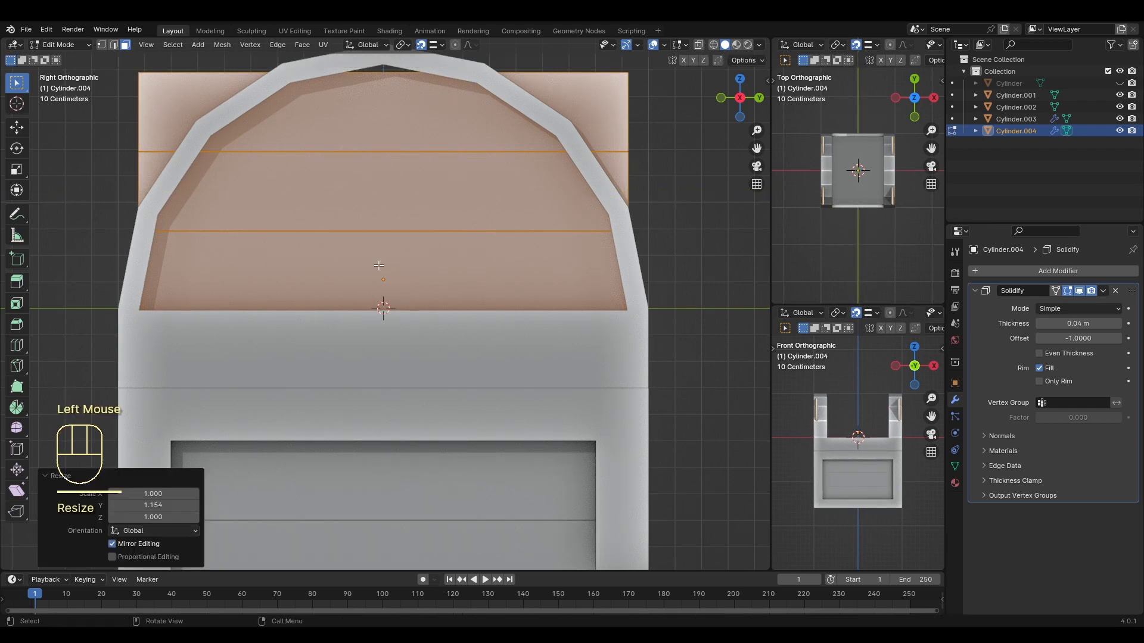
key(s)
key(y)
right_click(418, 245)
Step: Scale the arch panels along Z by about 1.046 and snap them up about 0.021 m onto the frame's straight edge
scroll(419, 242, down, 3)
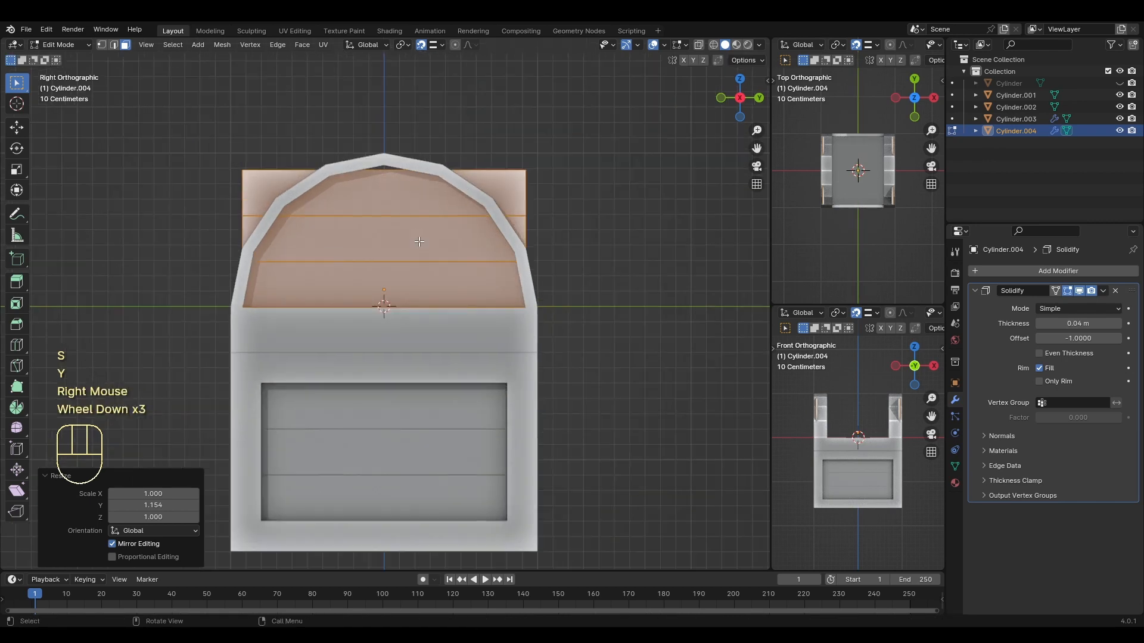
key(s)
key(z)
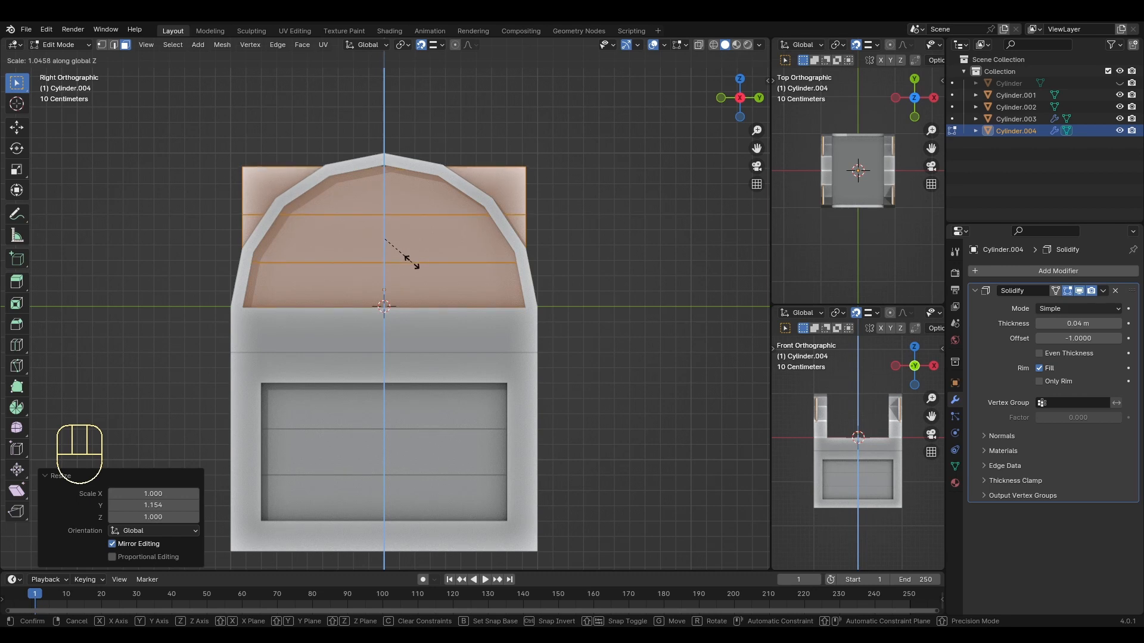
click(412, 263)
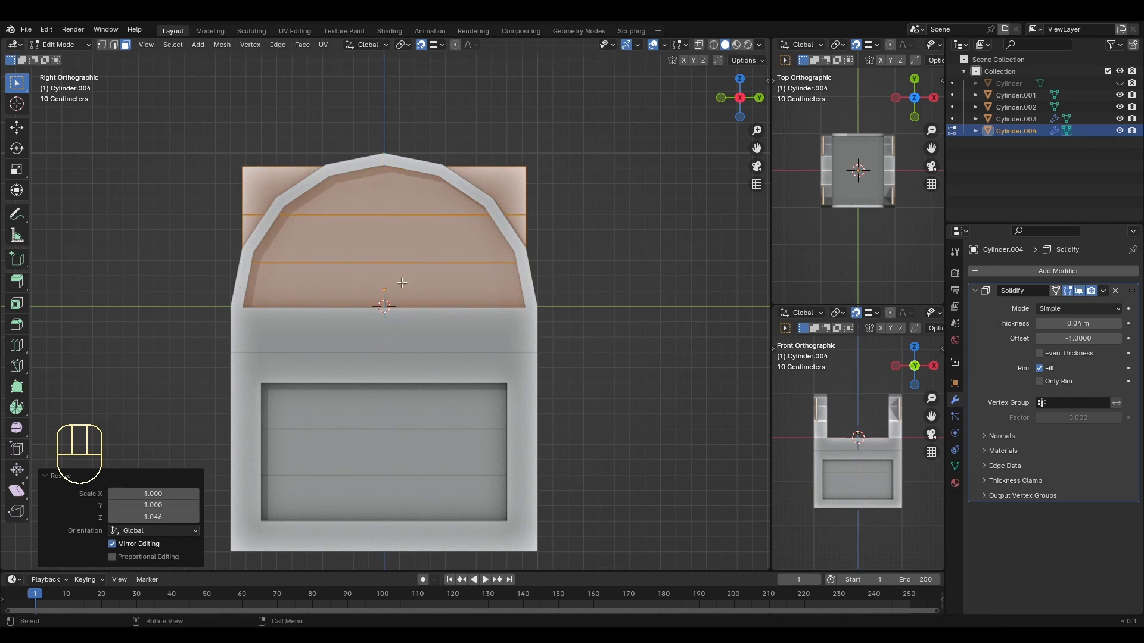
scroll(384, 307, up, 2)
key(g)
key(z)
click(387, 309)
scroll(383, 306, down, 3)
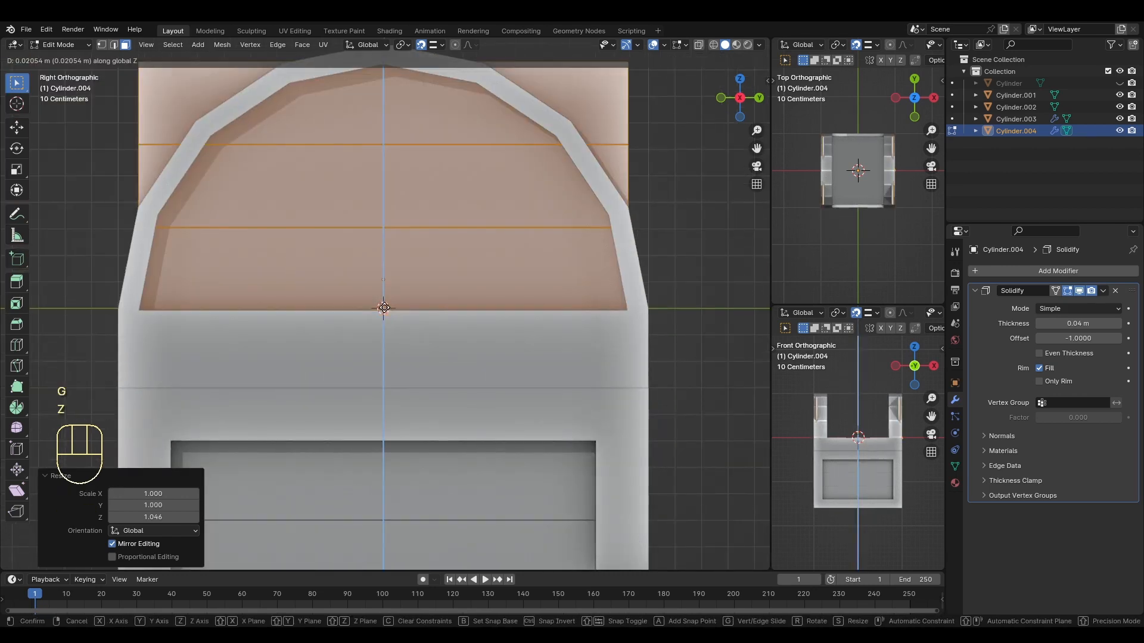
Step: Return to Object Mode and hide Cylinder.004, Cylinder.003 and Cylinder.001, keeping only the arched frame Cylinder.002 shown
middle_drag(383, 306, 568, 301)
scroll(617, 291, down, 2)
key(KP_1)
scroll(569, 298, up, 2)
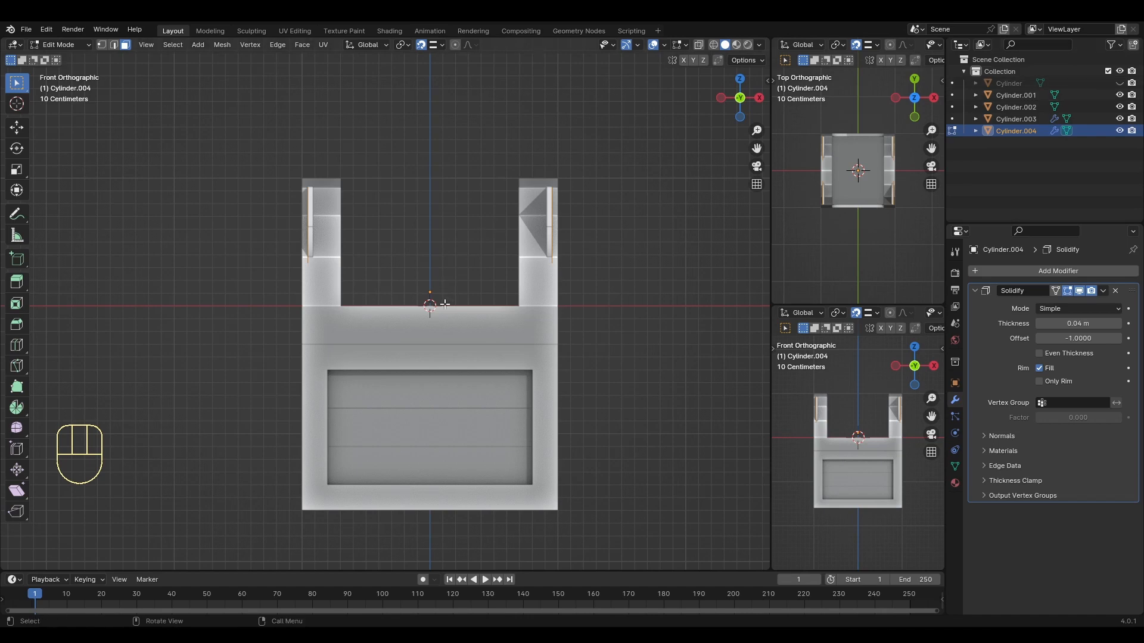
key(Tab)
click(1119, 131)
click(1121, 120)
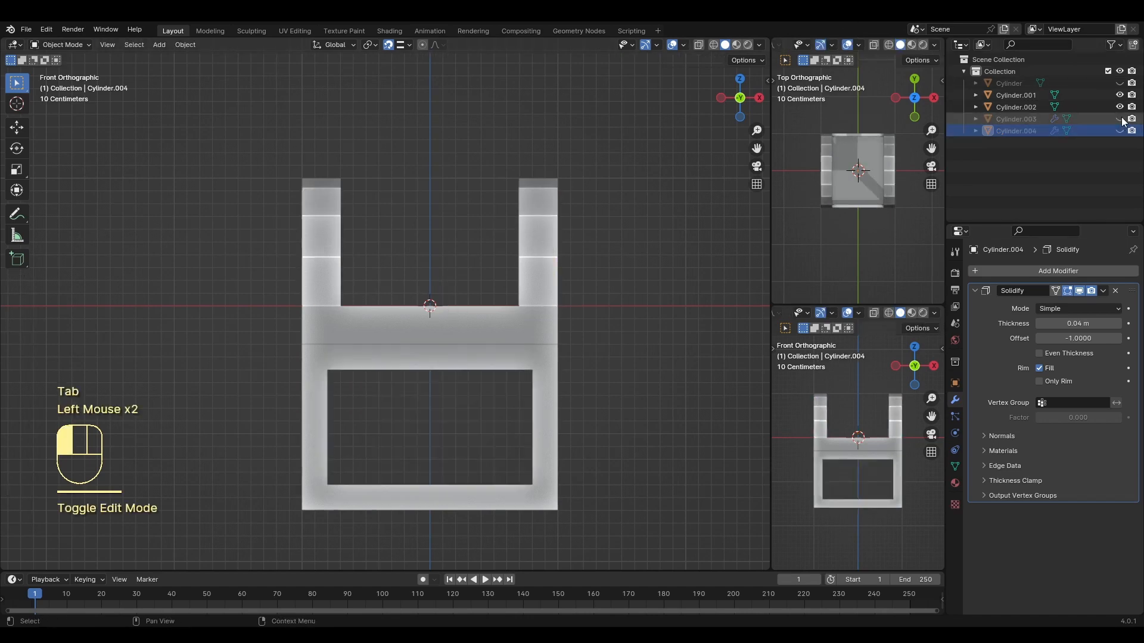
click(1121, 108)
click(1121, 107)
click(1121, 95)
Step: Enter Edit Mode on the arched frame and add a loop cut around one arch's inner face with a factor of about 0.062
middle_drag(491, 313, 566, 335)
click(566, 335)
key(Tab)
scroll(587, 322, up, 2)
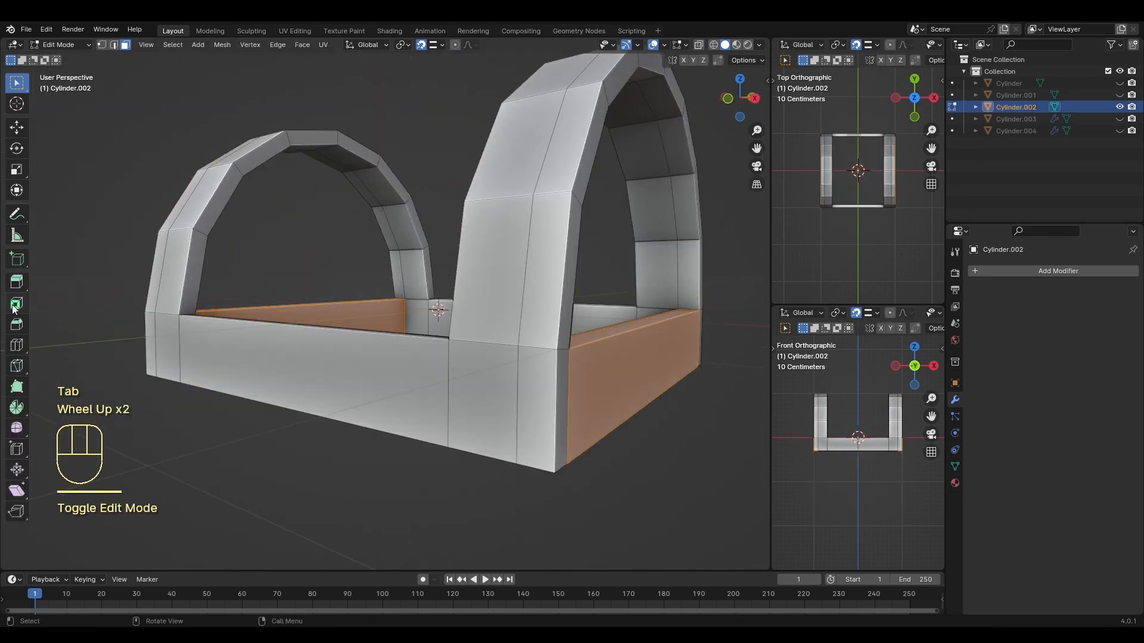
click(17, 345)
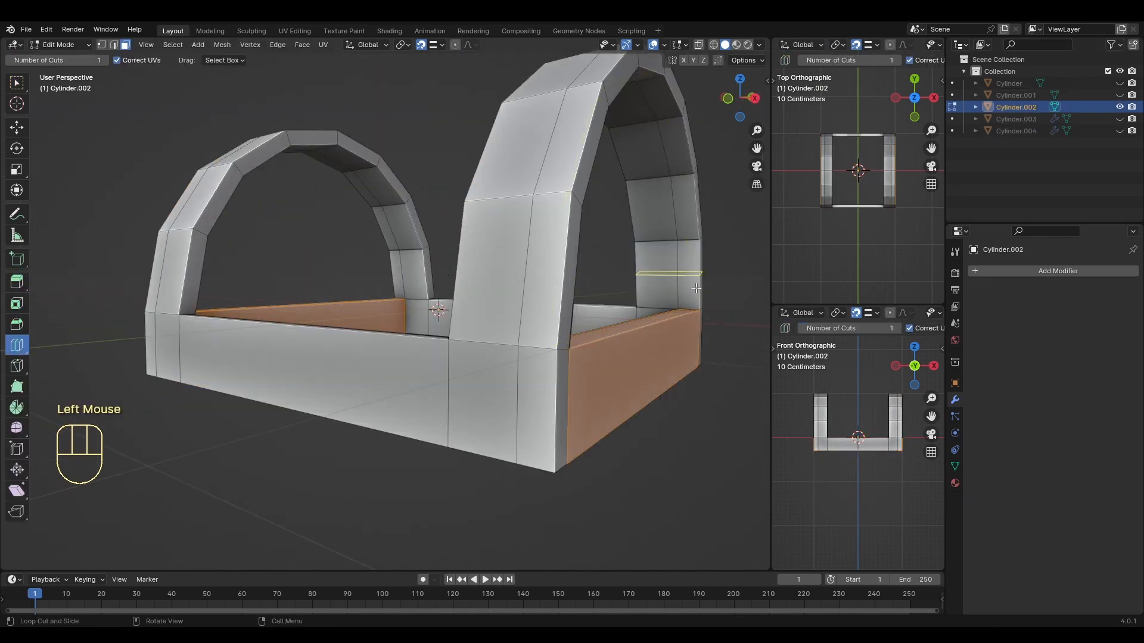
click(681, 300)
click(680, 302)
middle_drag(680, 302, 215, 288)
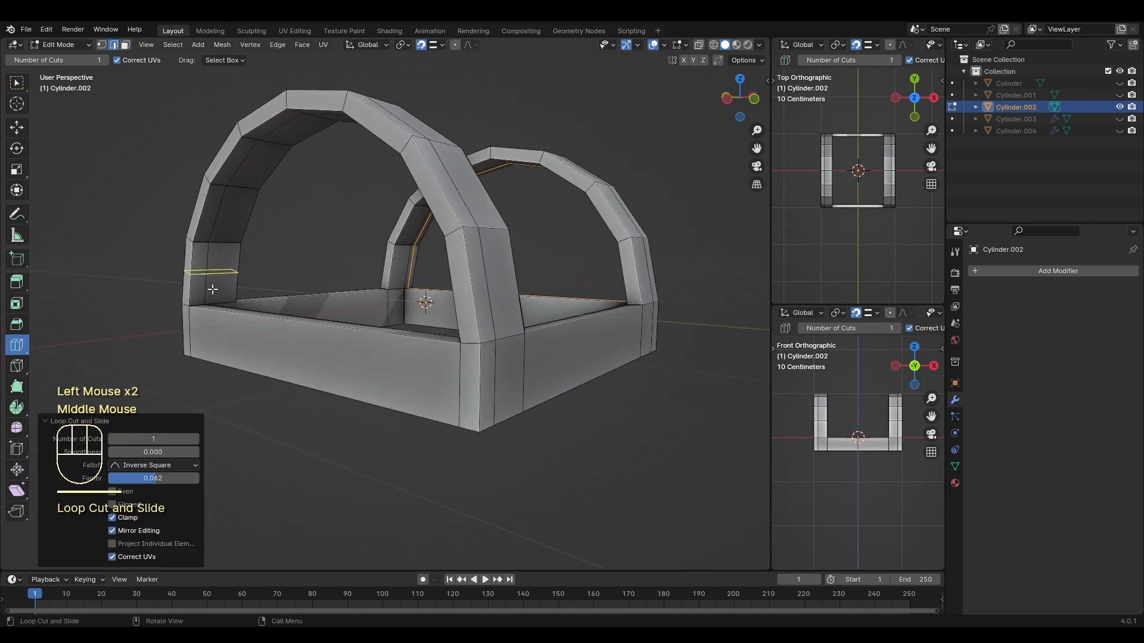
Step: Try to slide a new loop cut along the opposite arch's inner face with snapping on, and undo each attempt
drag(198, 302, 395, 460)
key(ctrl+z)
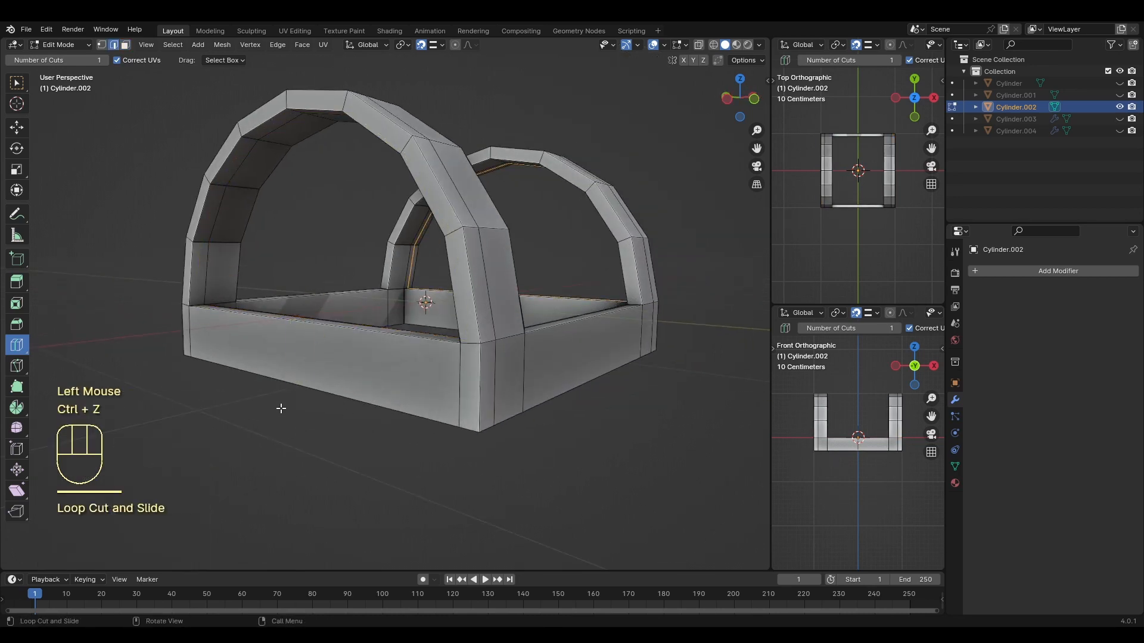
drag(470, 341, 341, 448)
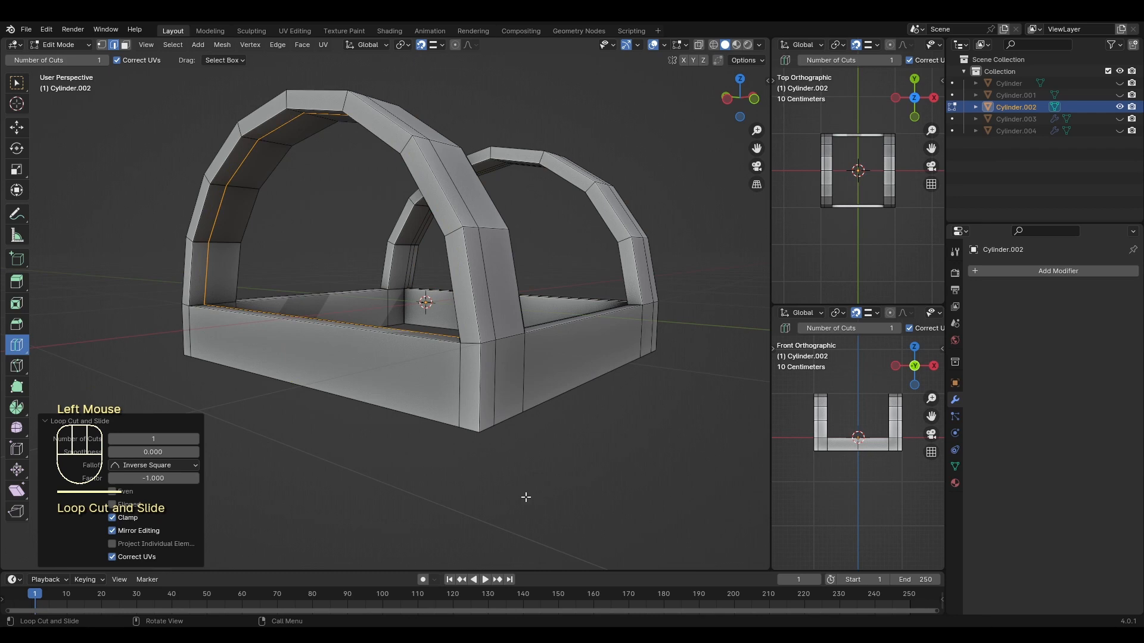
key(ctrl+z)
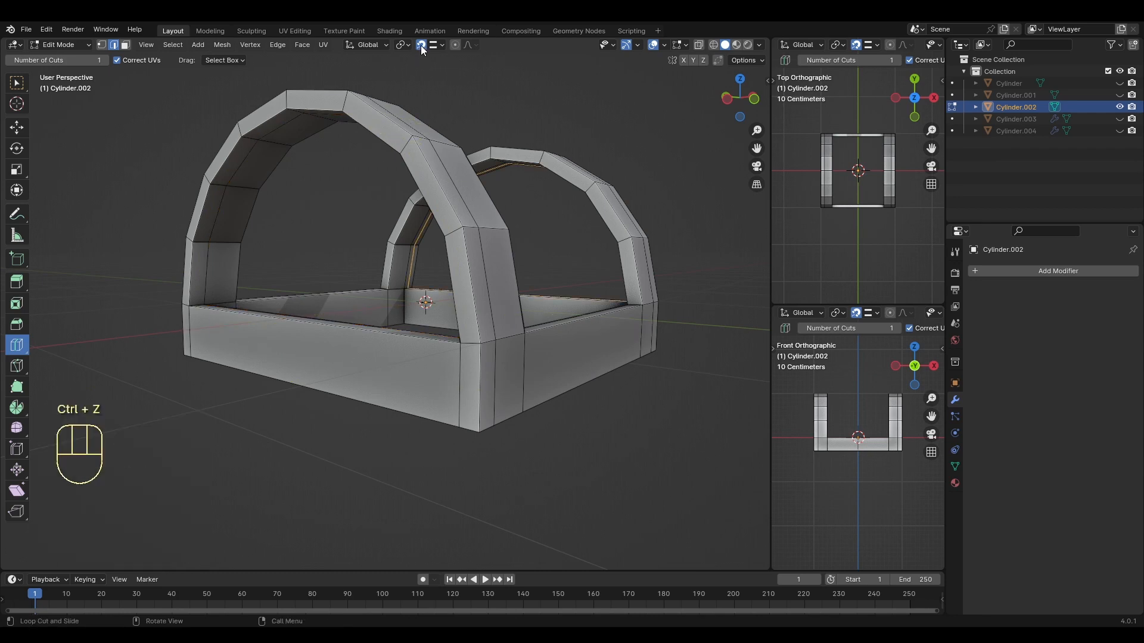
Step: Turn off snapping and add a single centered loop cut around the opposite arch's inner face
click(421, 47)
click(195, 303)
middle_drag(603, 557, 480, 541)
scroll(480, 541, down, 1)
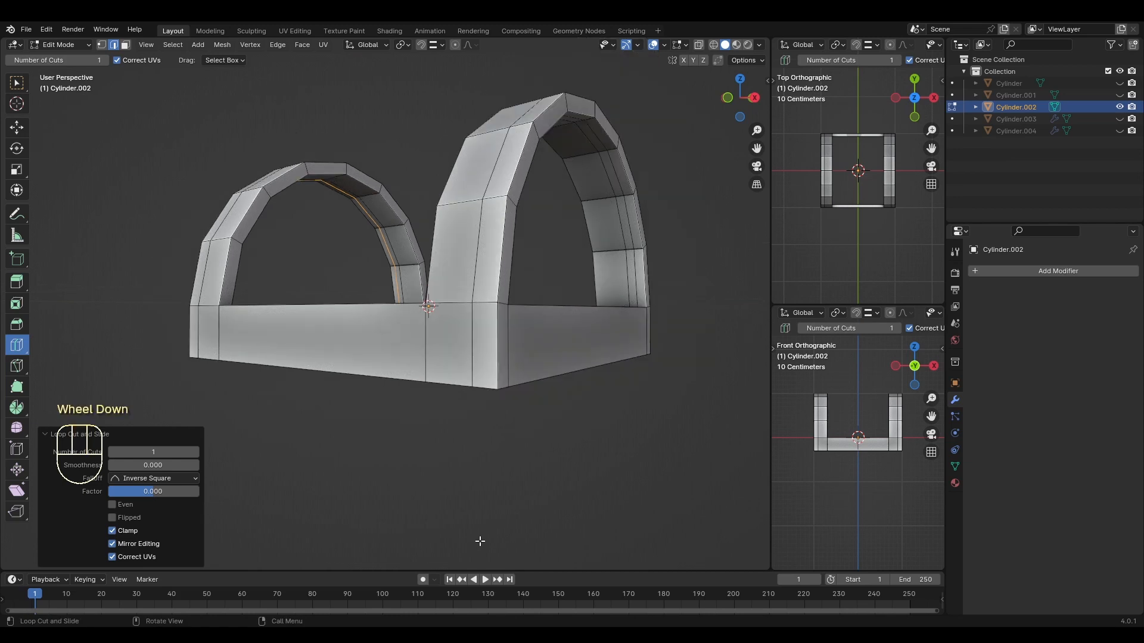
Step: Switch to face selection and select the outer strip of faces along the underside of the first arch
click(17, 83)
double_click(638, 293)
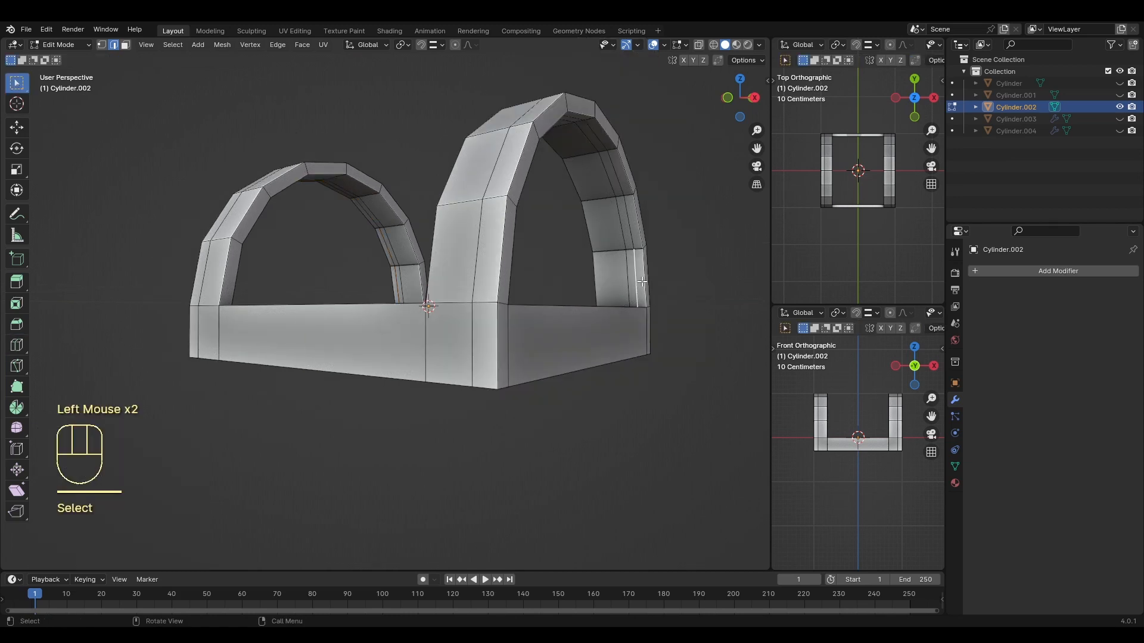
click(125, 45)
middle_drag(641, 274, 642, 297)
ctrl+click(552, 113)
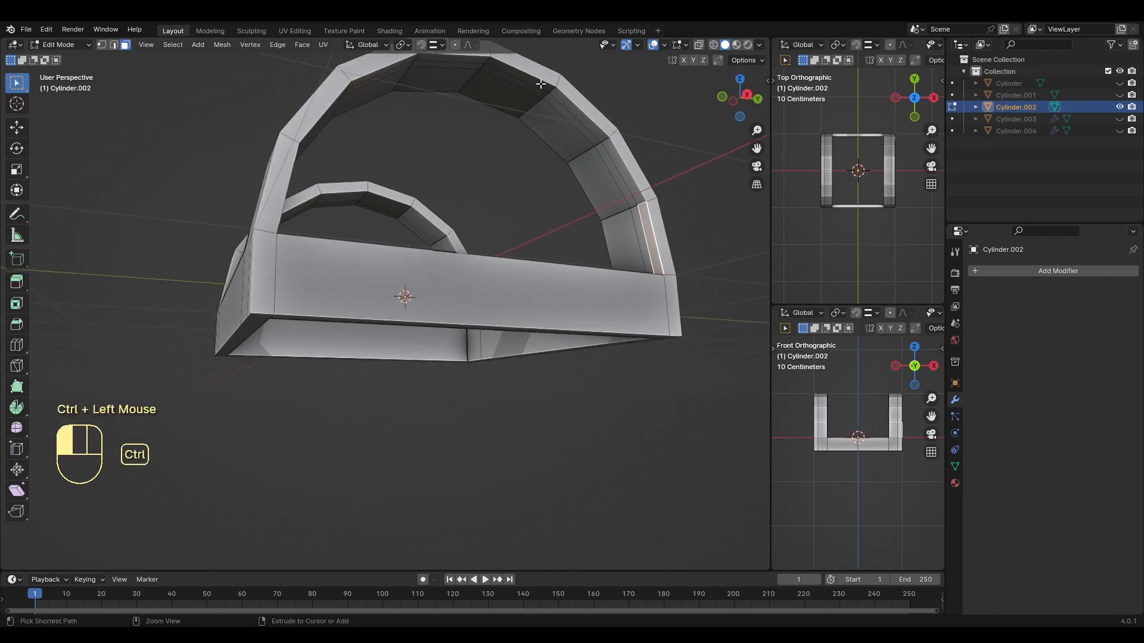
middle_drag(551, 113, 476, 205)
ctrl+click(113, 272)
middle_drag(113, 272, 289, 295)
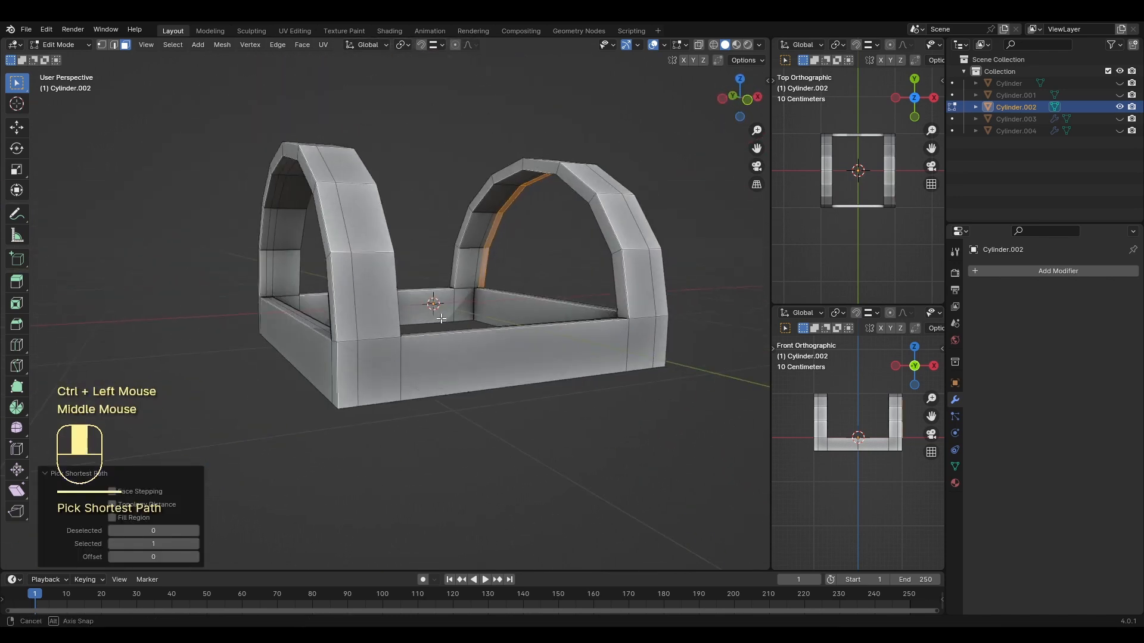
Step: Add the matching outer strip of underside faces on the opposite arch to the selection
shift+click(264, 286)
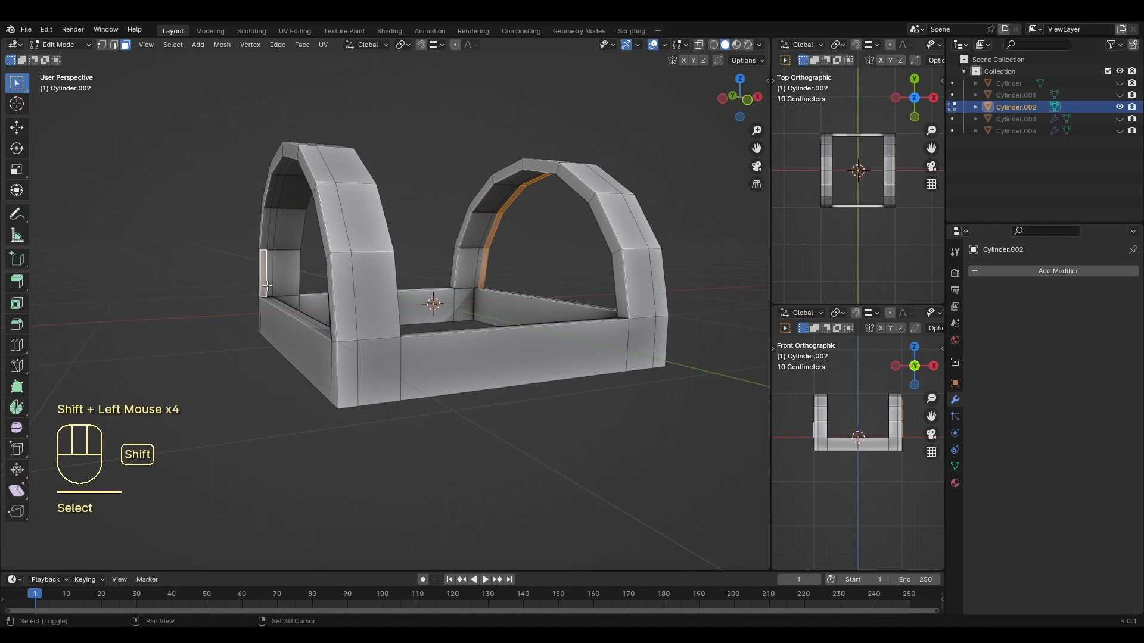
scroll(267, 286, up, 2)
middle_drag(267, 286, 236, 229)
shift+click(237, 232)
shift+click(249, 179)
shift+click(262, 139)
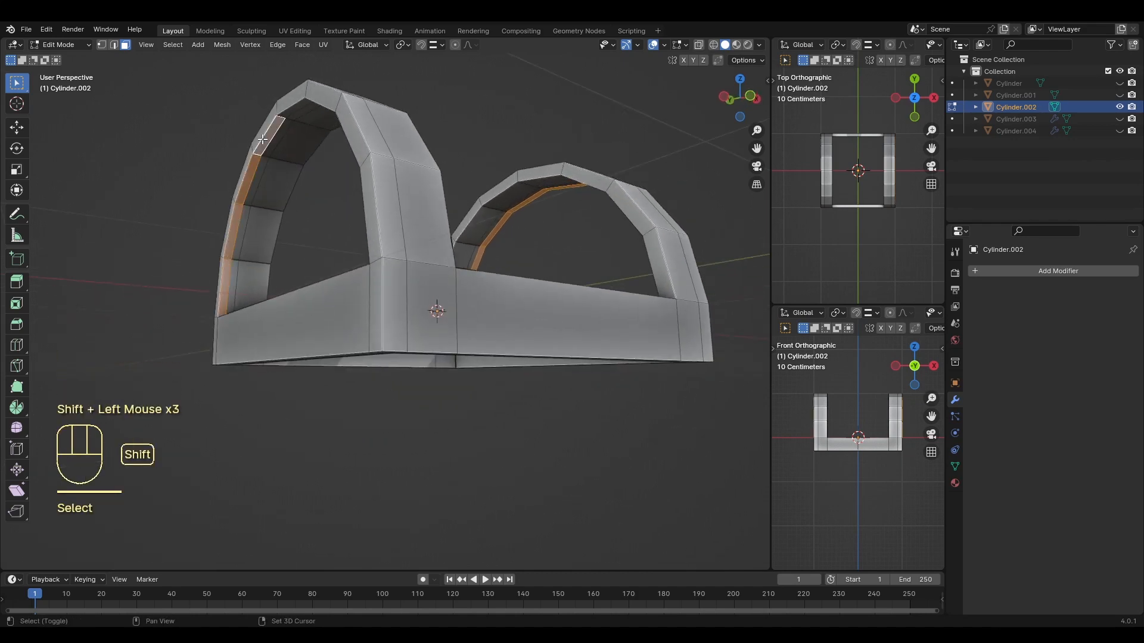
middle_drag(262, 139, 391, 115)
shift+click(426, 108)
shift+click(500, 128)
shift+click(554, 174)
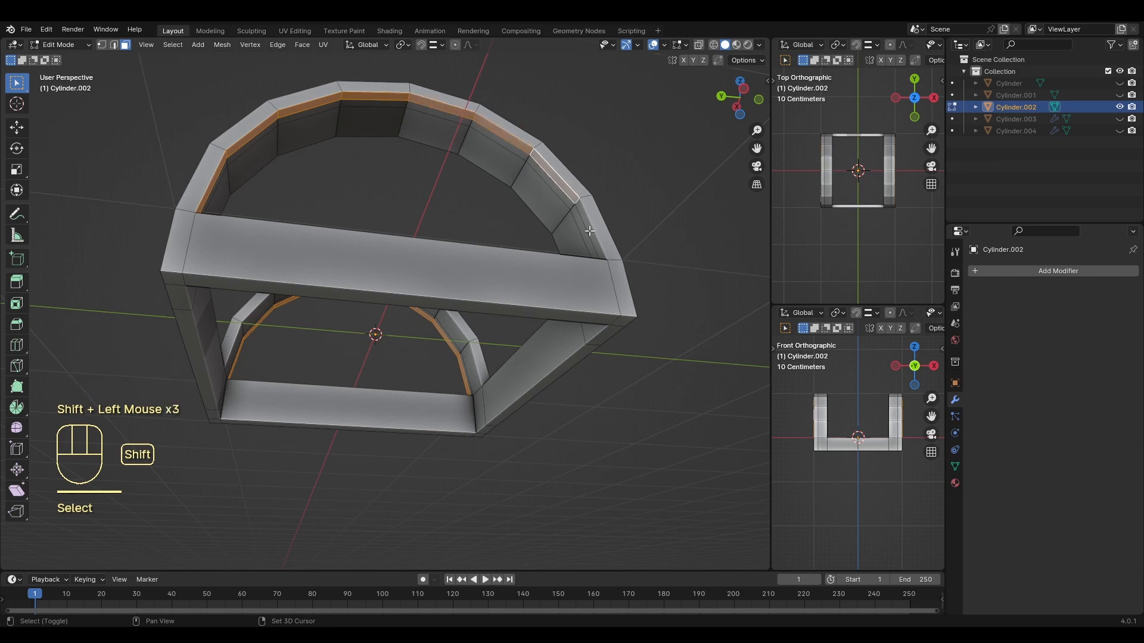
shift+click(590, 231)
Step: Extrude the selected strips on both arches inward along their normals by about 0.0971 m
middle_drag(590, 231, 558, 332)
key(KP_1)
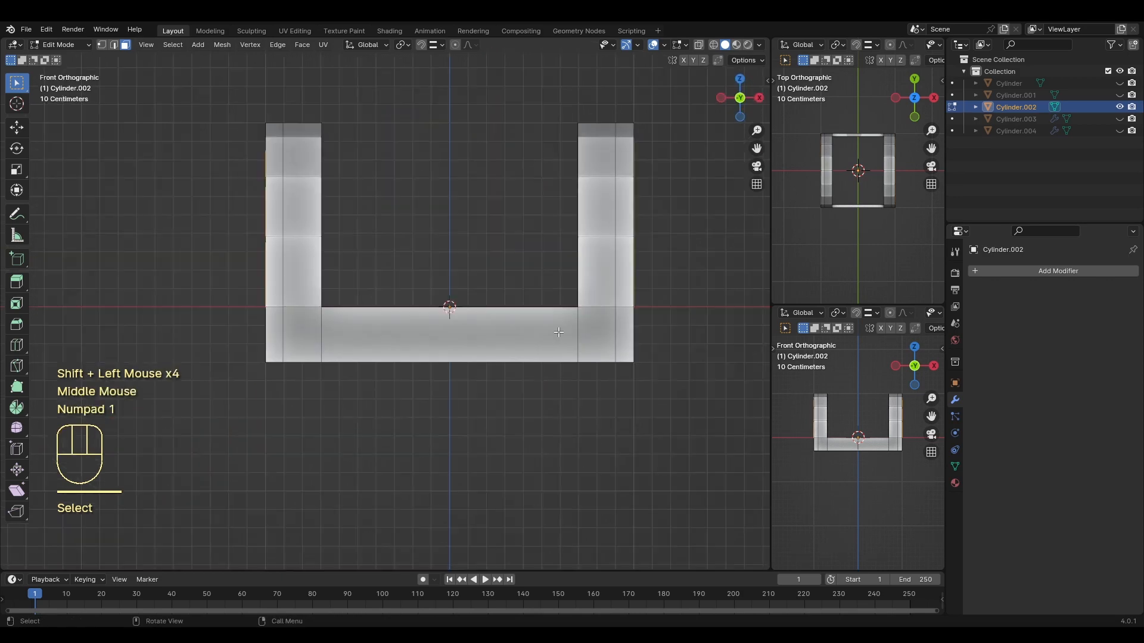
key(KP_3)
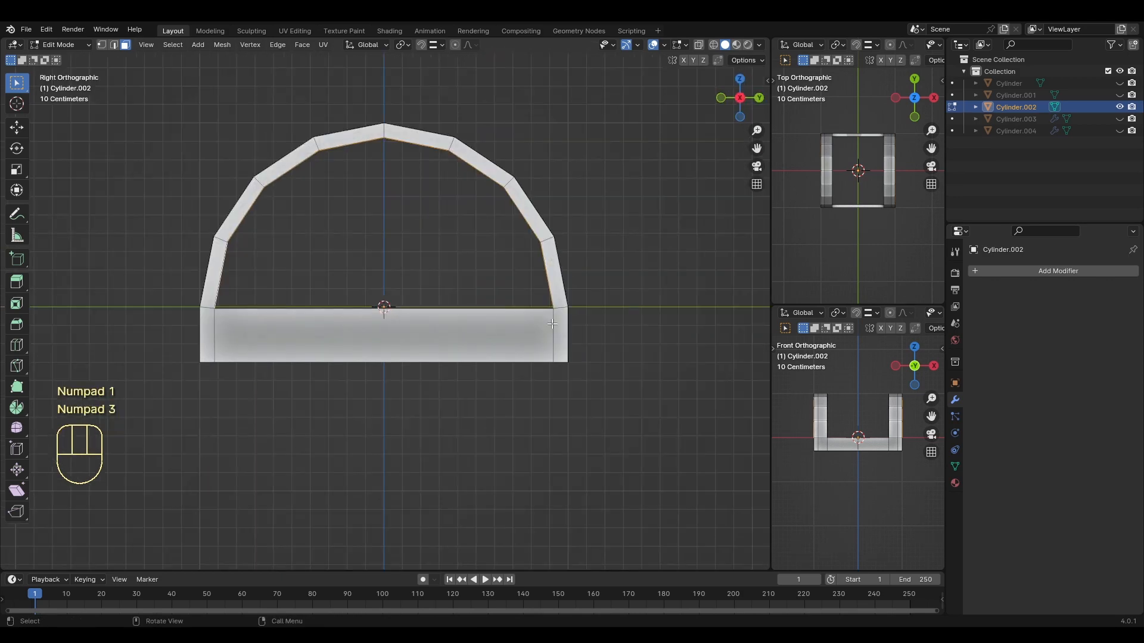
key(alt+e)
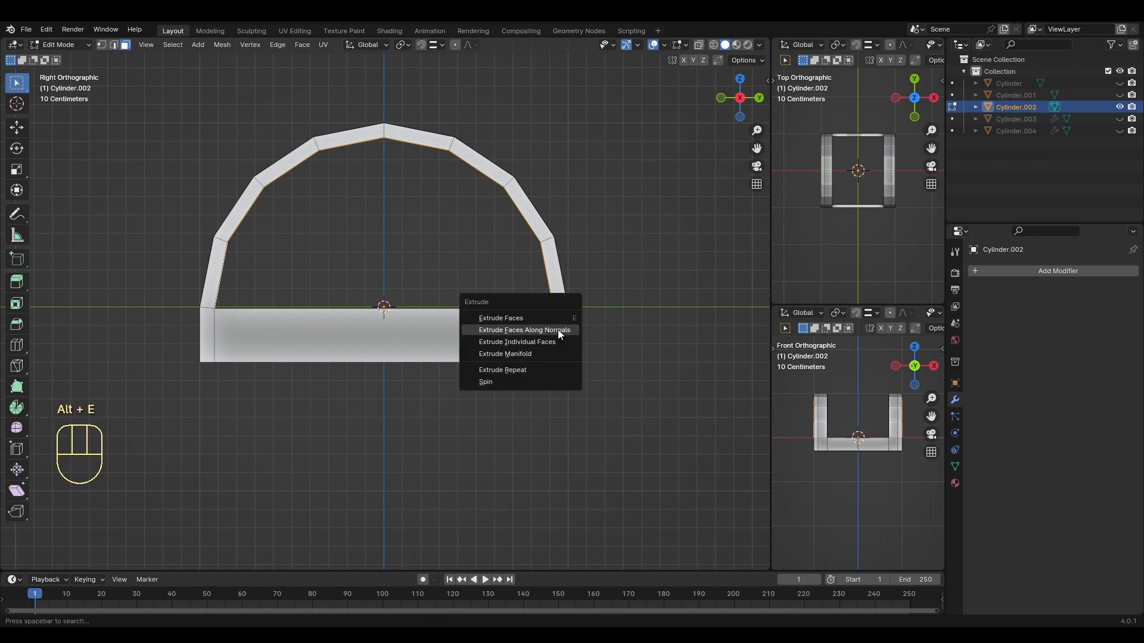
click(558, 330)
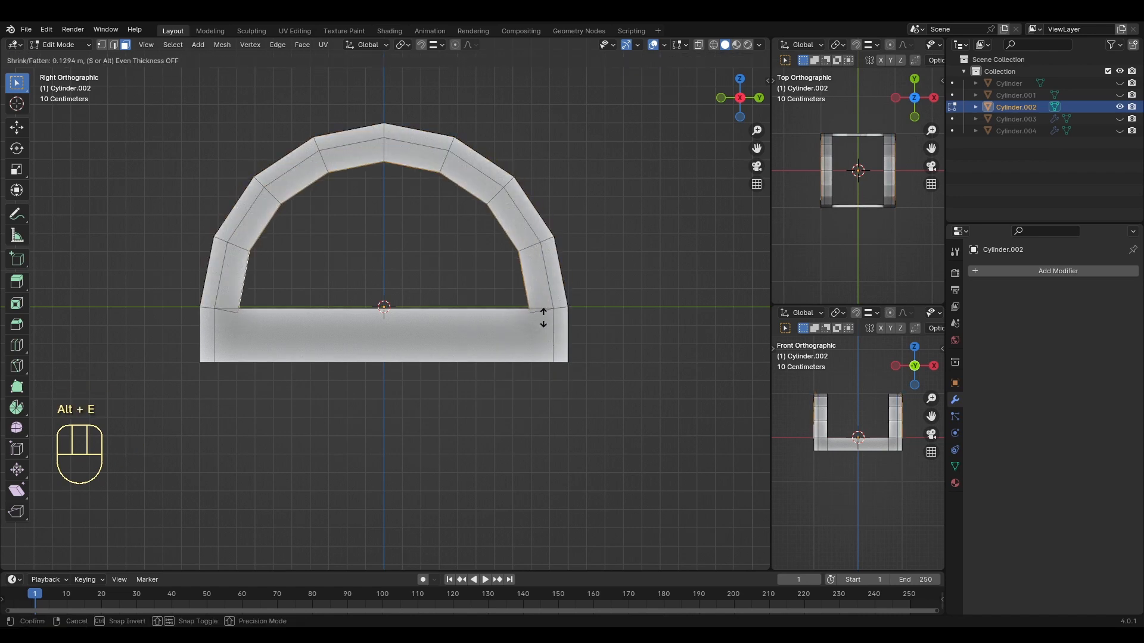
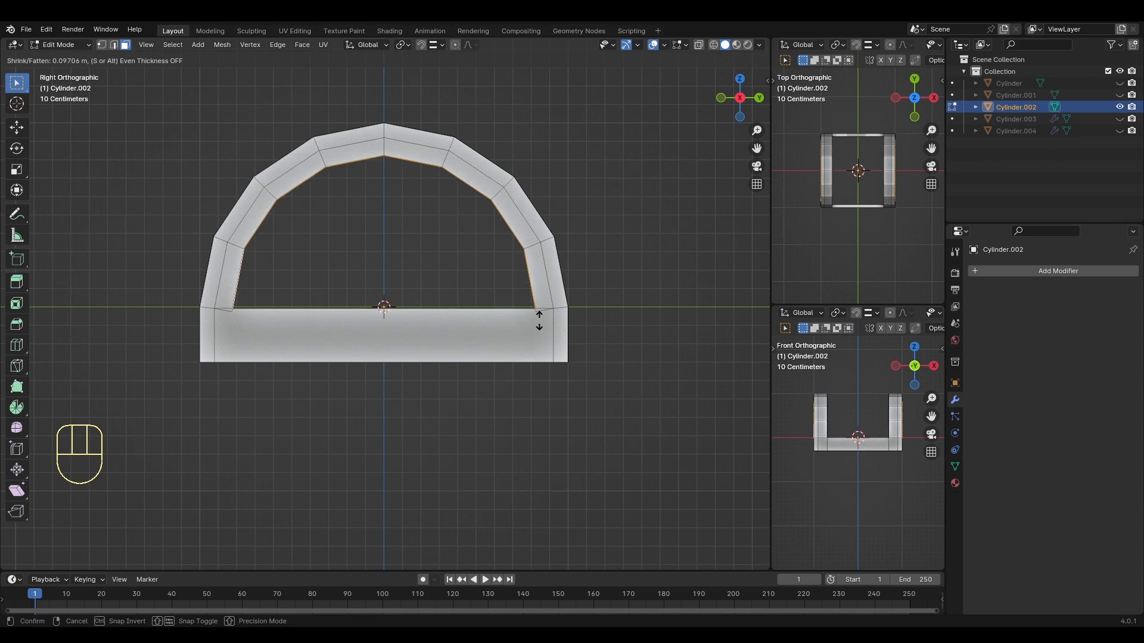
click(539, 321)
middle_drag(264, 430, 390, 437)
scroll(391, 437, down, 2)
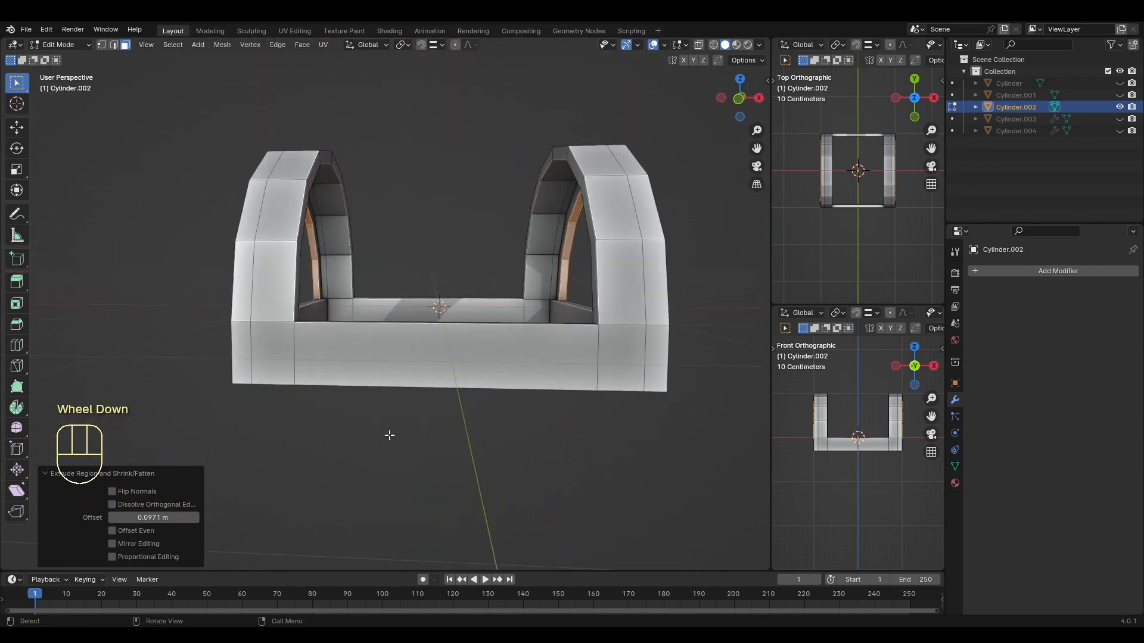
Step: Leave the frame's edit mode, unhide the arched lid shell and open that shell for mesh editing
key(KP_1)
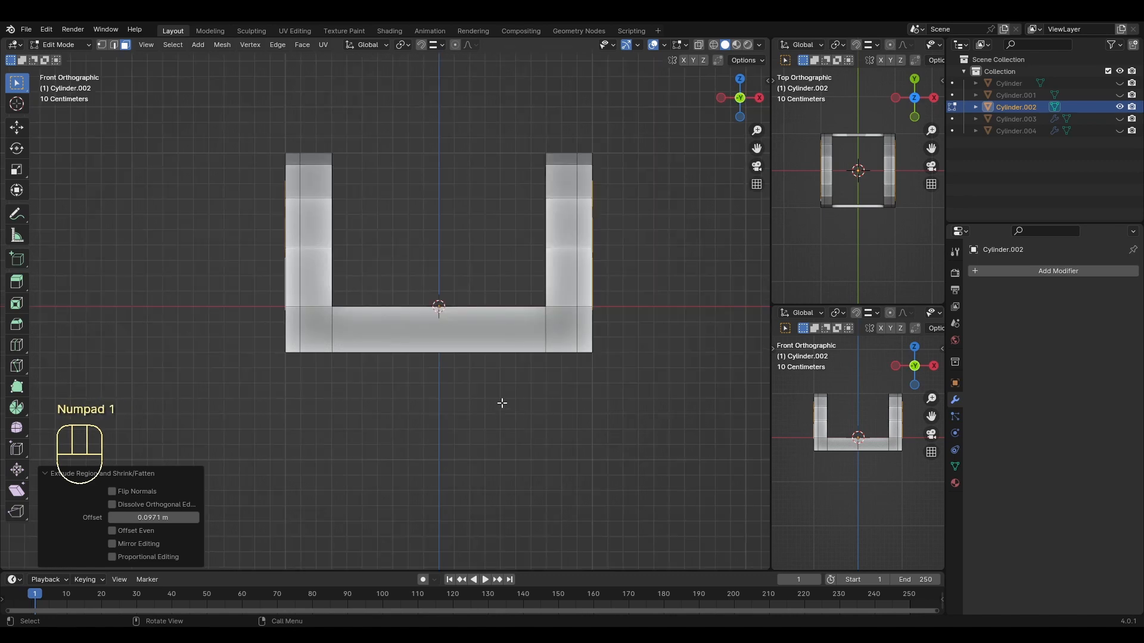
key(Tab)
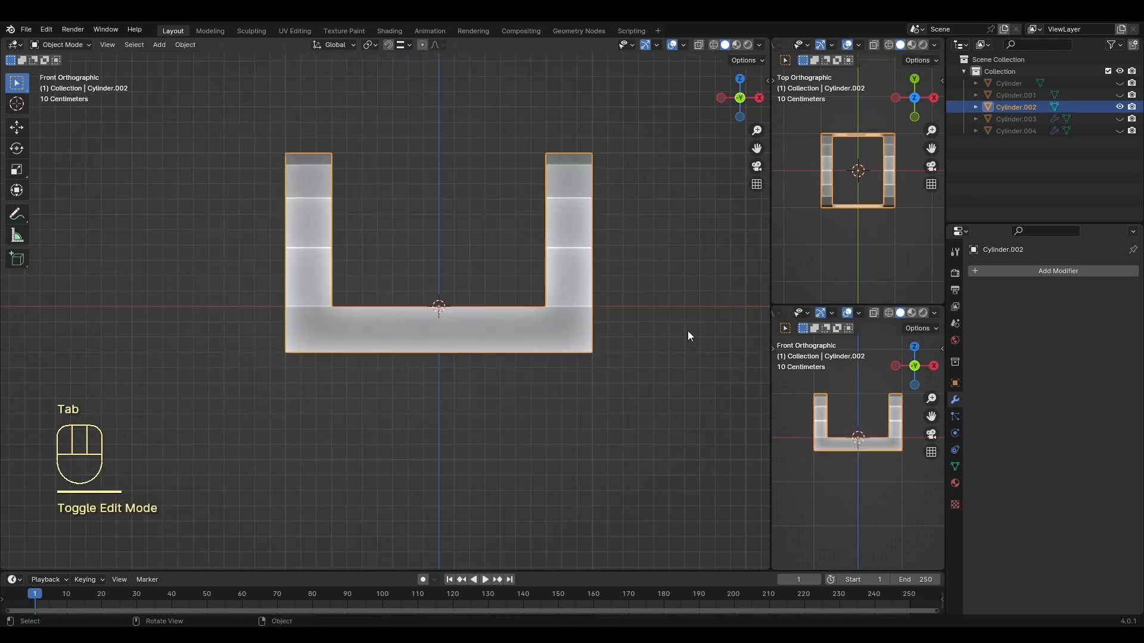
click(1120, 83)
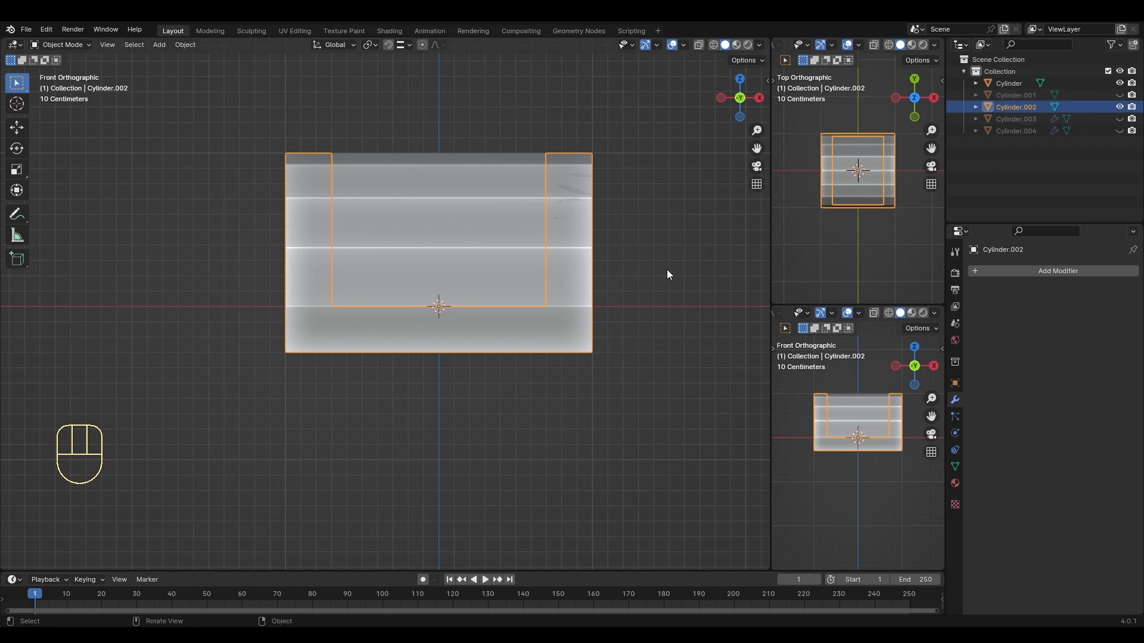
click(445, 210)
key(Tab)
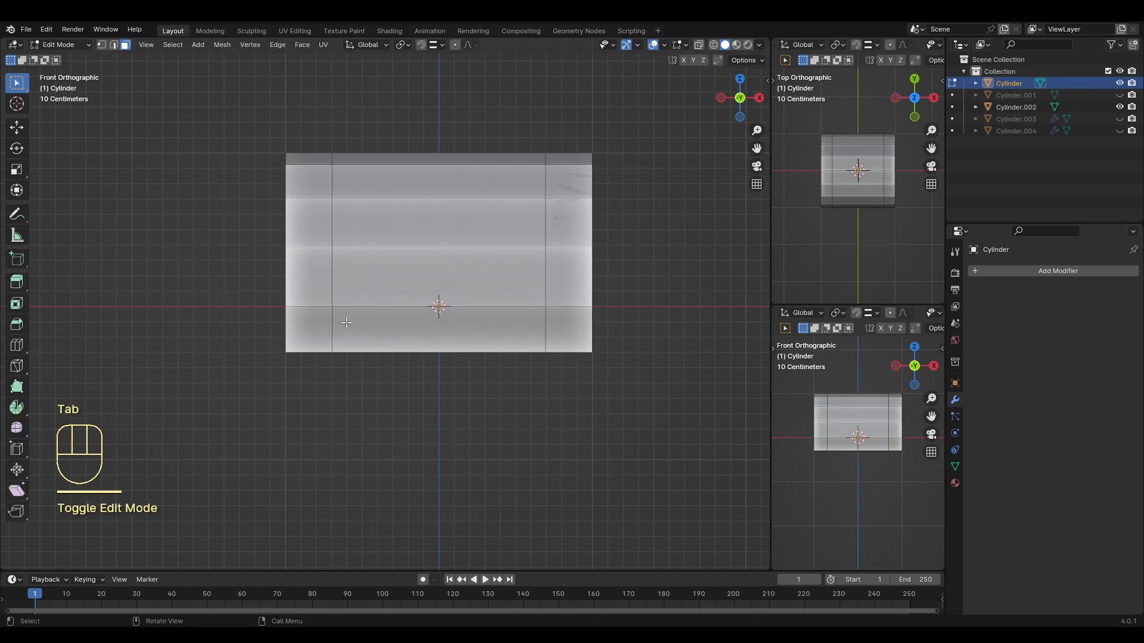
Step: Dissolve the two vertical edge loops running around the lid shell and return to Object Mode
click(113, 45)
alt+shift+click(333, 327)
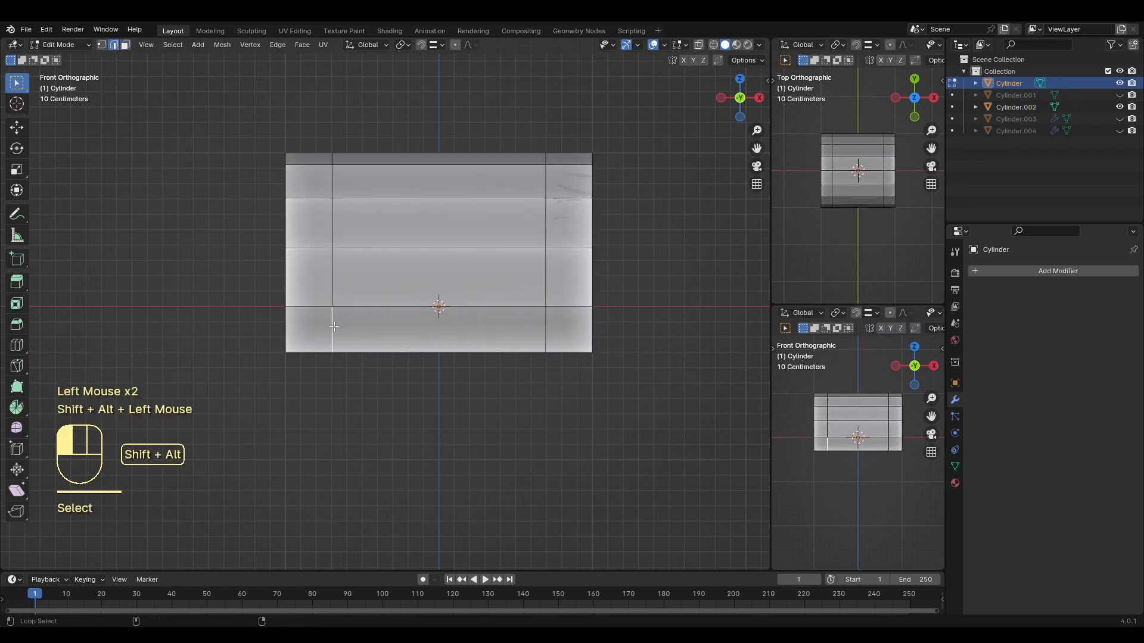
click(332, 327)
alt+click(332, 326)
alt+shift+click(547, 333)
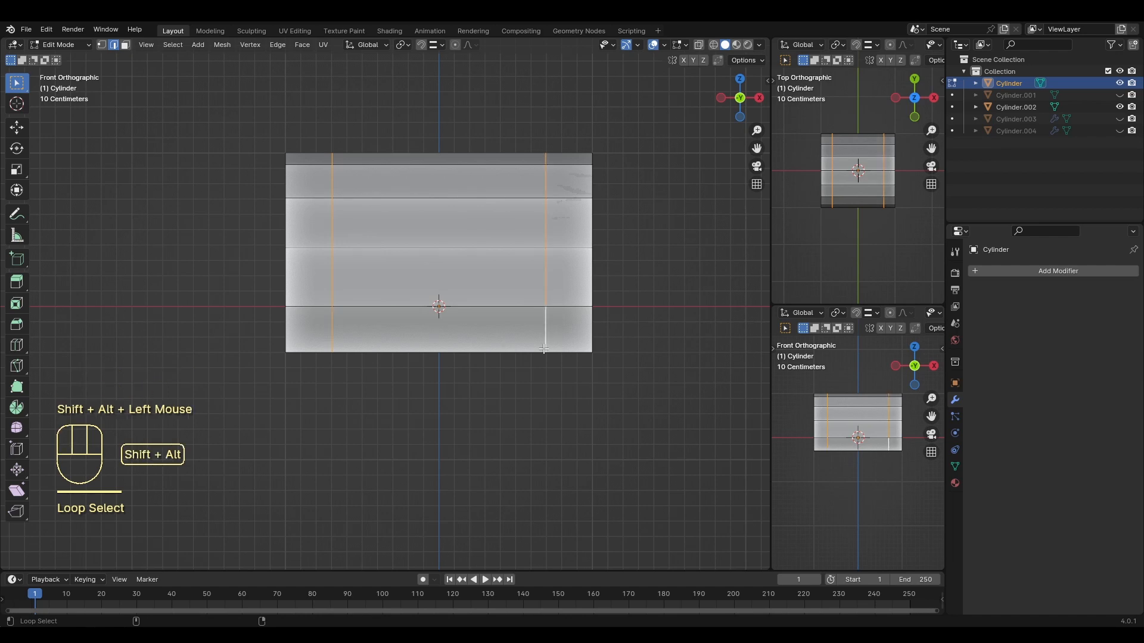
key(x)
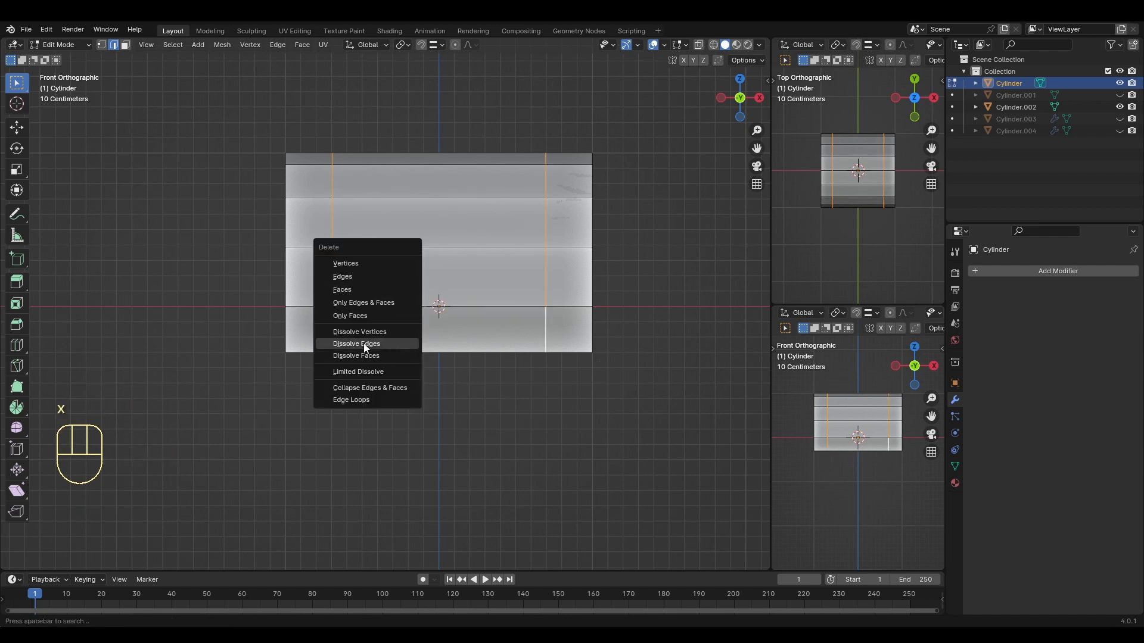
click(363, 344)
key(Tab)
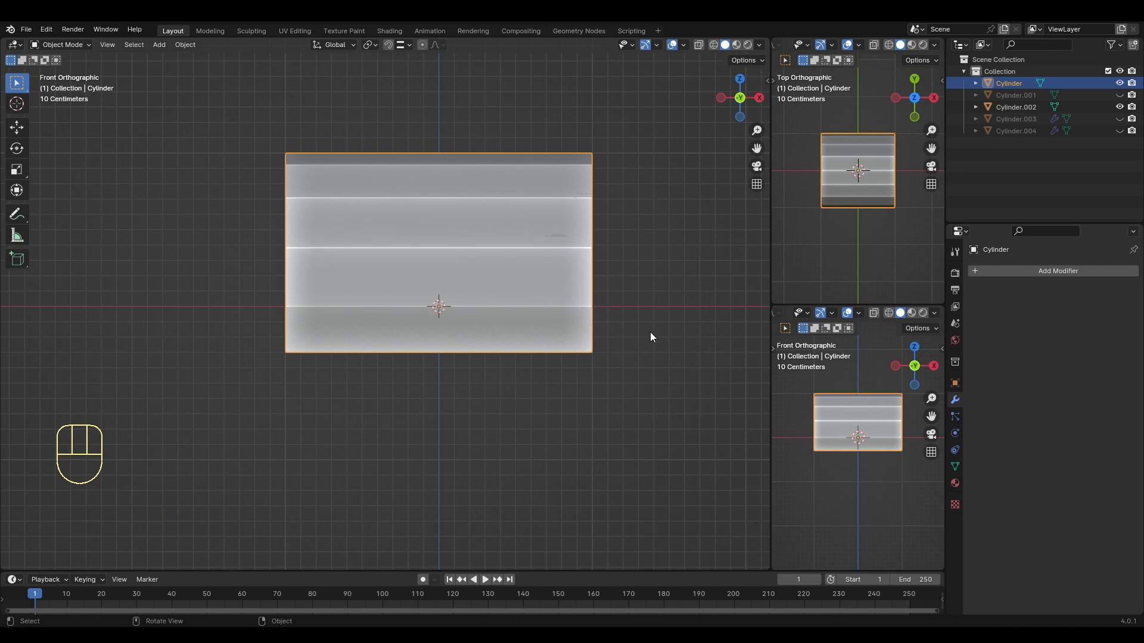
Step: Fit the lid shell inside the arched frame by scaling it uniformly by 0.923 and again by 1.015
key(s)
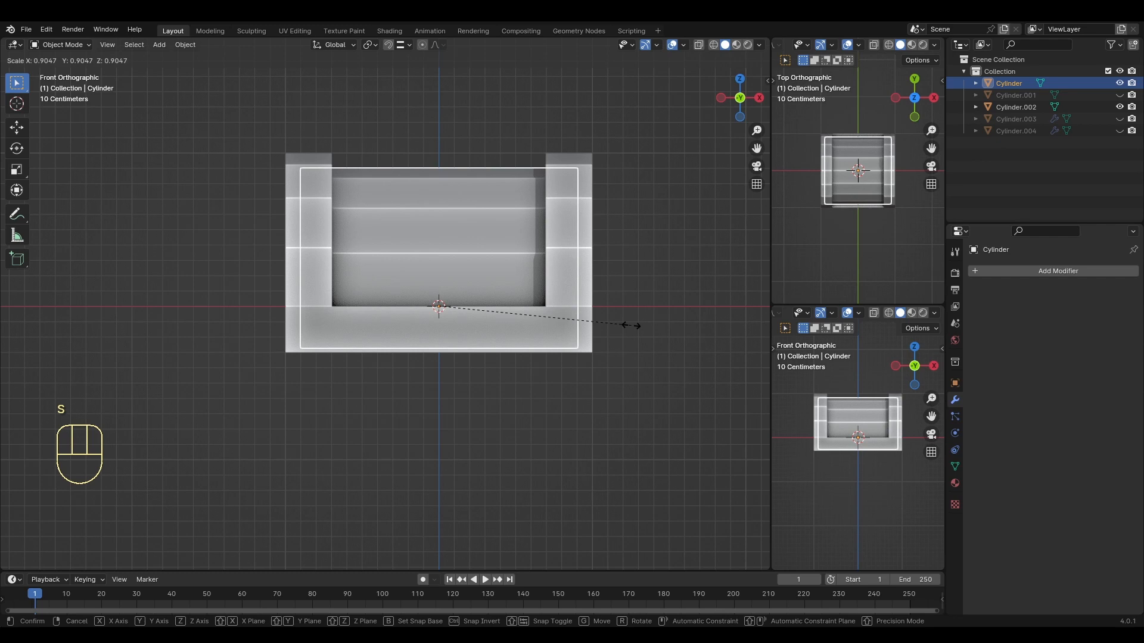
click(635, 327)
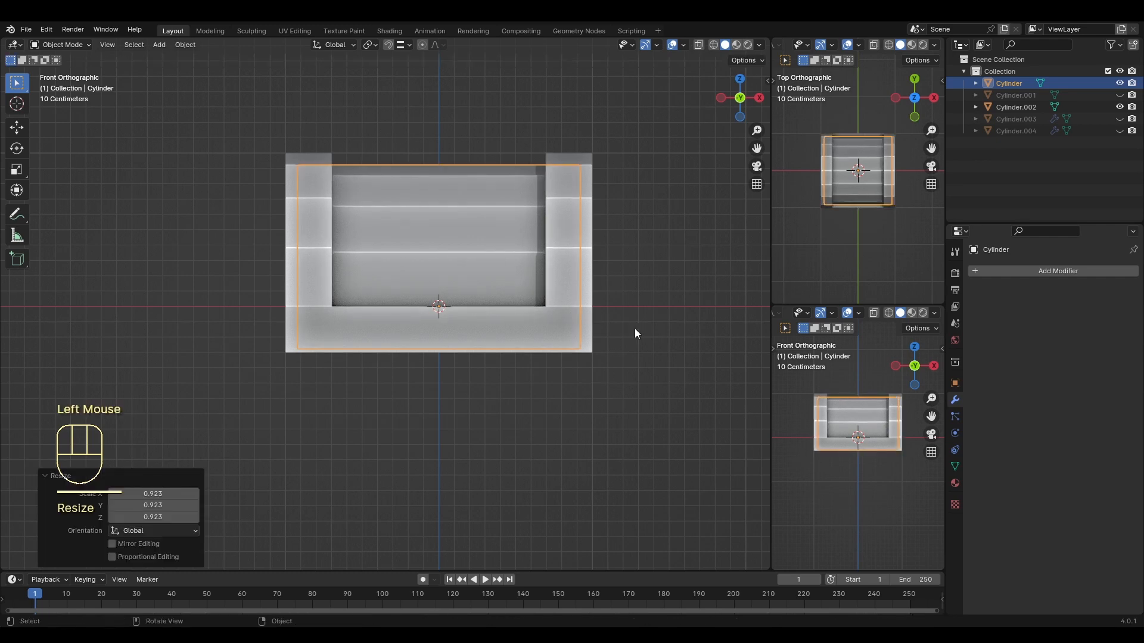
middle_drag(636, 327, 606, 336)
scroll(606, 336, up, 2)
key(s)
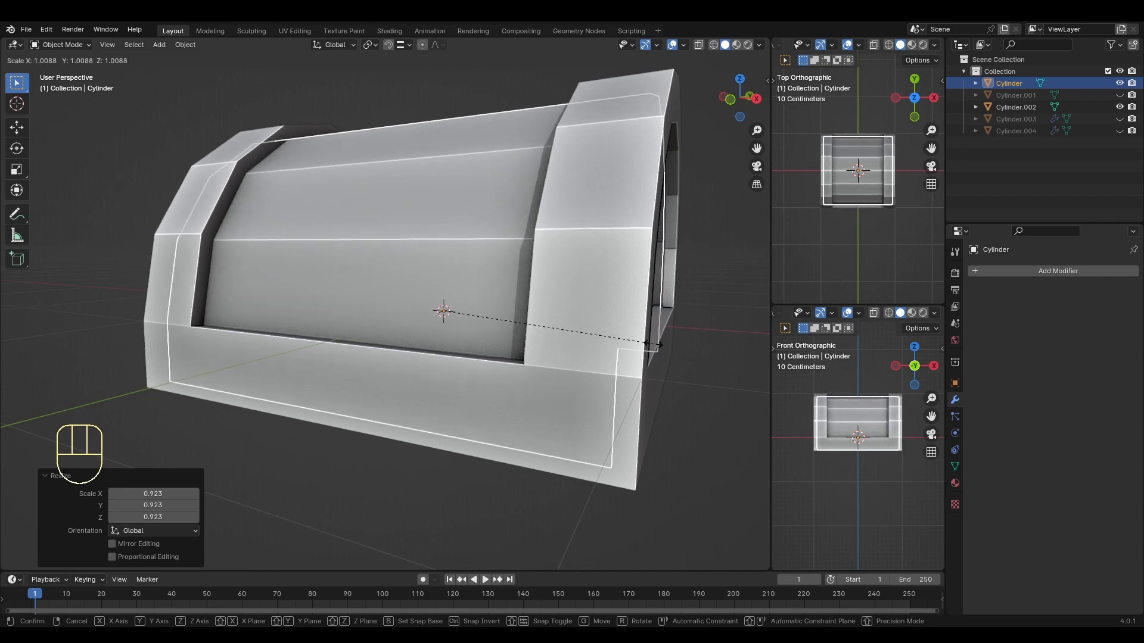
click(655, 345)
Step: Refine the lid shell's fit against the inner rims by scaling it uniformly by 0.961 and again by 1.040
middle_drag(656, 346, 608, 145)
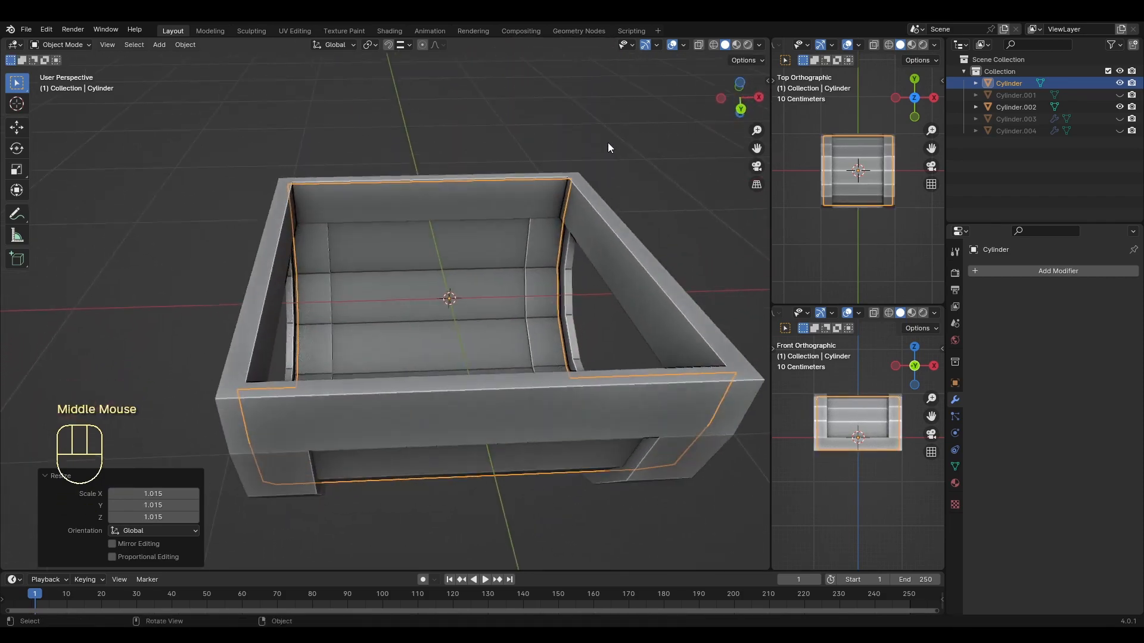
scroll(570, 309, up, 3)
middle_drag(569, 309, 449, 282)
key(s)
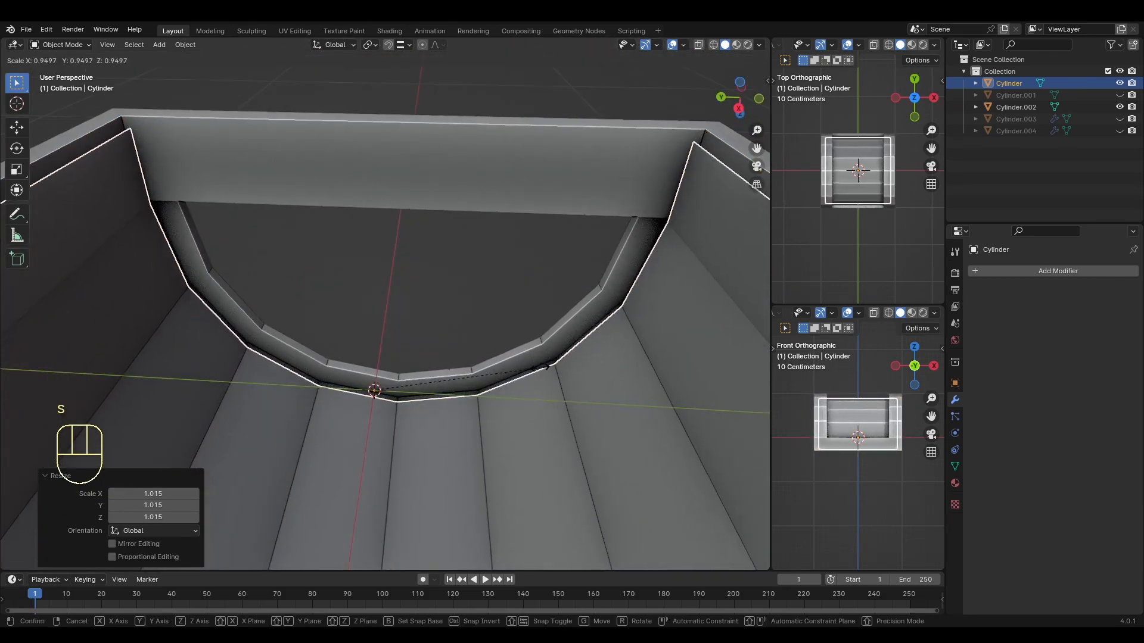
click(542, 366)
scroll(542, 366, down, 2)
middle_drag(542, 366, 553, 389)
key(KP_1)
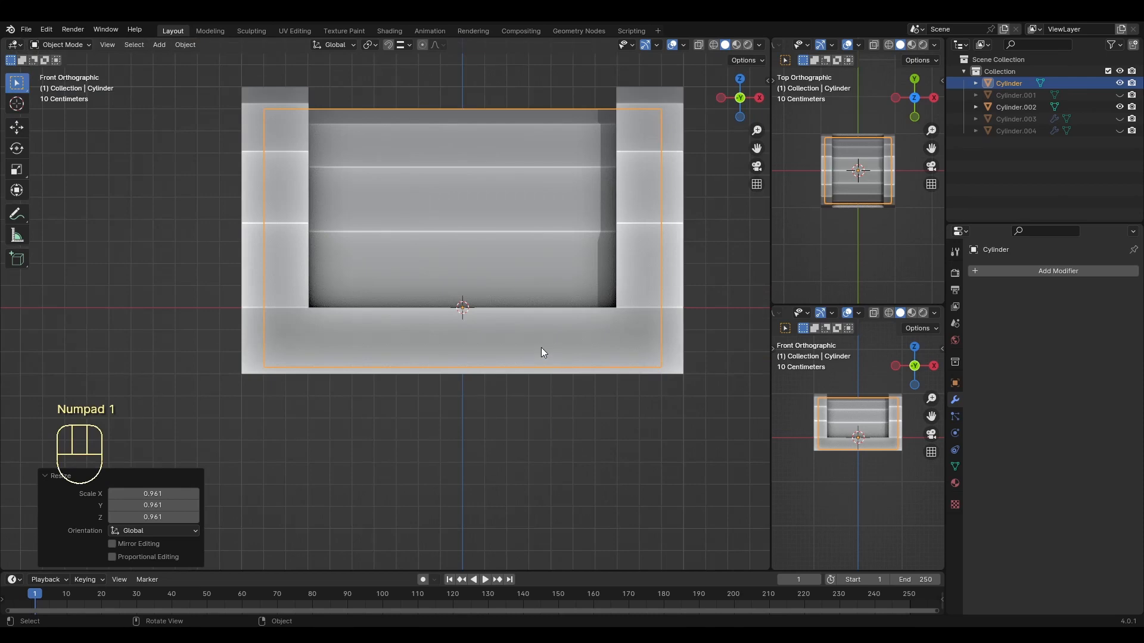
key(s)
click(544, 346)
middle_drag(545, 344, 605, 304)
scroll(606, 304, down, 2)
key(KP_1)
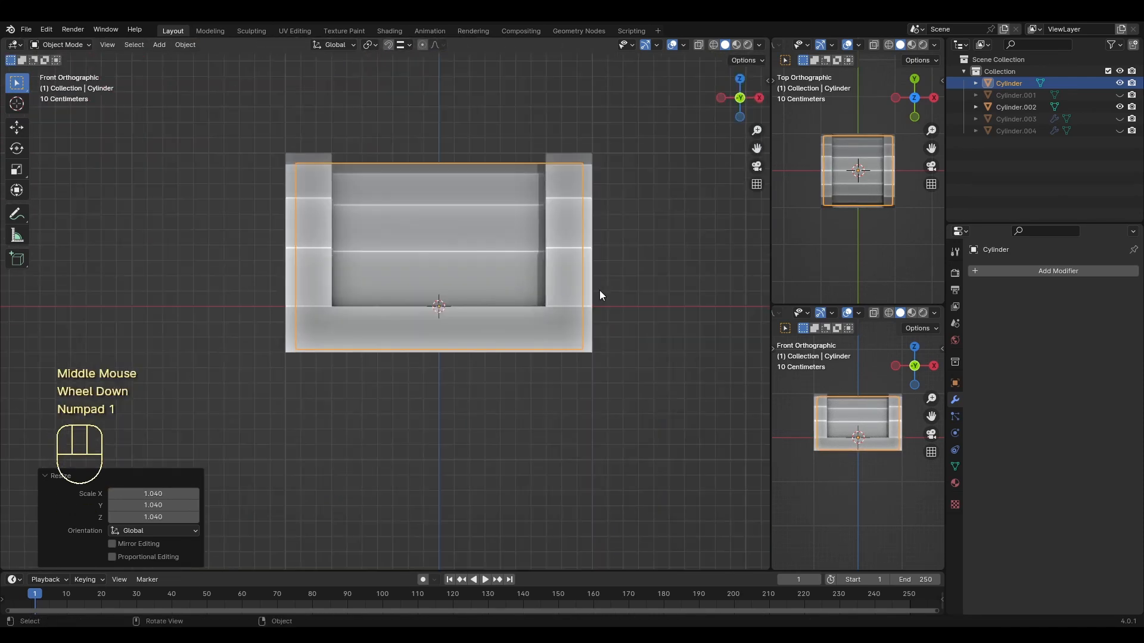
Step: Inset all faces of the lid shell individually with a thickness of 0.002 m
key(Tab)
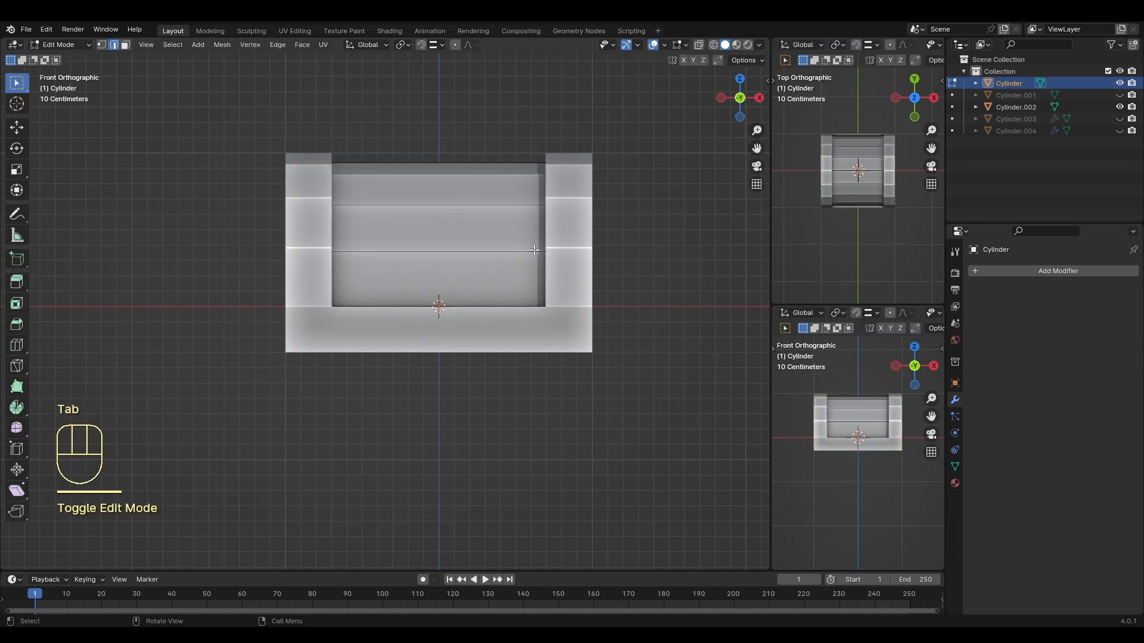
click(480, 277)
click(125, 45)
click(398, 278)
key(a)
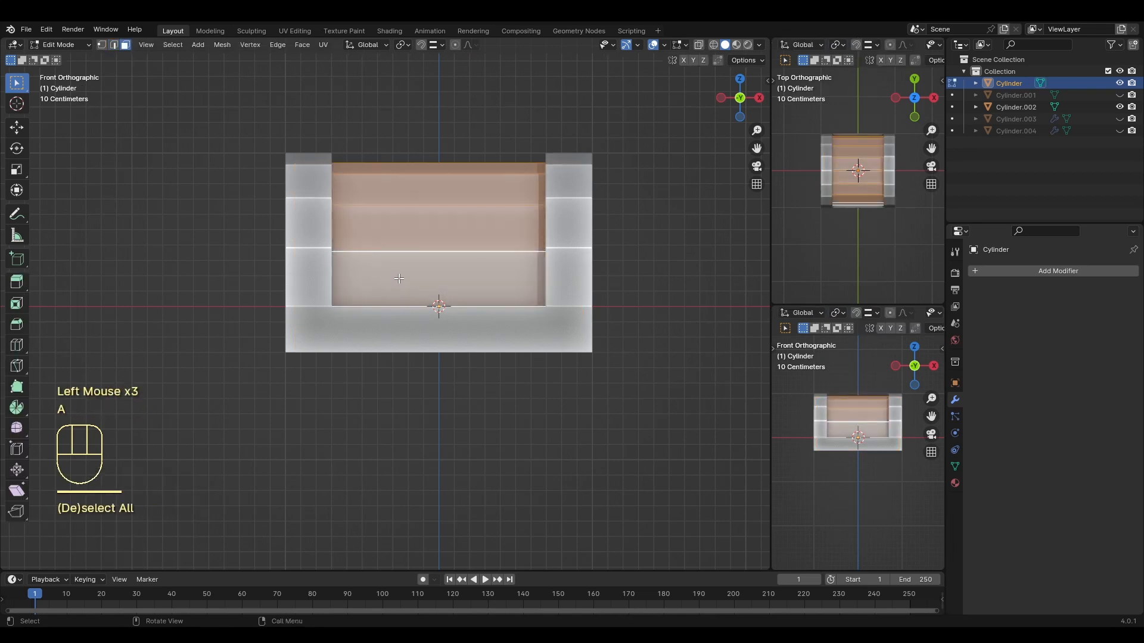
key(i)
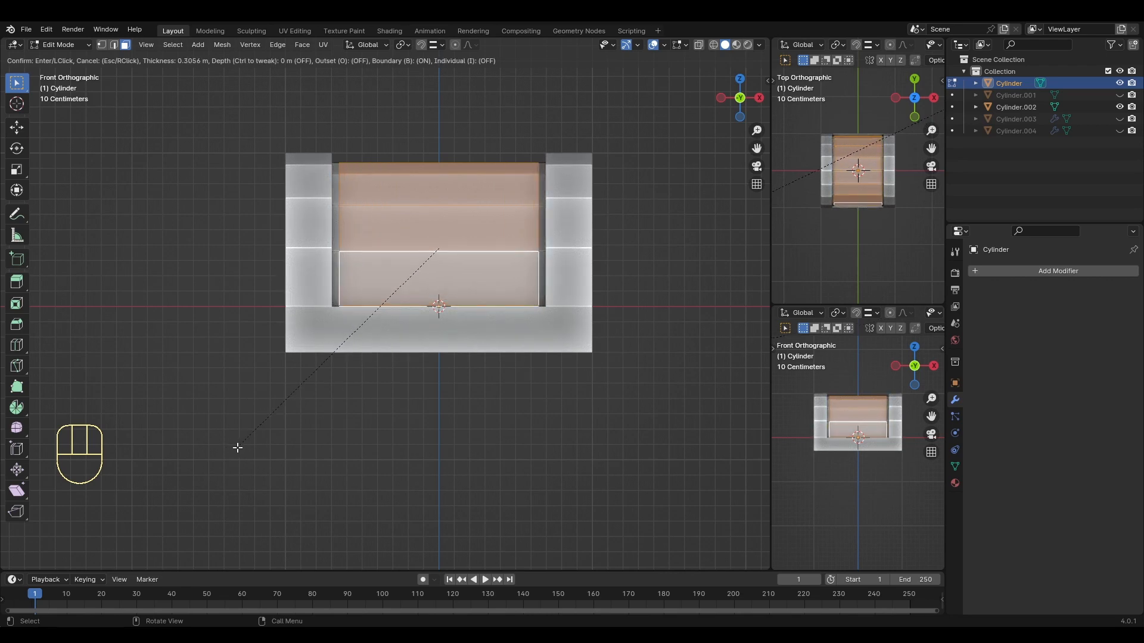
click(238, 447)
click(136, 544)
click(178, 492)
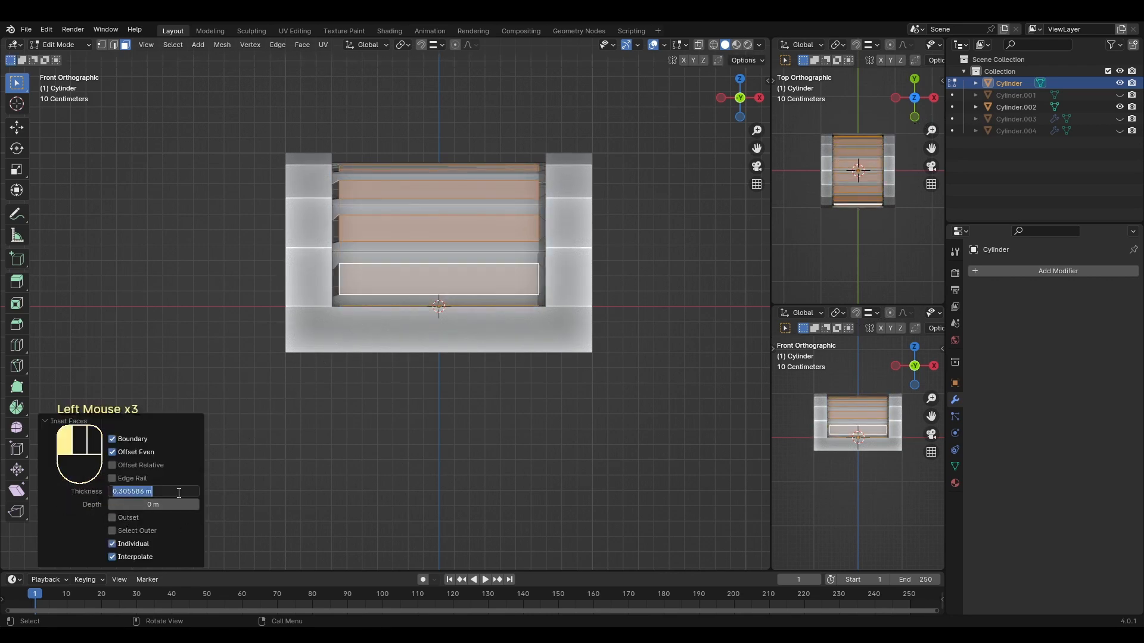
text(0.002)
key(Return)
Step: Invert the selection to the thin inset borders and delete those faces, leaving gaps between the lid planks
click(173, 45)
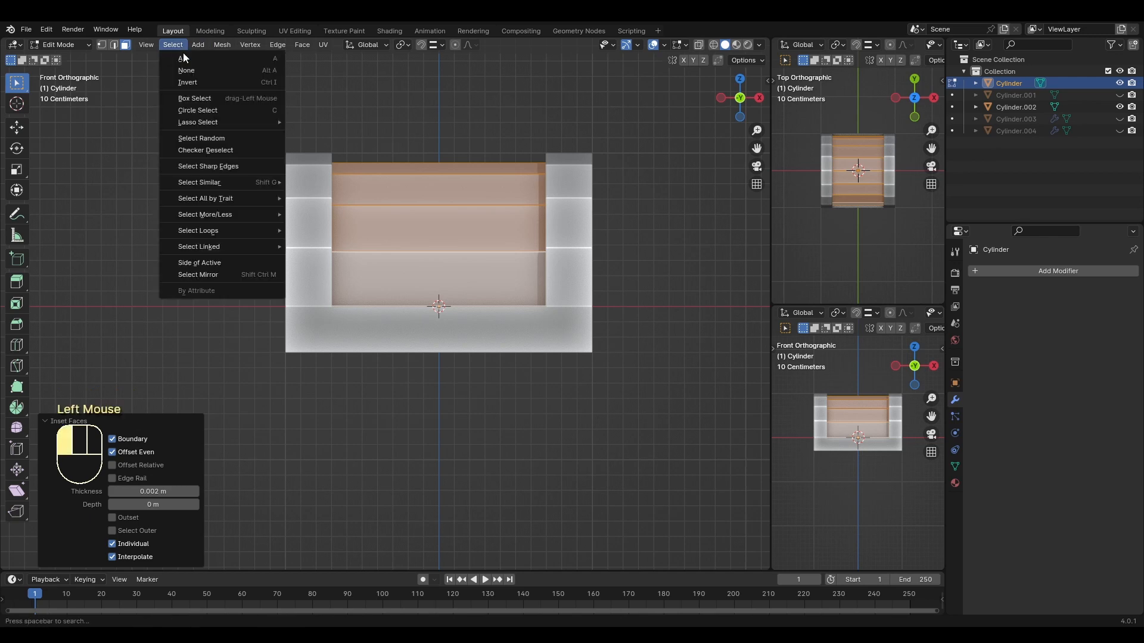
click(193, 80)
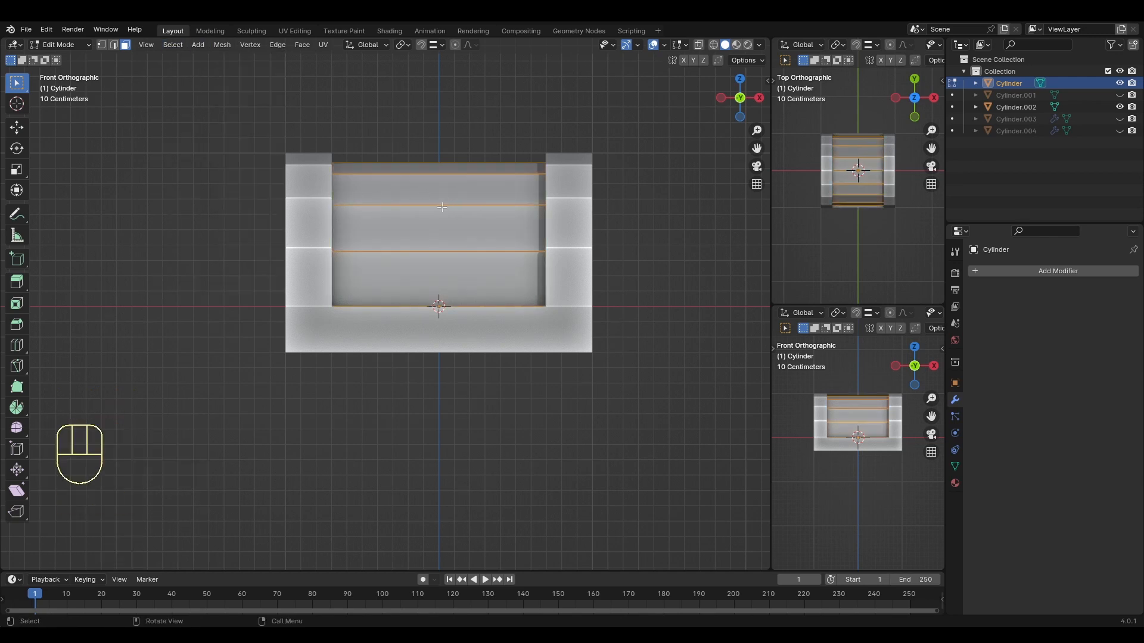
key(x)
click(420, 152)
mouse_move(517, 263)
middle_down()
mouse_move(439, 309)
mouse_move(524, 274)
middle_up()
scroll(523, 273, up, 2)
middle_drag(454, 247, 676, 321)
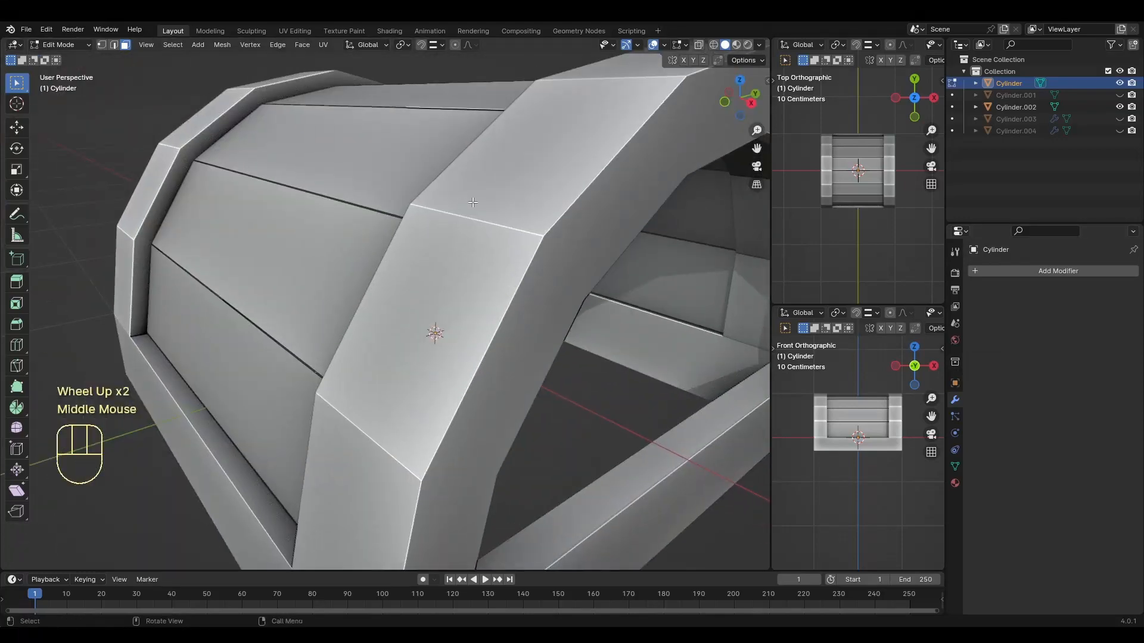
scroll(349, 210, down, 3)
click(349, 211)
key(g)
right_click(357, 95)
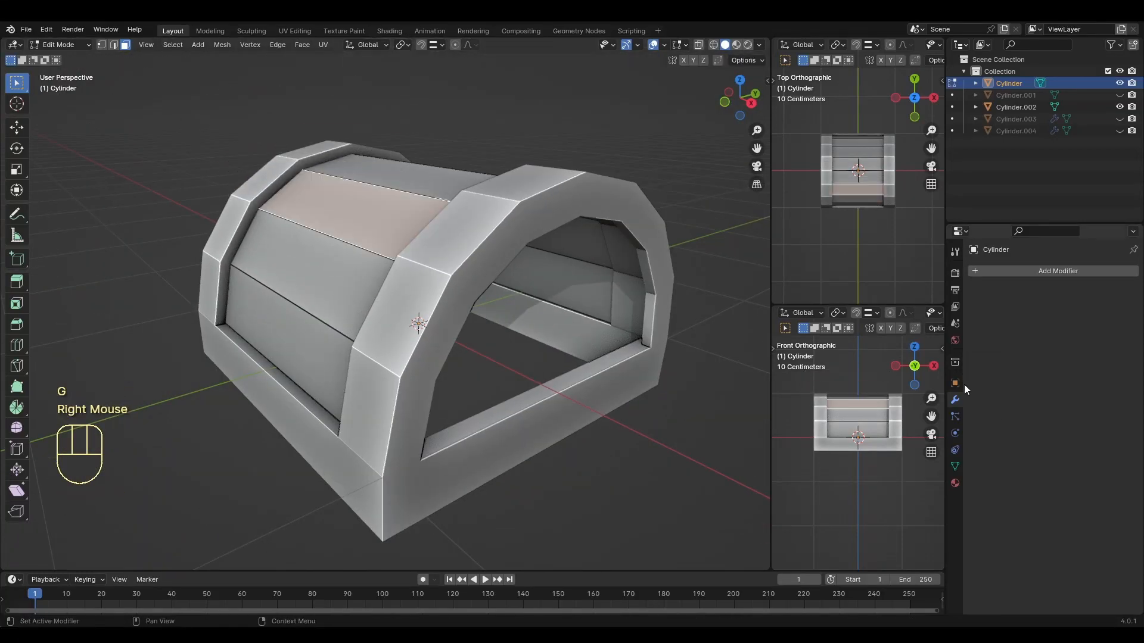
Step: Add a Solidify modifier to the lid planks with a thickness of 0.04 m
click(1047, 269)
mouse_move(1028, 264)
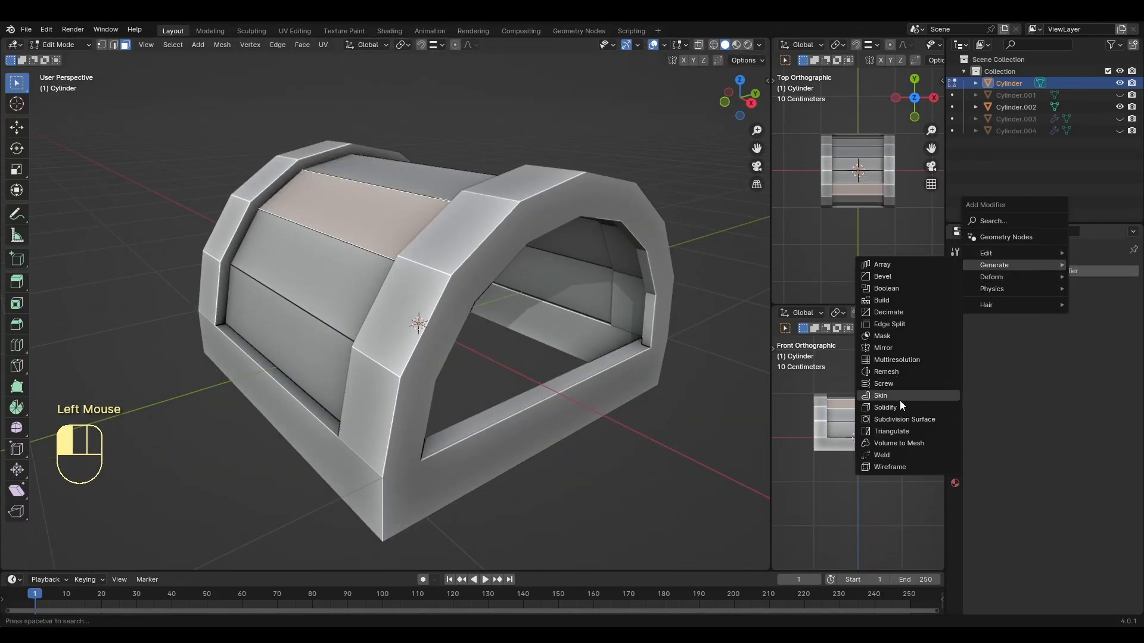
click(899, 400)
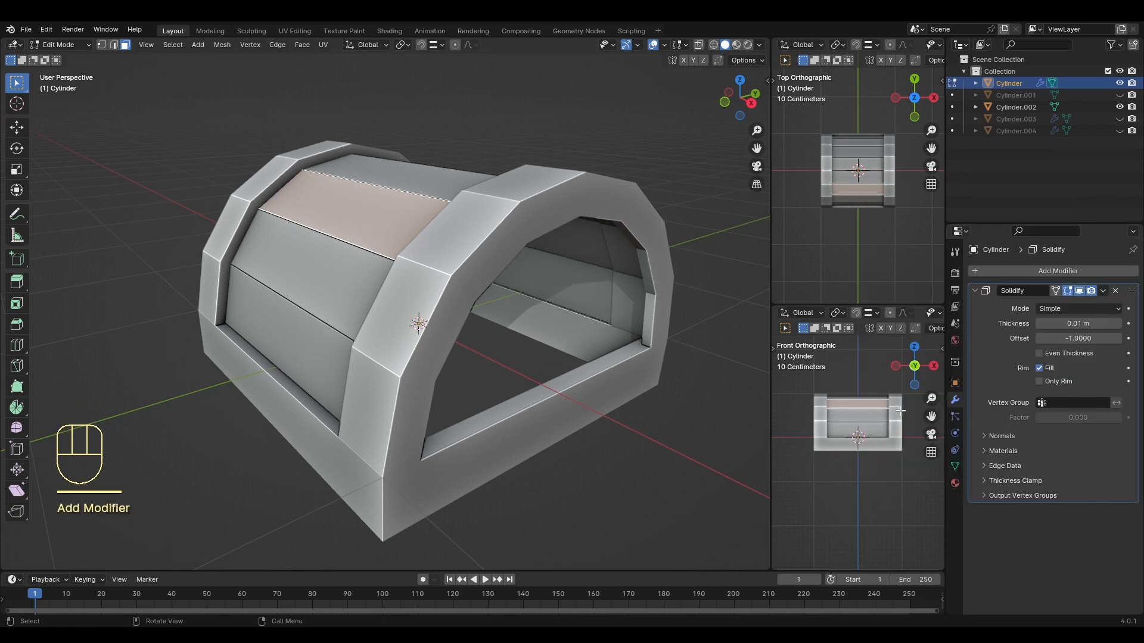
click(1120, 323)
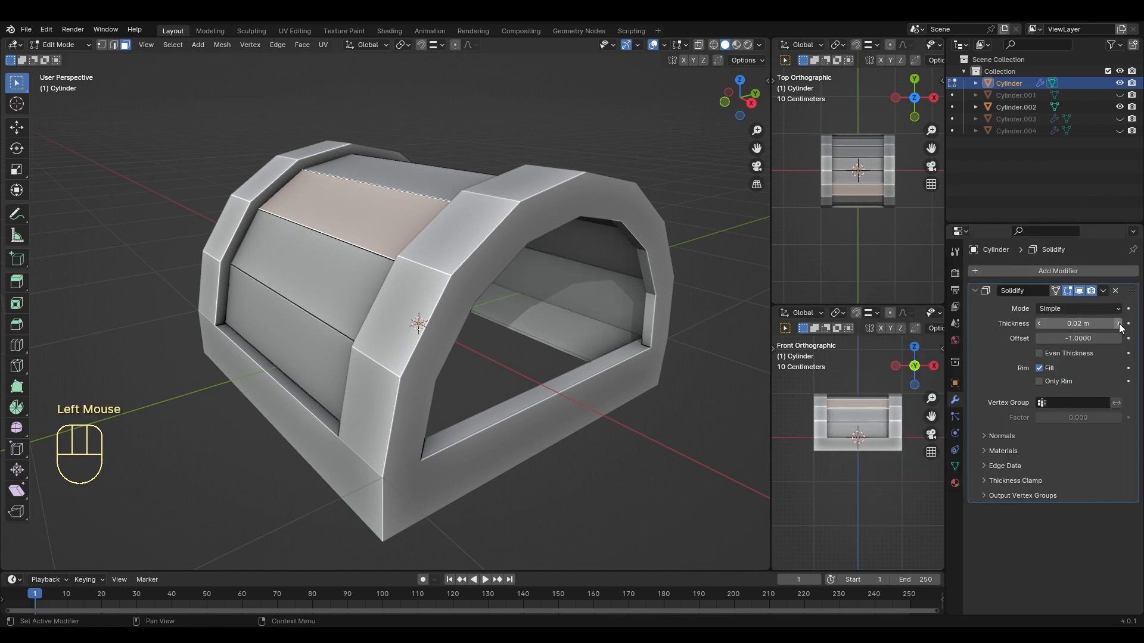
click(1119, 324)
click(1120, 323)
Step: Examine the thickened lid planks from outside, inside and below for their fit within the frame
middle_drag(667, 334, 755, 401)
scroll(690, 345, up, 2)
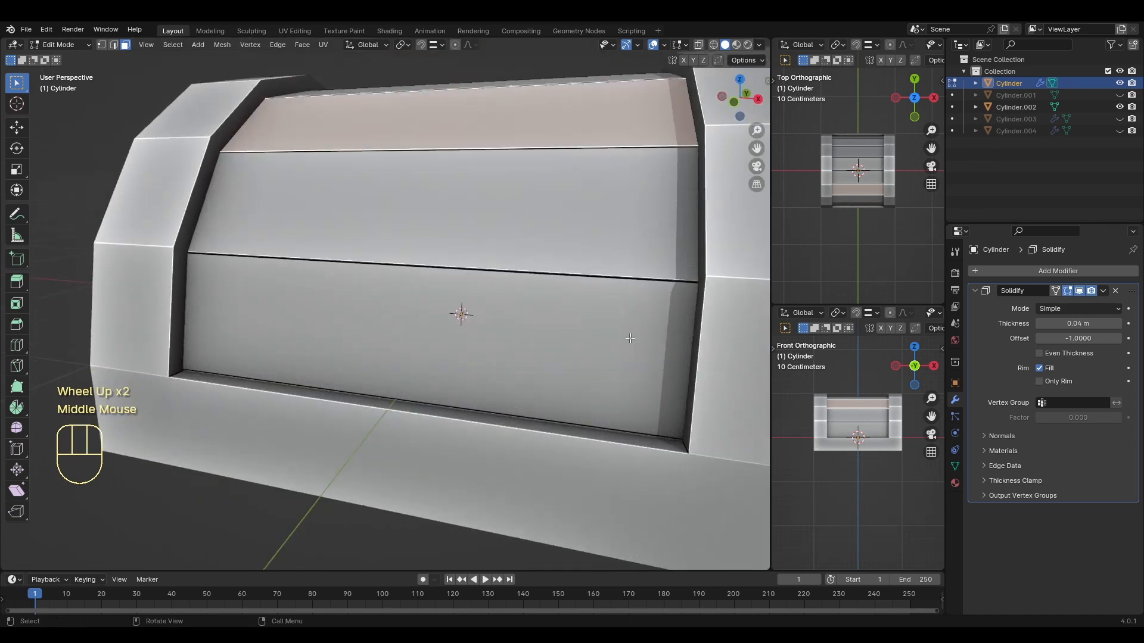
middle_drag(626, 387, 14, 254)
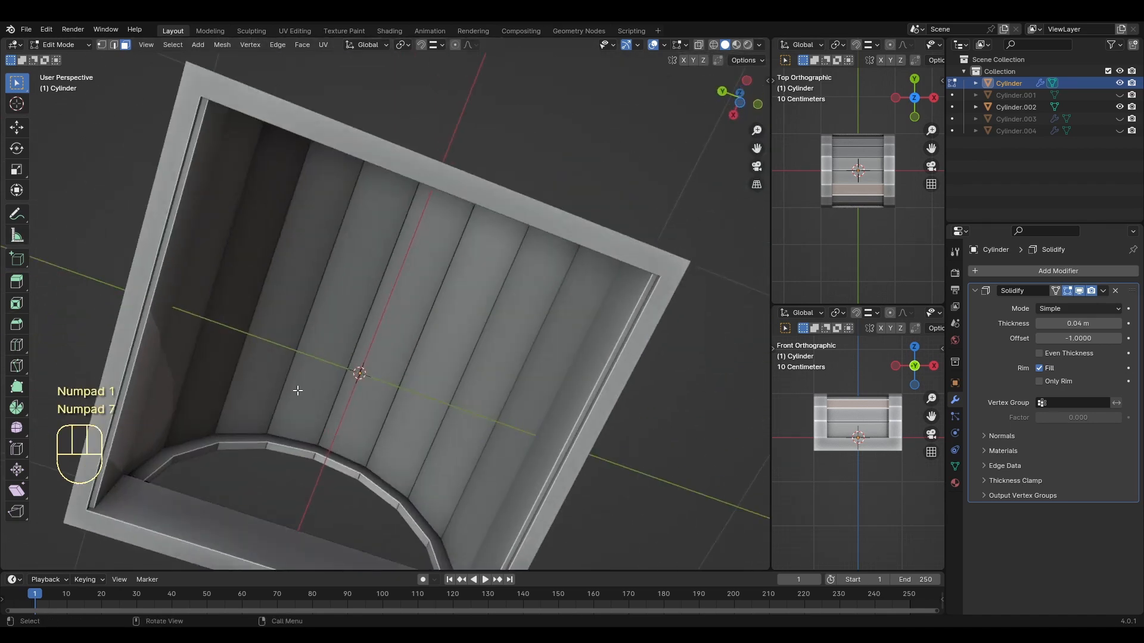
key(KP_1)
key(KP_7)
key(ctrl+KP_7)
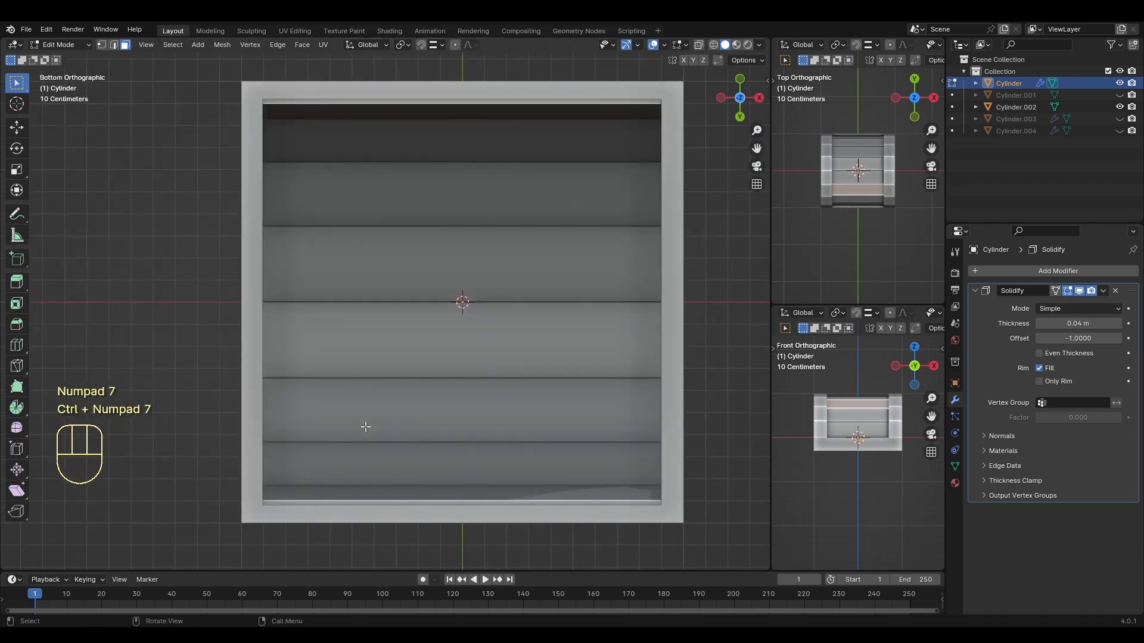
key(KP_1)
middle_drag(447, 406, 637, 401)
scroll(534, 373, down, 4)
Step: Return to Object Mode and unhide Cylinder.001, Cylinder.003 and Cylinder.004 to show the whole chest
key(Tab)
key(KP_1)
click(1120, 96)
click(1119, 118)
click(1120, 130)
key(KP_1)
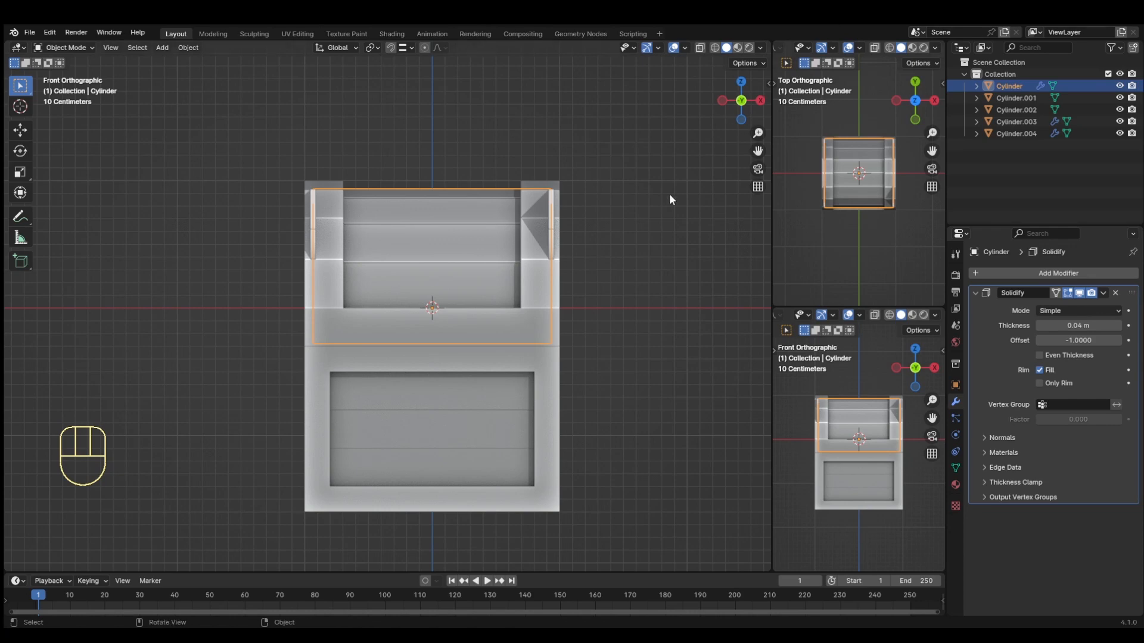
Step: Select the rectangular plank panels that fill the lid's arched ends in Object Mode
key(Tab)
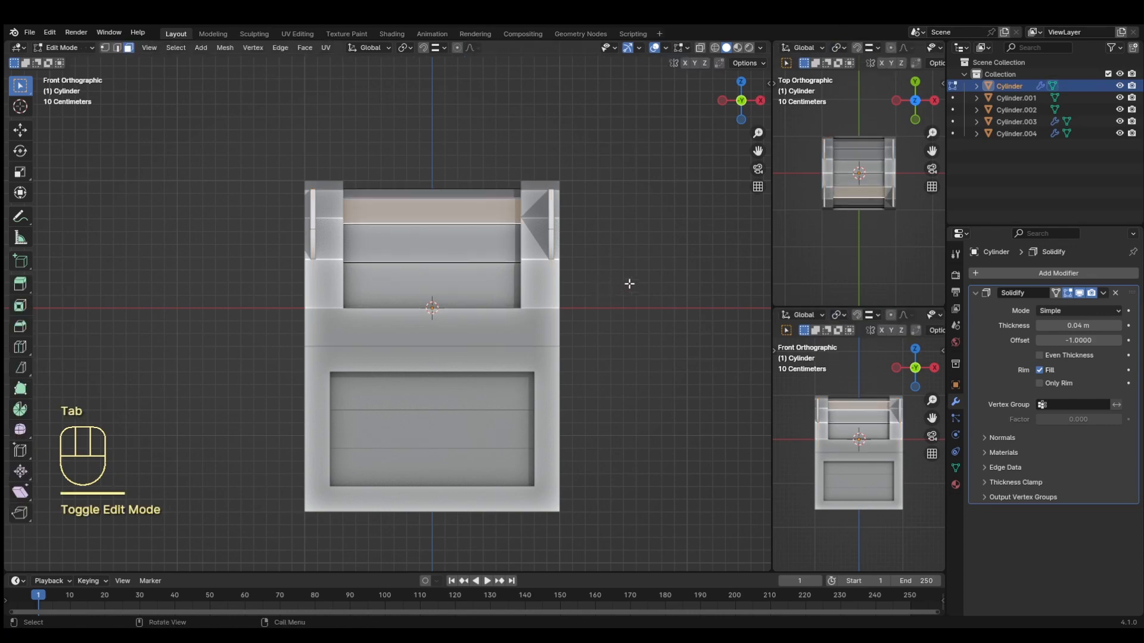
middle_drag(629, 284, 556, 286)
click(524, 241)
key(Tab)
click(434, 155)
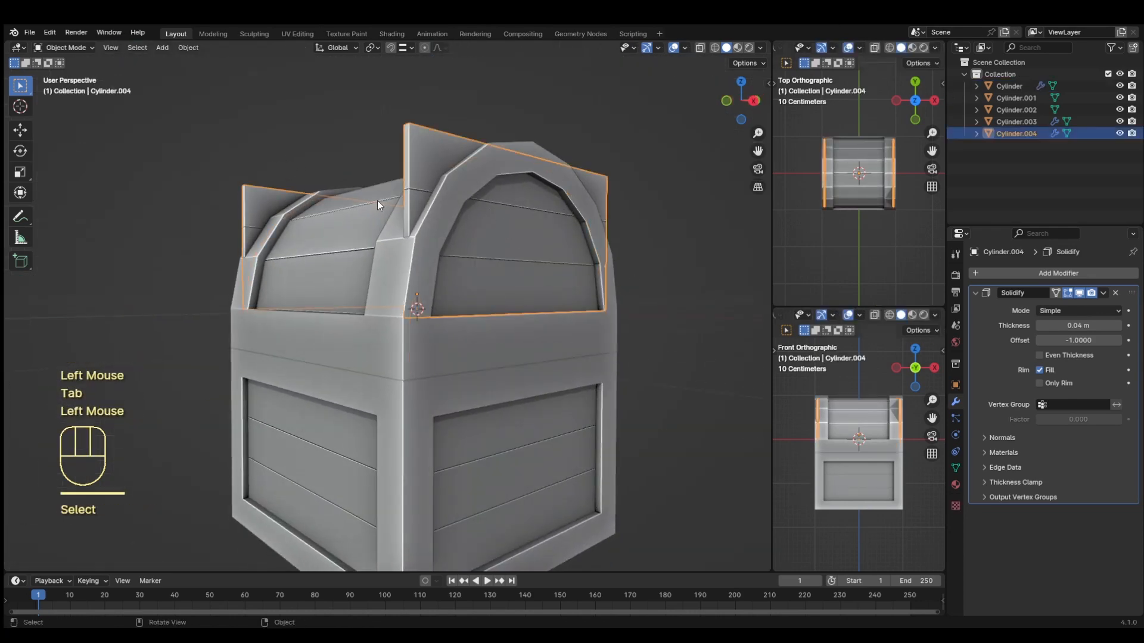
middle_drag(377, 205, 417, 234)
Step: Bisect all of the end panels along the arch's lower front slope, at about Y -1.03 m, Z 0.18 m, with Fill and Clear Outer
key(Tab)
scroll(595, 277, up, 1)
middle_drag(628, 277, 581, 277)
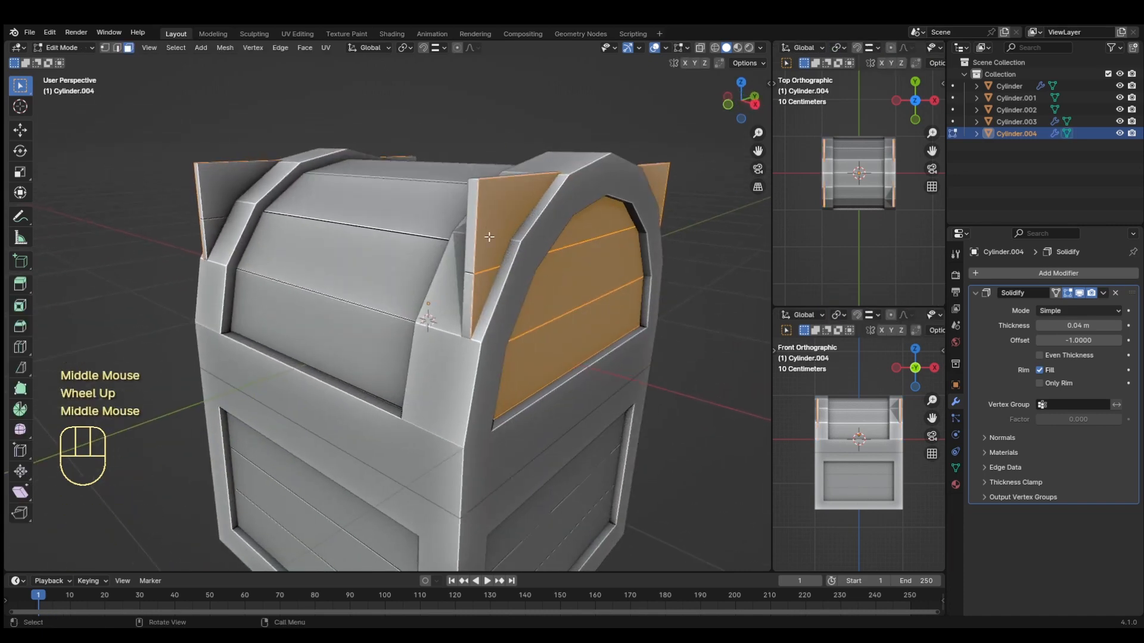
middle_drag(489, 237, 396, 319)
key(a)
key(a)
key(KP_3)
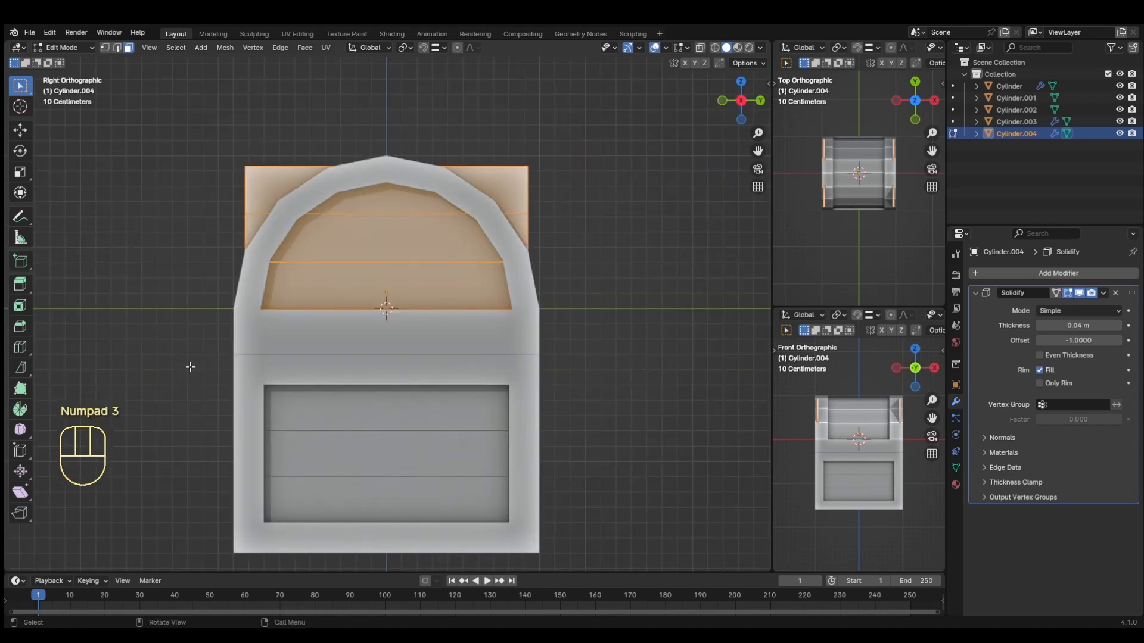
click(24, 371)
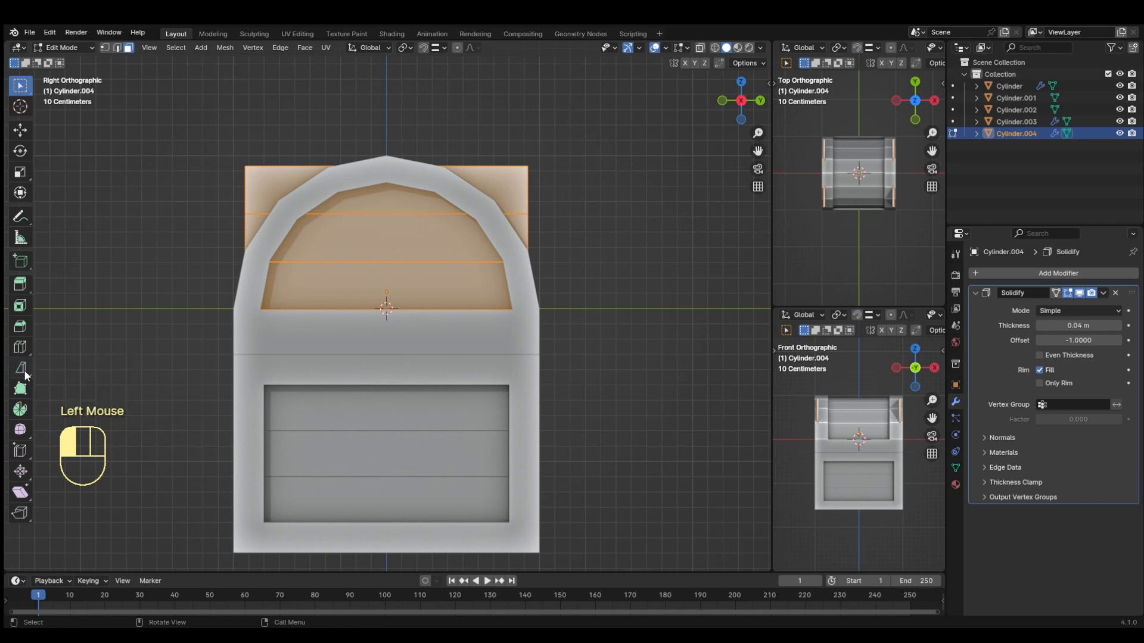
drag(22, 379, 69, 397)
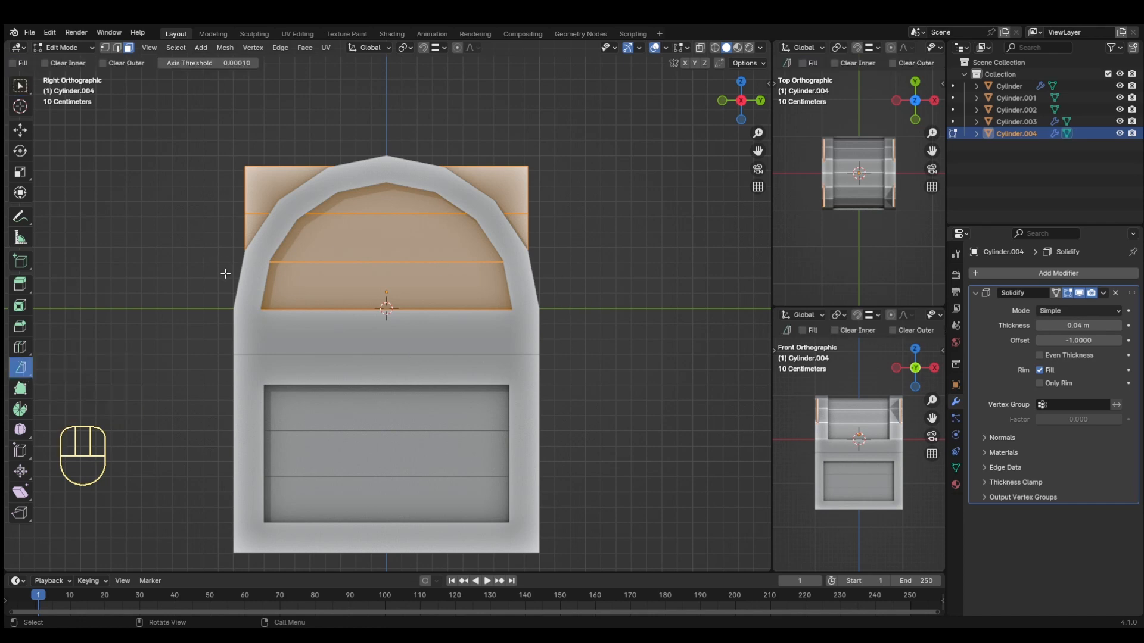
drag(225, 273, 243, 256)
drag(305, 170, 304, 157)
drag(221, 274, 226, 277)
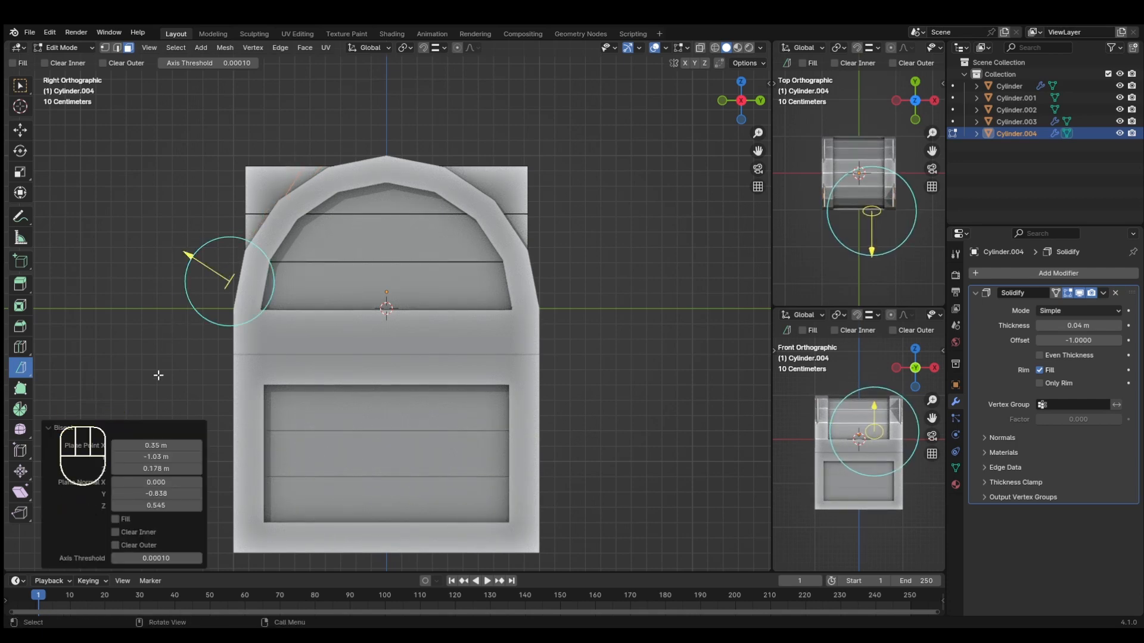
click(129, 543)
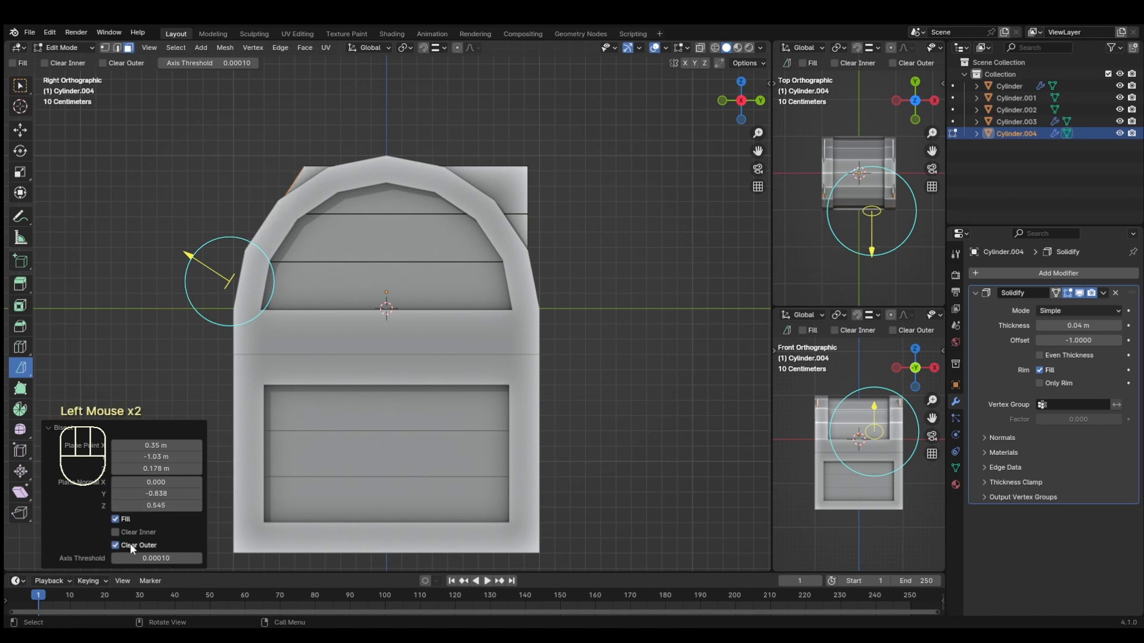
Step: Bisect all end panels along the arch's upper front slope, at about Y -0.8 m, Z 0.62 m, with Fill and Clear Outer
key(a)
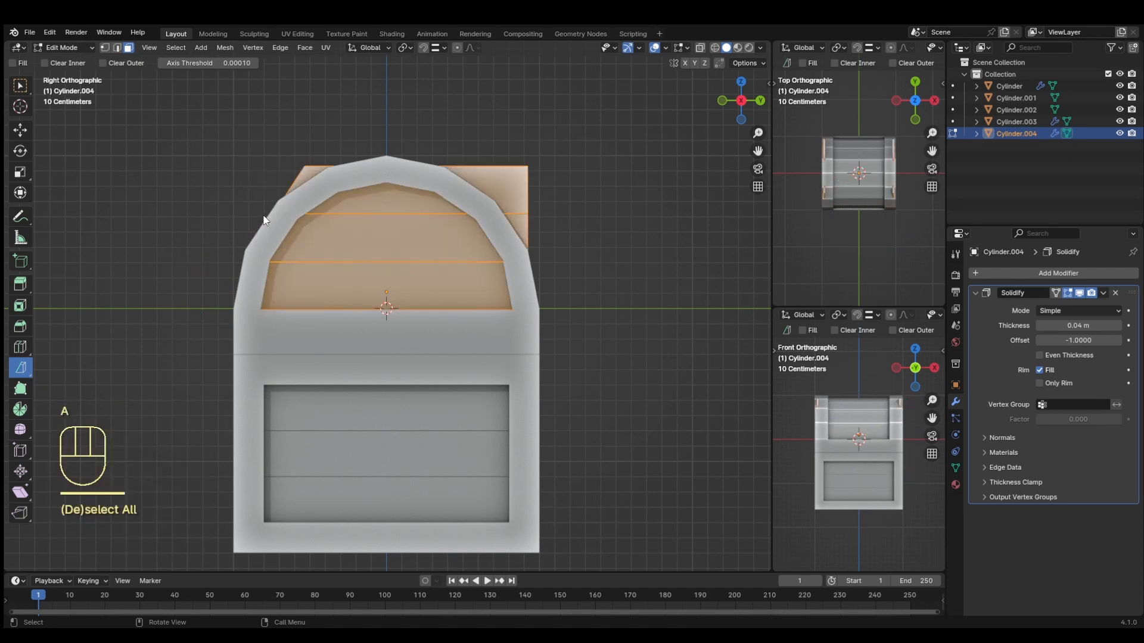
drag(262, 214, 395, 122)
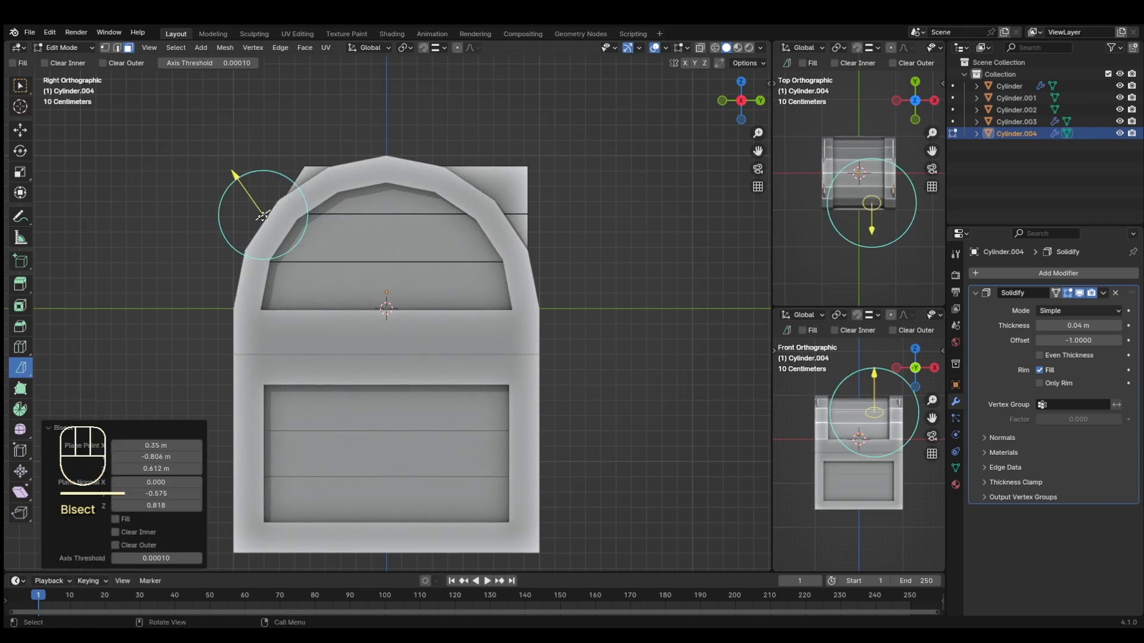
drag(262, 216, 264, 214)
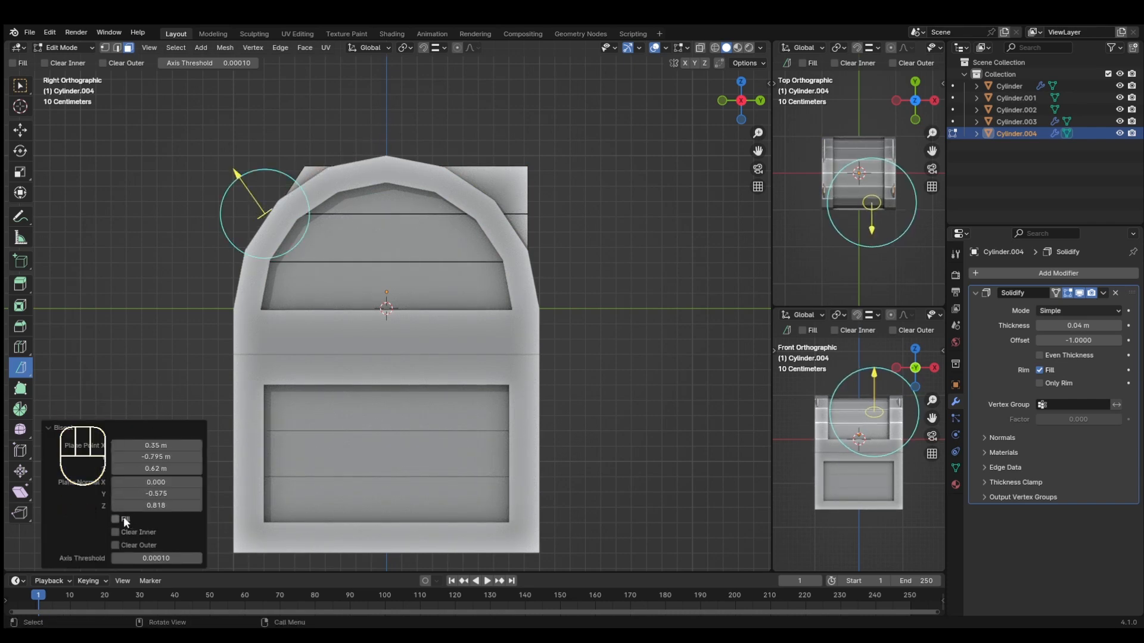
Step: Bisect all end panels along the arch's lower back slope, at about Y 1.07 m, Z 0.15 m, with Fill and Clear Inner
key(a)
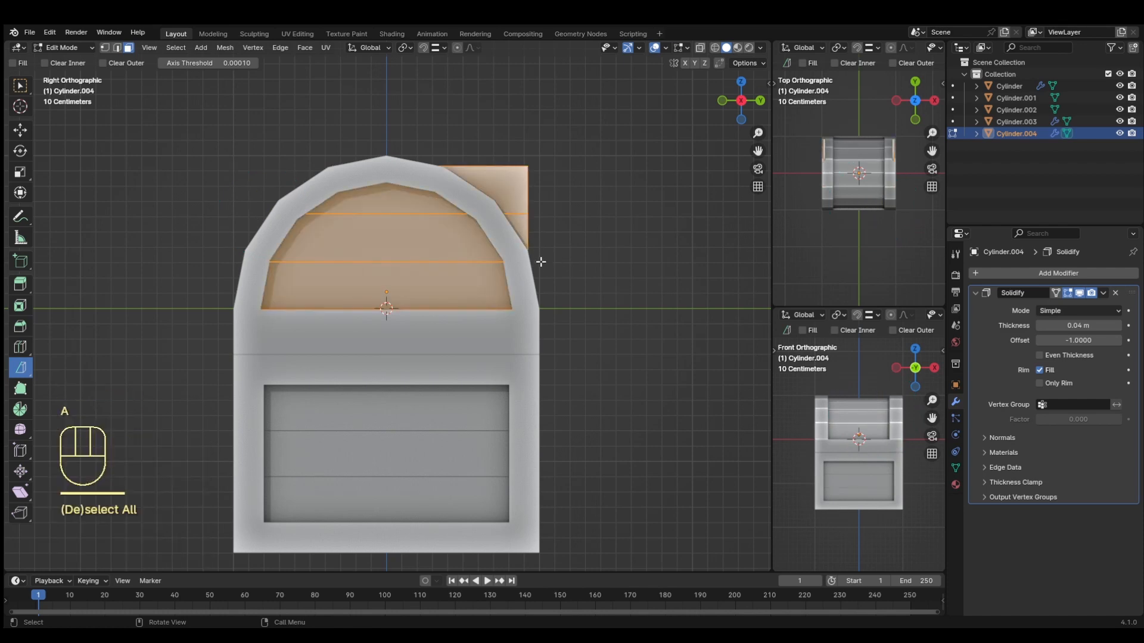
drag(553, 283, 490, 189)
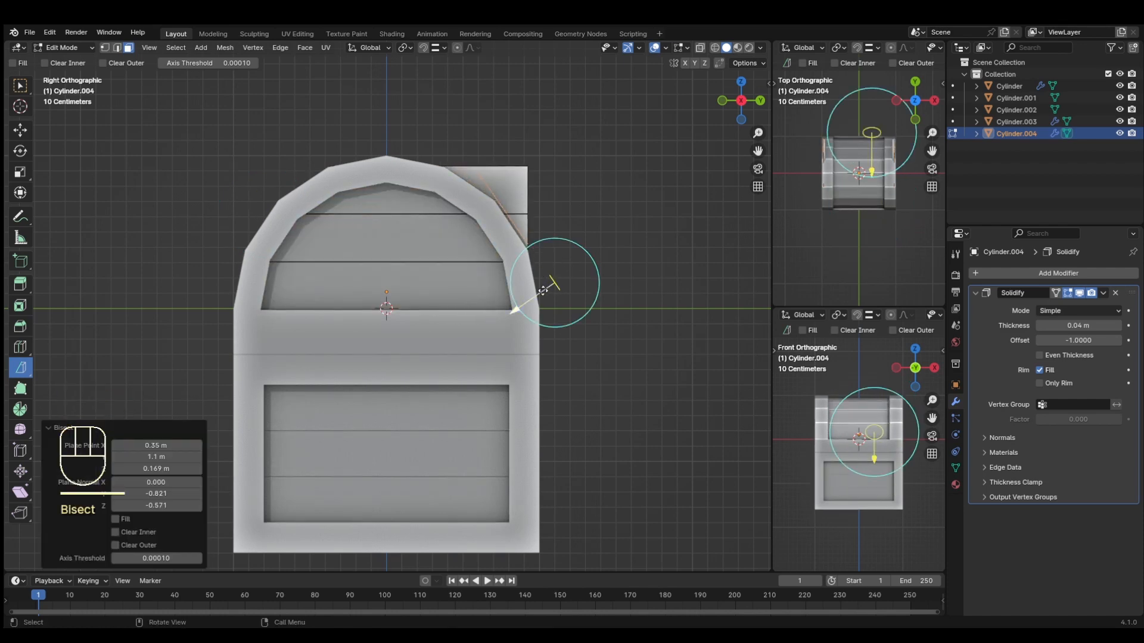
drag(546, 290, 539, 293)
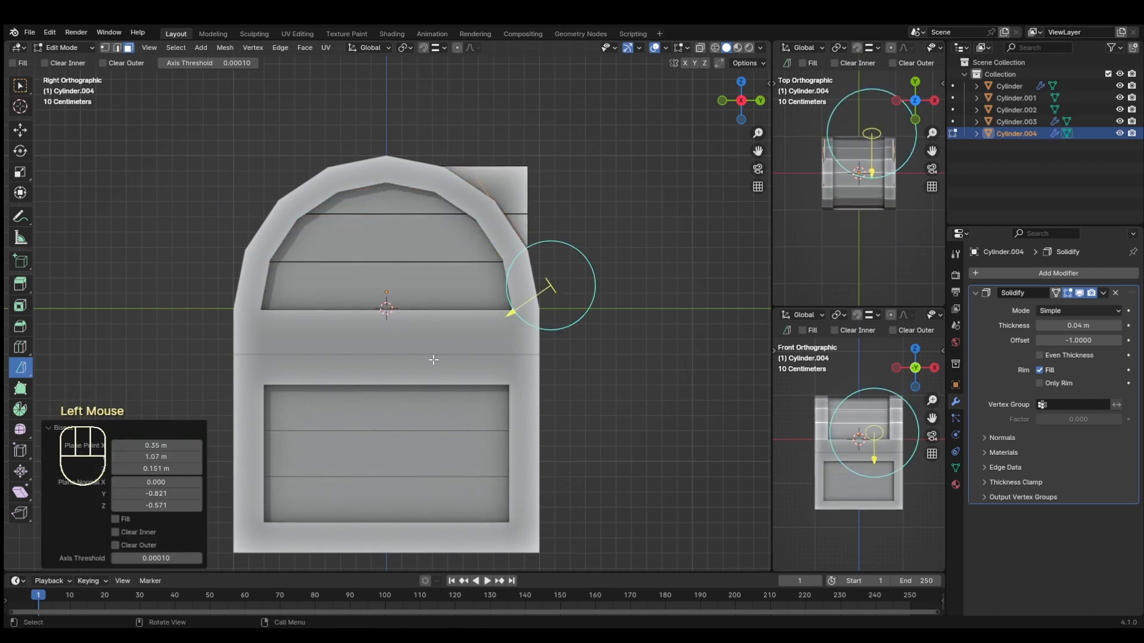
click(126, 520)
click(146, 531)
Step: Bisect all end panels along the arch's upper back slope, at about Y 0.96 m, Z 0.52 m, with Fill and Clear Inner
key(a)
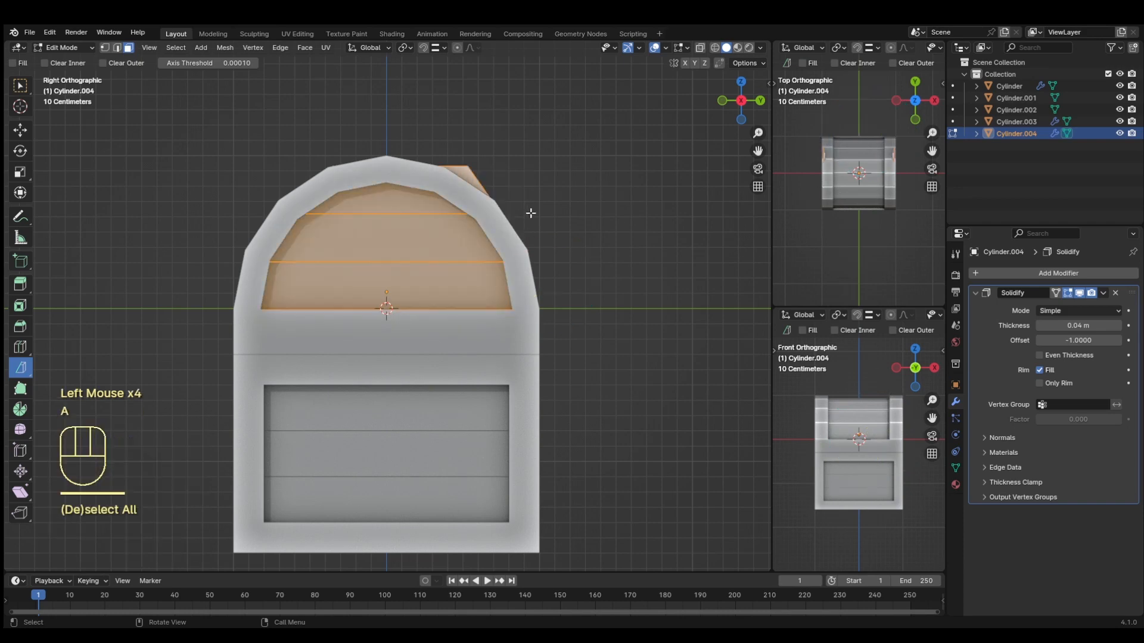
drag(534, 228, 452, 191)
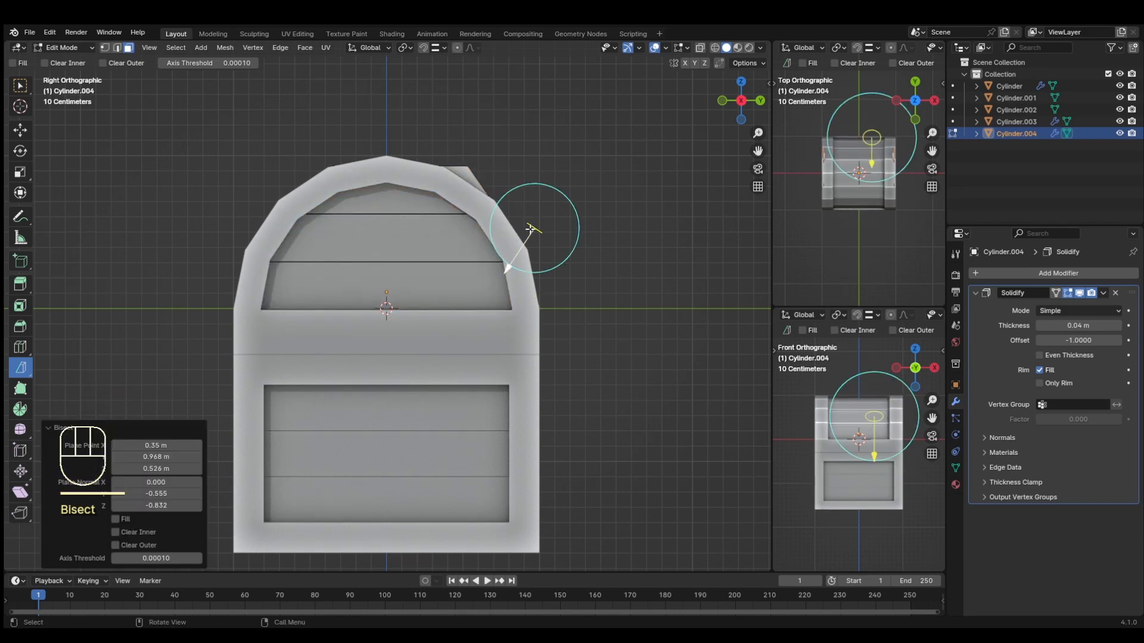
drag(530, 228, 533, 229)
drag(531, 230, 532, 232)
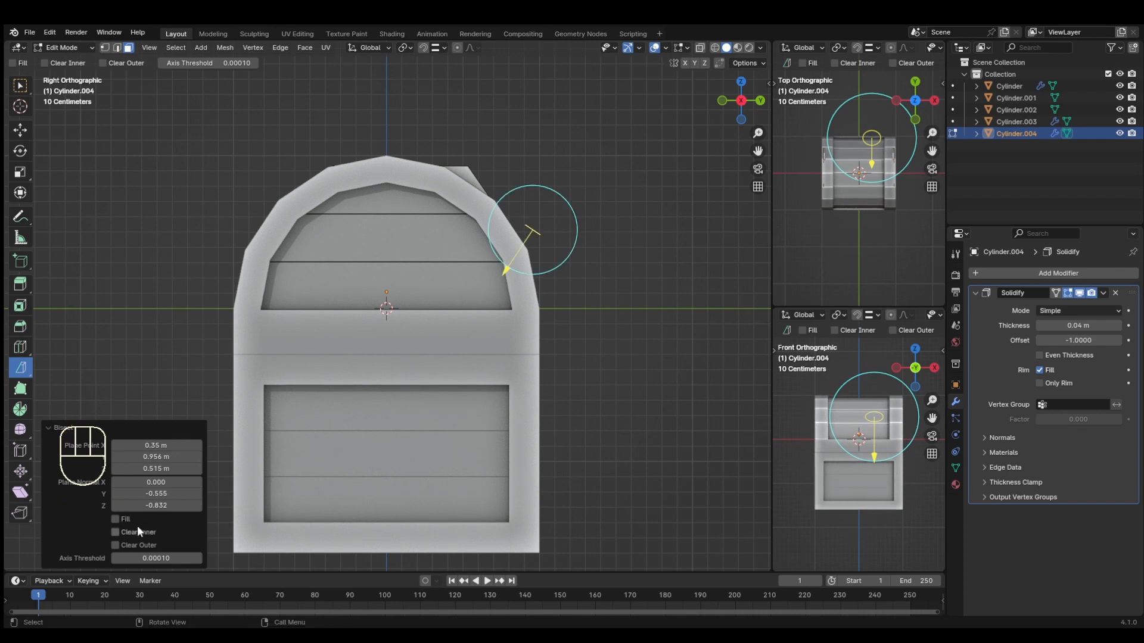
click(115, 519)
click(115, 532)
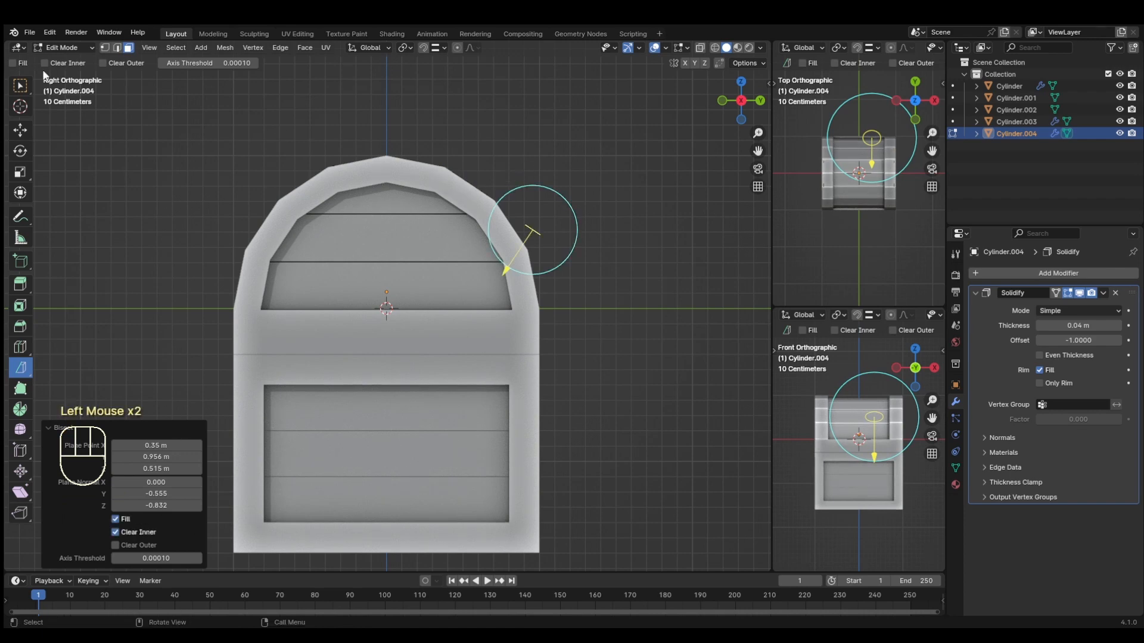
click(20, 86)
Step: Return to Object Mode and hide the chest frame Cylinder.002 to expose the lid planks and end panels from above
middle_drag(624, 296, 519, 313)
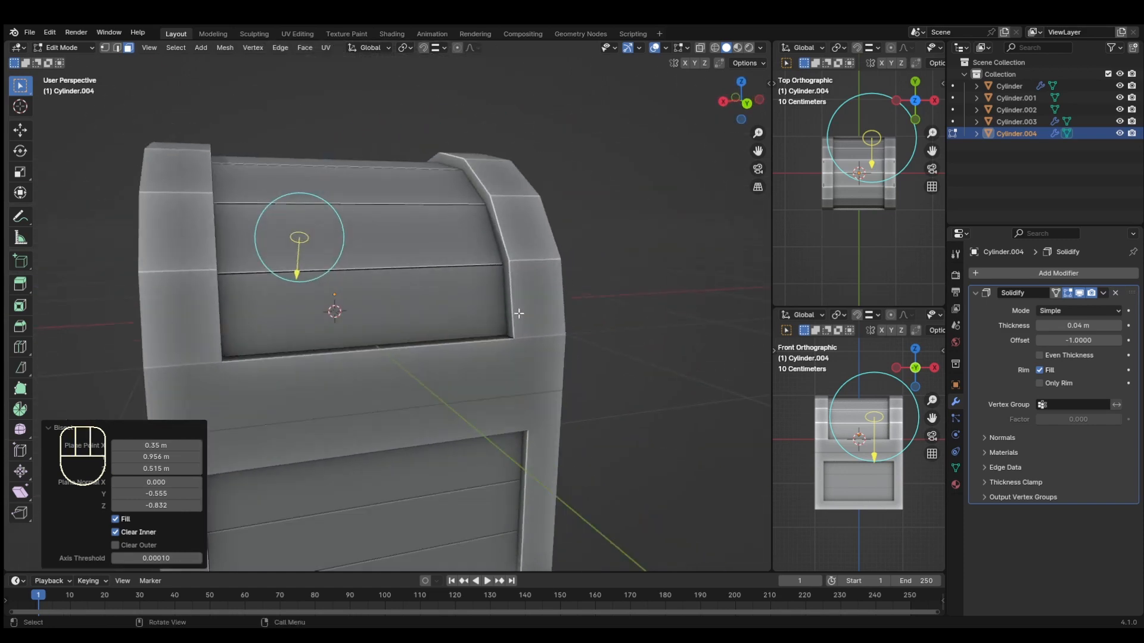
key(KP_7)
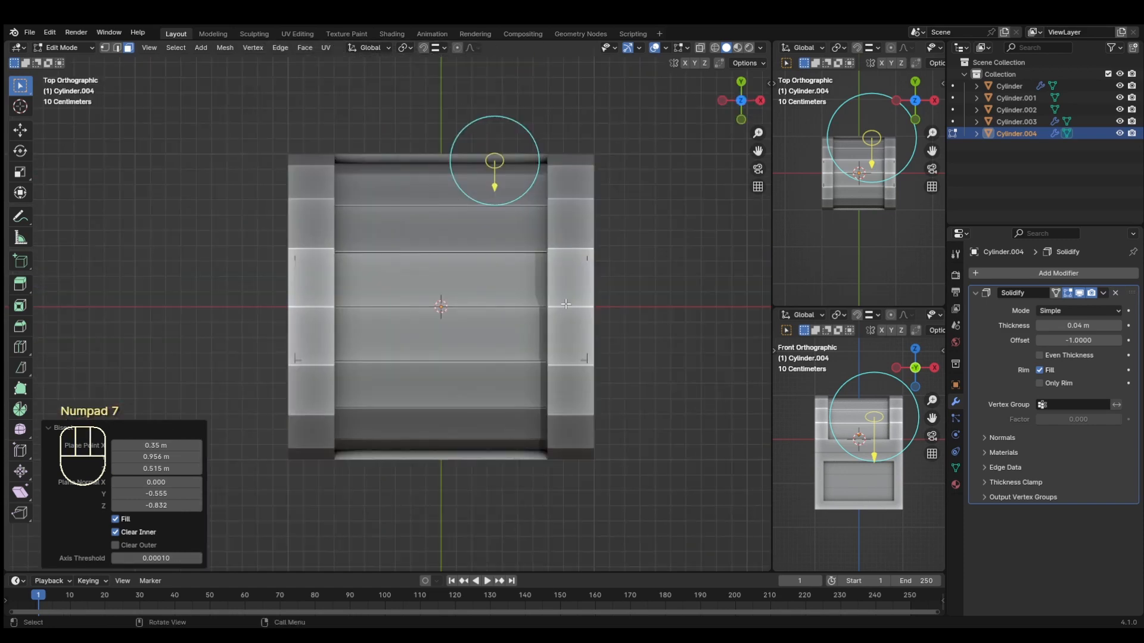
key(Tab)
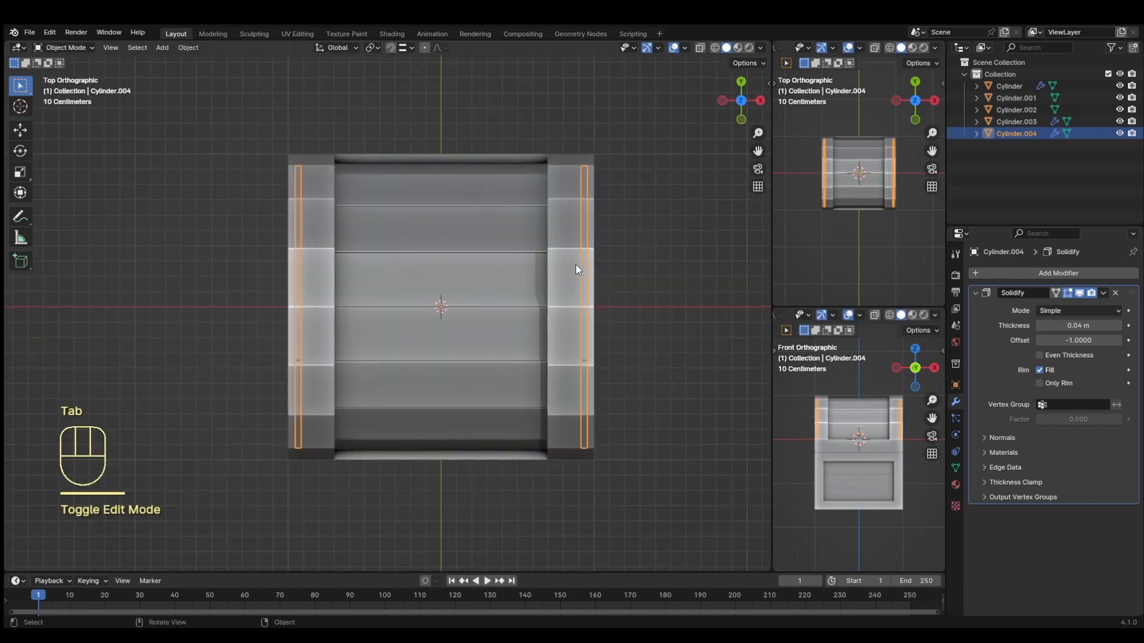
click(562, 265)
key(h)
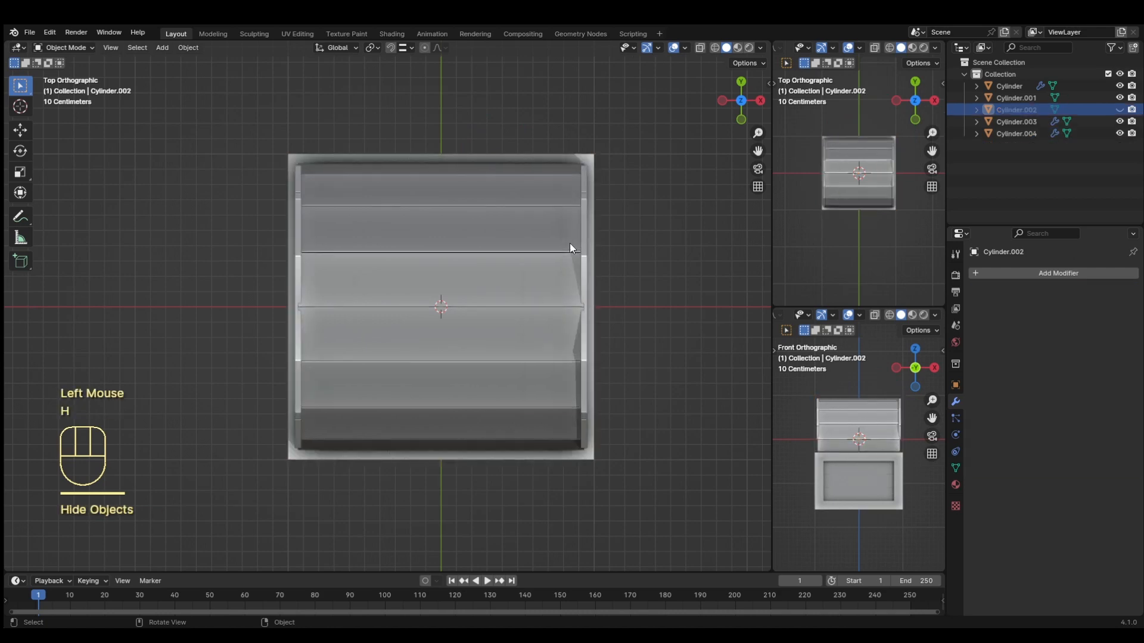
scroll(345, 290, up, 3)
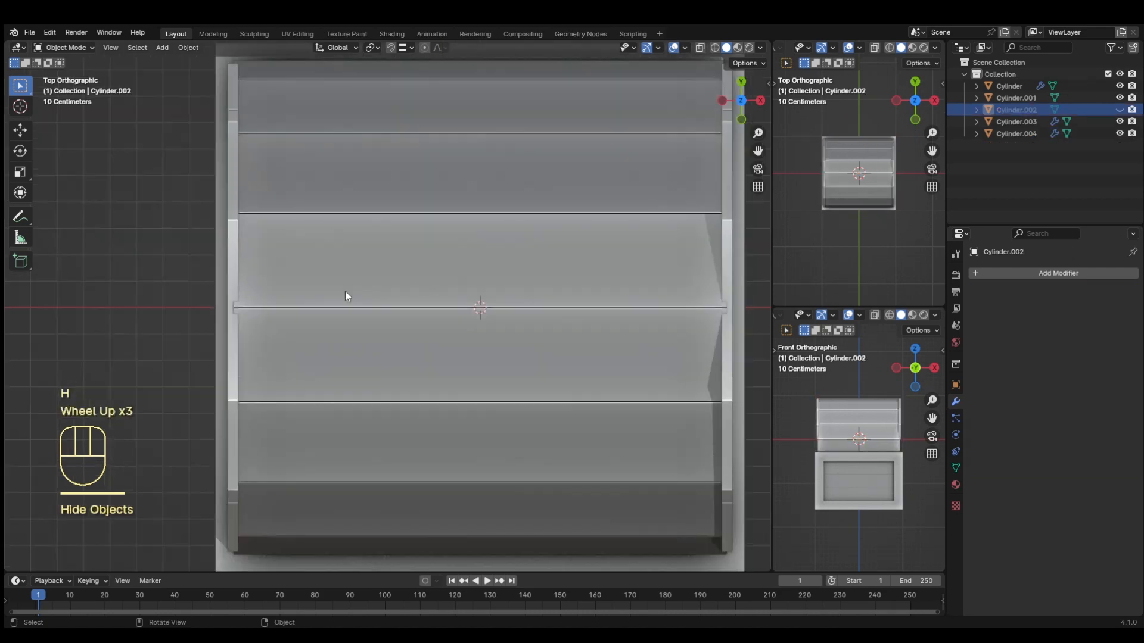
scroll(345, 291, down, 1)
scroll(868, 256, up, 3)
scroll(869, 429, up, 3)
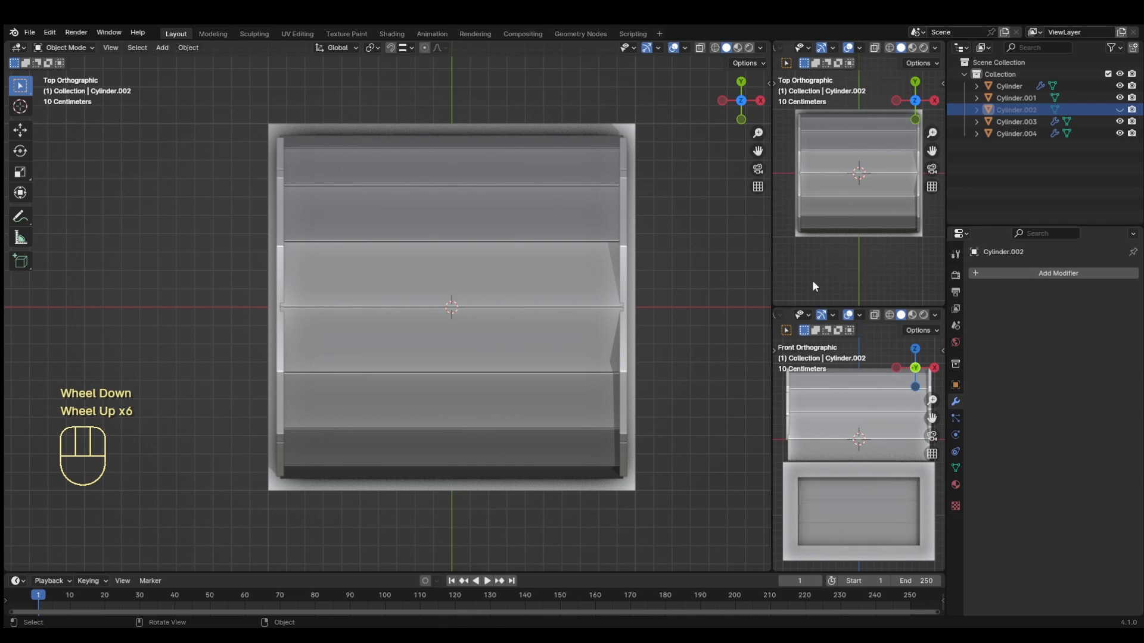
Step: Scale the lid planks along X to about 0.975 with edge snapping so they meet the end panels' inner faces, and turn snapping off
click(582, 267)
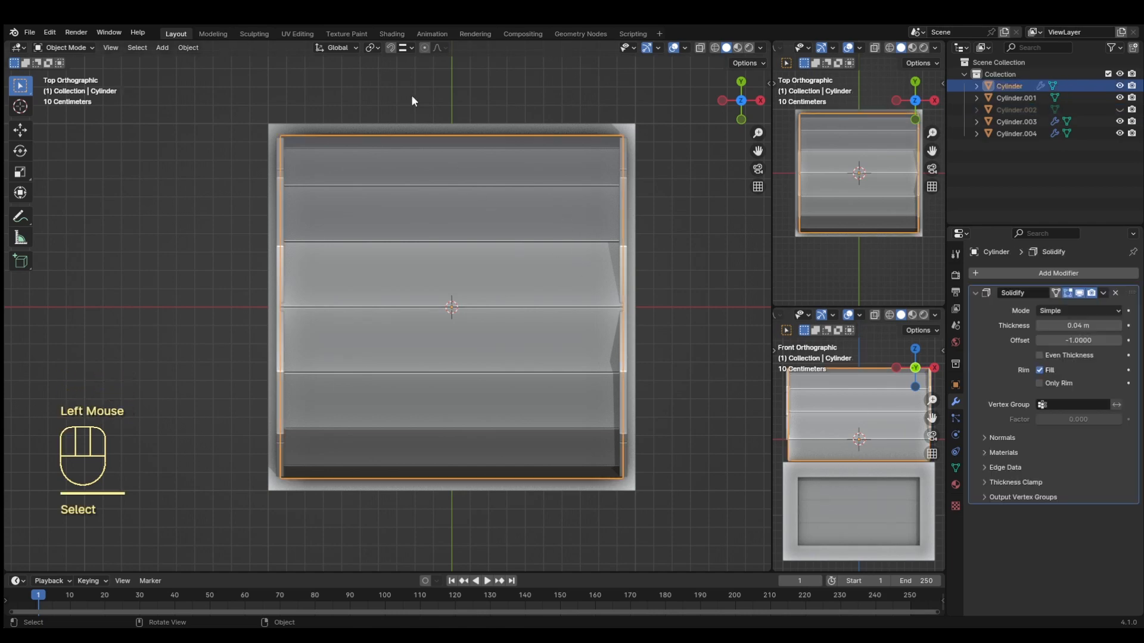
click(411, 49)
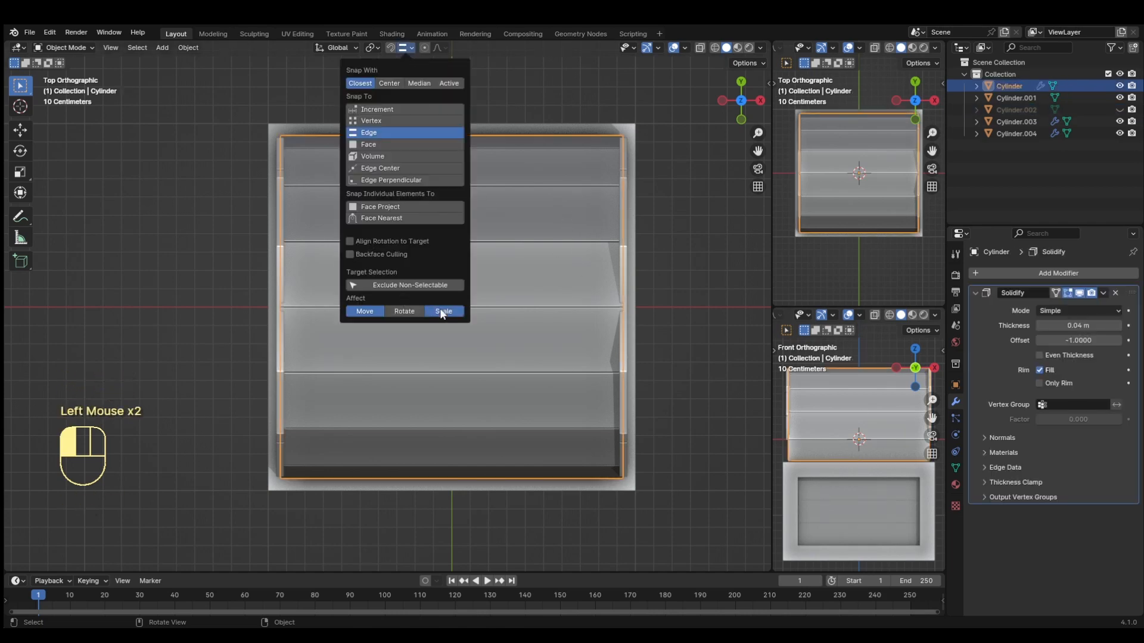
click(395, 49)
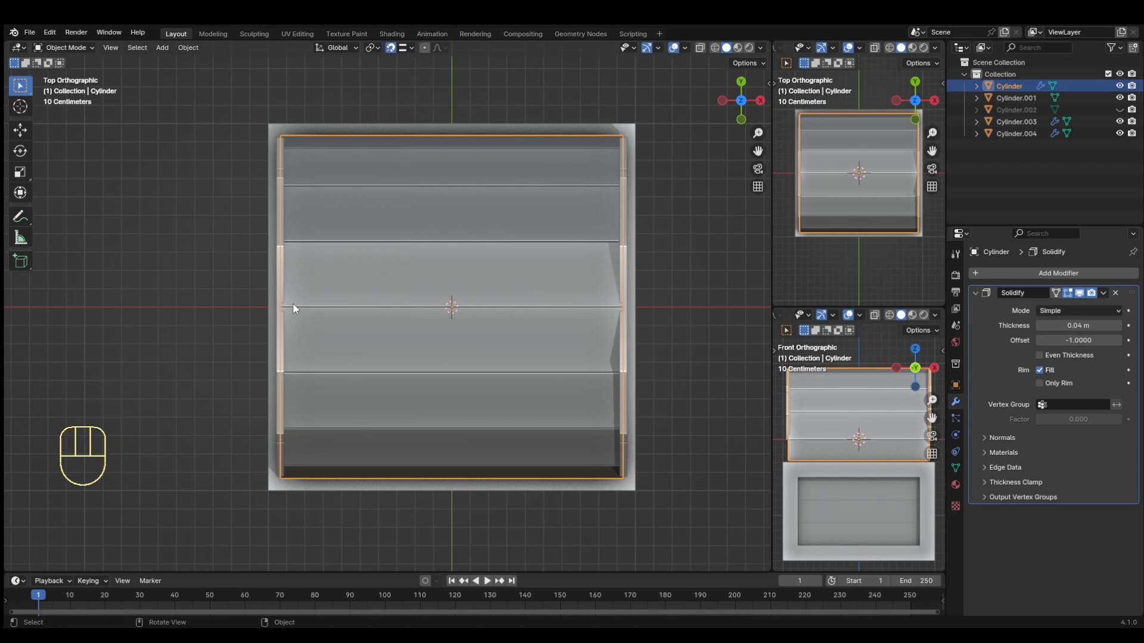
key(s)
key(x)
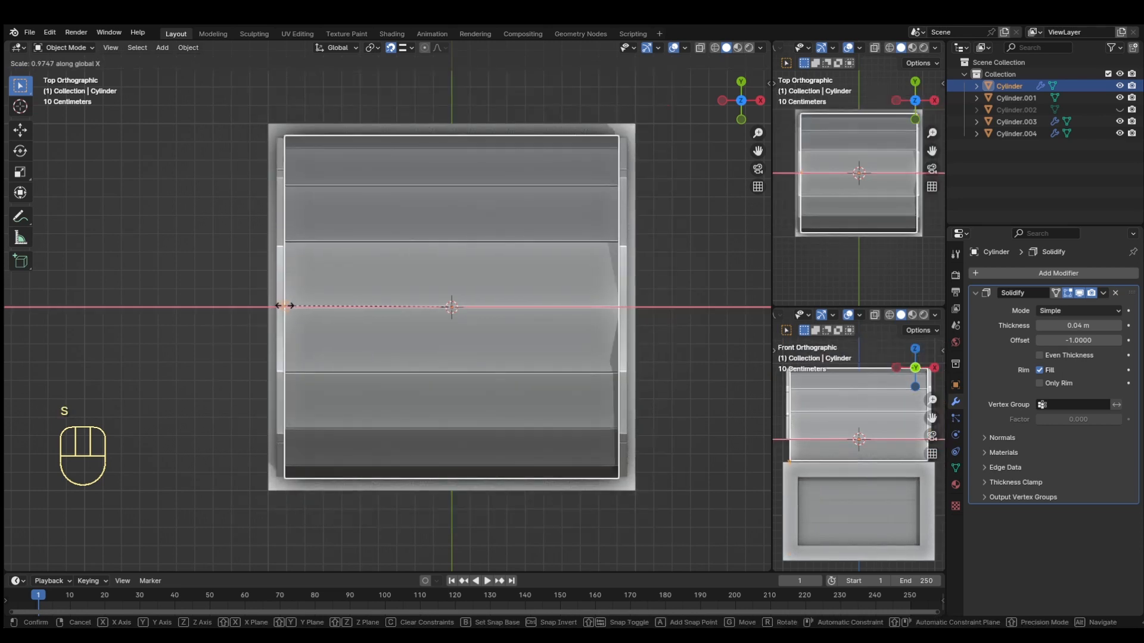
click(285, 304)
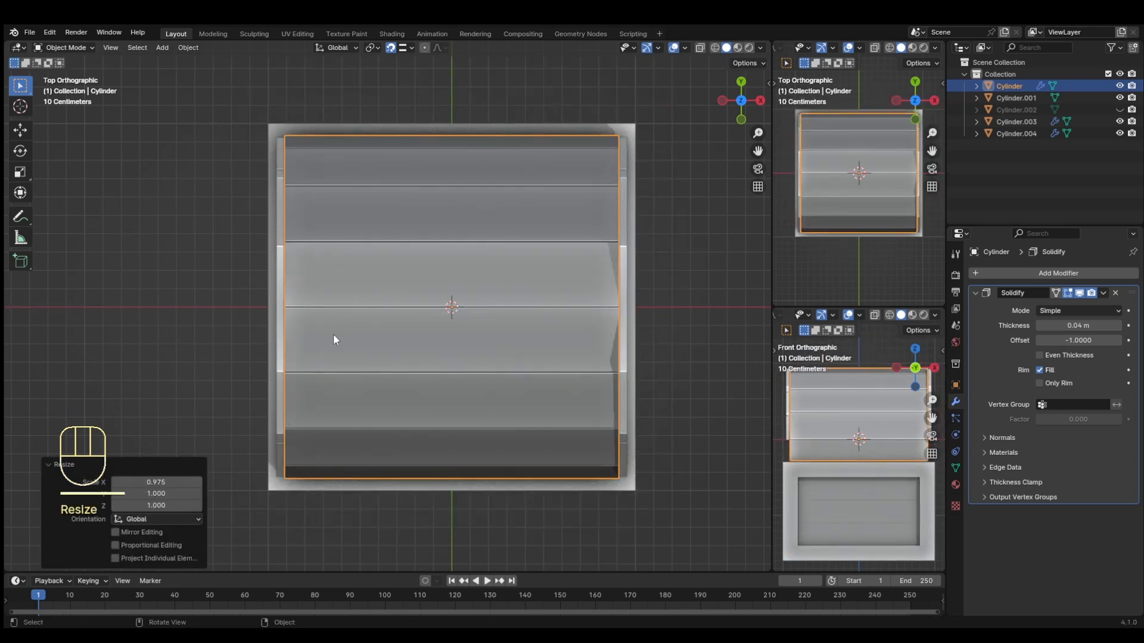
click(392, 48)
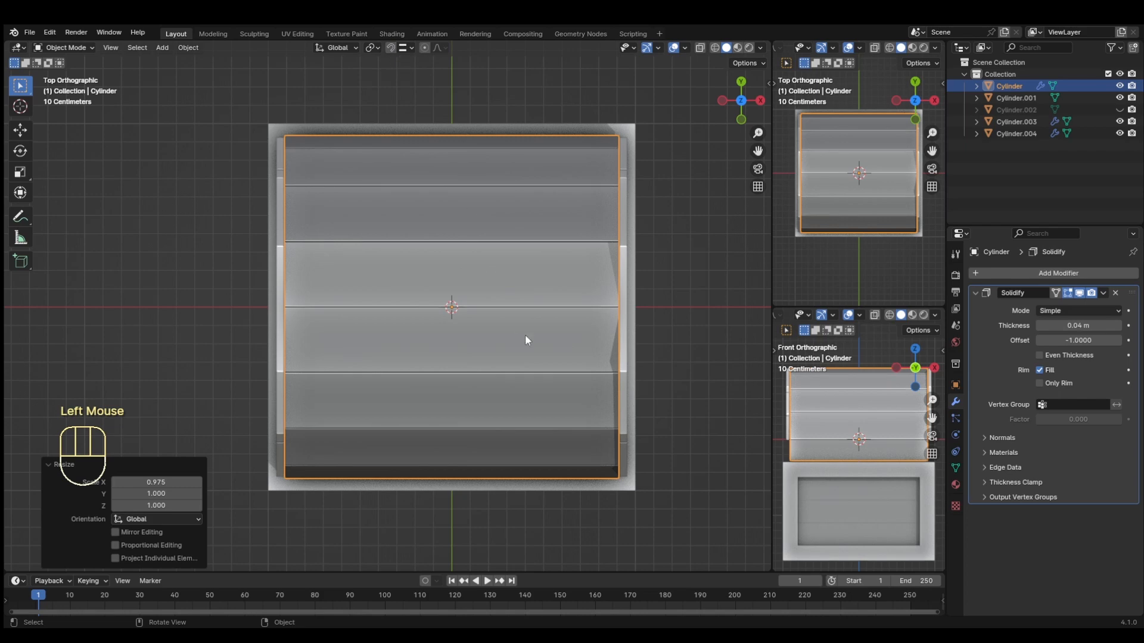
Step: Delete the lowest lid planks that hang below the arch's base at the front and back in Edit Mode
key(KP_3)
key(KP_3)
key(KP_3)
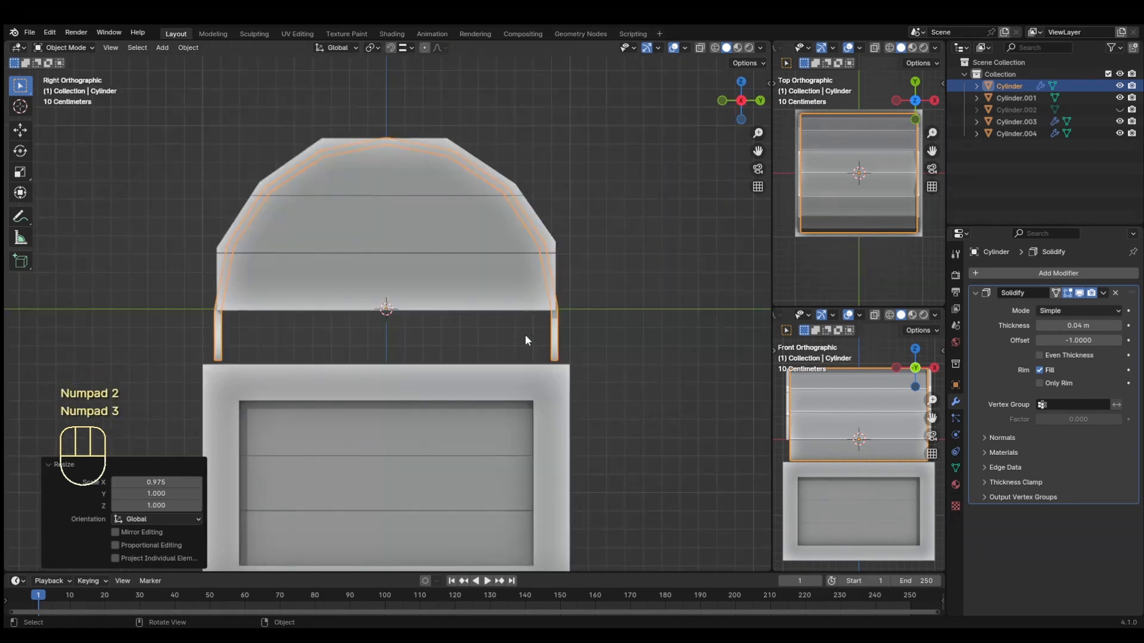
key(KP_1)
click(538, 280)
key(Tab)
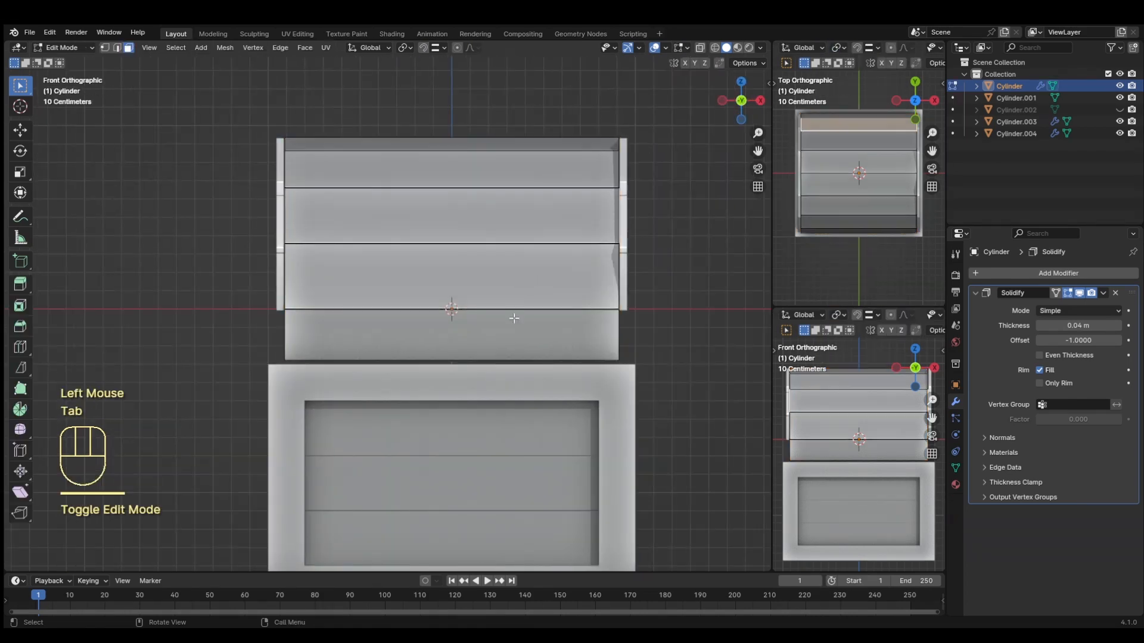
key(l)
middle_drag(697, 357, 649, 409)
double_click(507, 383)
key(x)
click(415, 396)
click(435, 404)
key(x)
click(434, 404)
scroll(651, 426, down, 3)
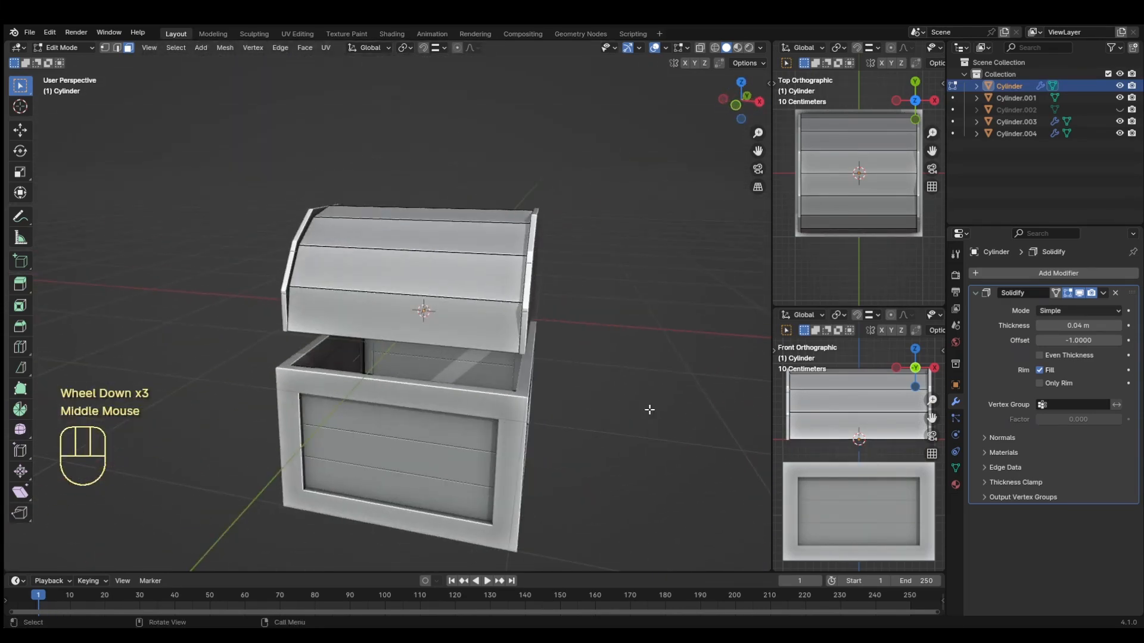
Step: Return to Object Mode and apply the Solidify modifier on the lid planks
key(KP_1)
scroll(643, 403, up, 4)
click(538, 260)
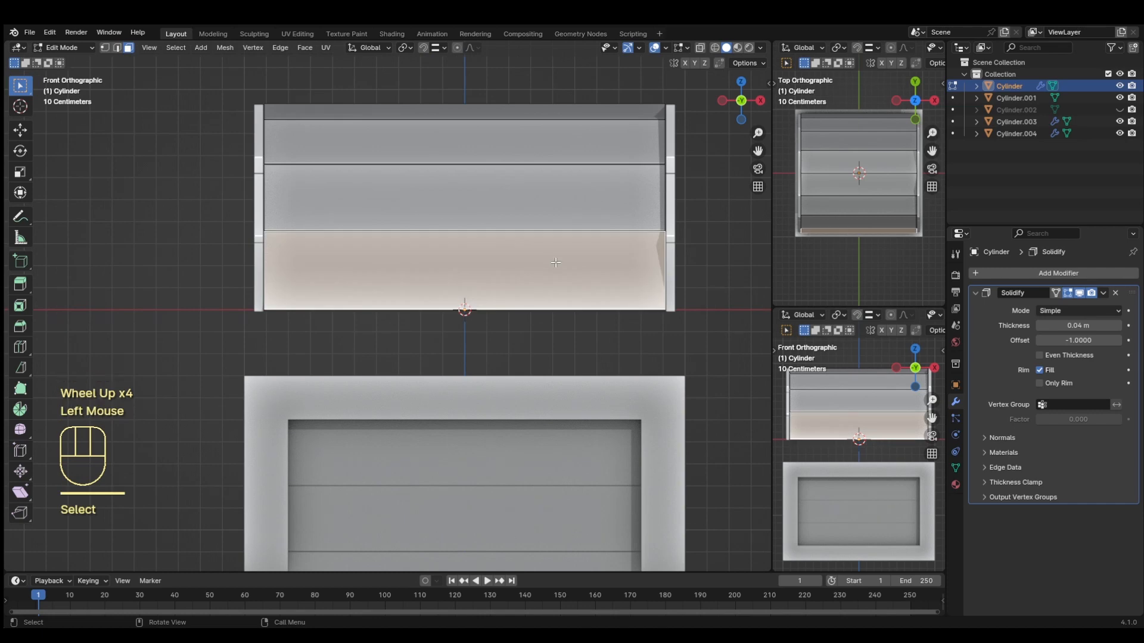
key(Tab)
click(1102, 293)
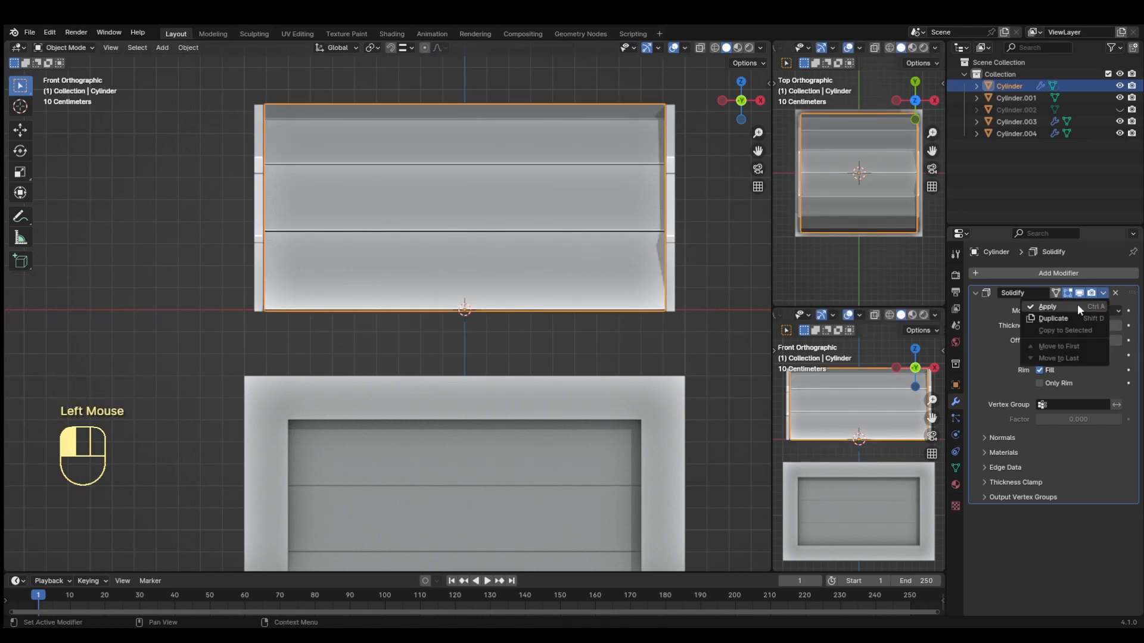
click(1077, 307)
Step: Apply the Solidify modifier on the arched end panels and select the chest base's plank panels, Cylinder.003
click(671, 262)
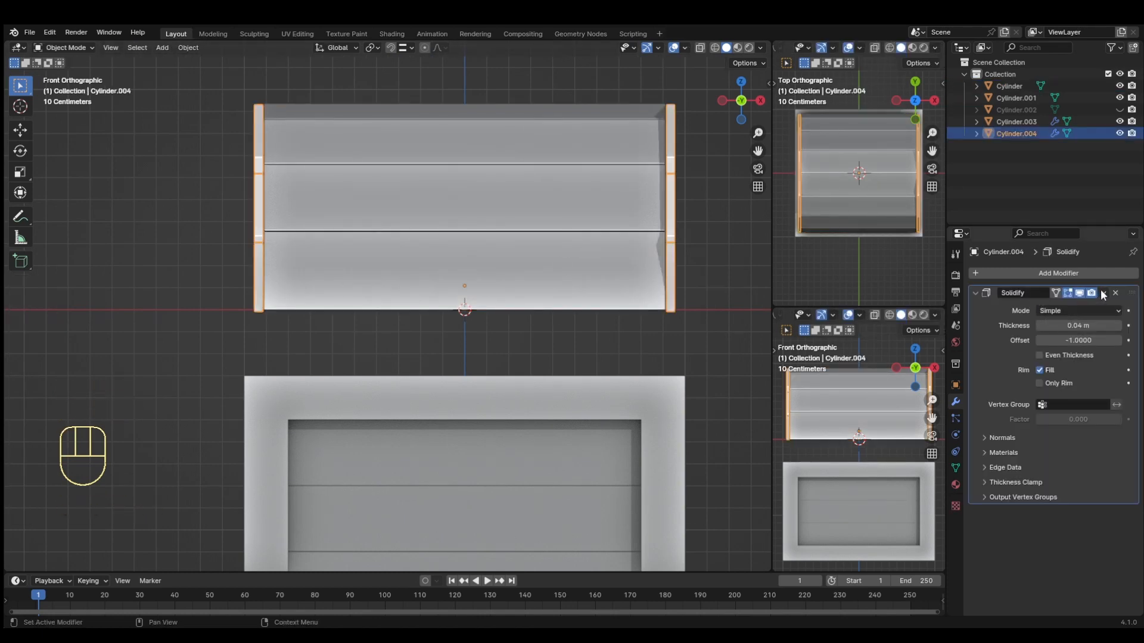
click(1103, 293)
click(1077, 306)
click(574, 460)
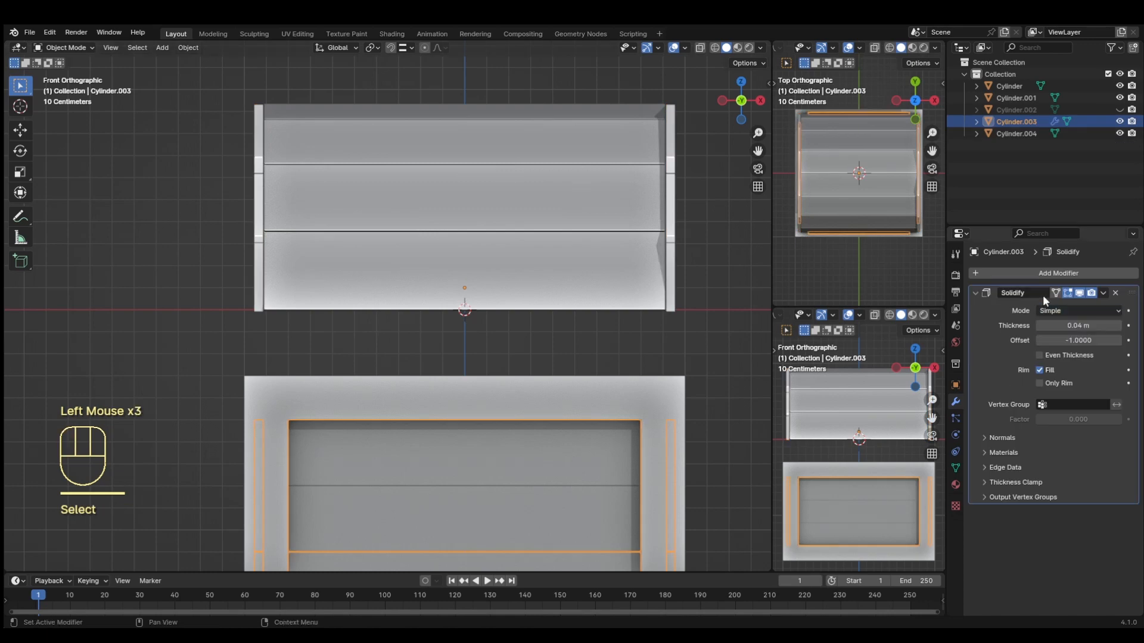
Step: Apply the Solidify modifier on the chest base's plank panels, Cylinder.003
click(1102, 293)
click(1077, 306)
click(574, 465)
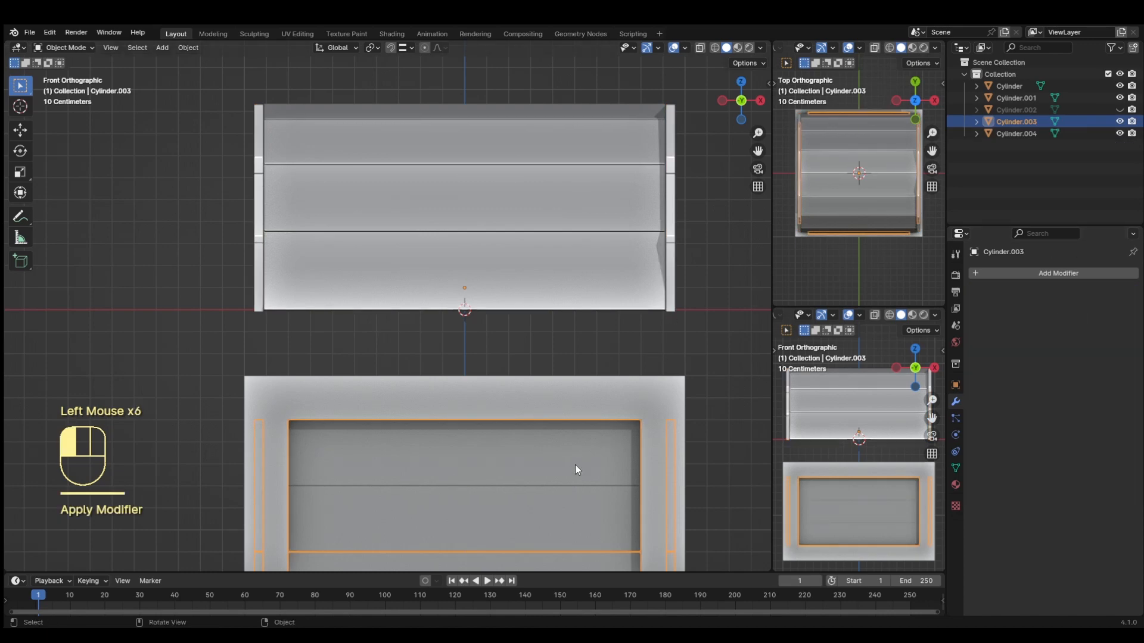
Step: Unhide the lid frame, Cylinder.002, and leave all chest parts deselected
click(596, 399)
click(1119, 109)
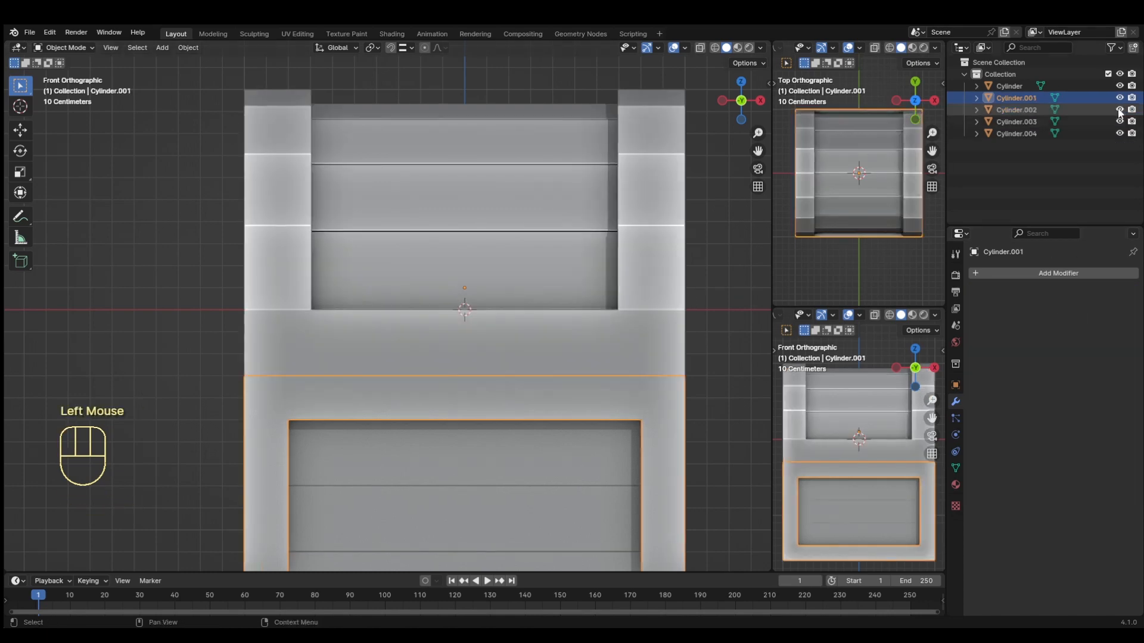
click(643, 265)
scroll(642, 266, down, 2)
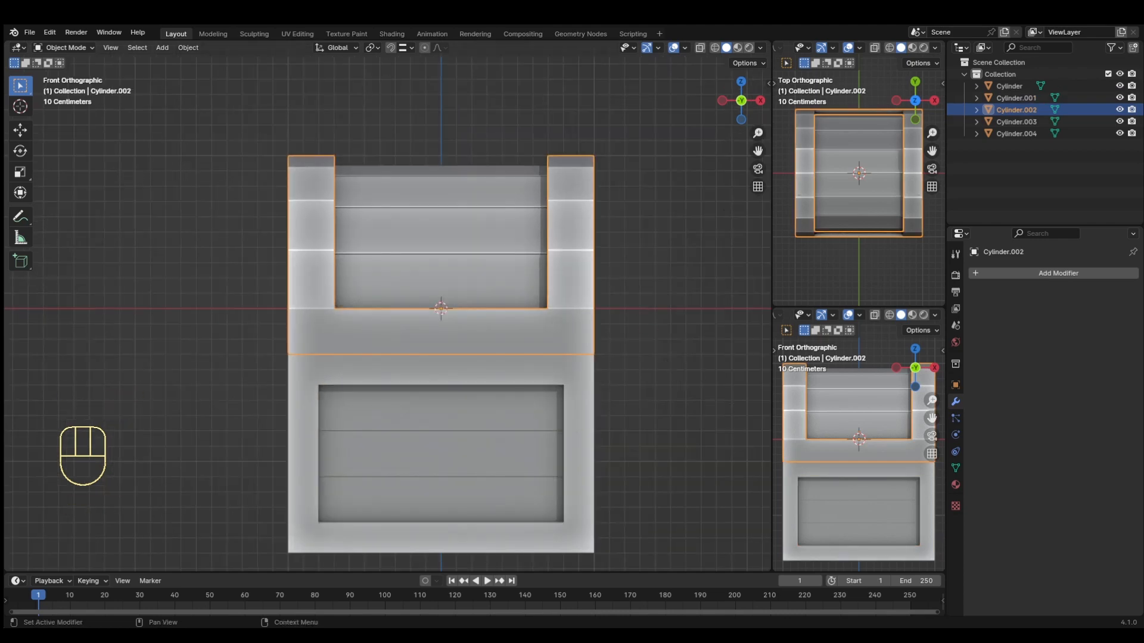
click(994, 135)
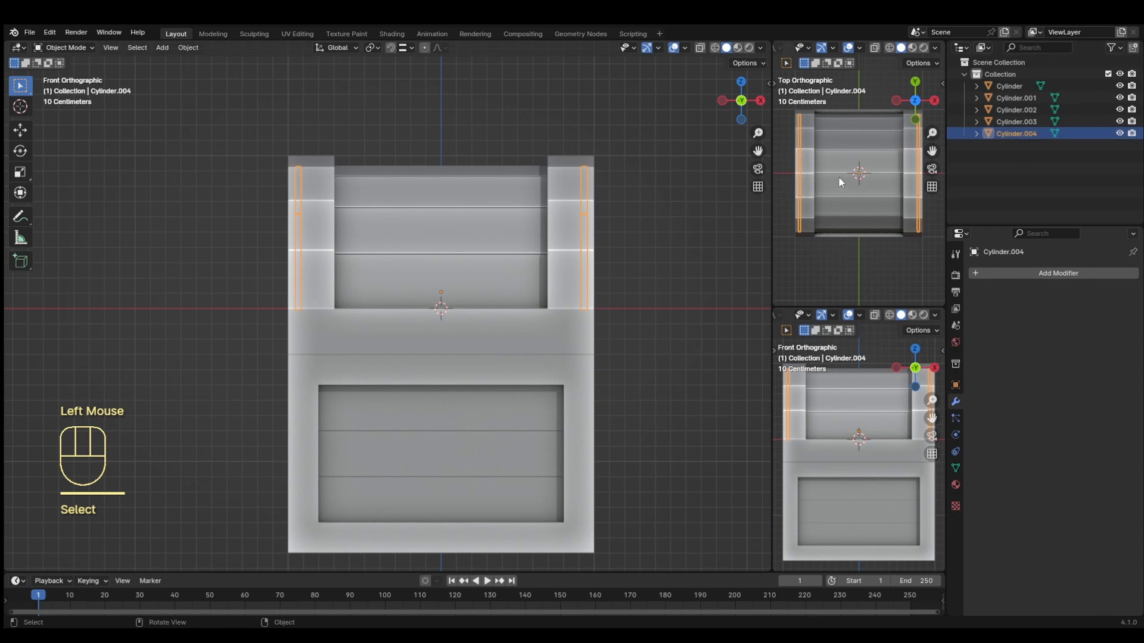
click(824, 258)
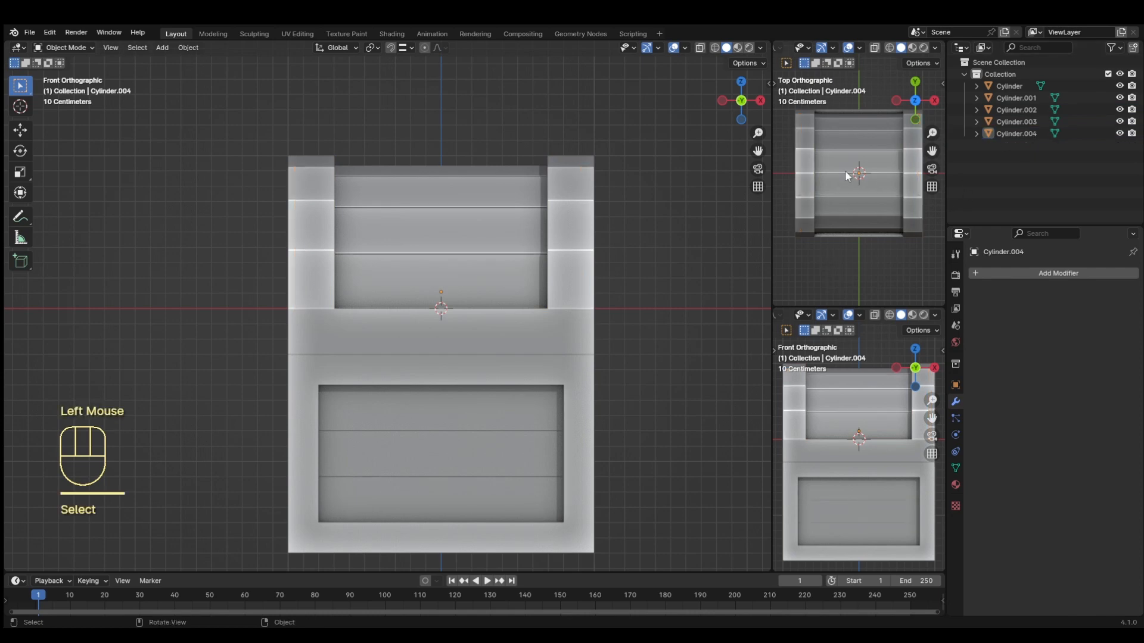
Step: Add a cube at the chest's centre for the lock and scale it uniformly to about 0.674
scroll(845, 170, down, 1)
scroll(842, 371, down, 1)
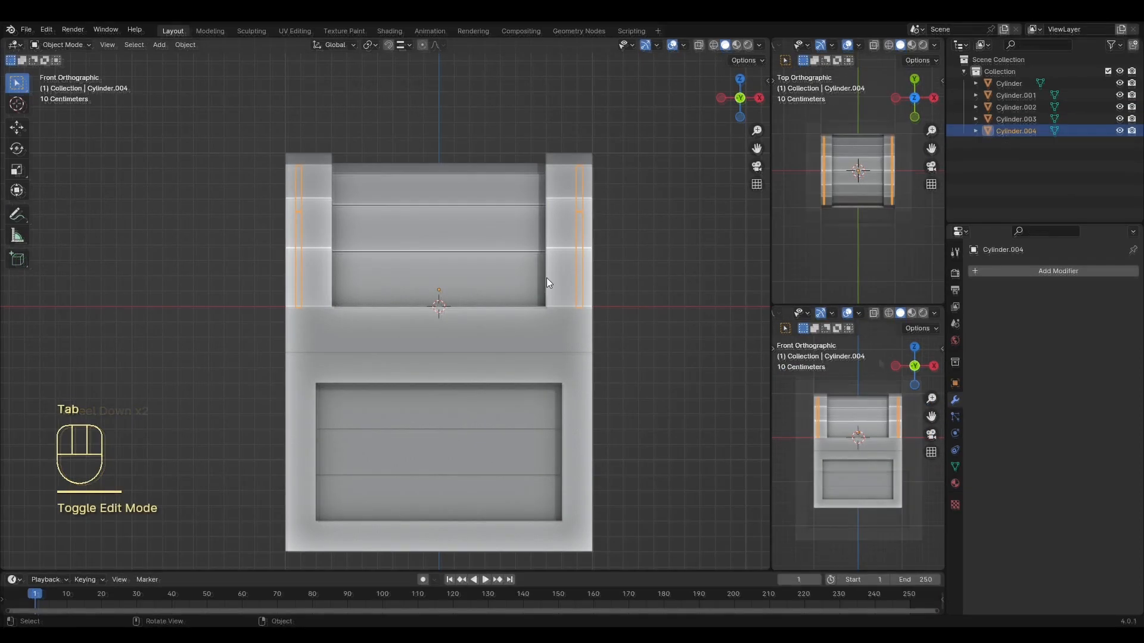
click(483, 269)
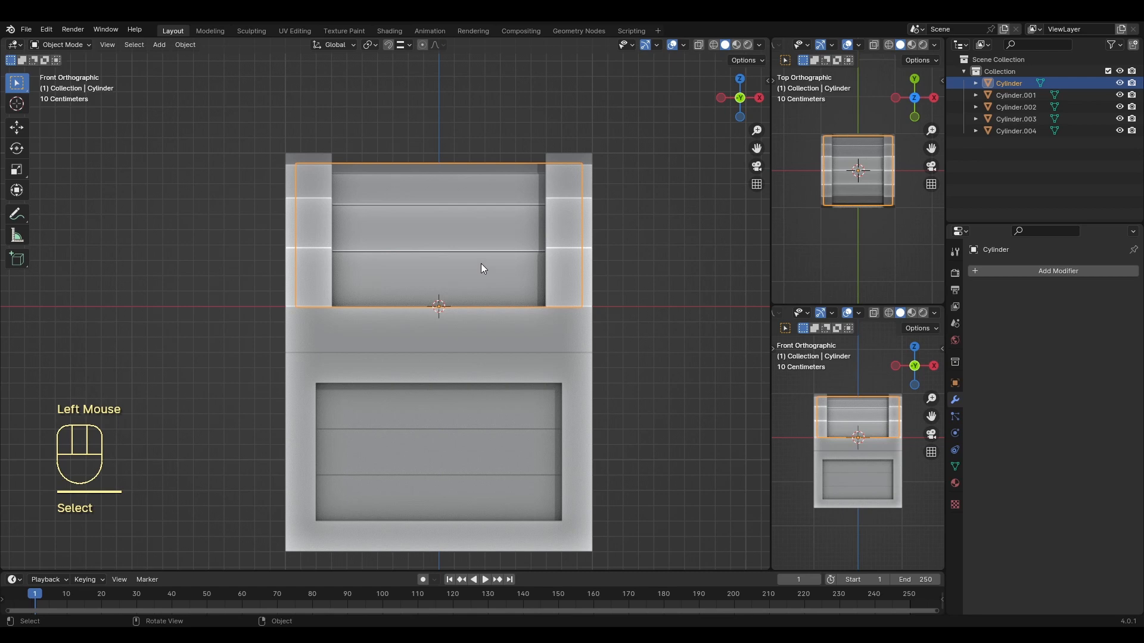
key(shift+a)
mouse_move(476, 280)
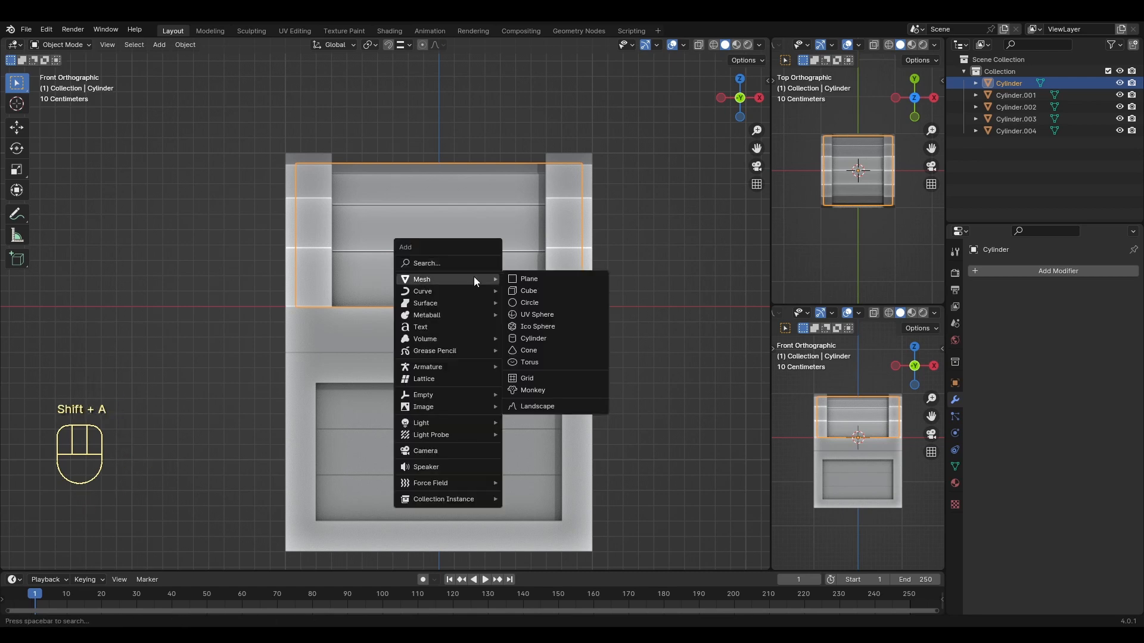
click(542, 290)
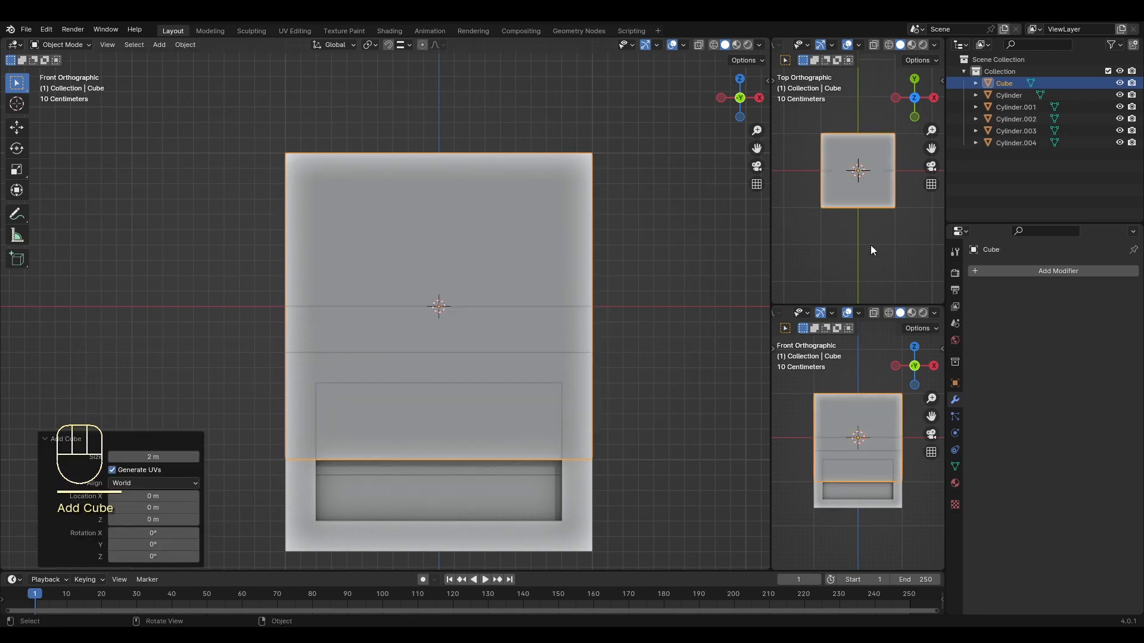
key(s)
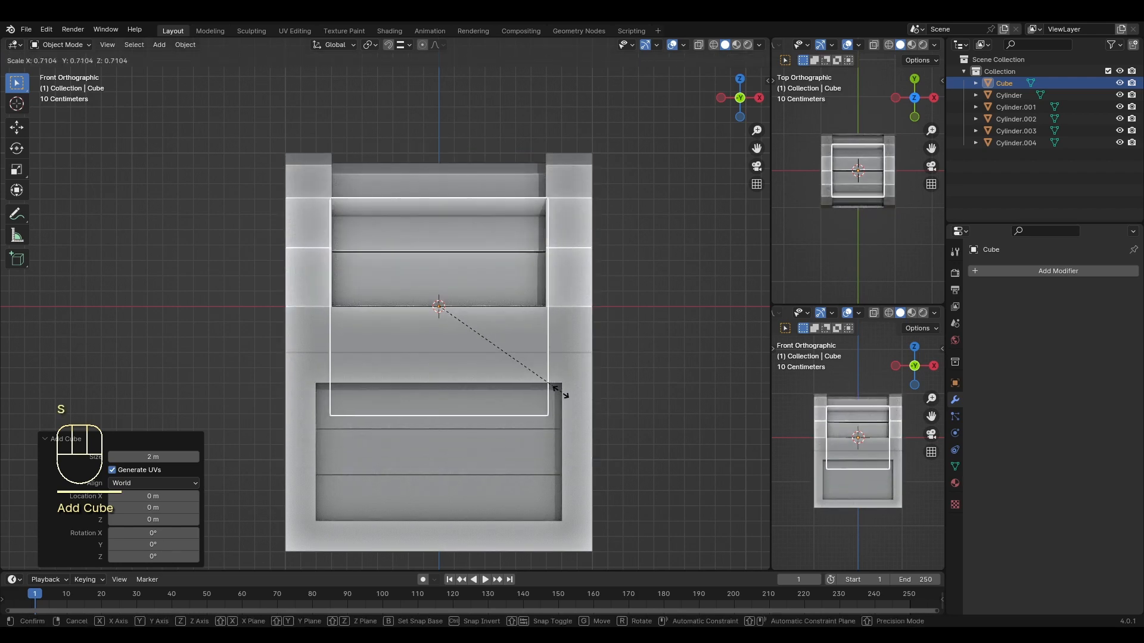
click(540, 398)
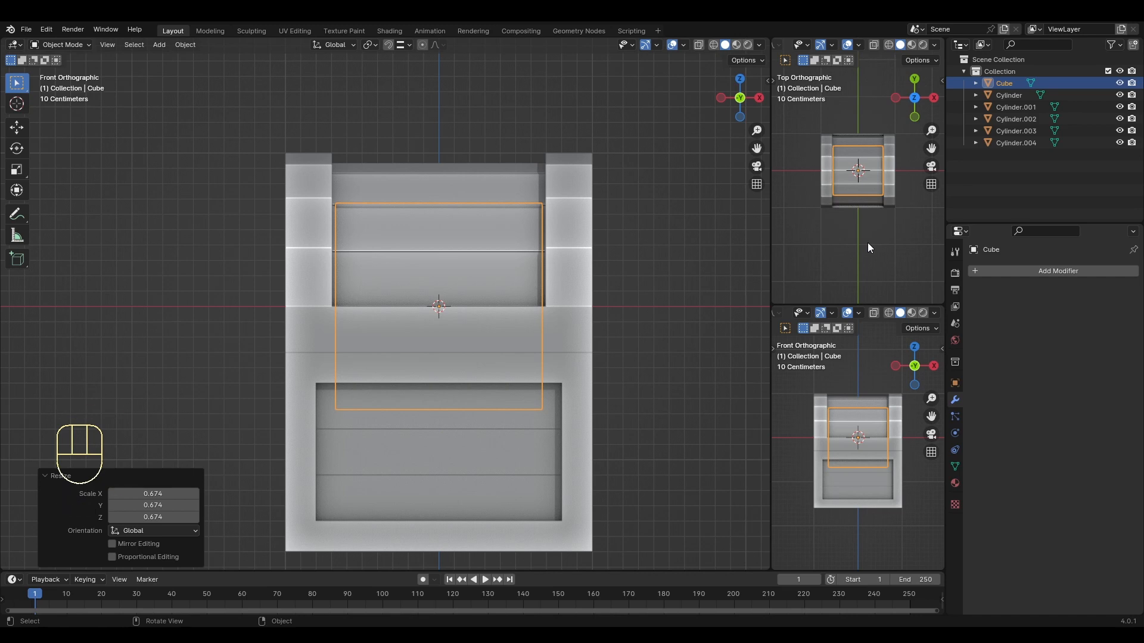
Step: Move the cube along Y out to the chest's front and scale it uniformly to about 0.71
key(g)
key(y)
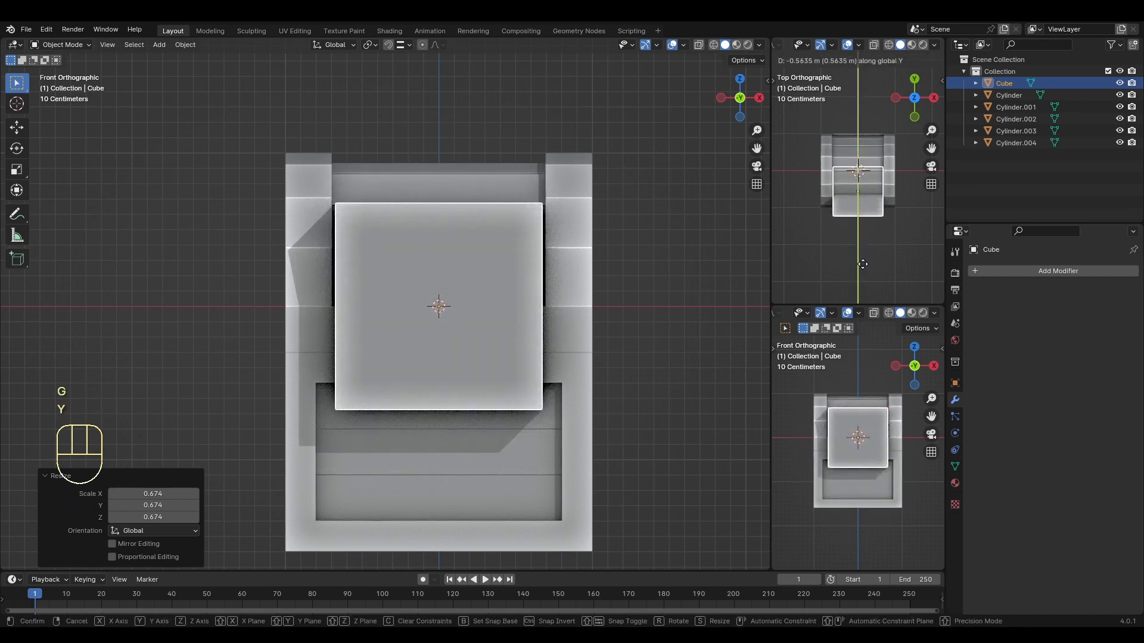
click(863, 285)
key(s)
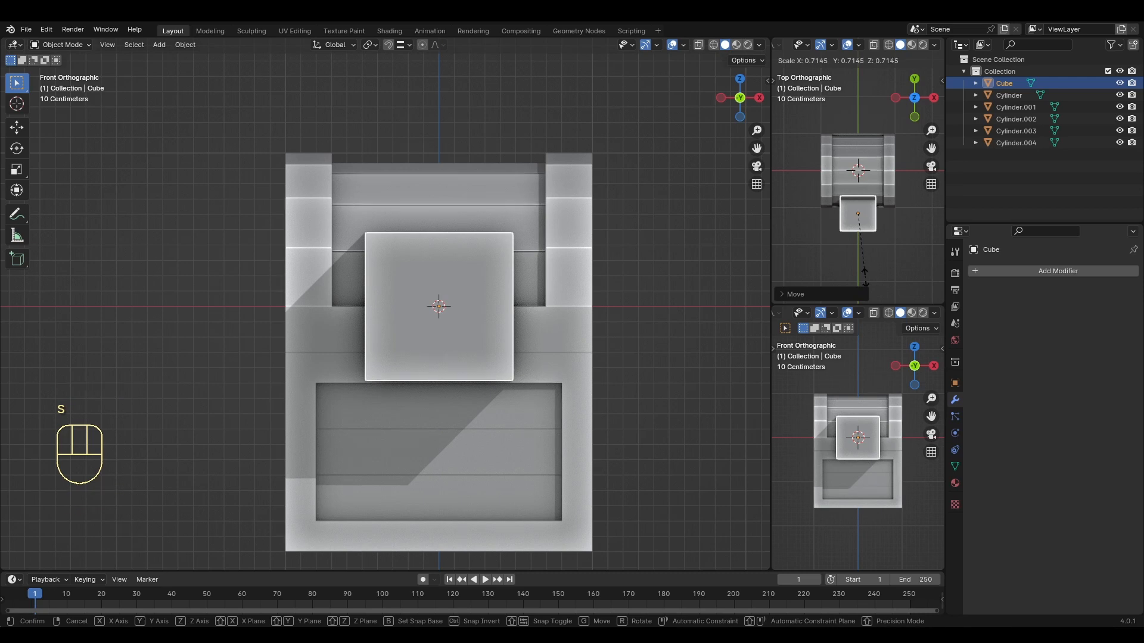
click(865, 279)
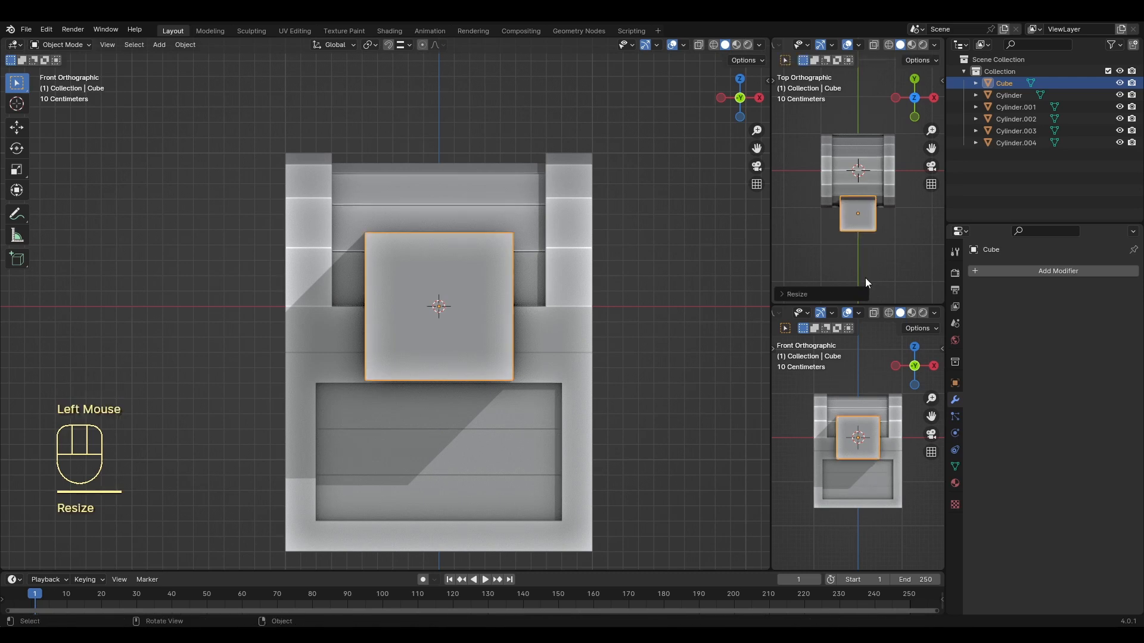
Step: Flatten the cube along Y to about 0.38 and move it about 0.19 m along Y into the chest's front
key(s)
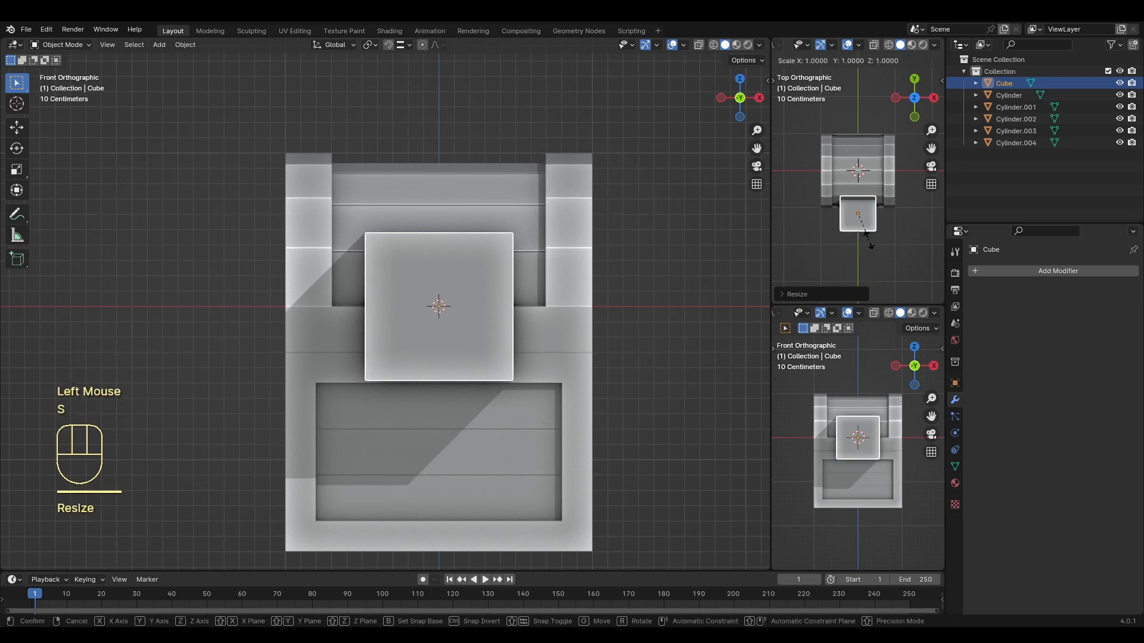
key(y)
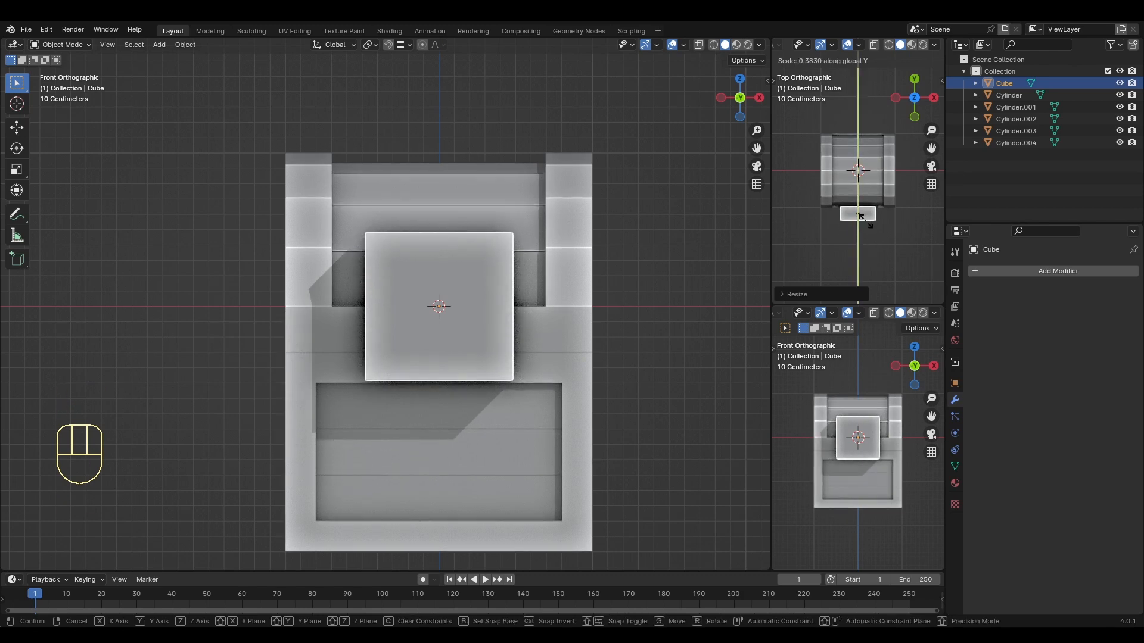
click(862, 221)
key(g)
key(y)
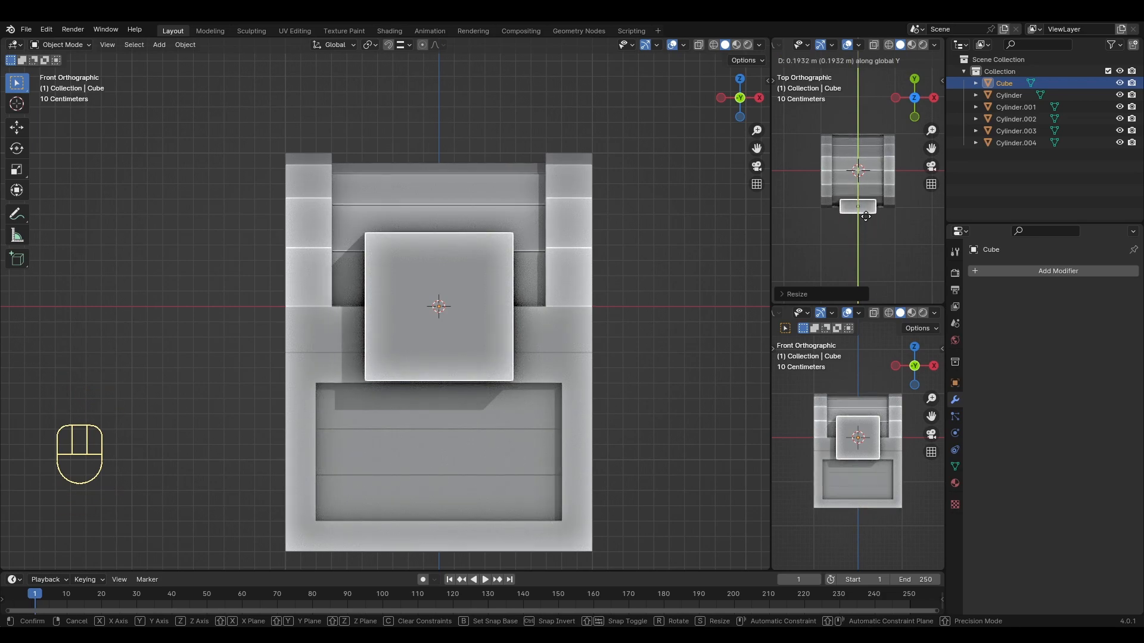
click(866, 219)
middle_drag(626, 334, 570, 360)
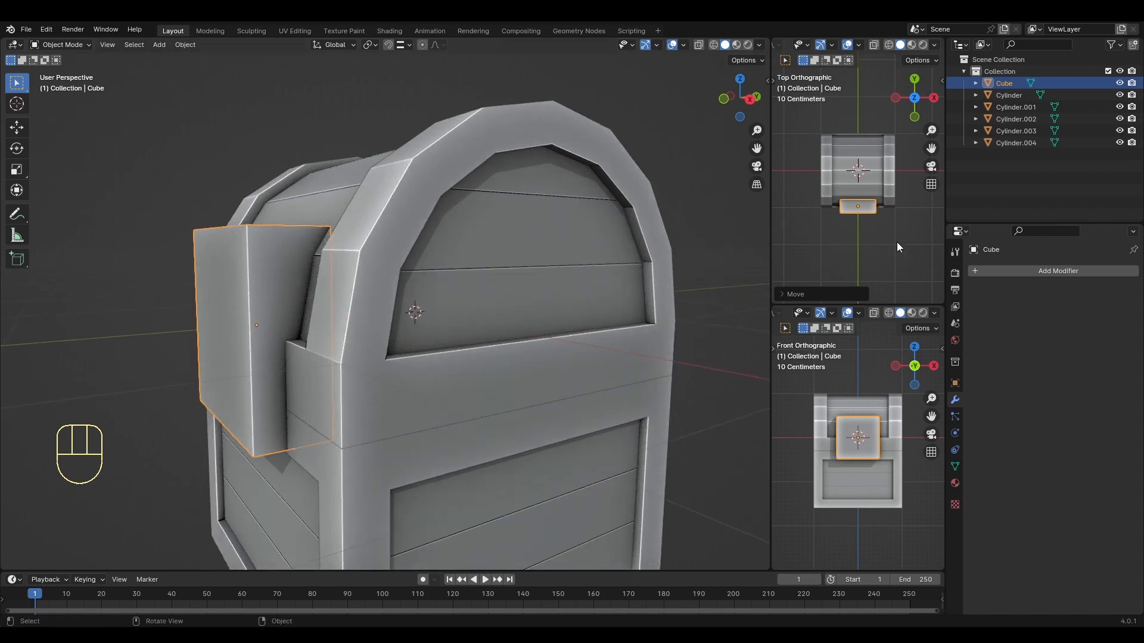
Step: Shorten the lock cube slightly along Z, shift it down a little, and scale it uniformly to 0.928
key(s)
key(z)
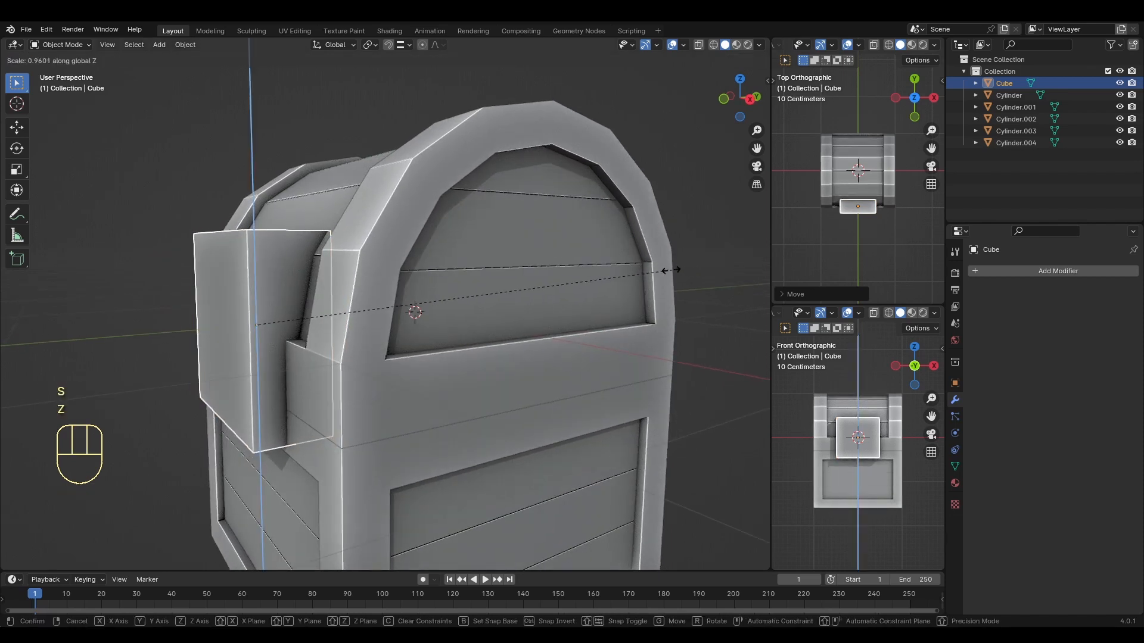
click(655, 269)
middle_drag(655, 269, 677, 324)
key(g)
key(z)
click(684, 308)
key(s)
click(681, 340)
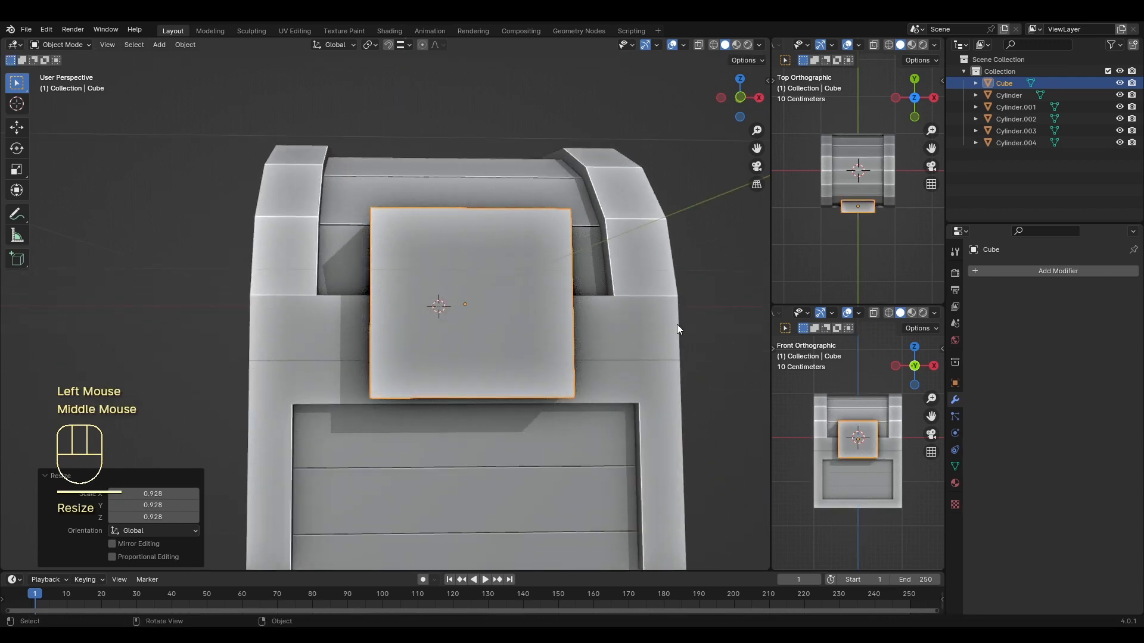
Step: Lower the lock cube along Z to centre it over the lid seam and scale it uniformly to about 0.95
key(g)
key(z)
click(869, 448)
key(s)
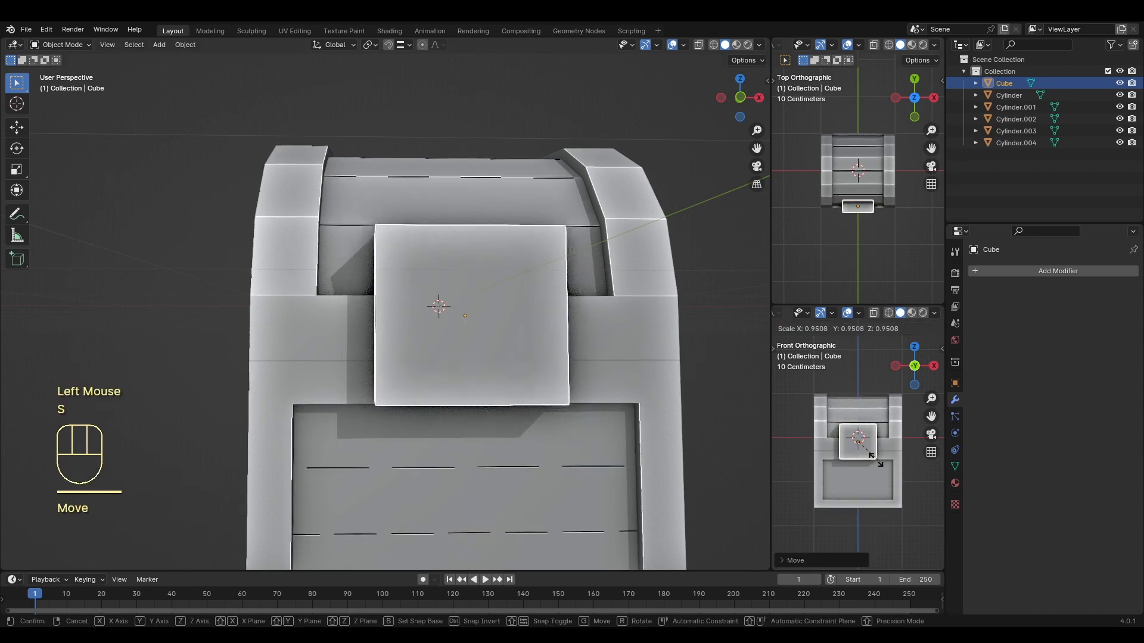
click(874, 459)
click(712, 398)
middle_drag(712, 398, 42, 407)
middle_drag(357, 354, 499, 409)
click(542, 386)
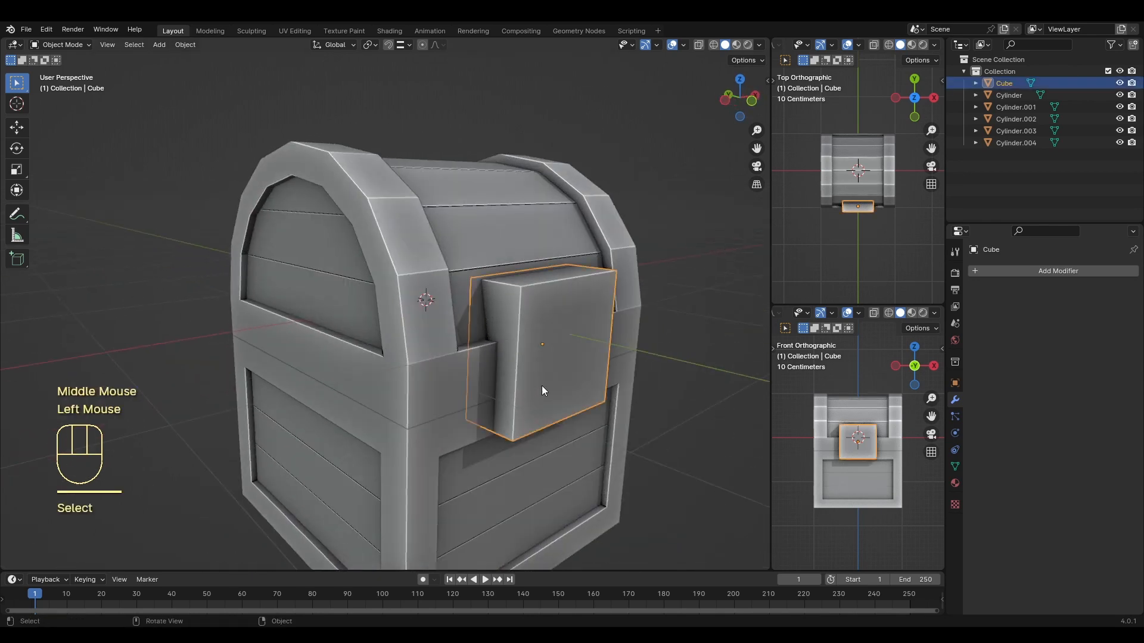
Step: In Edit Mode, inset the lock cube's front face by about 0.155 m
key(Tab)
click(556, 364)
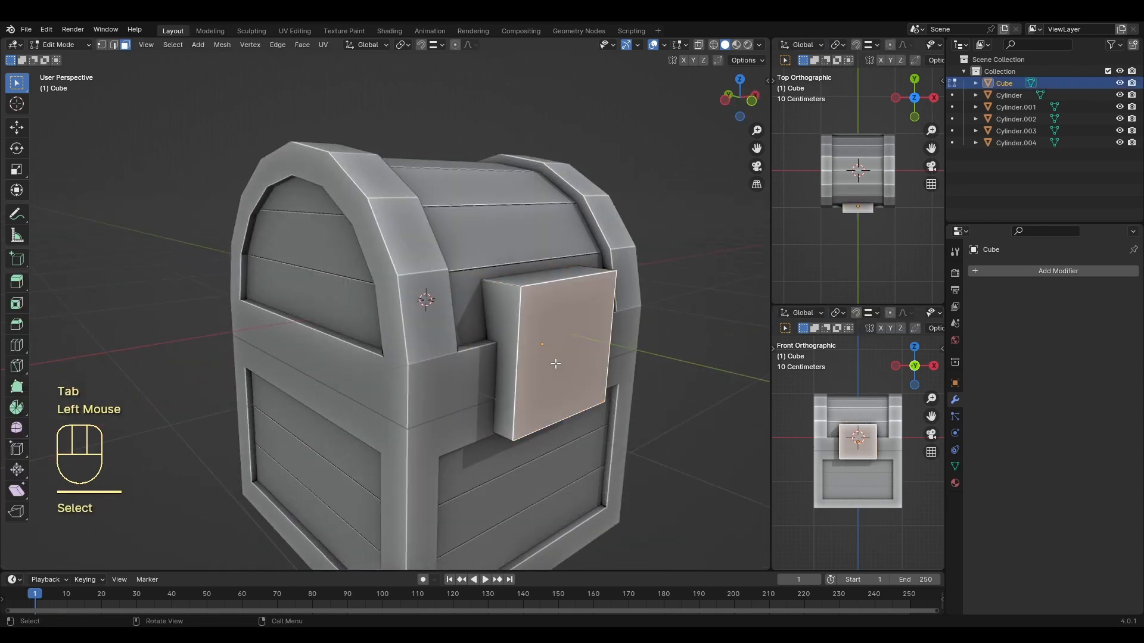
mouse_move(568, 363)
middle_down()
mouse_move(581, 353)
mouse_move(619, 371)
middle_up()
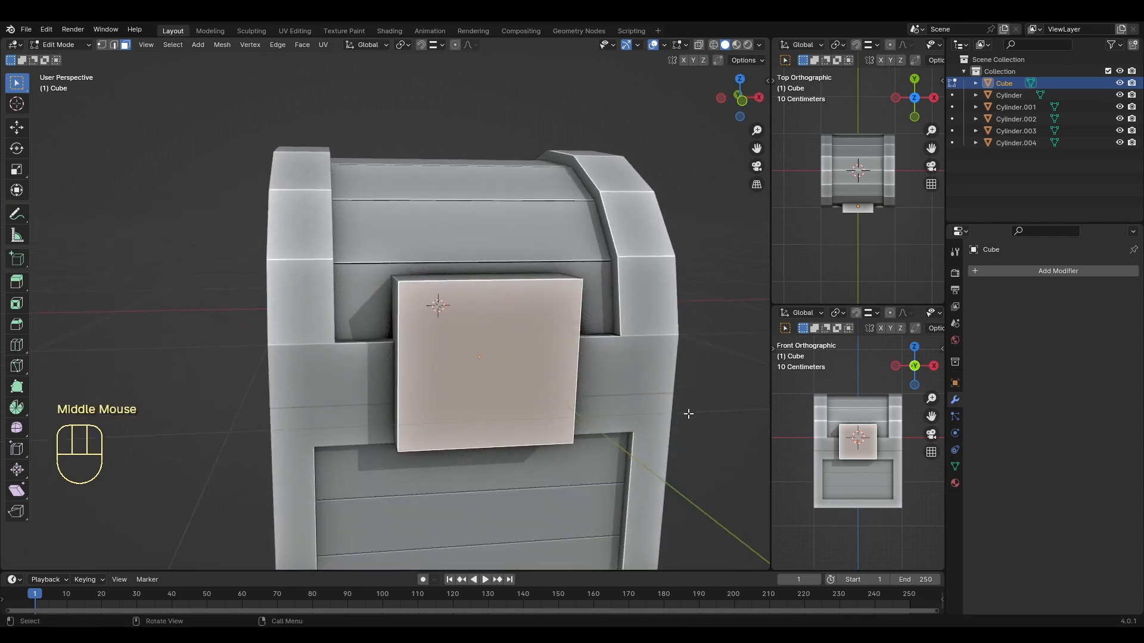
key(i)
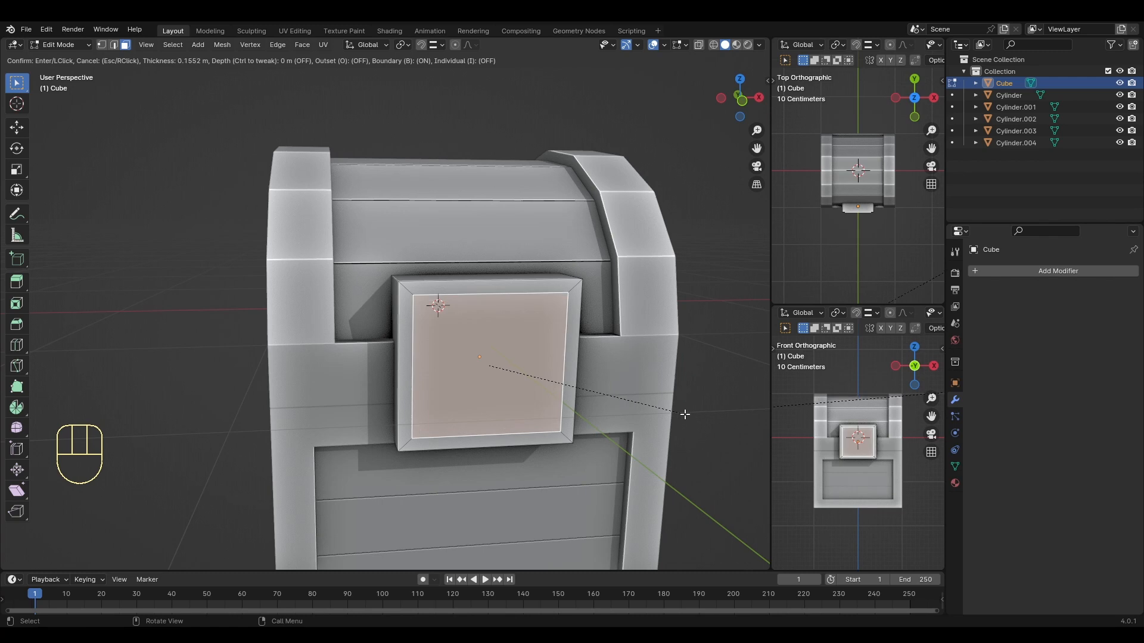
click(684, 411)
Step: Inset the lock's front face two more times, by about 0.339 m and about 0.204 m
key(i)
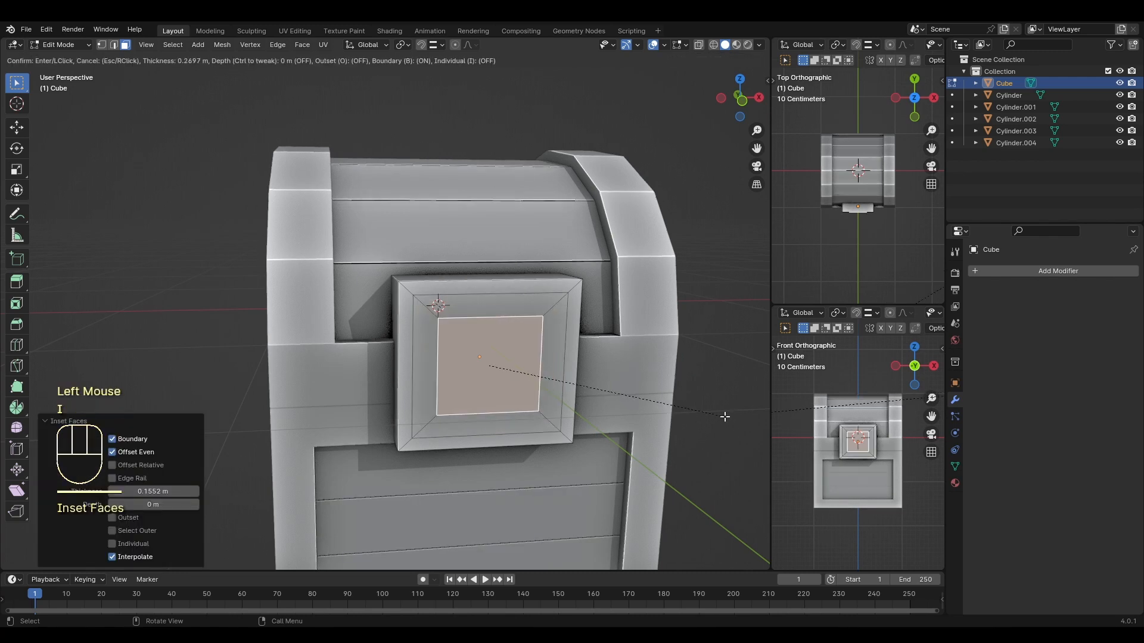
click(721, 414)
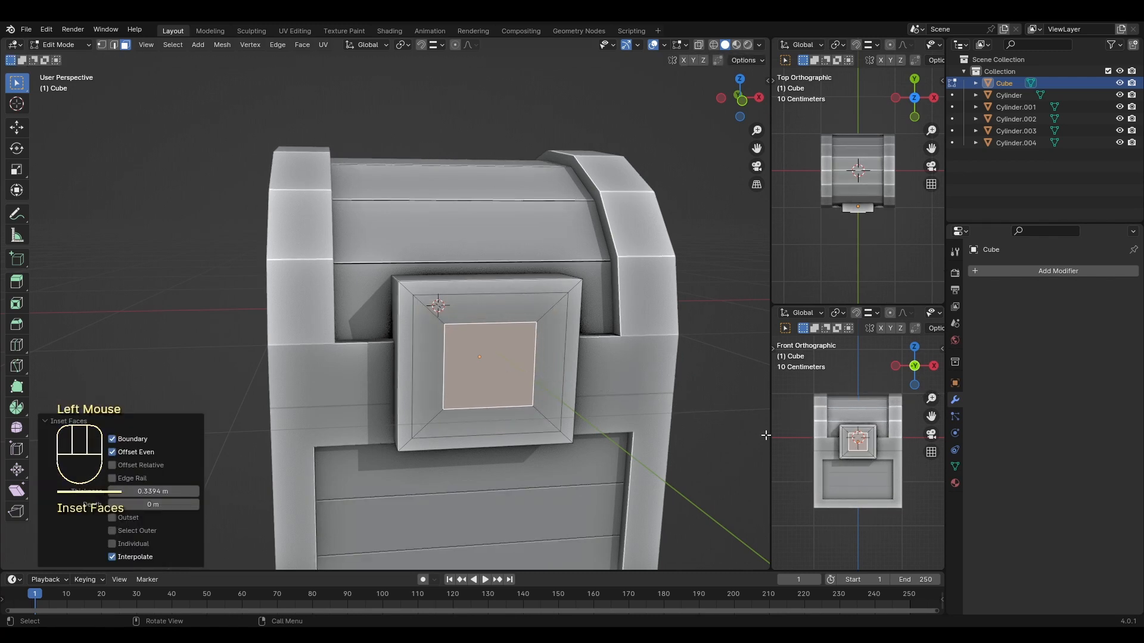
key(i)
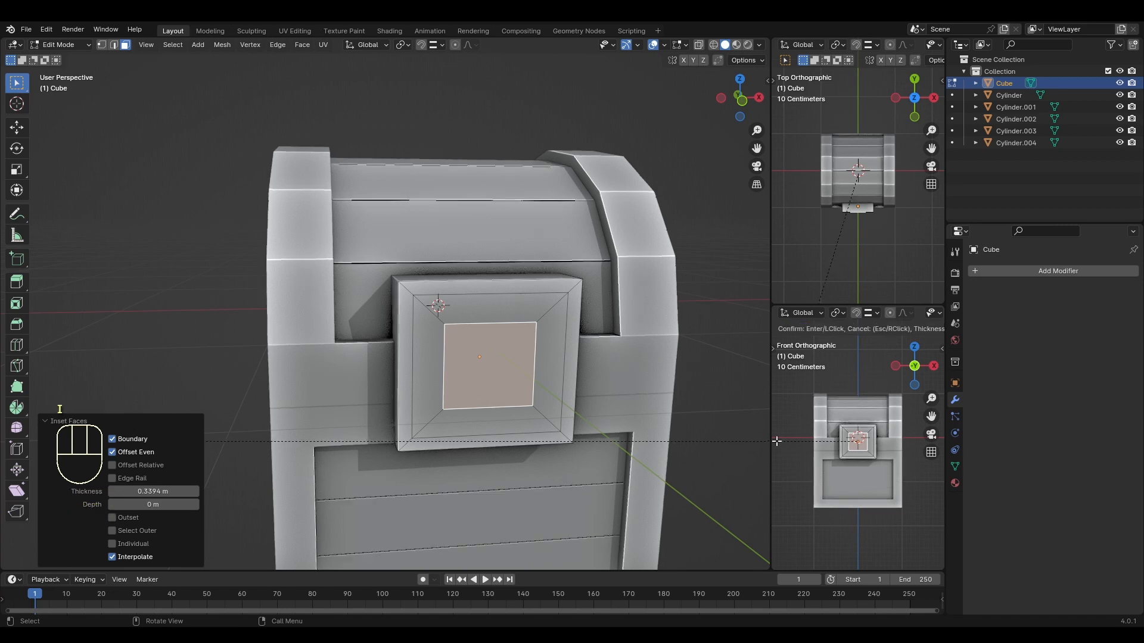
right_click(926, 421)
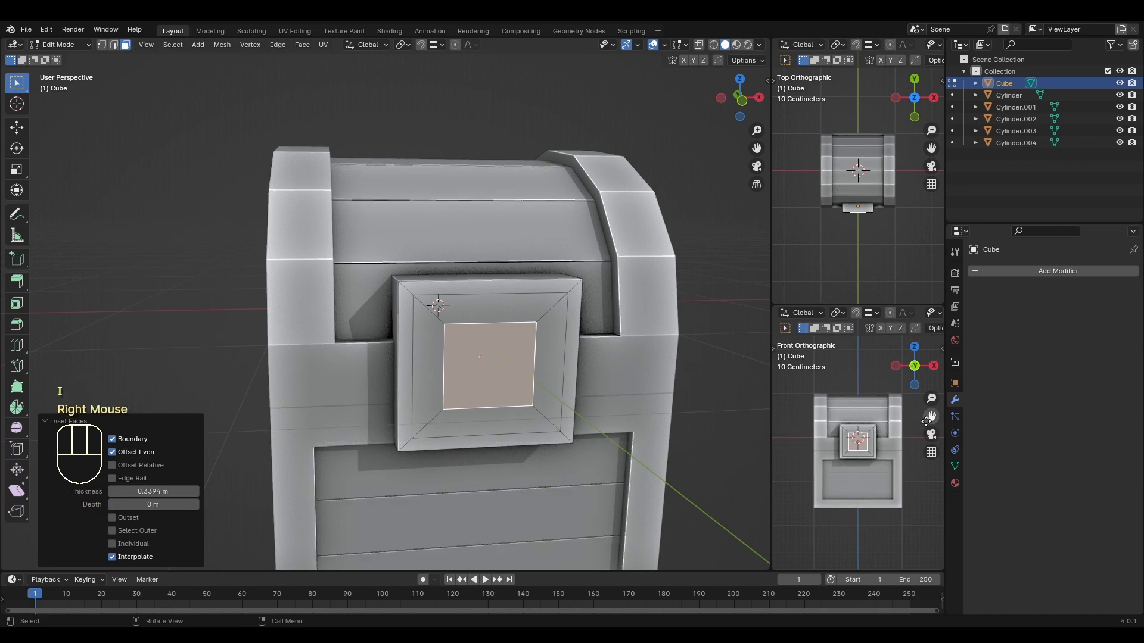
key(i)
click(700, 439)
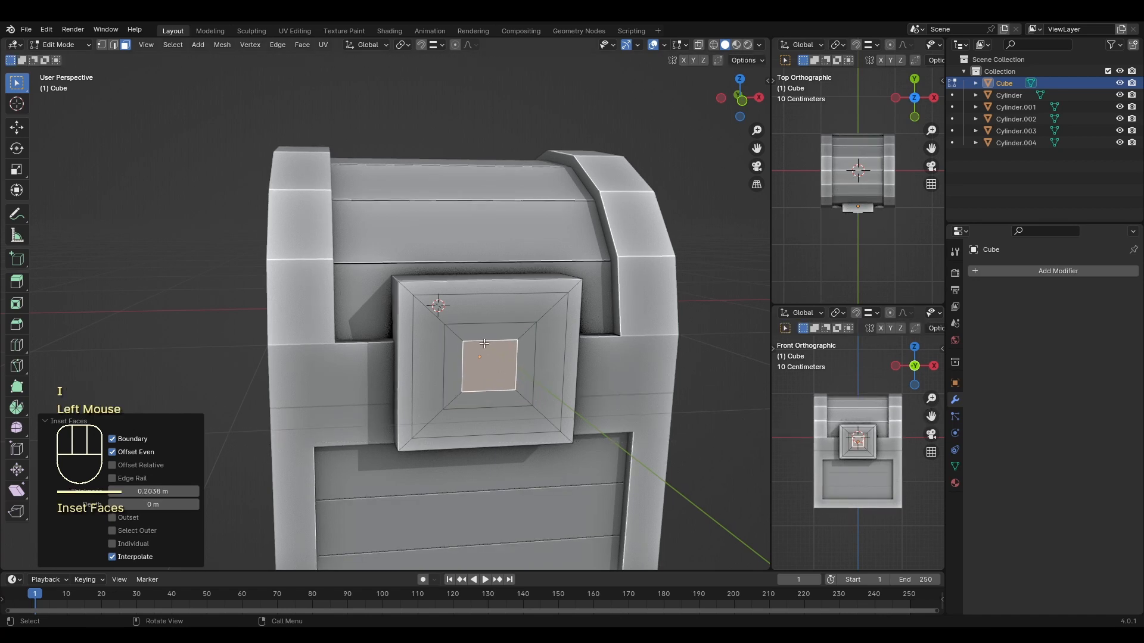
Step: Spread the upper and lower edges of the lock's innermost face apart by scaling them along Z in edge select mode
click(113, 45)
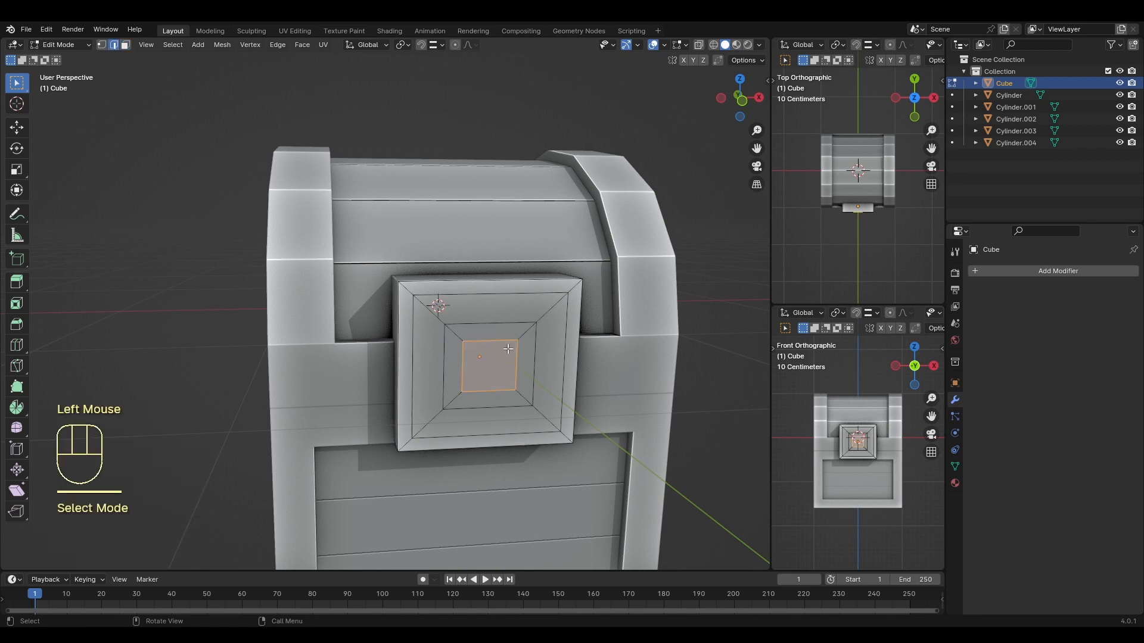
click(492, 341)
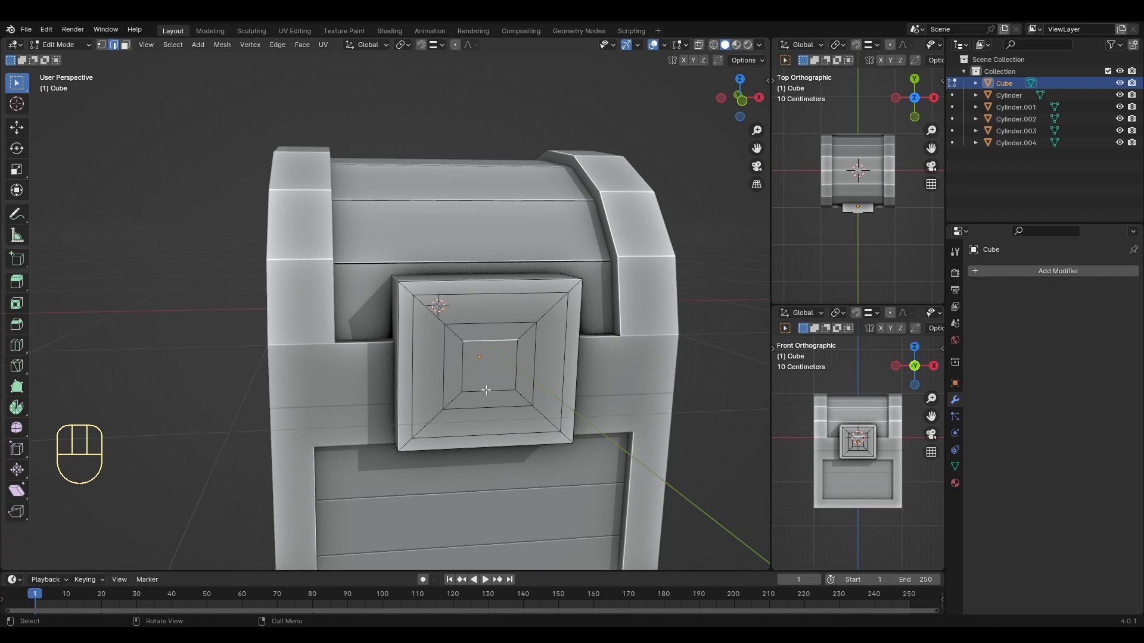
shift+click(525, 339)
key(s)
key(z)
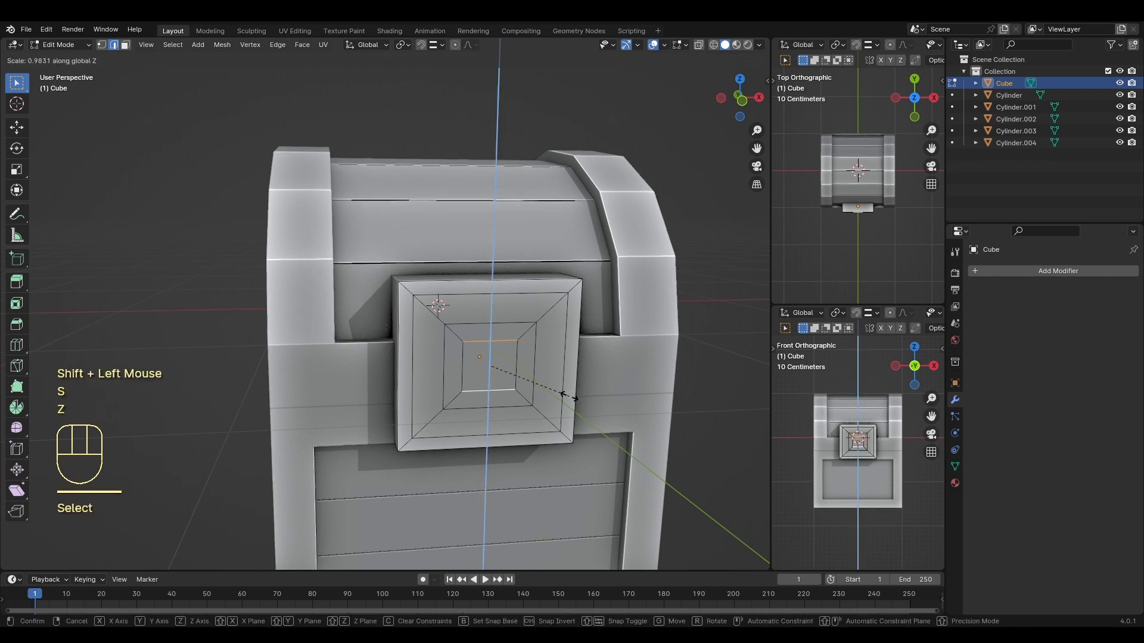
click(581, 438)
Step: Add a single centred horizontal loop cut around the middle of the lock cube
double_click(464, 378)
shift+click(519, 366)
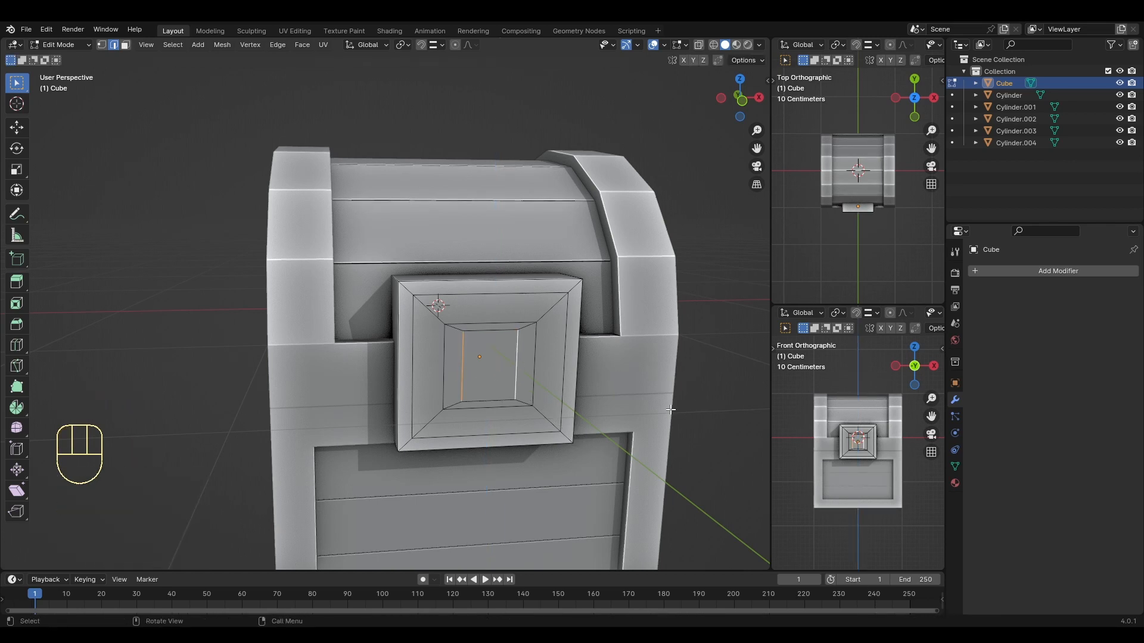
click(17, 345)
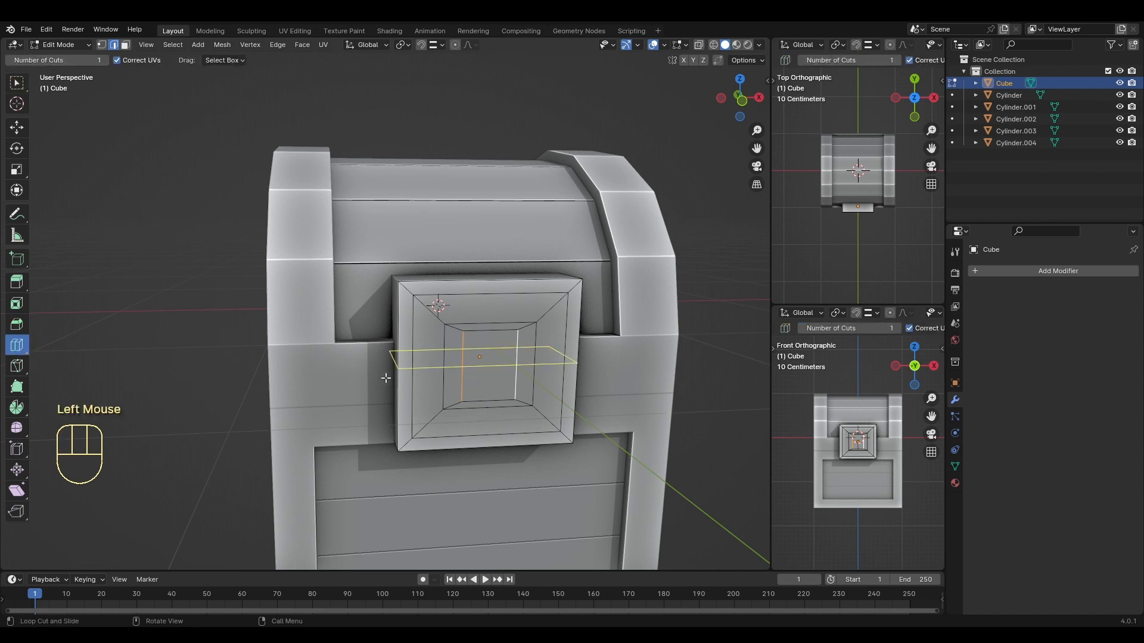
click(386, 379)
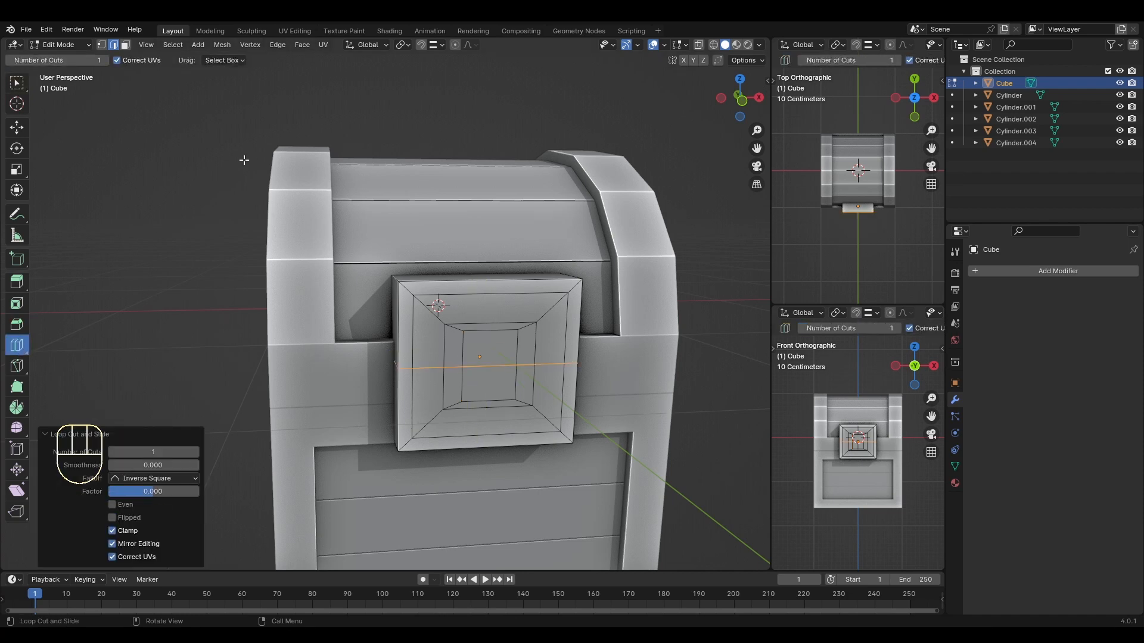
click(17, 82)
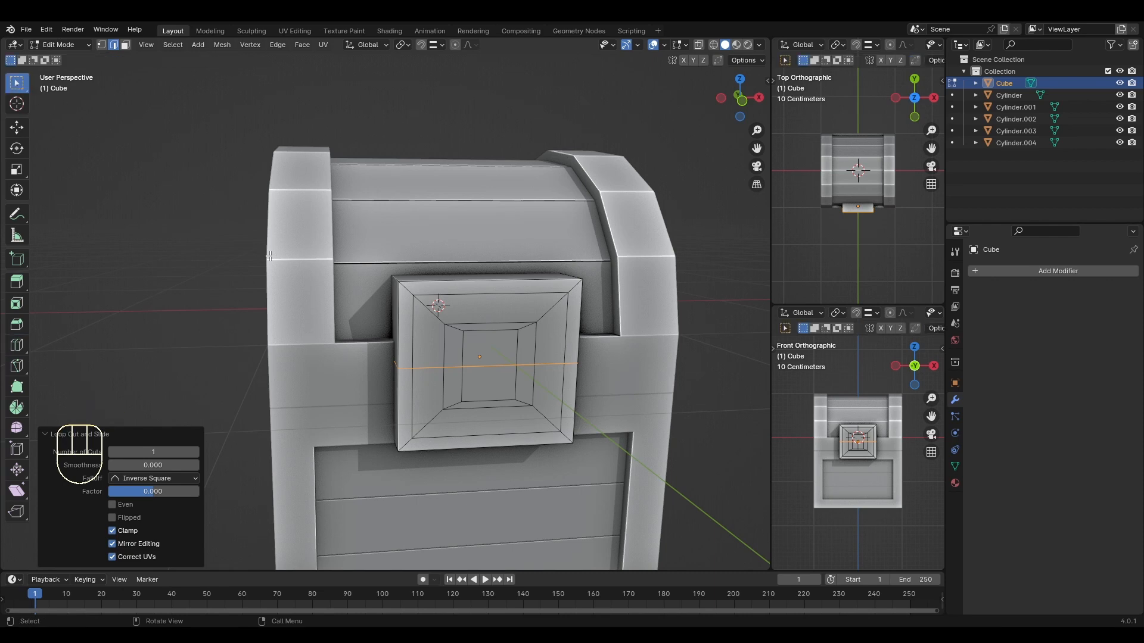
Step: Pinch the two middle vertices of the lock's innermost face together by scaling them to about 0.463 in vertex select mode
click(102, 45)
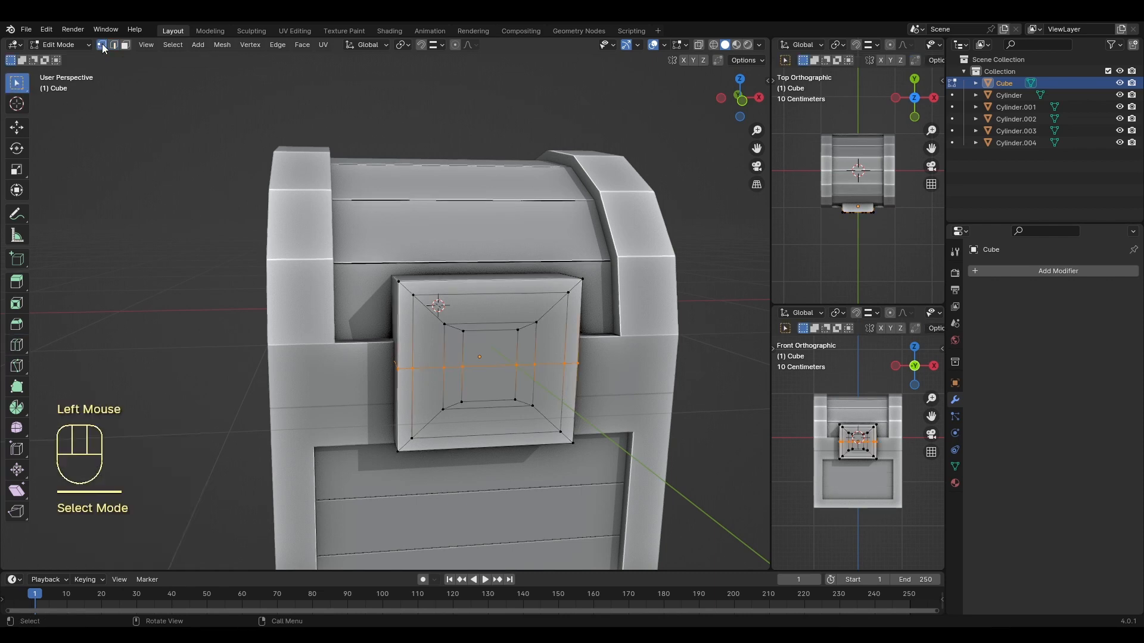
click(462, 368)
shift+click(517, 369)
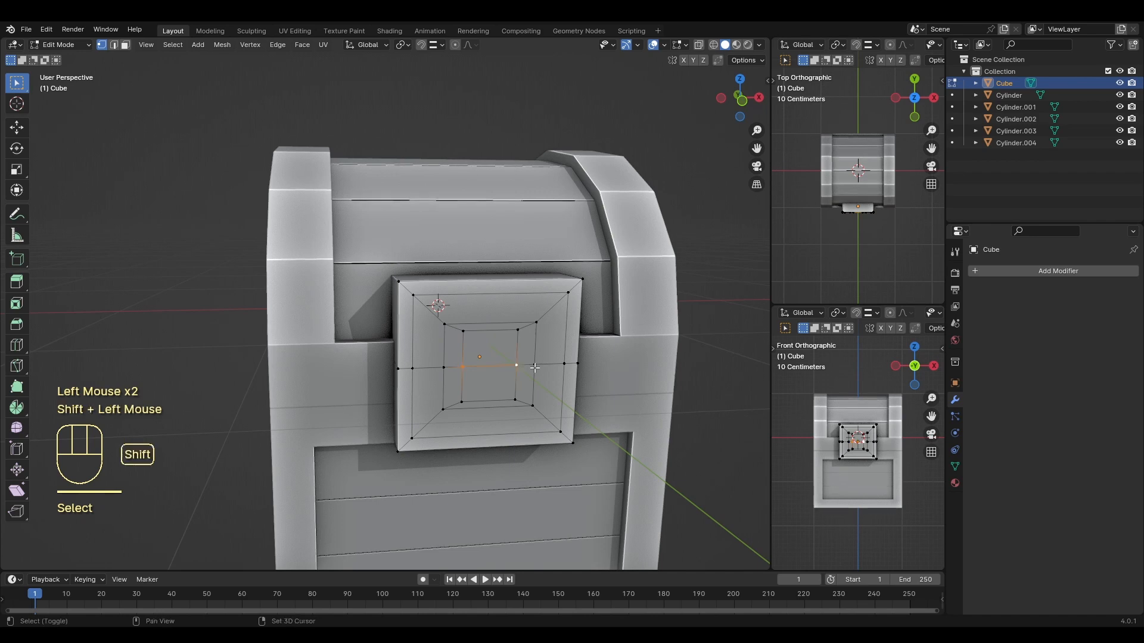
key(s)
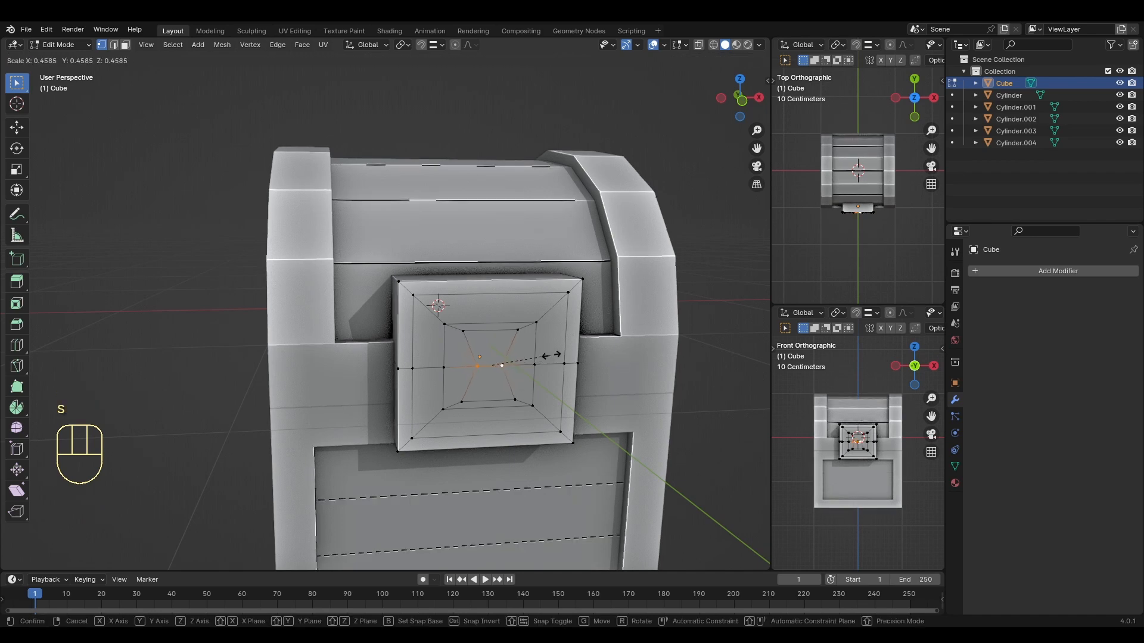
click(547, 359)
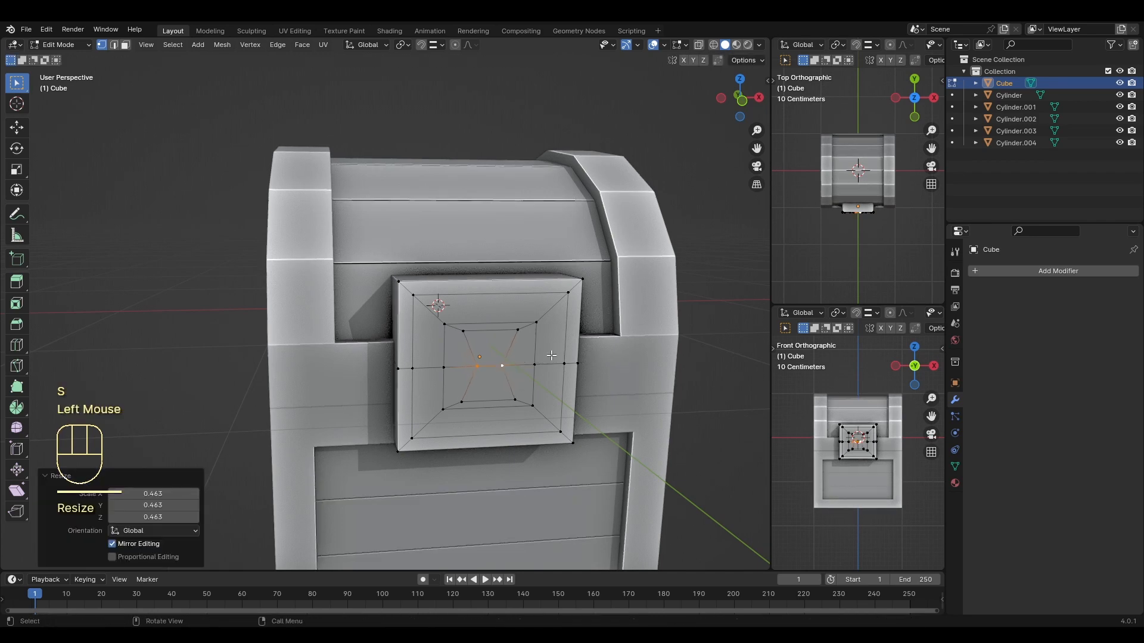
Step: Extrude the two innermost hourglass-shaped faces of the lock inward by about 0.10 m to form the keyhole
click(125, 45)
click(500, 374)
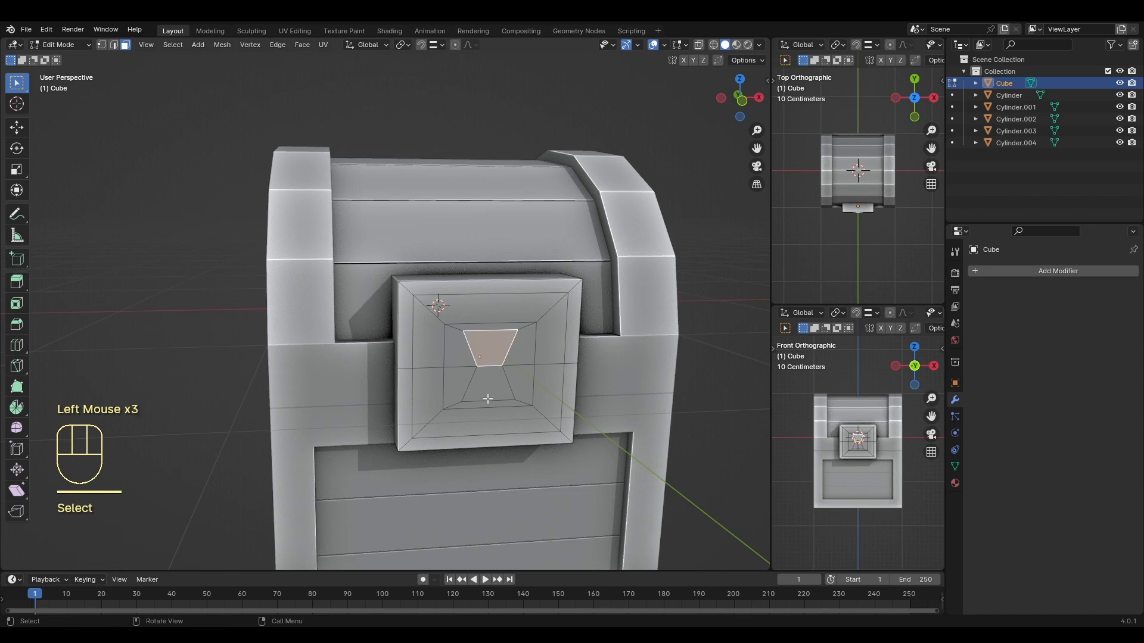
shift+click(487, 394)
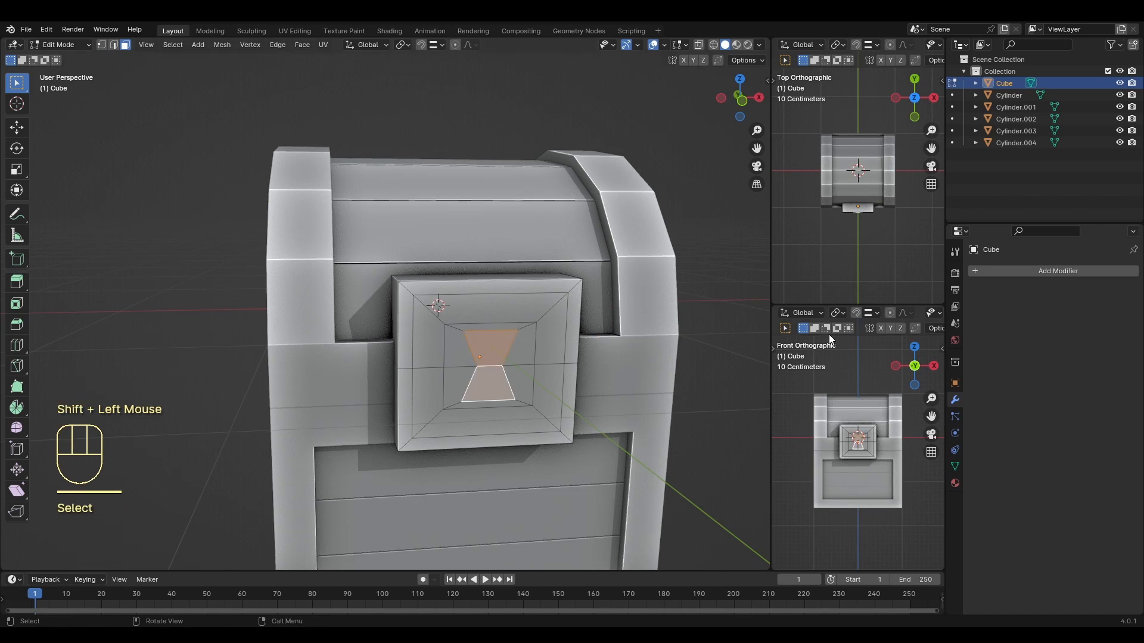
middle_drag(699, 411, 610, 423)
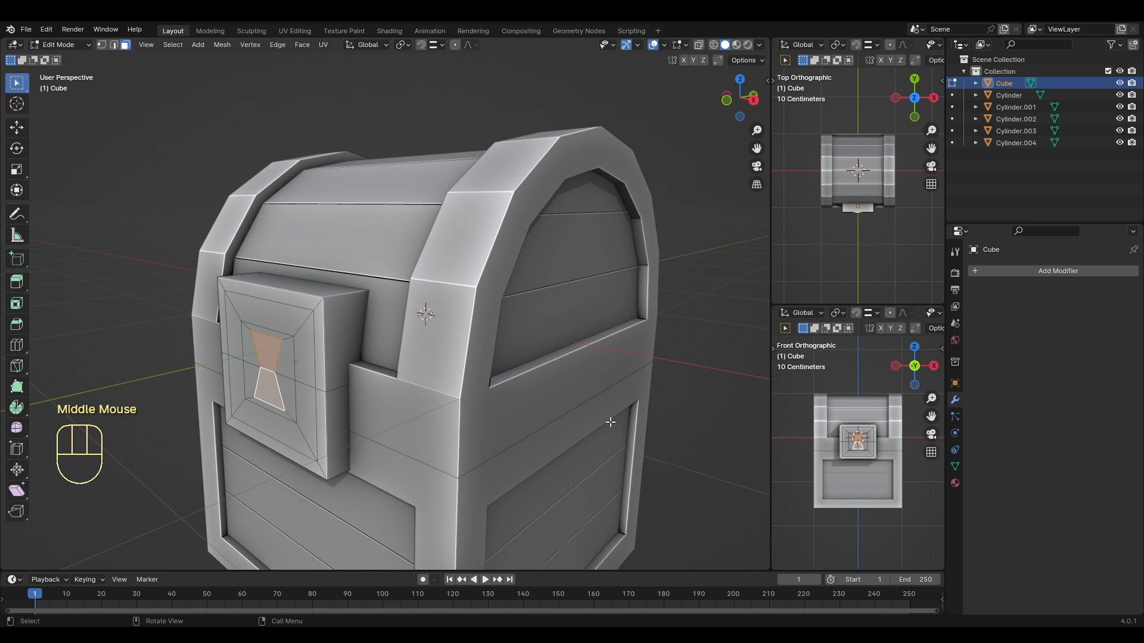
scroll(856, 216, up, 2)
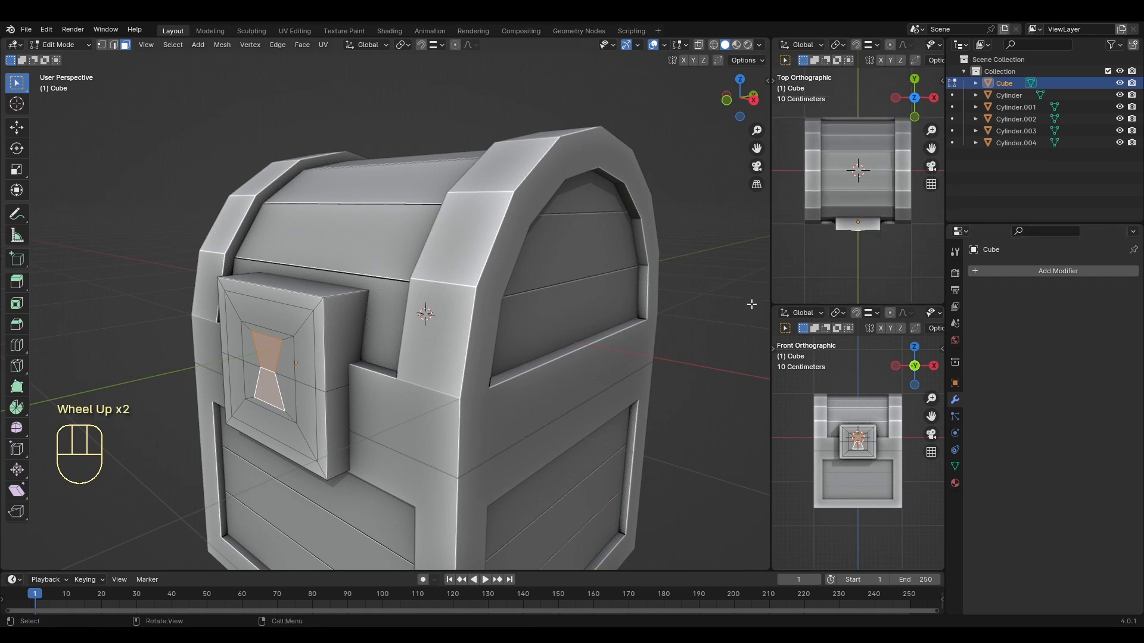
key(e)
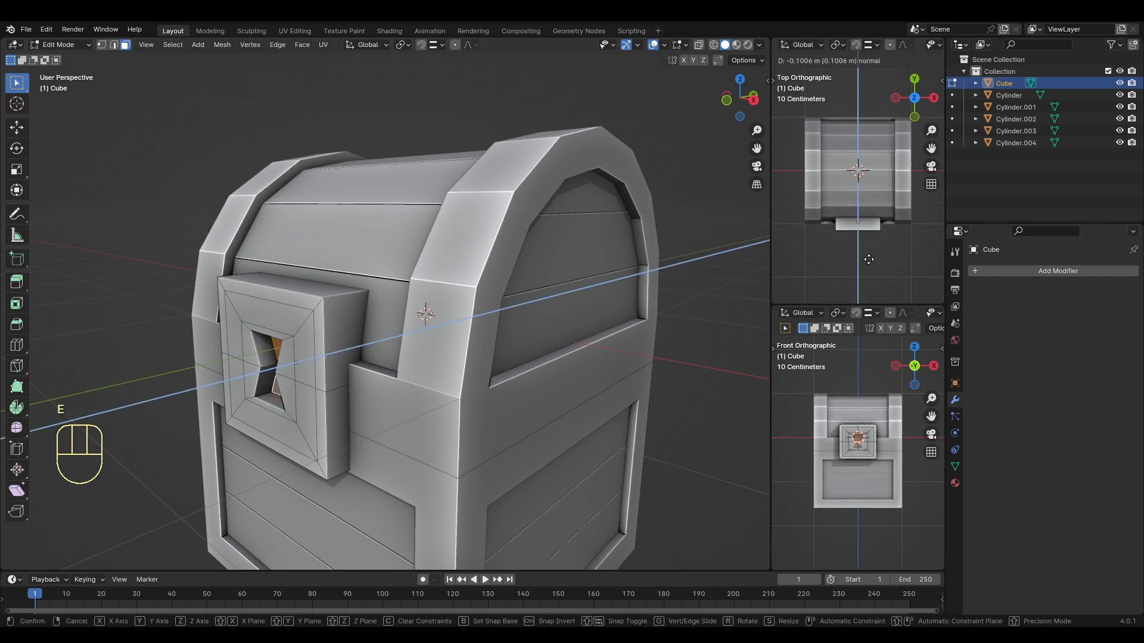
click(869, 259)
middle_drag(631, 310, 680, 365)
click(680, 365)
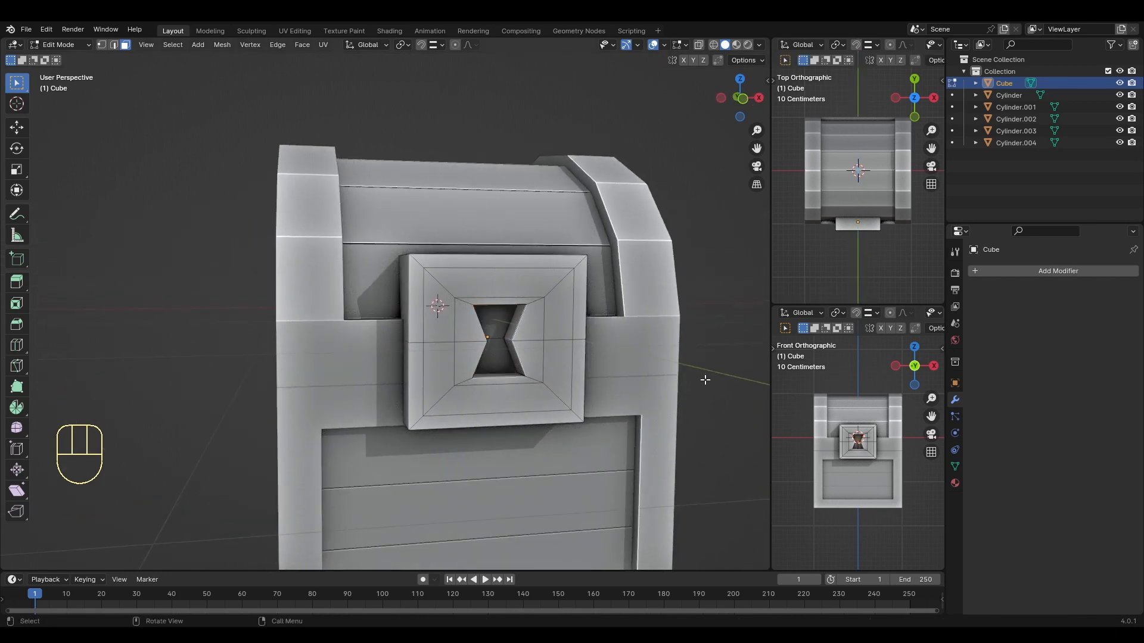
Step: Check the chest in Material Preview shading with a different studio environment light, and return to Solid shading
key(Tab)
middle_drag(717, 359, 754, 157)
click(737, 46)
click(747, 46)
click(736, 46)
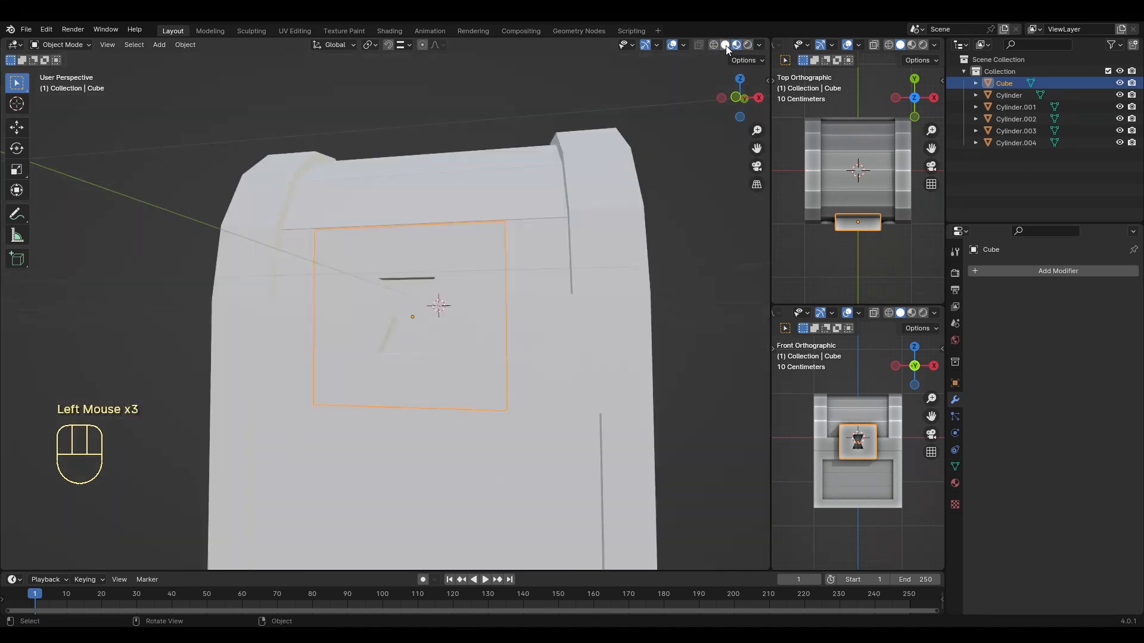
click(726, 46)
click(736, 45)
click(759, 46)
click(749, 145)
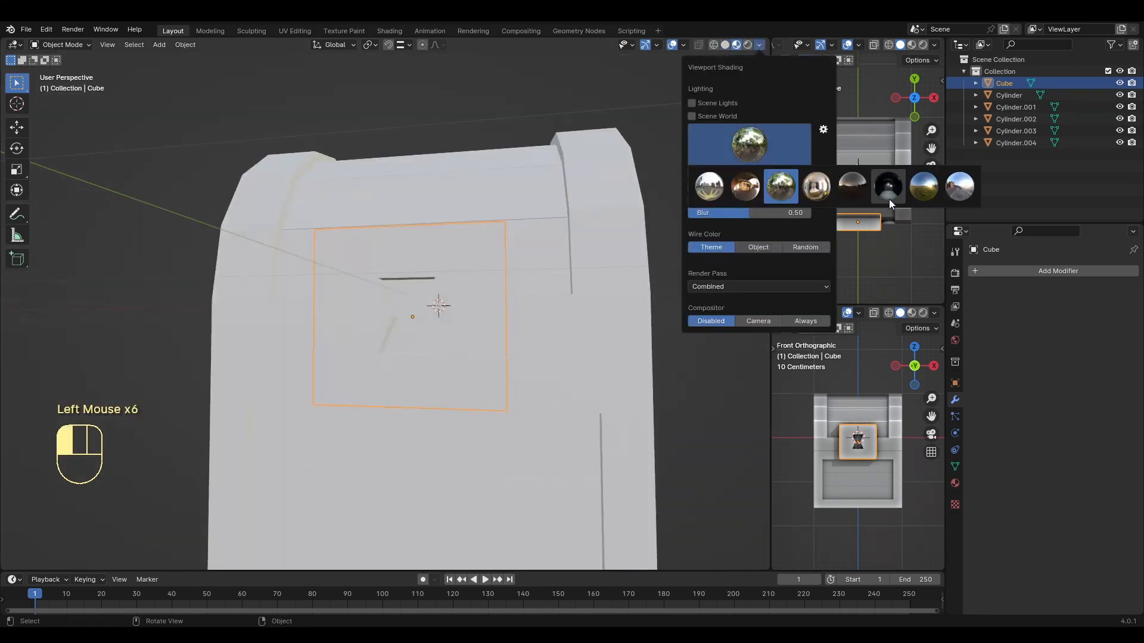
click(741, 187)
mouse_move(653, 124)
middle_down()
mouse_move(598, 285)
mouse_move(538, 283)
middle_up()
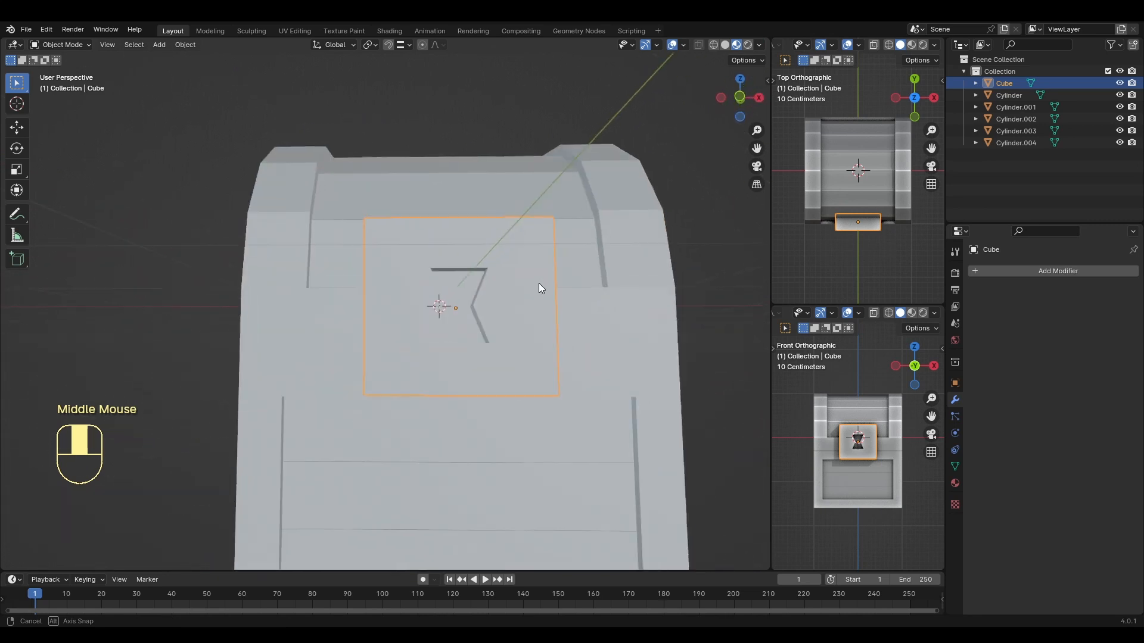
click(726, 46)
mouse_move(685, 149)
middle_down()
mouse_move(616, 273)
mouse_move(548, 324)
middle_up()
Step: Extrude the wide face ring around the lock's keyhole border inward by about 0.04 m
key(Tab)
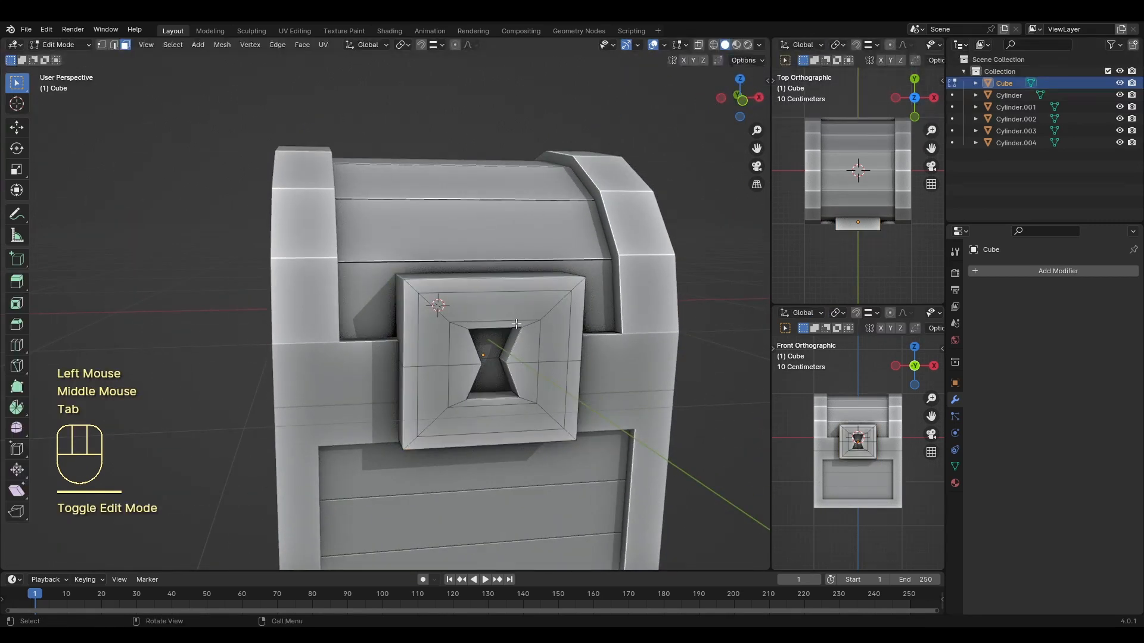
click(488, 305)
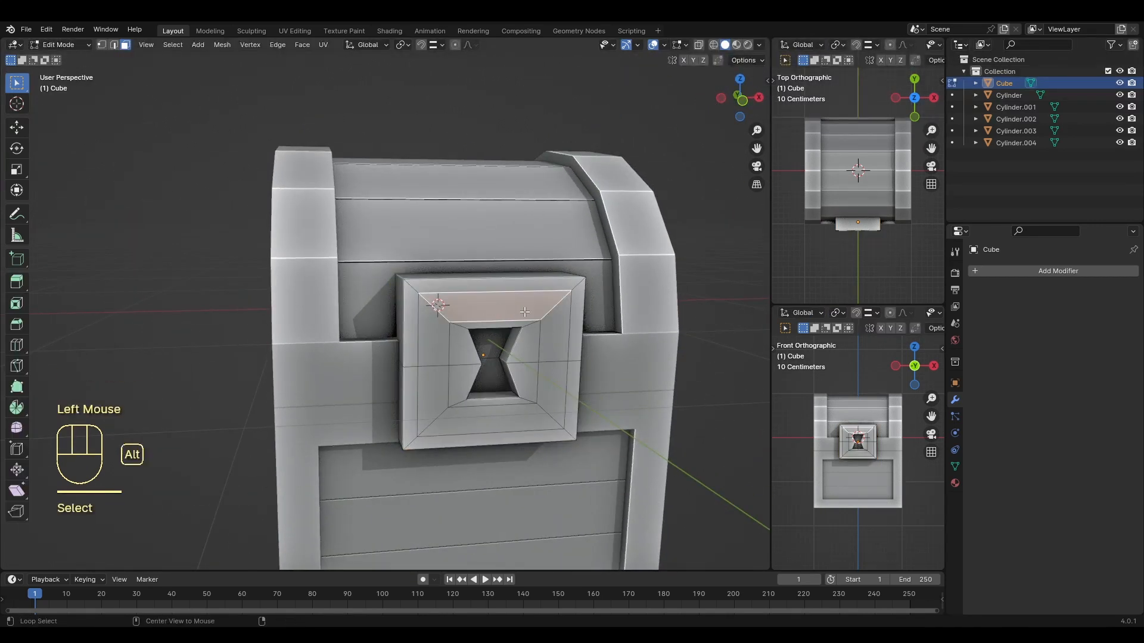
alt+click(551, 311)
middle_drag(614, 420, 638, 420)
key(e)
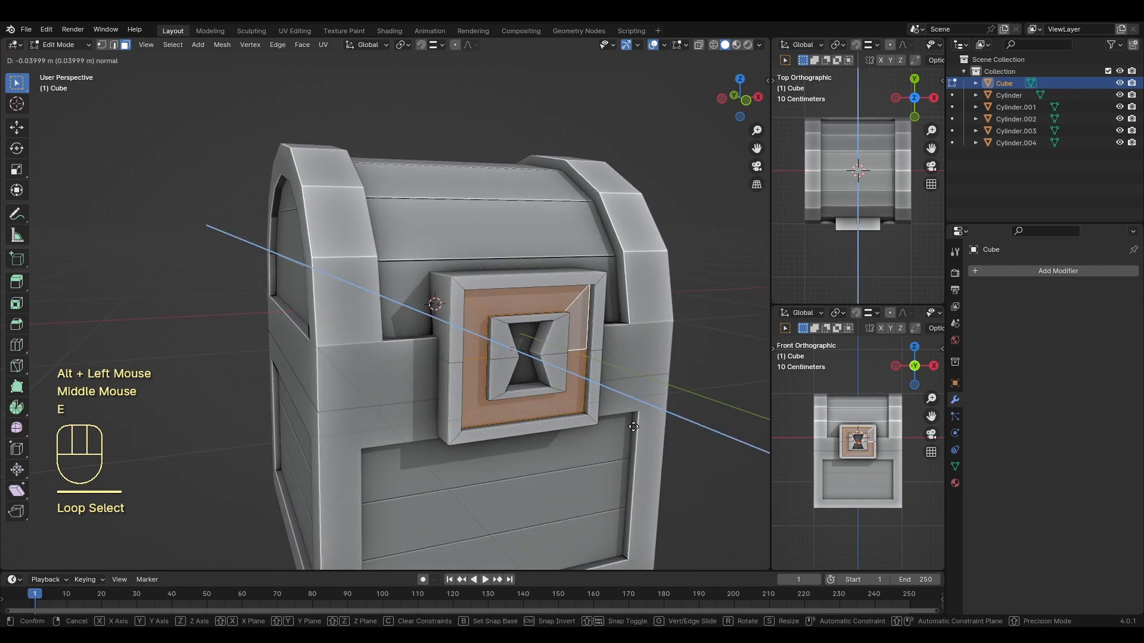
click(633, 427)
middle_drag(633, 427, 644, 362)
click(681, 382)
key(Tab)
key(Tab)
click(393, 300)
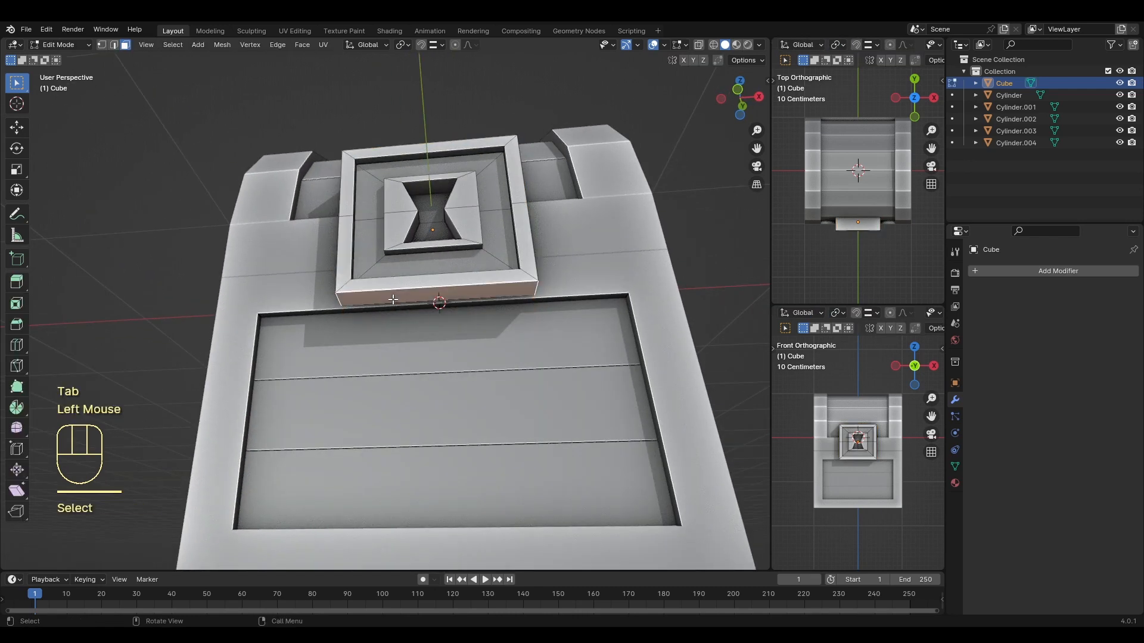
key(s)
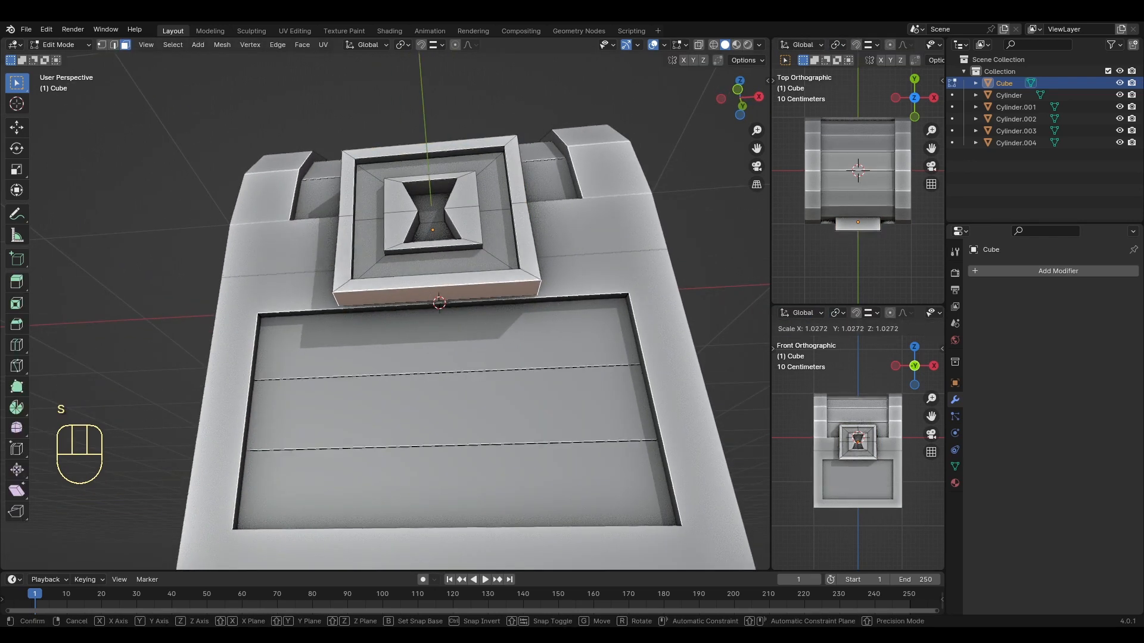
right_click(436, 327)
Step: Taper the lock downward by scaling its bottom face to about 0.851 with smooth proportional editing at a size of about 0.62
double_click(389, 302)
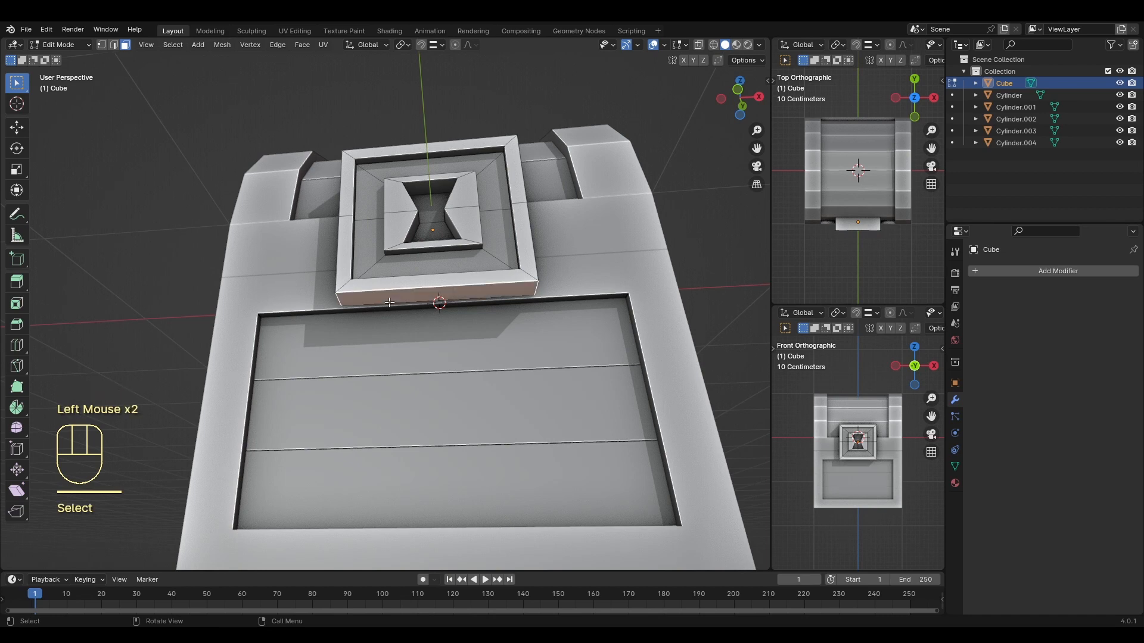
middle_drag(440, 302, 459, 305)
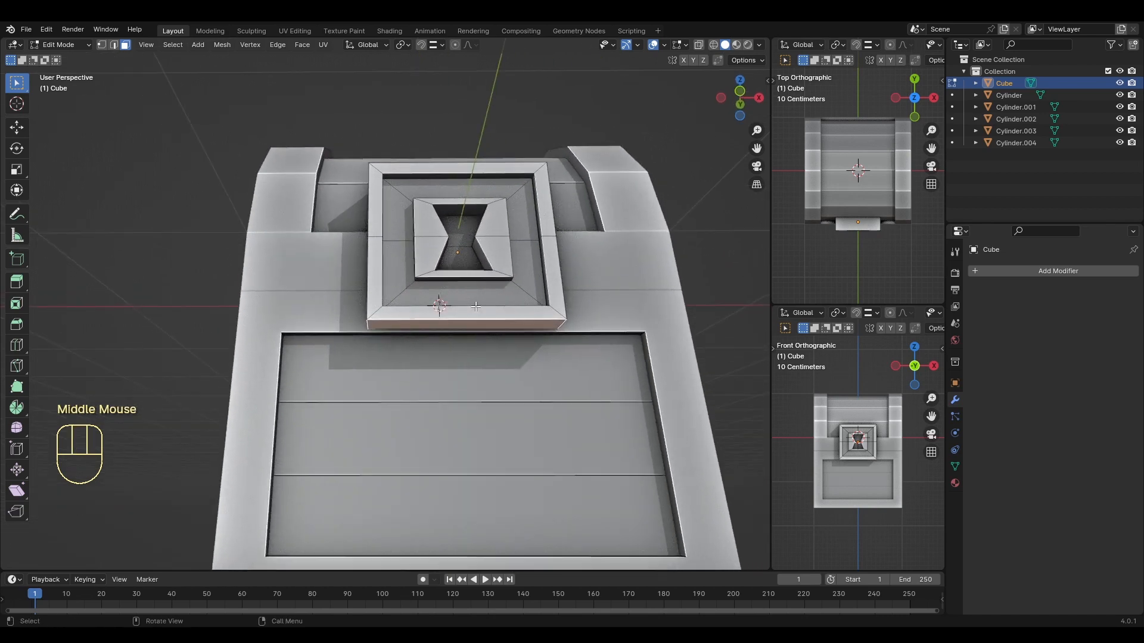
key(s)
key(x)
right_click(523, 239)
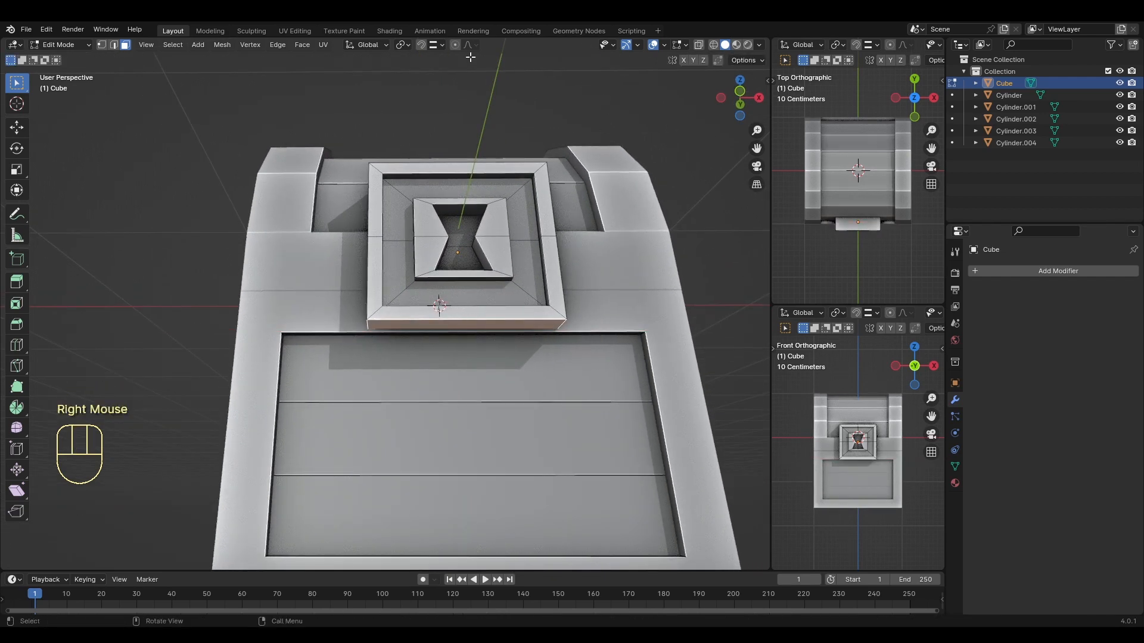
click(455, 44)
middle_drag(675, 356, 539, 389)
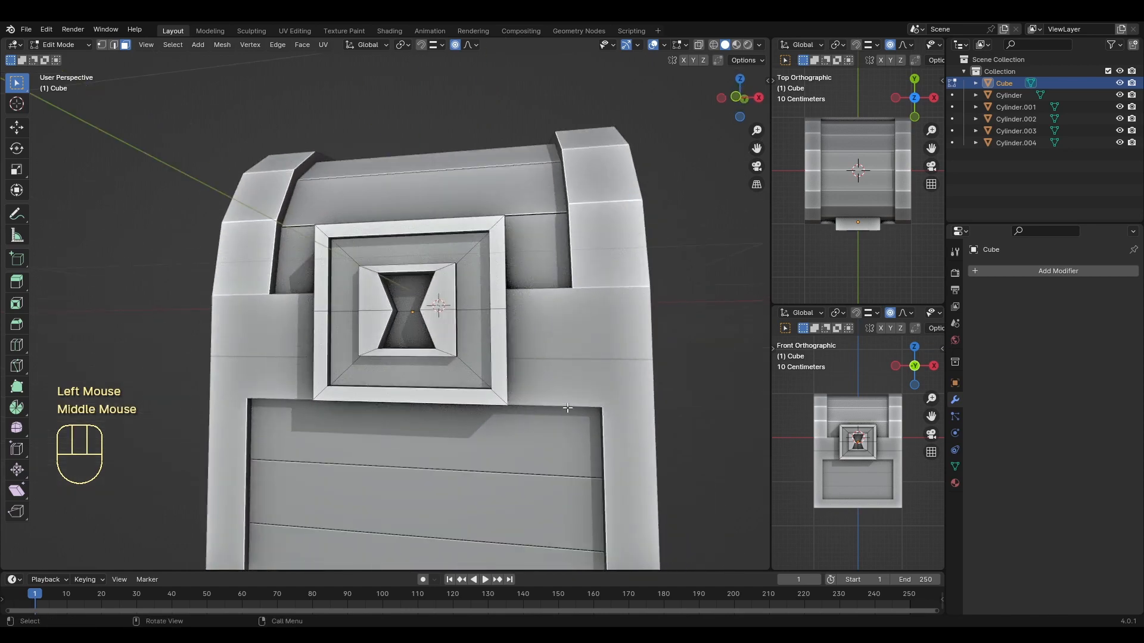
key(s)
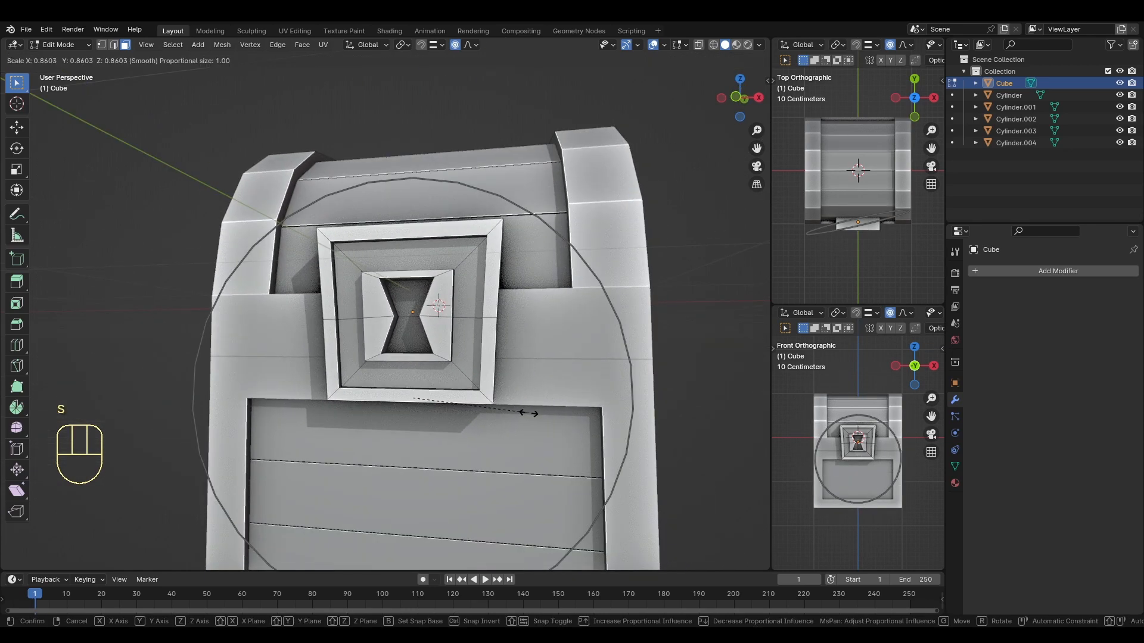
scroll(528, 410, up, 3)
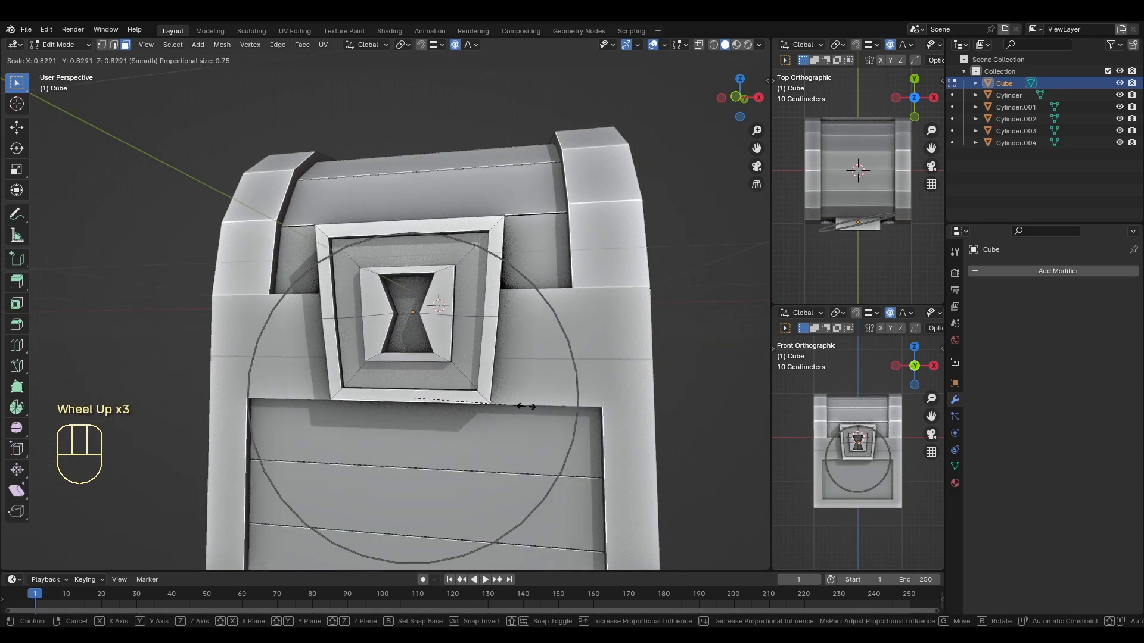
scroll(527, 407, up, 2)
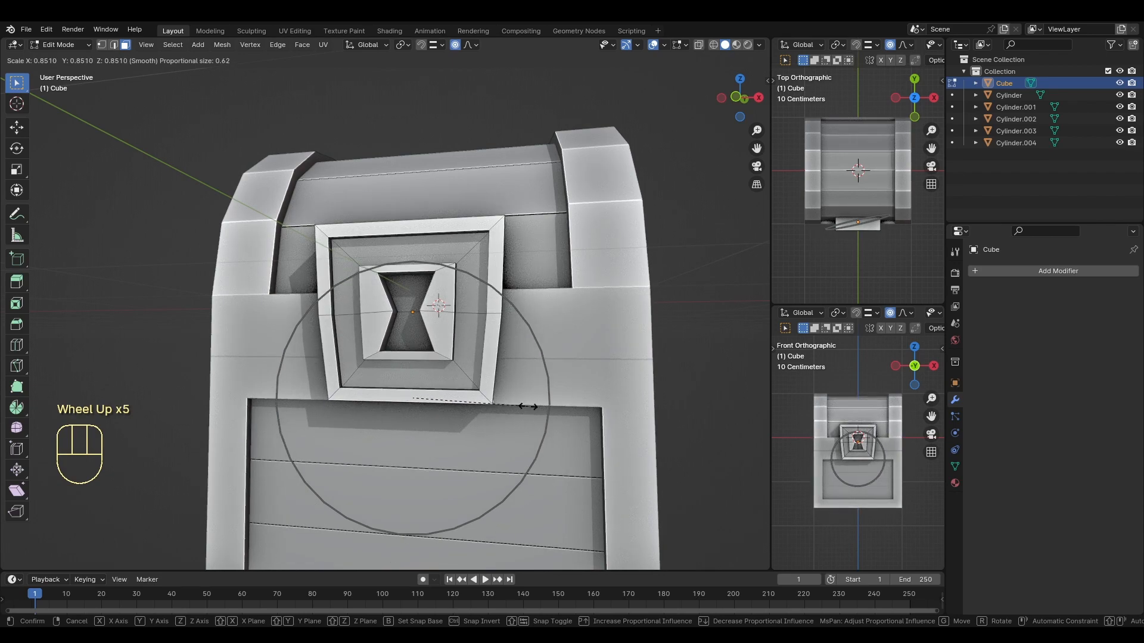
click(528, 407)
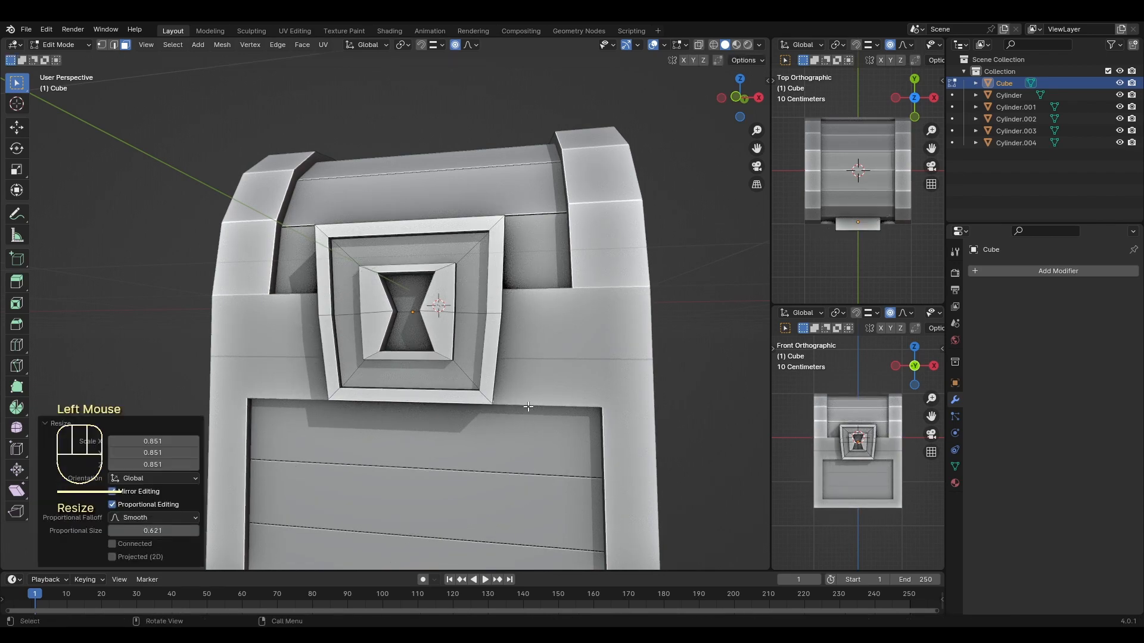
middle_drag(529, 408, 651, 402)
key(Tab)
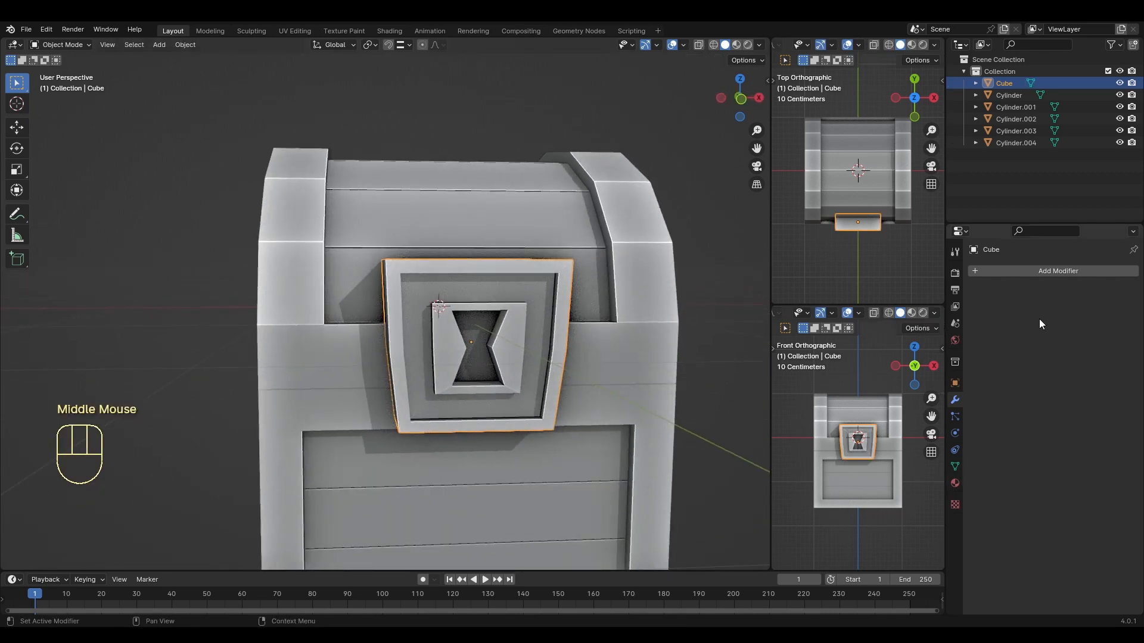
Step: Create and rename a new material for the lock plate, and set its base color to hex B87333
click(1039, 270)
click(955, 483)
click(1014, 323)
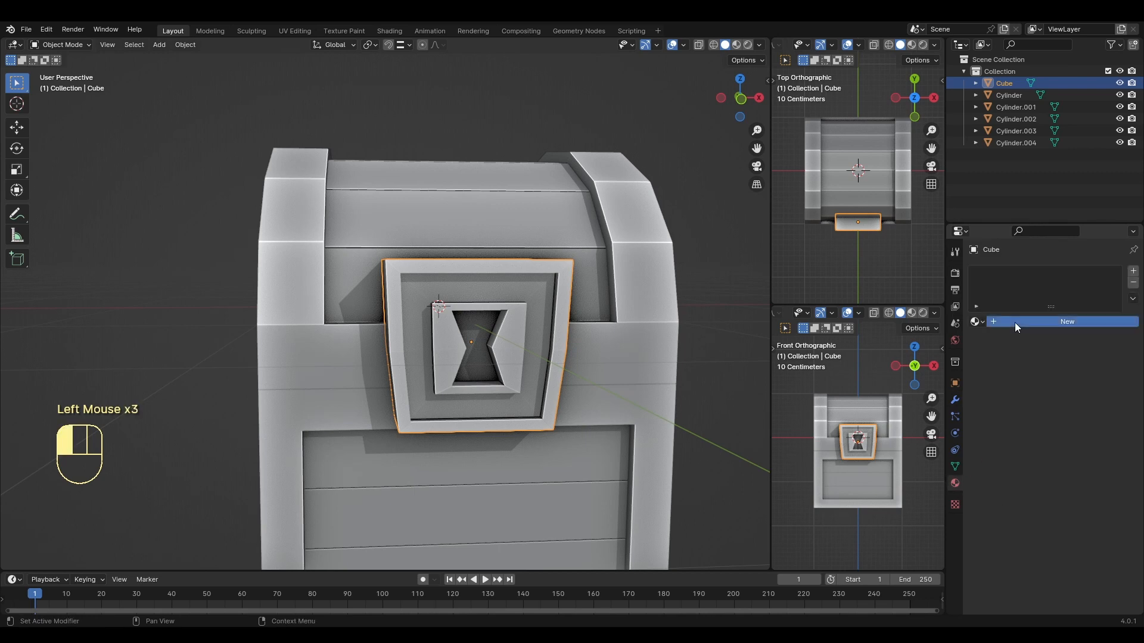
click(1014, 320)
text(Ceb)
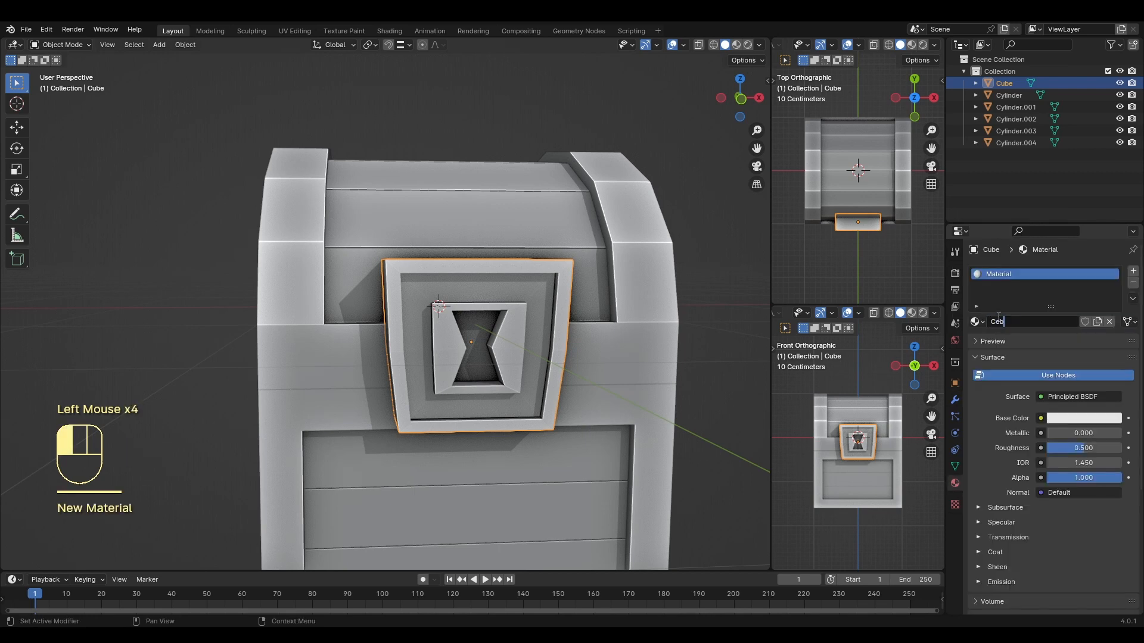
click(1091, 420)
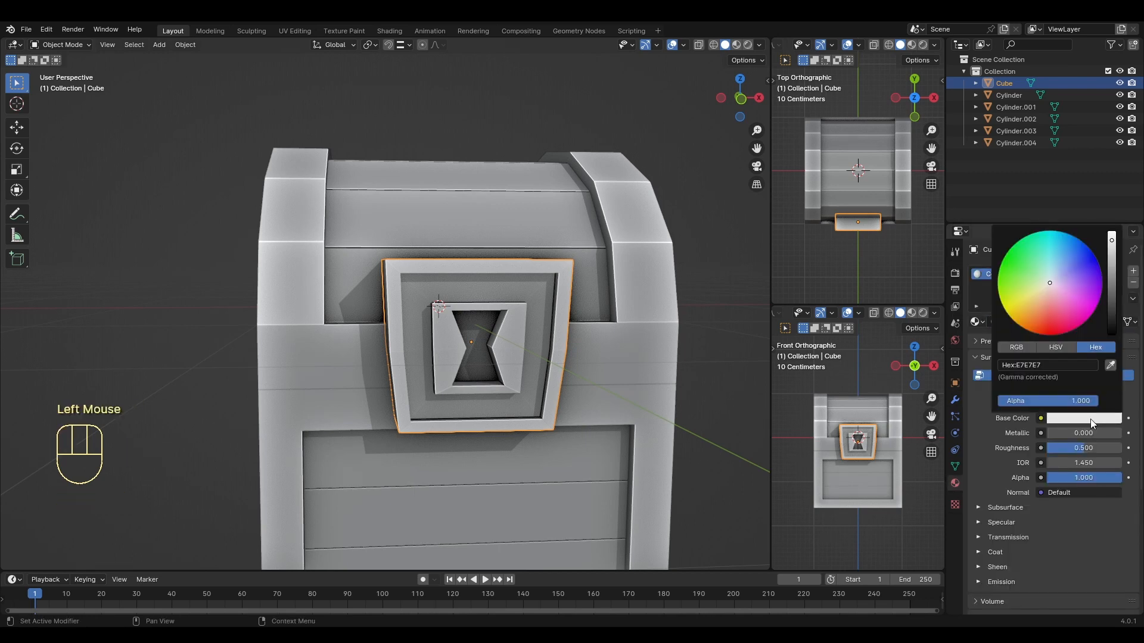
click(1055, 366)
key(ctrl+v)
key(Return)
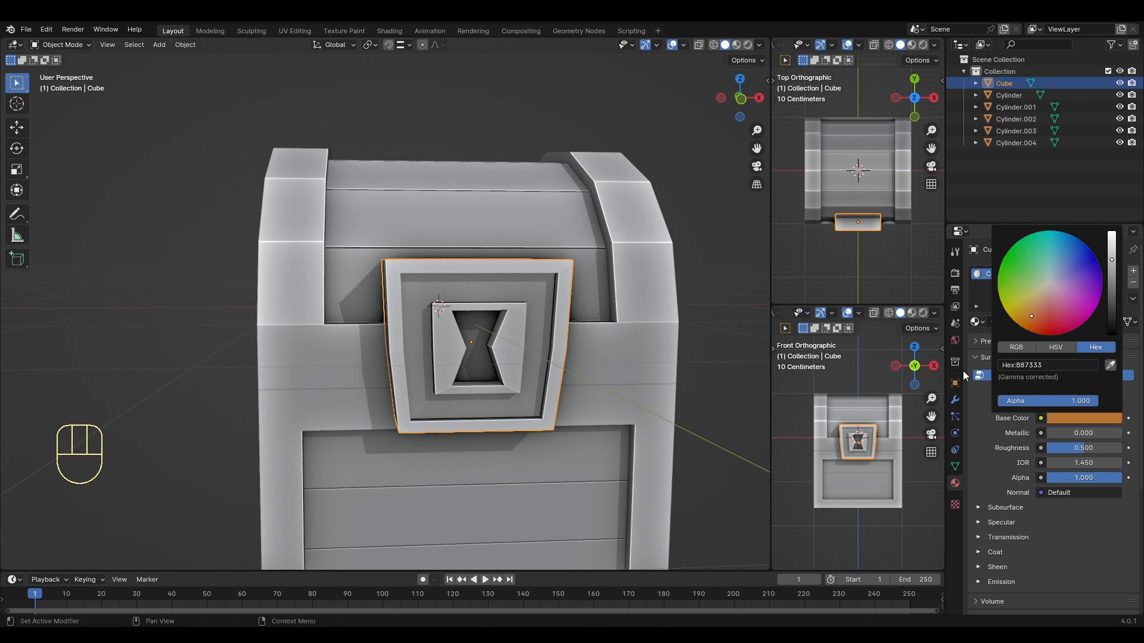
Step: Set the lock plate material's metallic to 0.8 and roughness to 0.3, and show the main view in Material Preview shading
click(1089, 430)
text(0.8)
key(Return)
click(1088, 448)
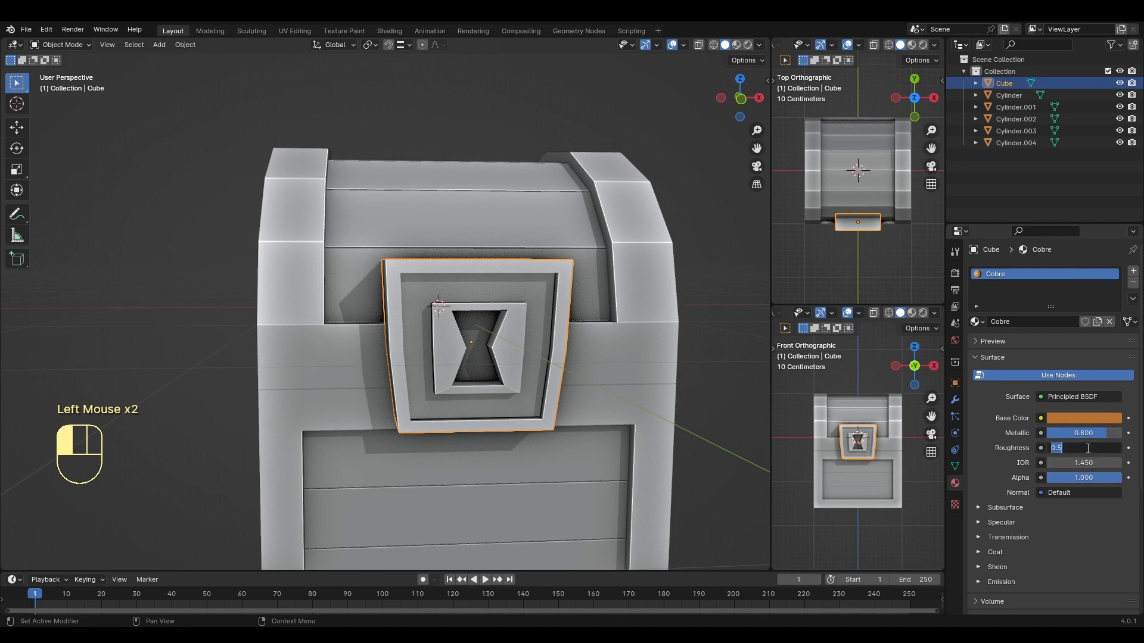
click(737, 45)
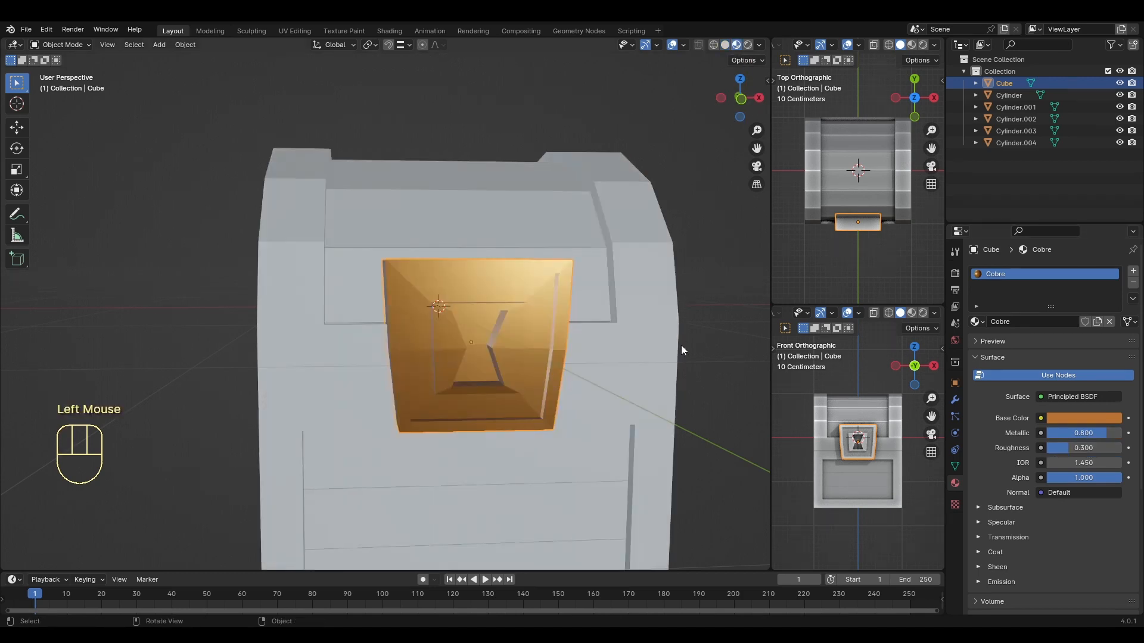
mouse_move(681, 345)
middle_down()
mouse_move(696, 319)
mouse_move(683, 305)
mouse_move(669, 340)
mouse_move(717, 331)
mouse_move(692, 371)
mouse_move(670, 379)
mouse_move(696, 389)
mouse_move(678, 349)
mouse_move(695, 378)
mouse_move(679, 410)
middle_up()
scroll(715, 367, up, 2)
scroll(680, 410, down, 3)
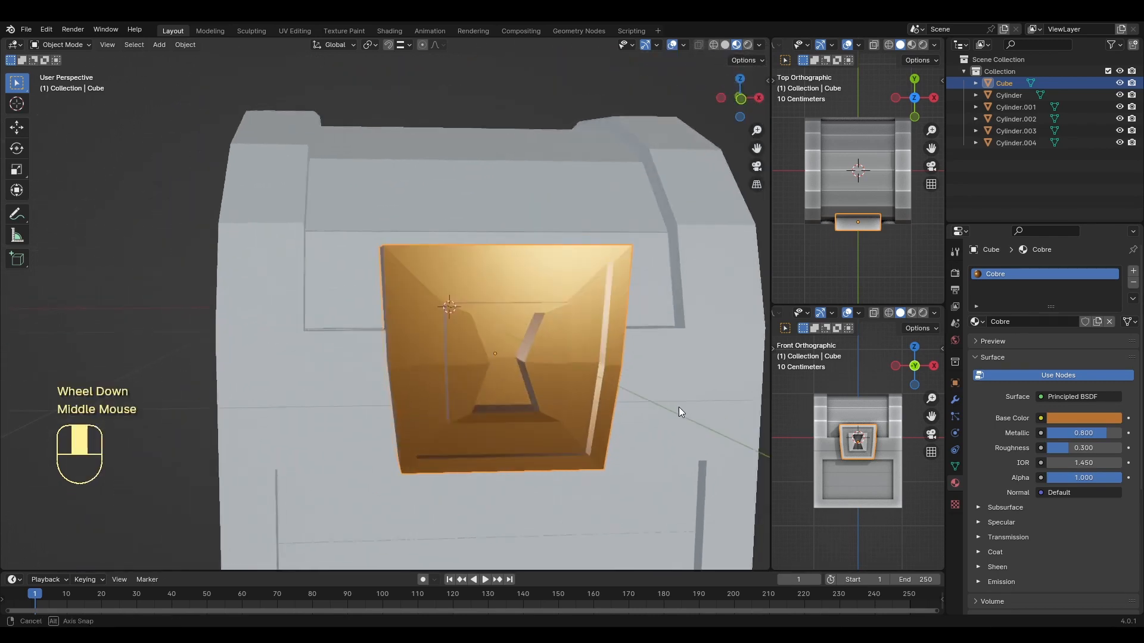
Step: Select the two recessed keyhole faces of the lock in Edit Mode and add a second material named Negro
middle_drag(502, 349, 519, 315)
click(520, 315)
key(Tab)
click(524, 310)
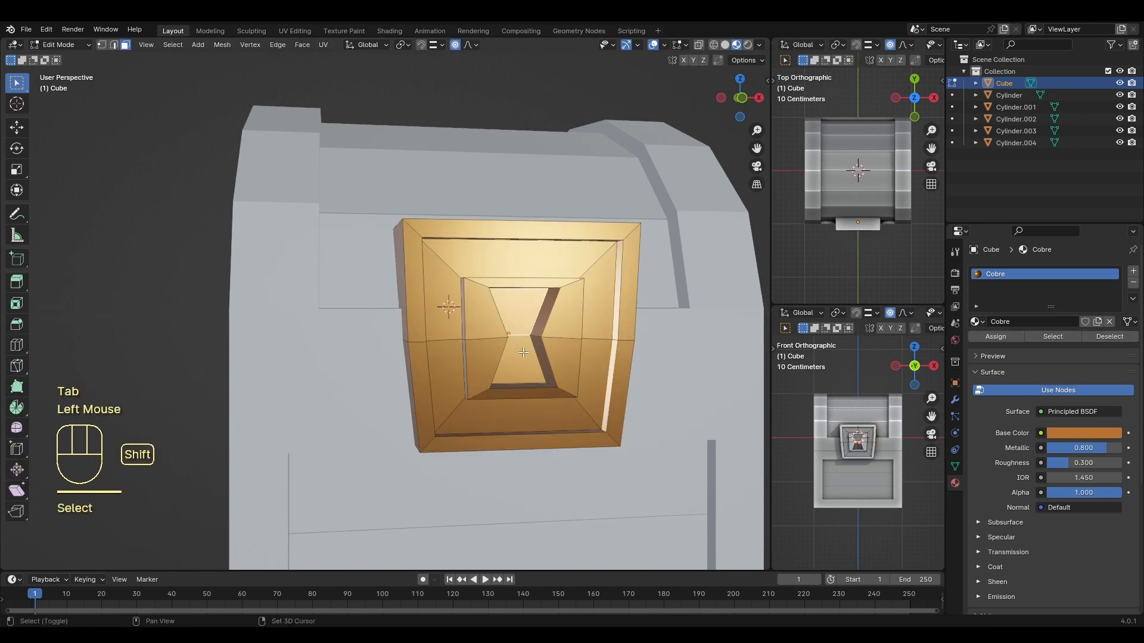
shift+click(518, 360)
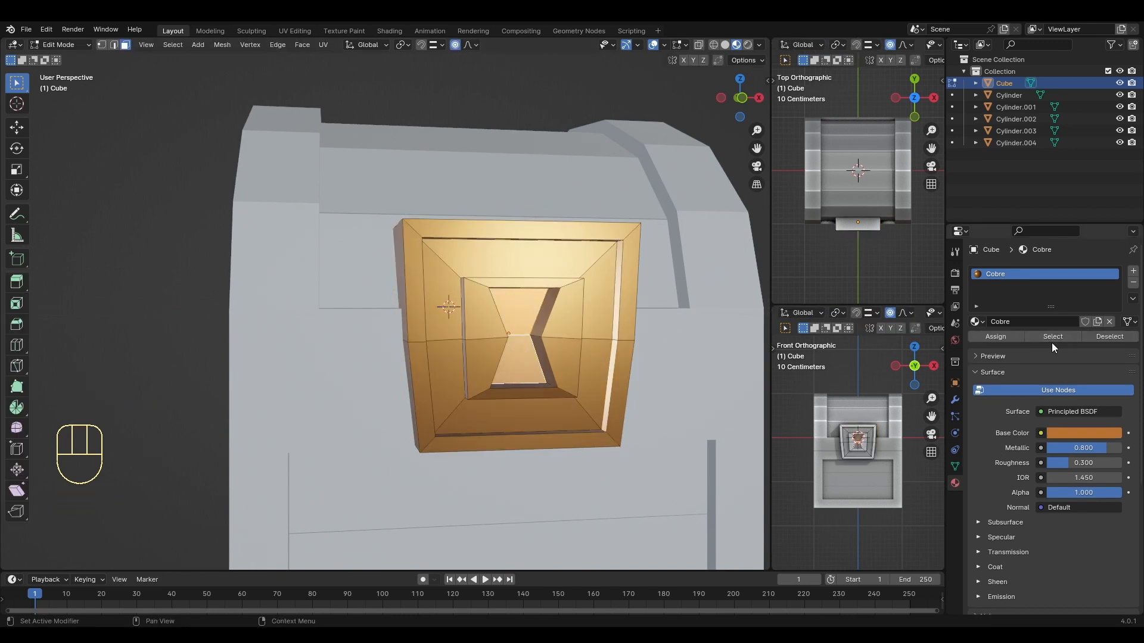
click(1134, 272)
click(1035, 345)
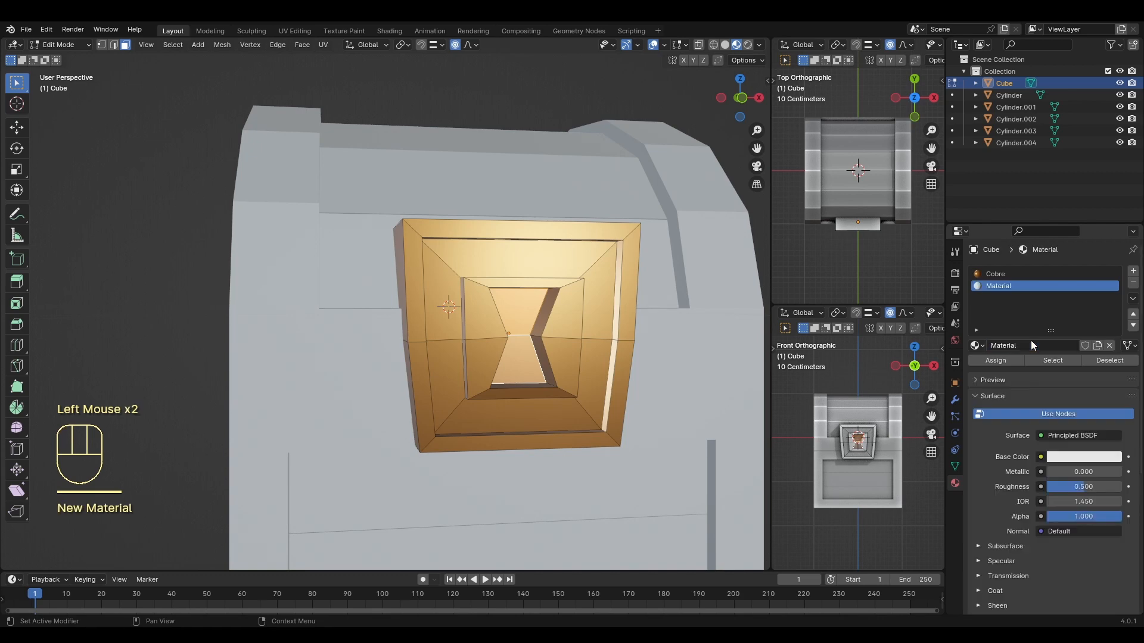
click(1032, 344)
text(Negro)
key(Return)
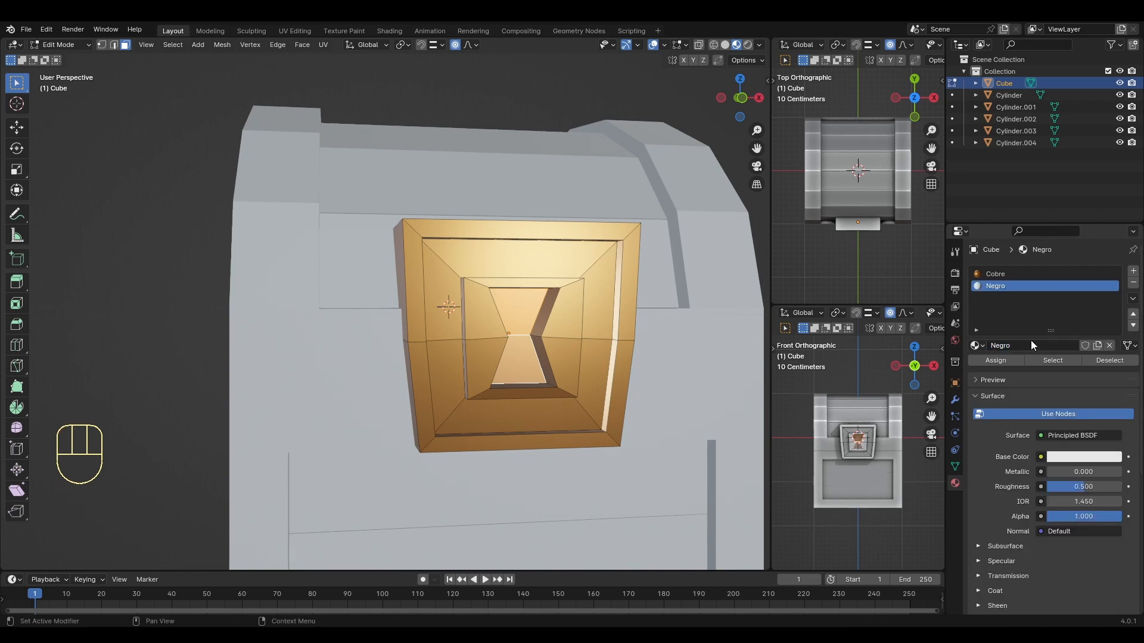
Step: Set the Negro material's base color to black, assign it to the selected keyhole faces, and return to Object Mode
click(1096, 459)
drag(1111, 356, 1111, 376)
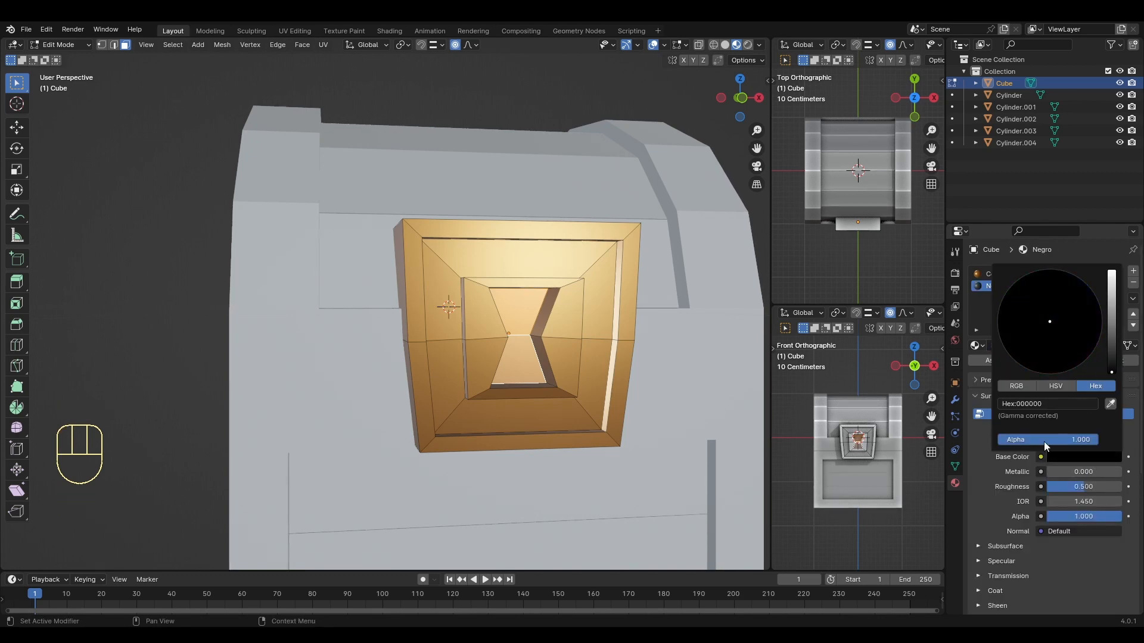
click(1006, 361)
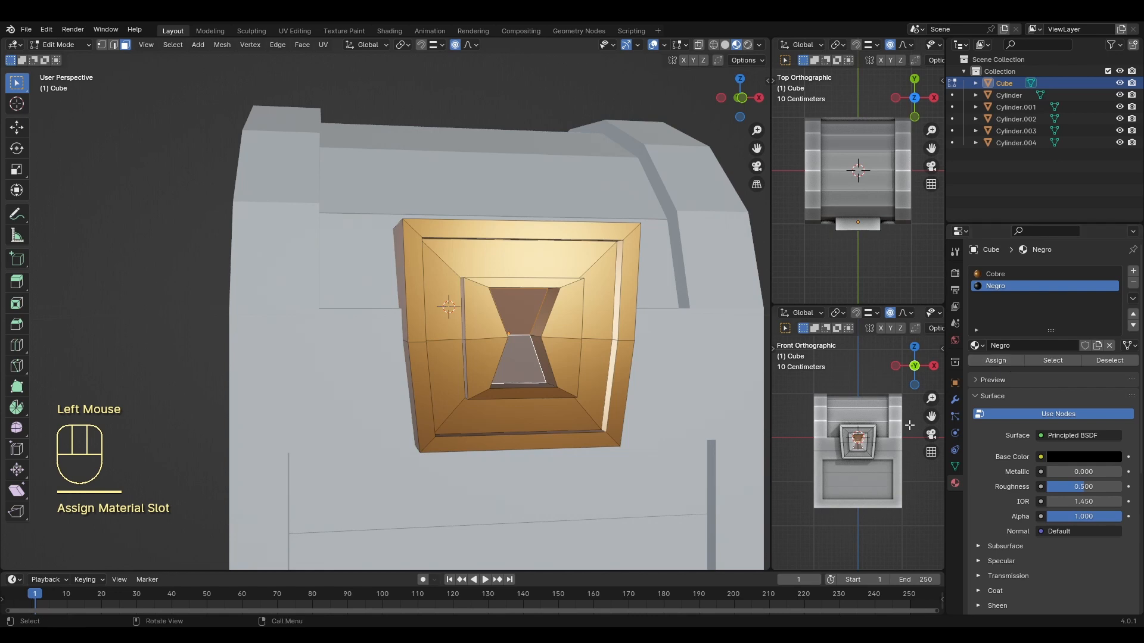
click(220, 359)
middle_drag(220, 359, 159, 353)
key(Tab)
scroll(159, 353, down, 2)
Step: Select the wooden panels of the chest's lower body and create a new material named Madera for them
click(605, 416)
click(499, 439)
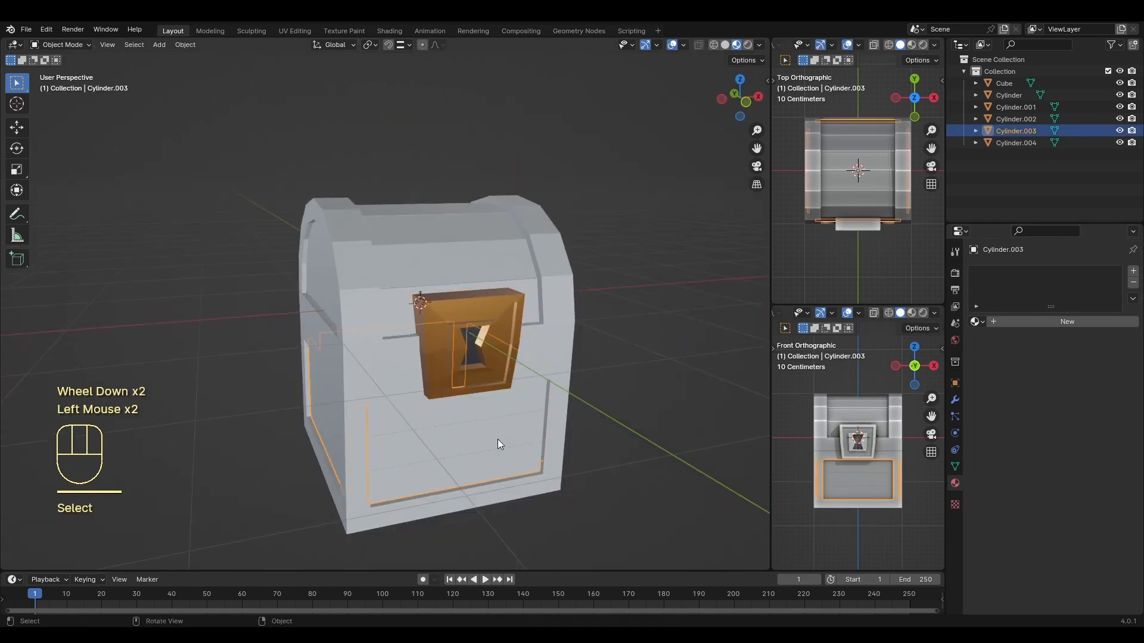
shift+click(474, 279)
middle_drag(474, 279, 481, 459)
click(480, 459)
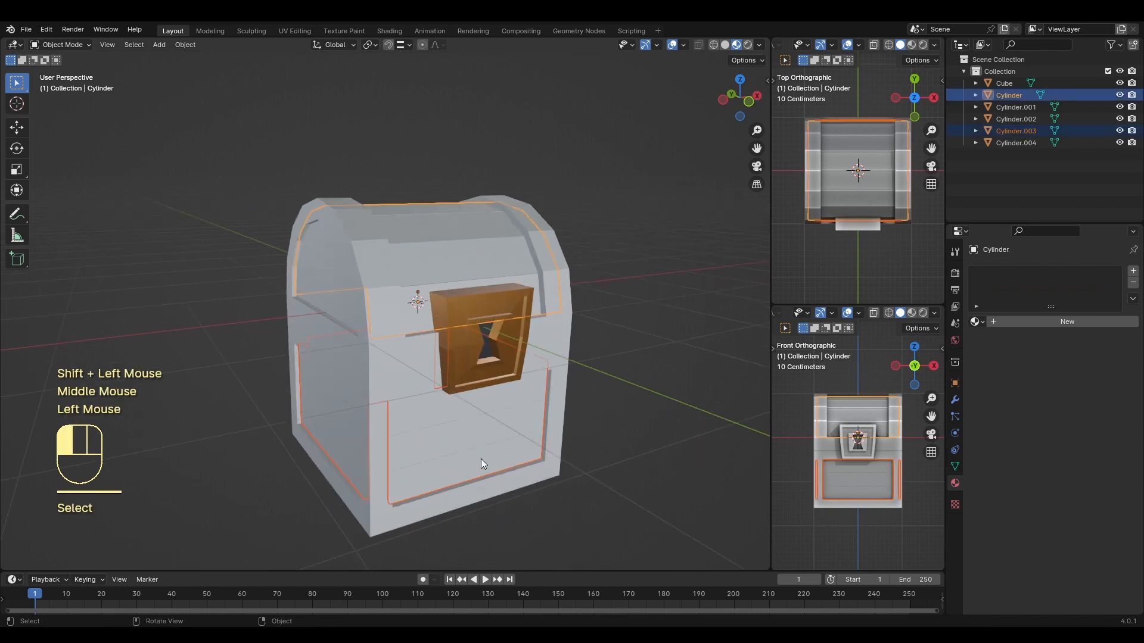
click(1018, 321)
click(1027, 321)
text(Madera)
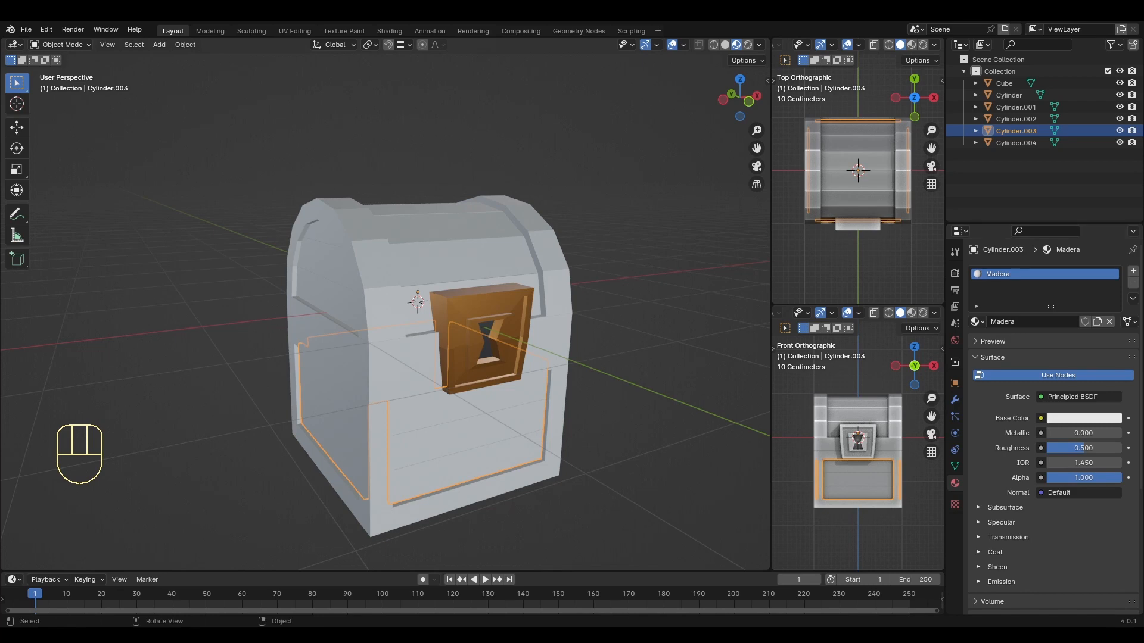
Step: Set the Madera material's base color to dark brown by pasting the copied hex code
click(1059, 419)
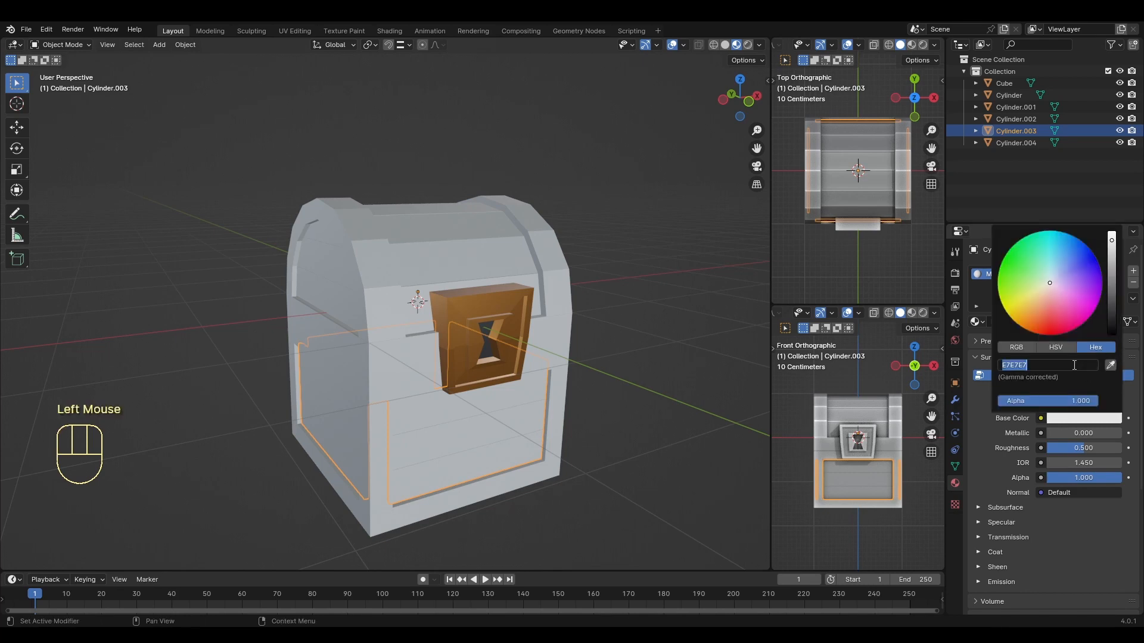
key(ctrl+v)
key(Return)
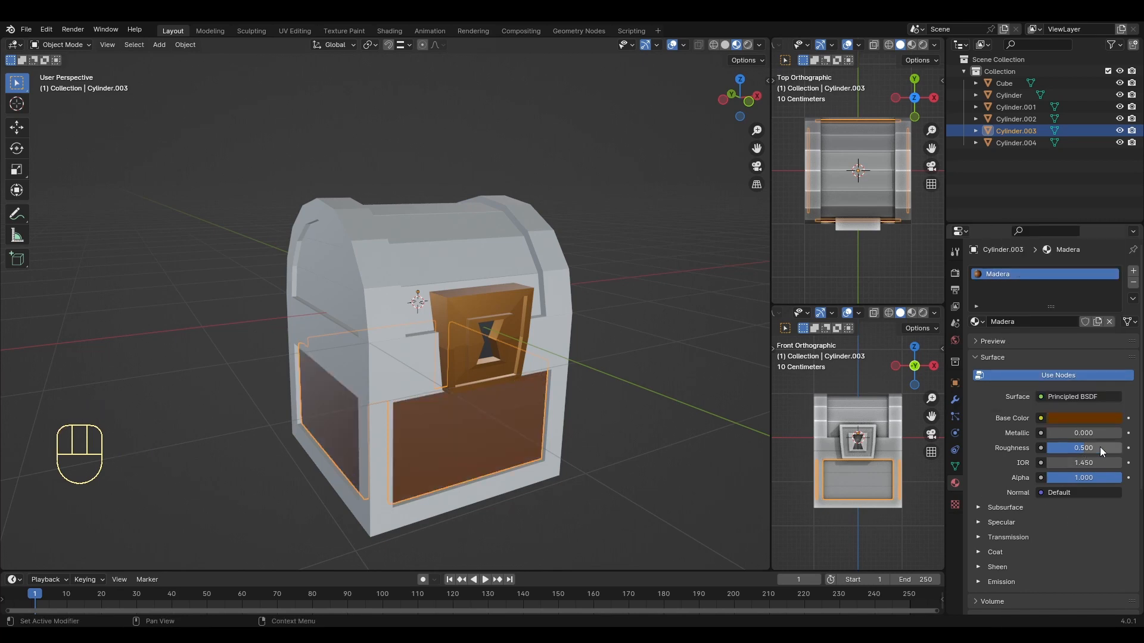
Step: Apply the existing Madera material to the lid's planks and the arched side panels, and set its roughness to 0.8
middle_drag(703, 399, 596, 417)
click(845, 412)
click(989, 320)
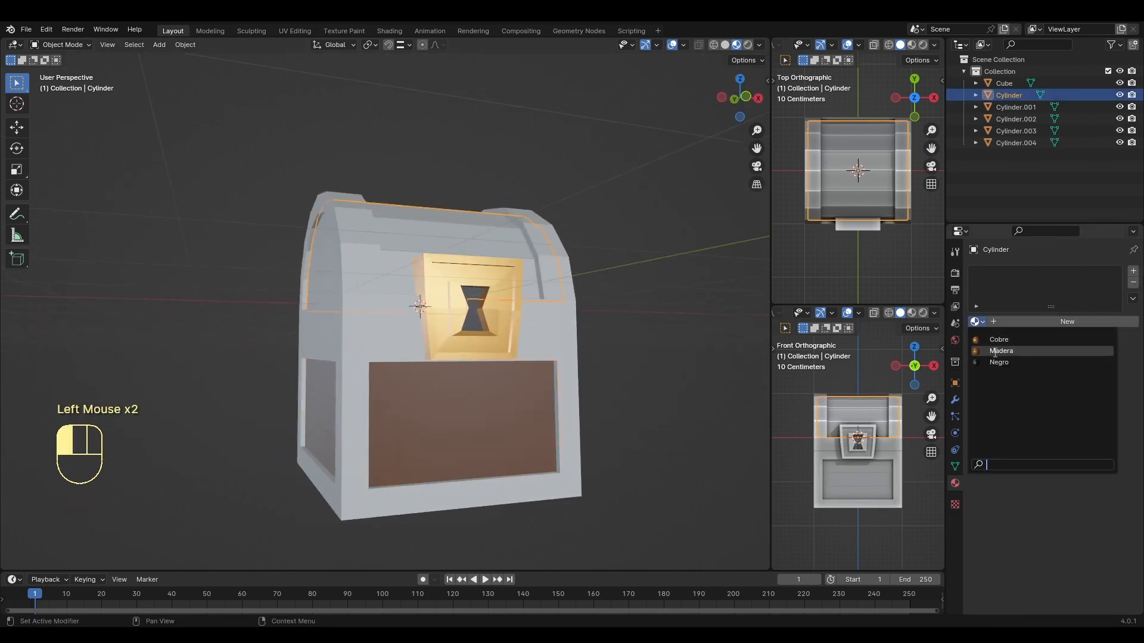
click(999, 350)
middle_drag(551, 381, 574, 392)
click(400, 274)
click(985, 322)
click(1004, 352)
click(1091, 447)
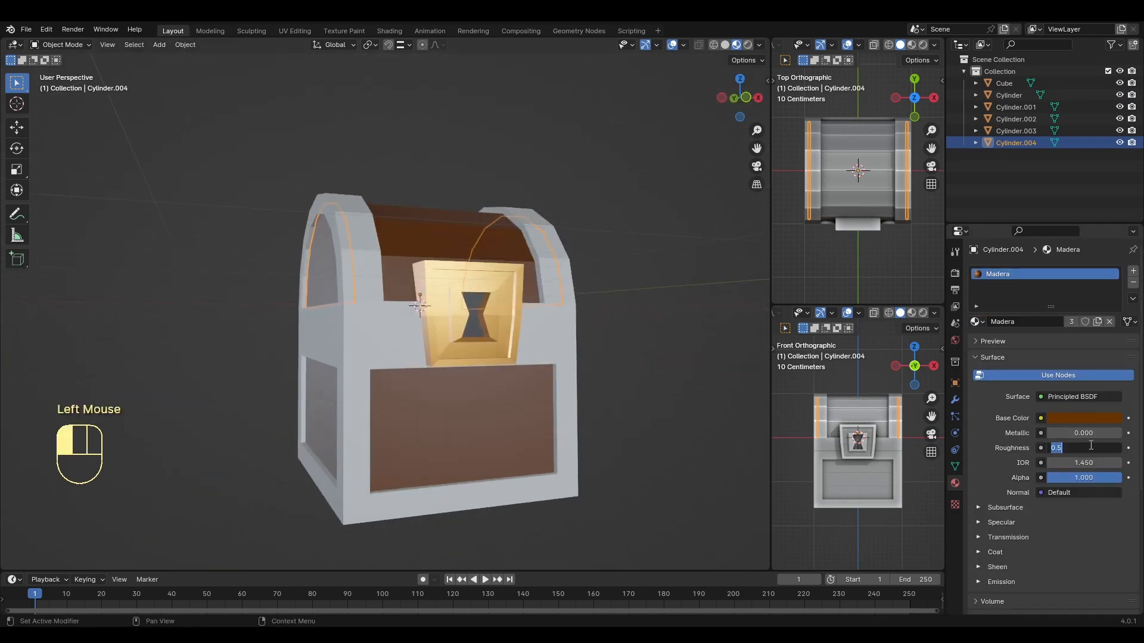
key(Return)
Step: Select the frame of the chest's lower body and create a new material named Metal for it
middle_drag(648, 370, 570, 340)
click(569, 342)
click(998, 323)
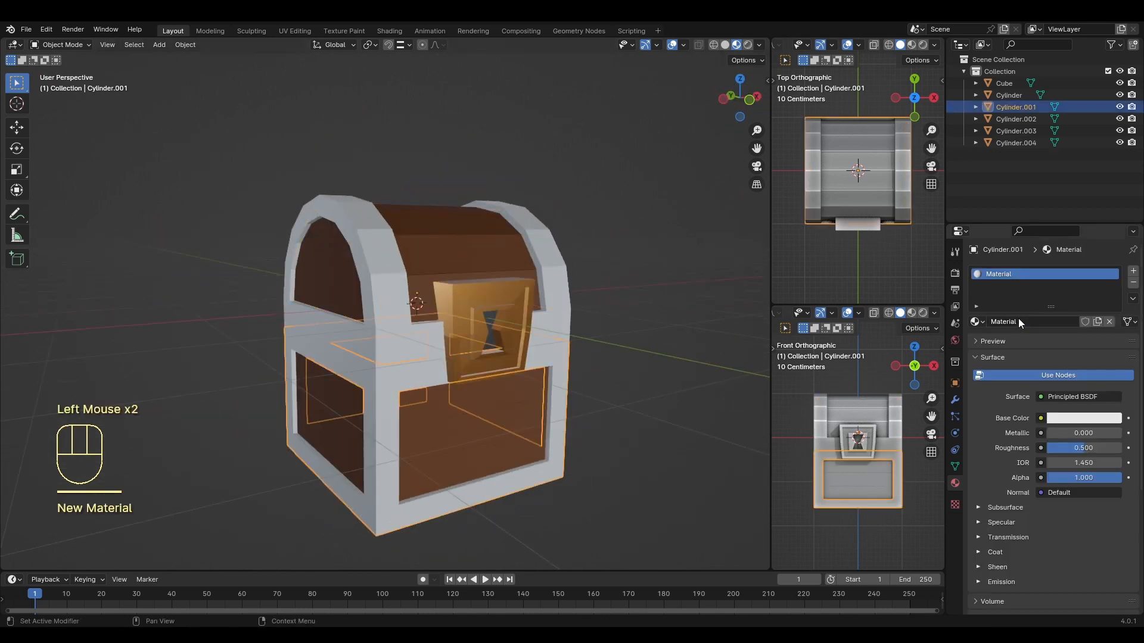
double_click(1018, 318)
text(Met)
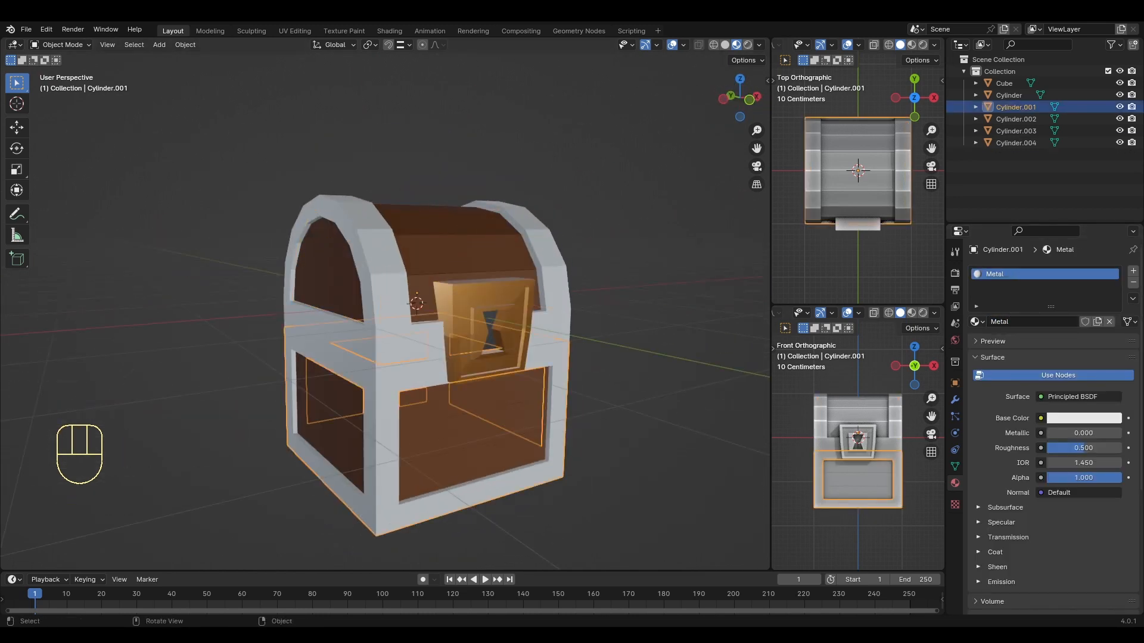
Step: Give the Metal material a mid-grey base color from the copied hex code, with metallic 0.8 and roughness 0.3
click(1054, 418)
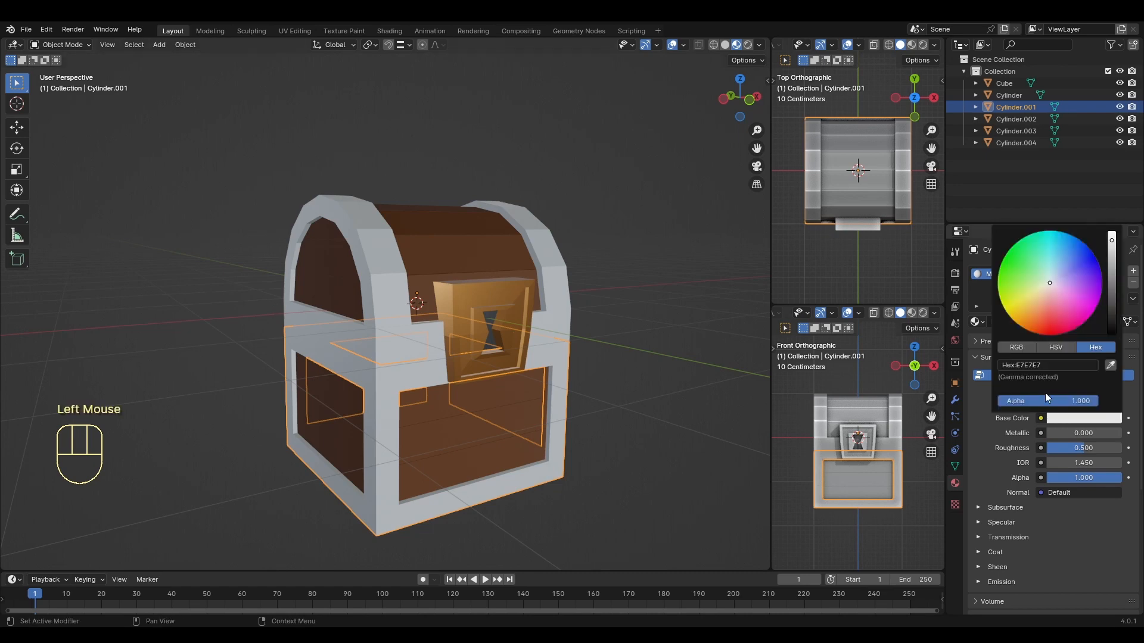
key(ctrl+v)
key(Return)
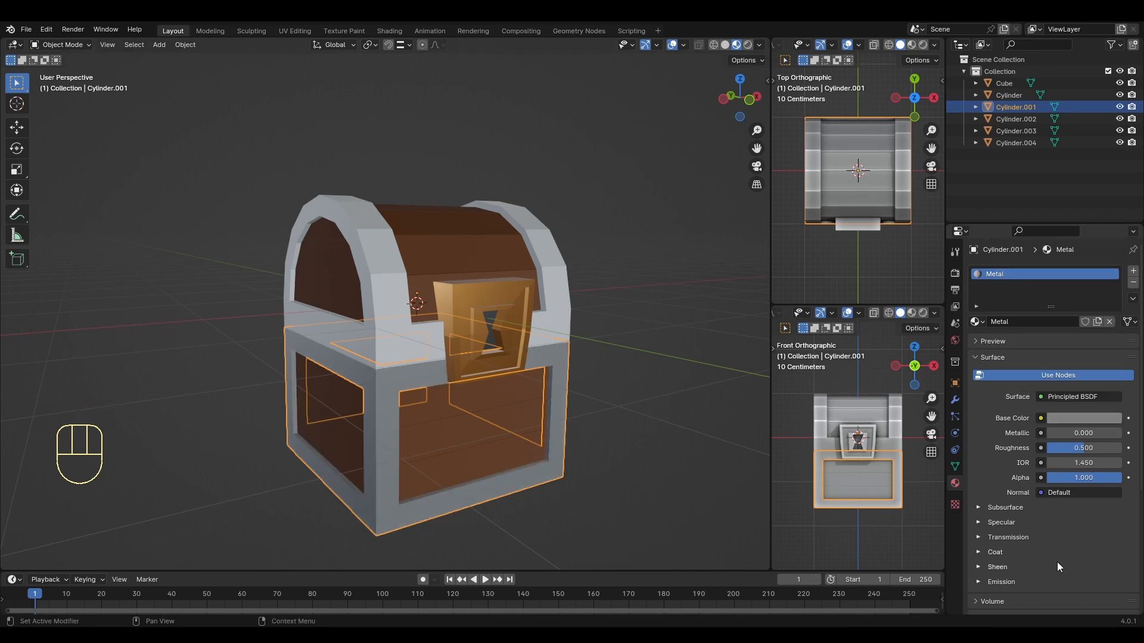
text(.8)
key(Return)
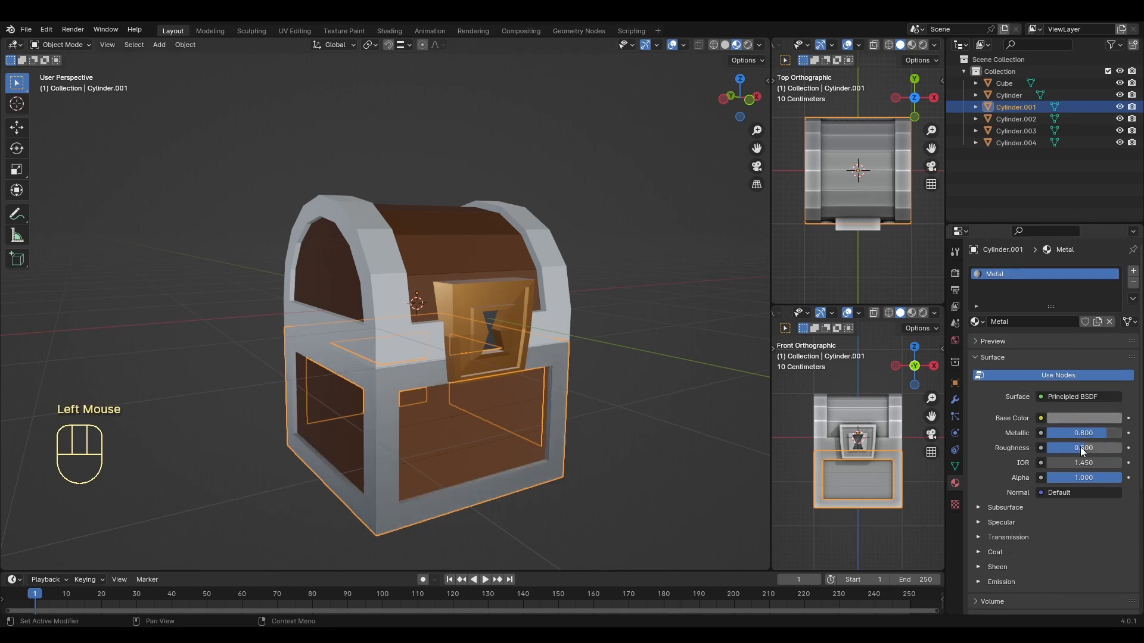
drag(1081, 448, 1066, 448)
middle_drag(547, 459, 649, 62)
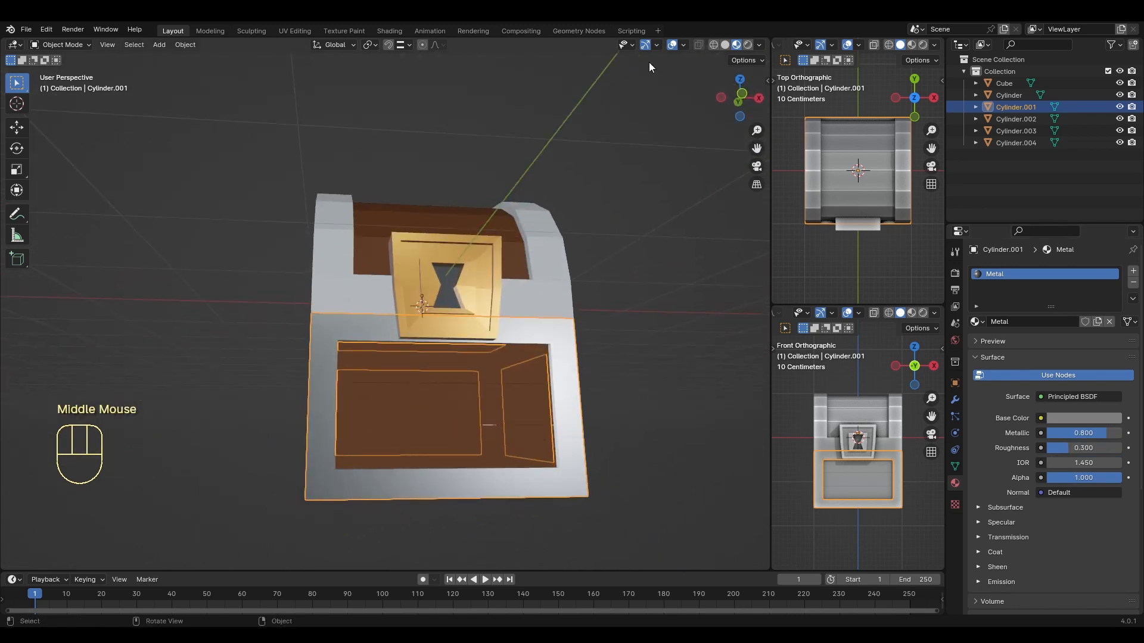
Step: Toggle the main view's gizmos and overlays off and back on, and assign the existing Metal material to the lid's arched frame
click(645, 44)
click(672, 44)
middle_drag(653, 149, 390, 255)
click(389, 256)
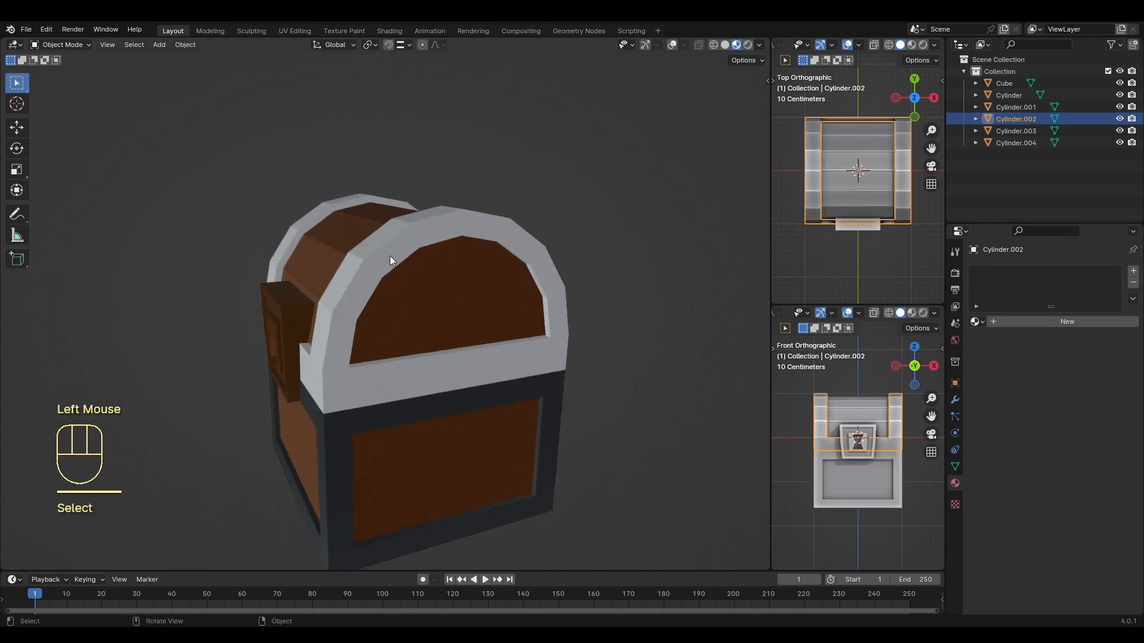
click(978, 322)
click(645, 45)
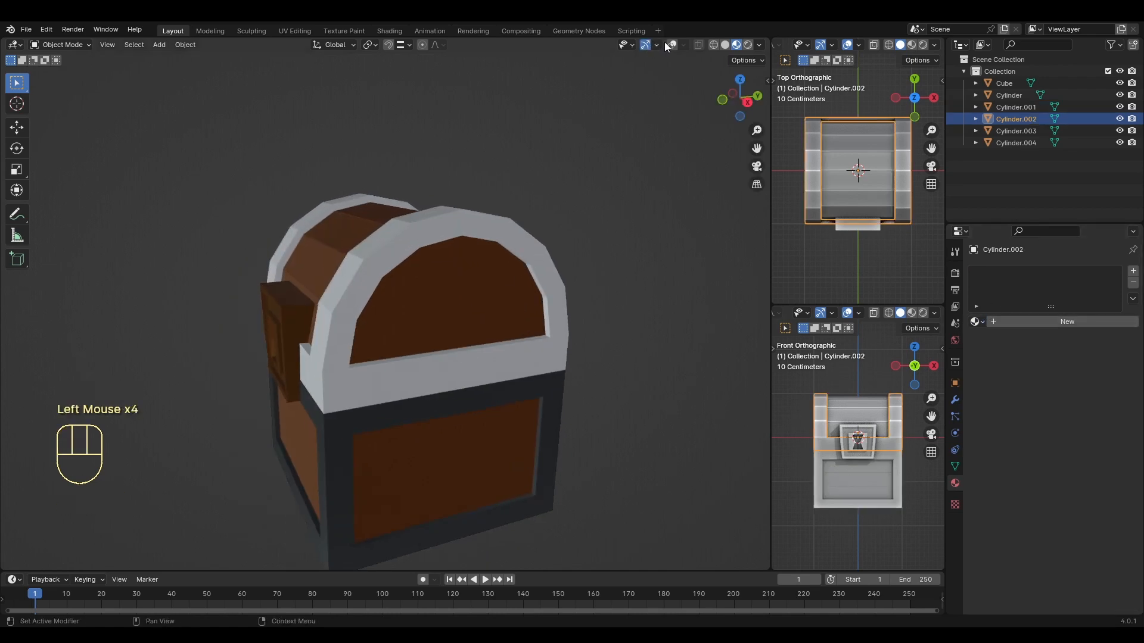
click(672, 45)
click(978, 322)
click(989, 362)
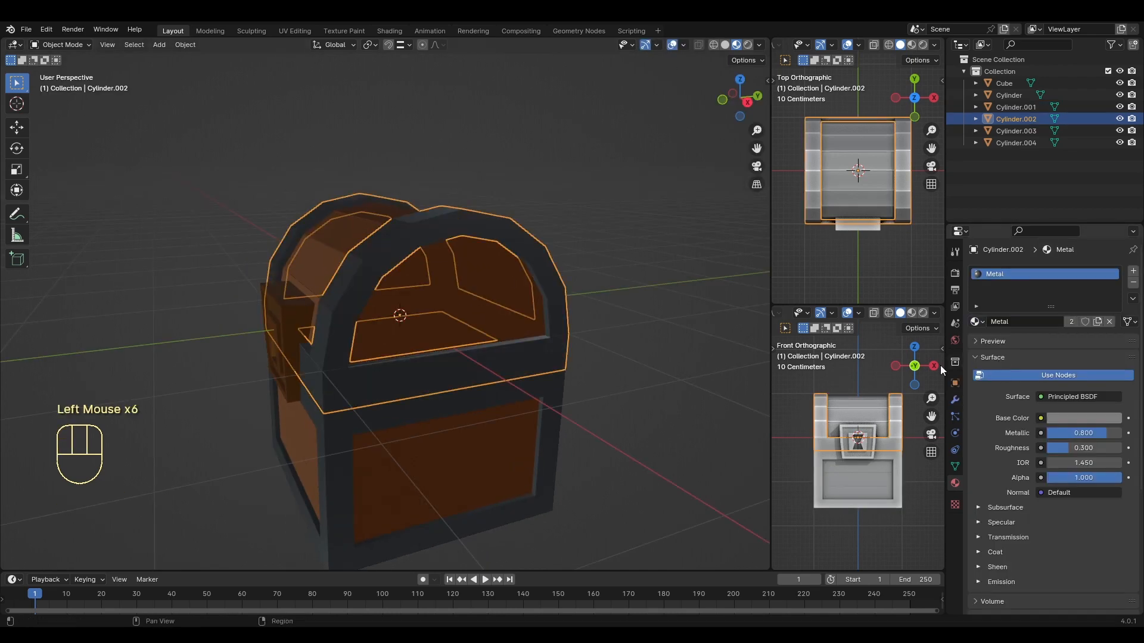
Step: Add a Bevel modifier to the wooden panels of the chest's lower body
middle_drag(759, 365, 630, 374)
scroll(710, 363, up, 2)
scroll(668, 363, down, 1)
click(631, 374)
click(491, 427)
middle_drag(491, 427, 688, 437)
scroll(679, 426, up, 1)
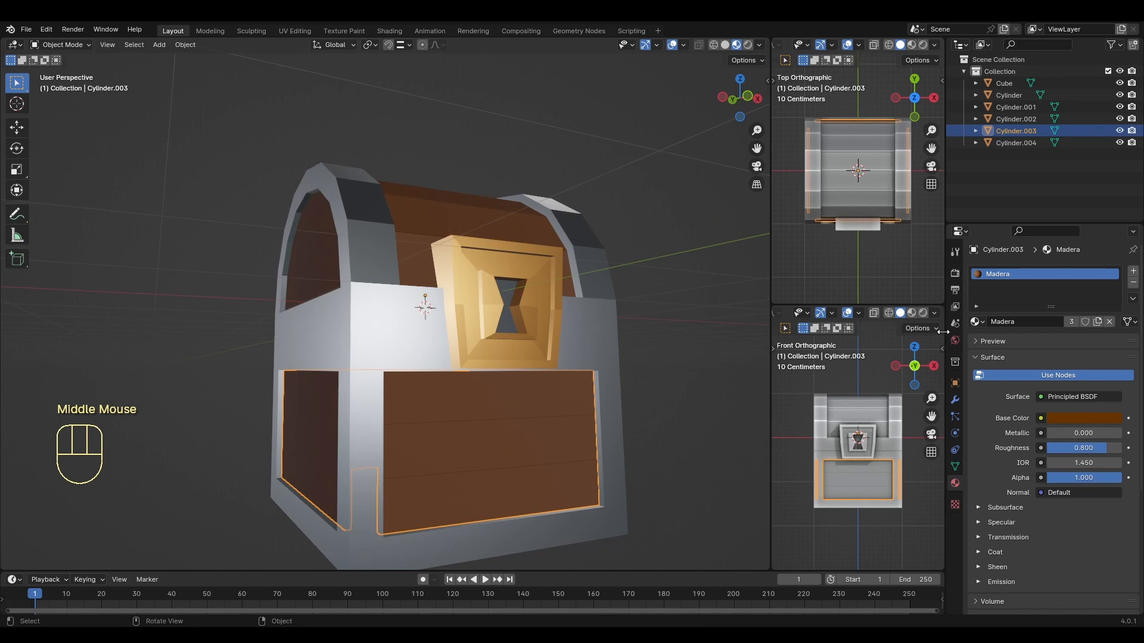
click(955, 400)
click(1014, 271)
mouse_move(1015, 271)
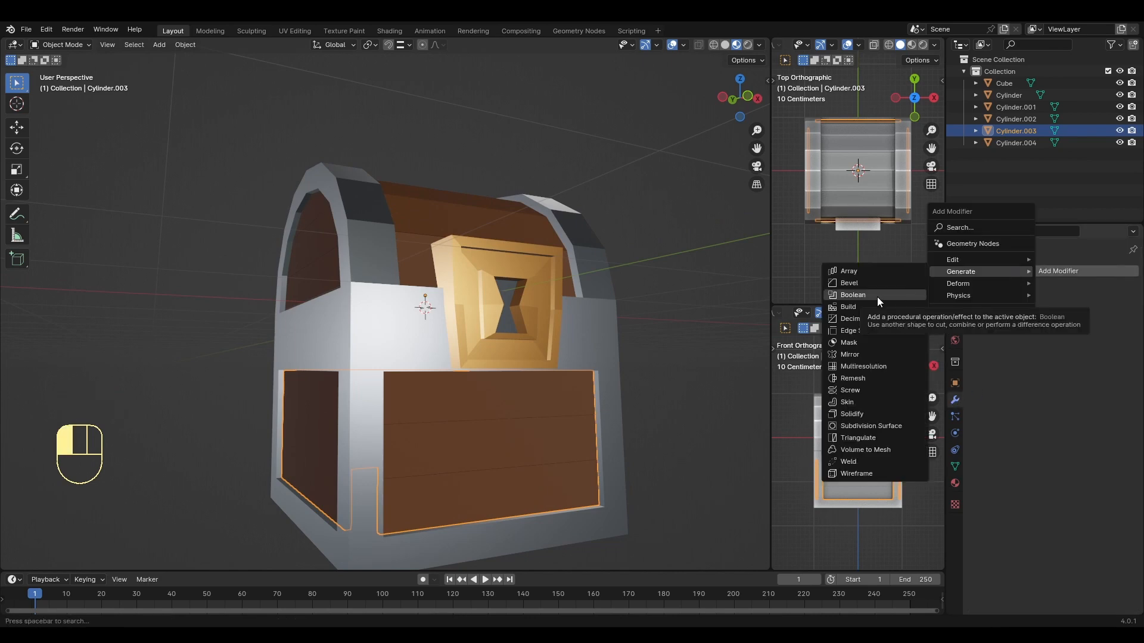
click(852, 283)
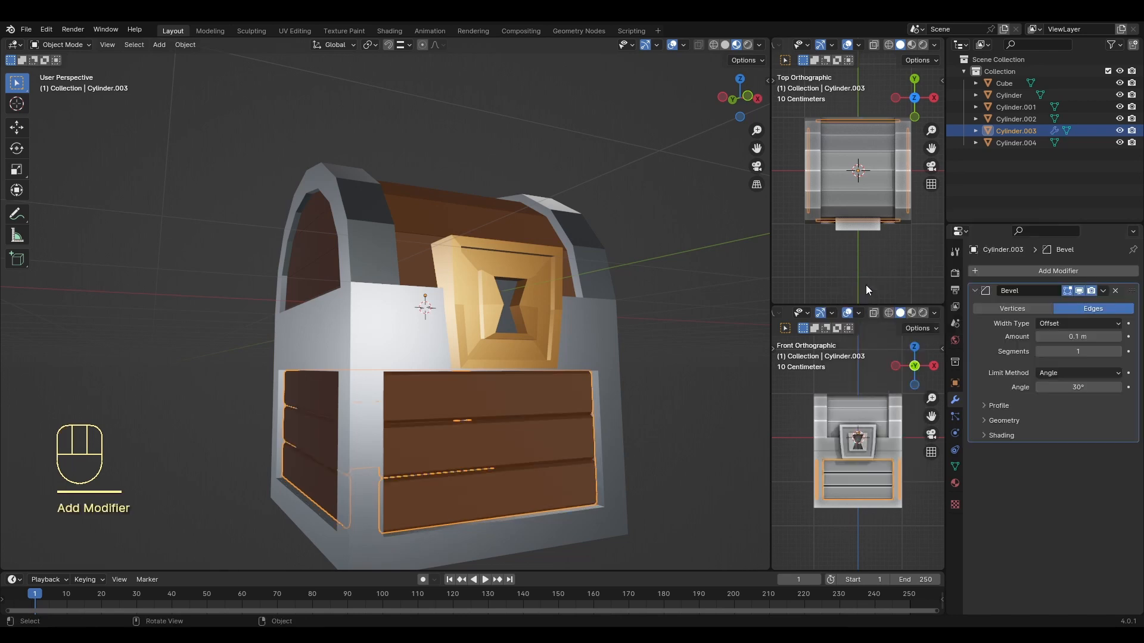
Step: Set the lower panels' bevel amount to 0.05 m and its segments to 3
click(1081, 336)
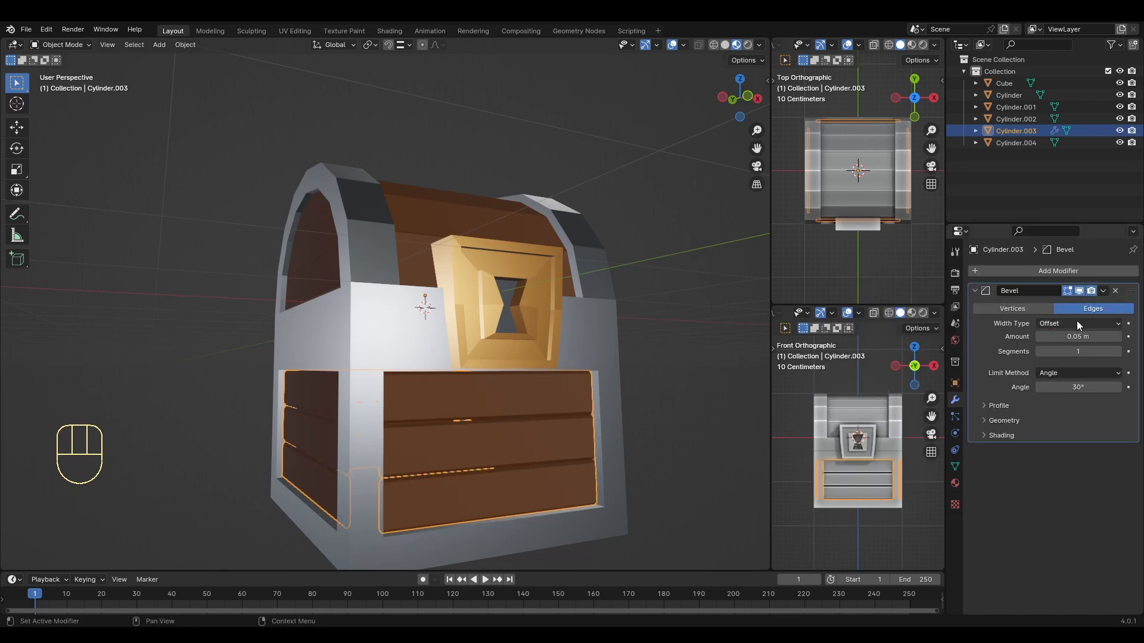
middle_drag(625, 503, 867, 363)
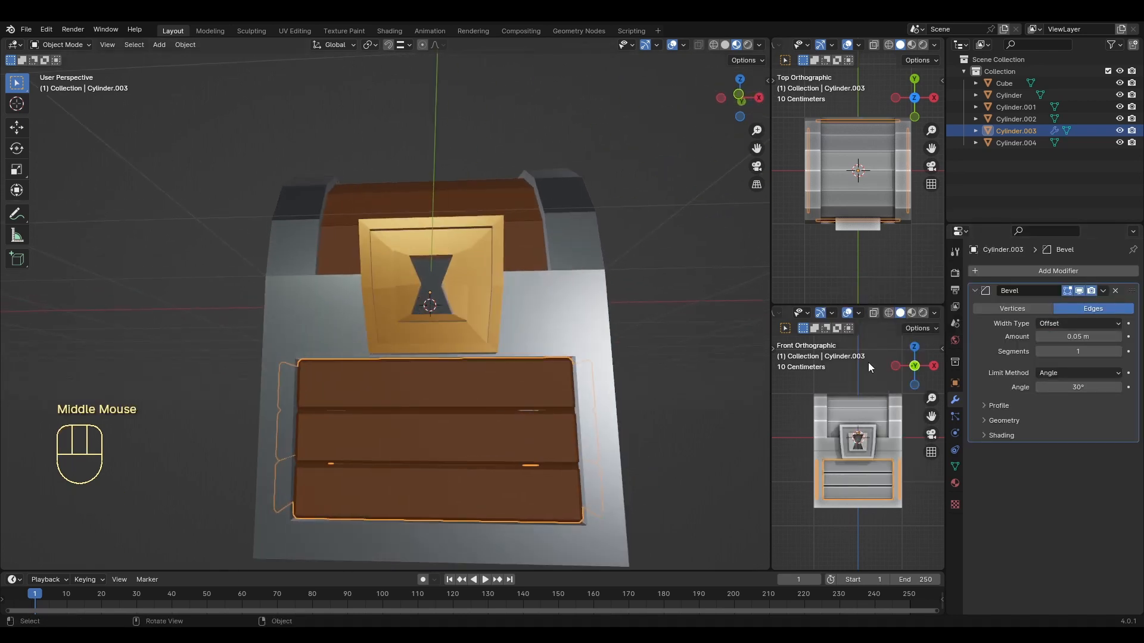
click(1118, 352)
click(1118, 351)
Step: Select the lid's wooden planks and add a Bevel modifier to them
middle_drag(724, 421, 499, 281)
click(499, 280)
middle_drag(660, 319, 663, 293)
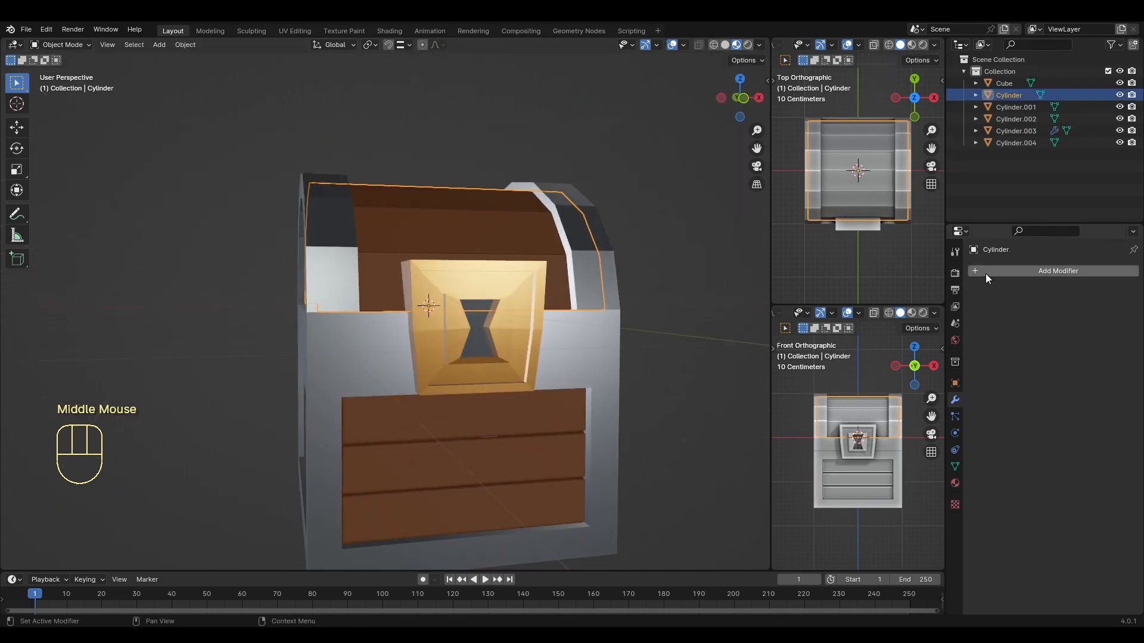
click(1026, 271)
mouse_move(984, 267)
click(888, 287)
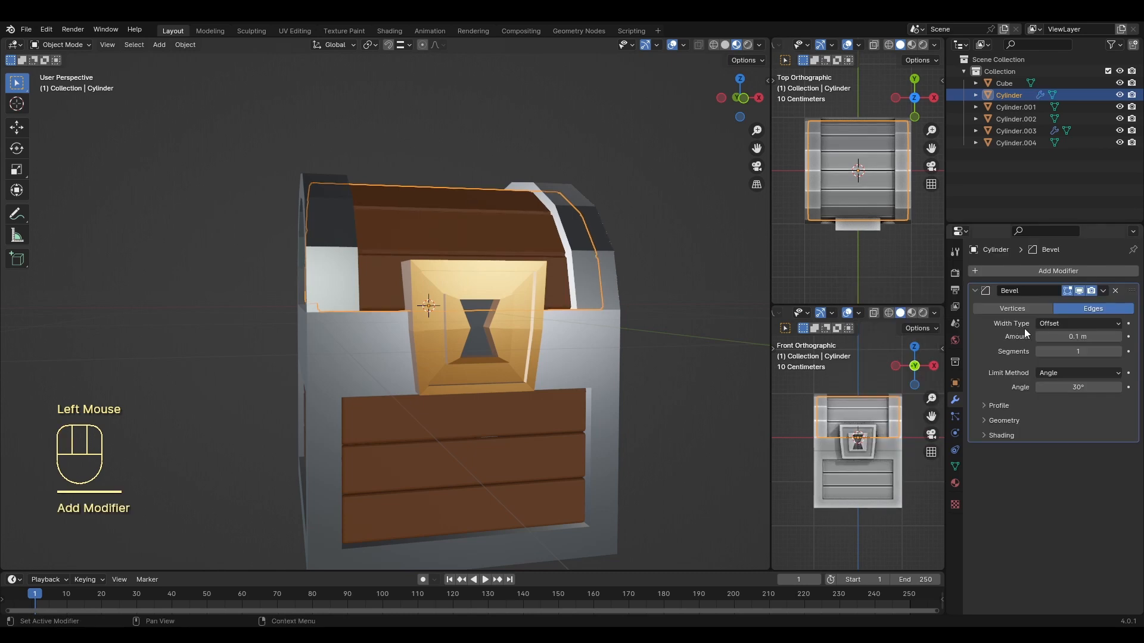
Step: Set the lid planks' bevel amount to 0.05 m with 3 segments, and deselect the lid
drag(1049, 338, 1049, 338)
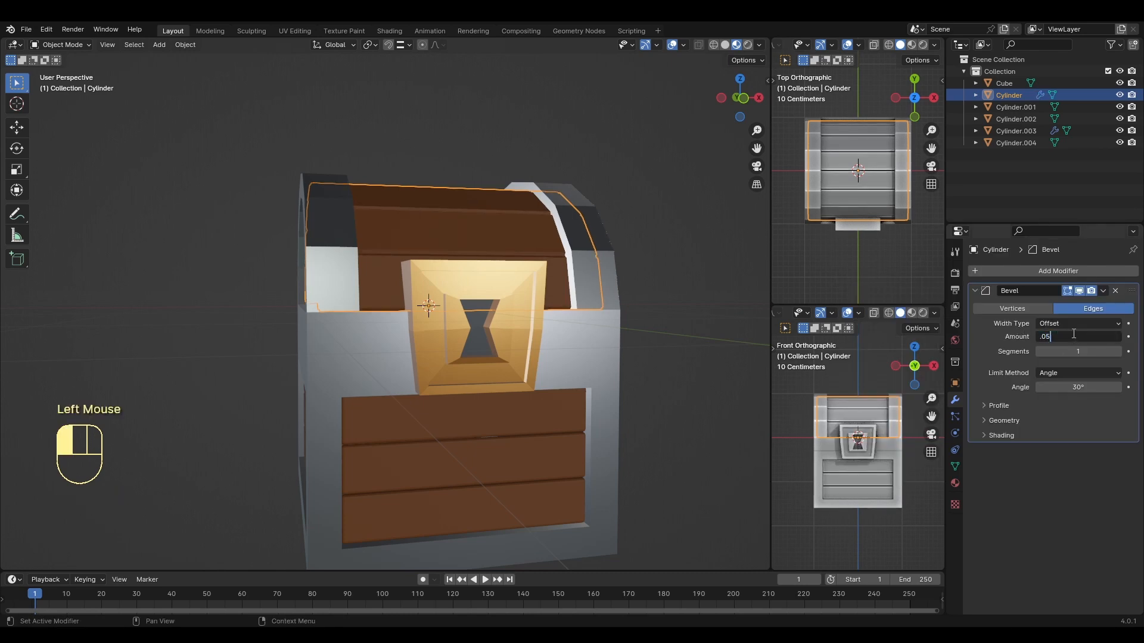
key(Return)
middle_drag(691, 325, 667, 298)
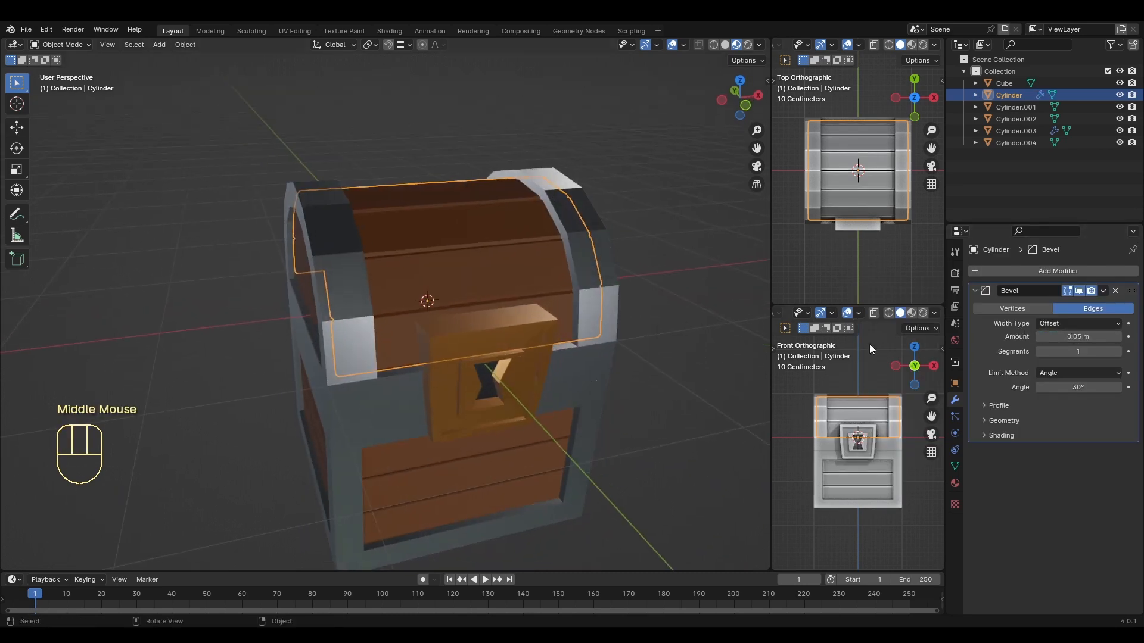
click(1118, 352)
click(1118, 352)
middle_drag(688, 405, 656, 378)
click(678, 395)
scroll(671, 393, up, 2)
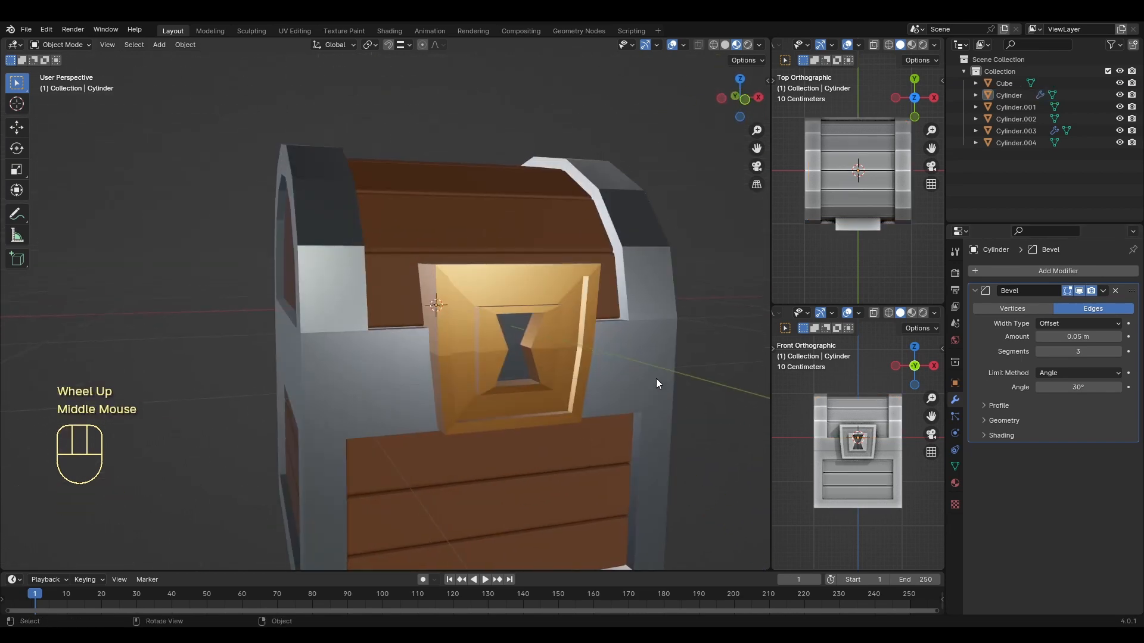
scroll(656, 377, down, 2)
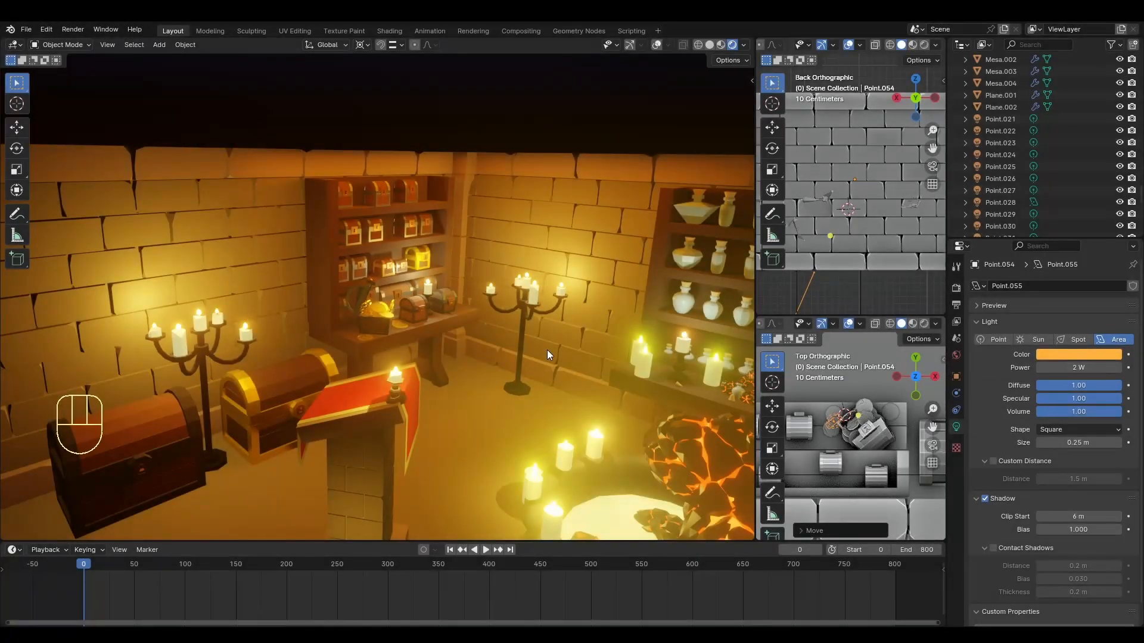
middle_drag(523, 401, 458, 391)
scroll(505, 409, up, 2)
scroll(500, 398, up, 5)
scroll(458, 391, down, 3)
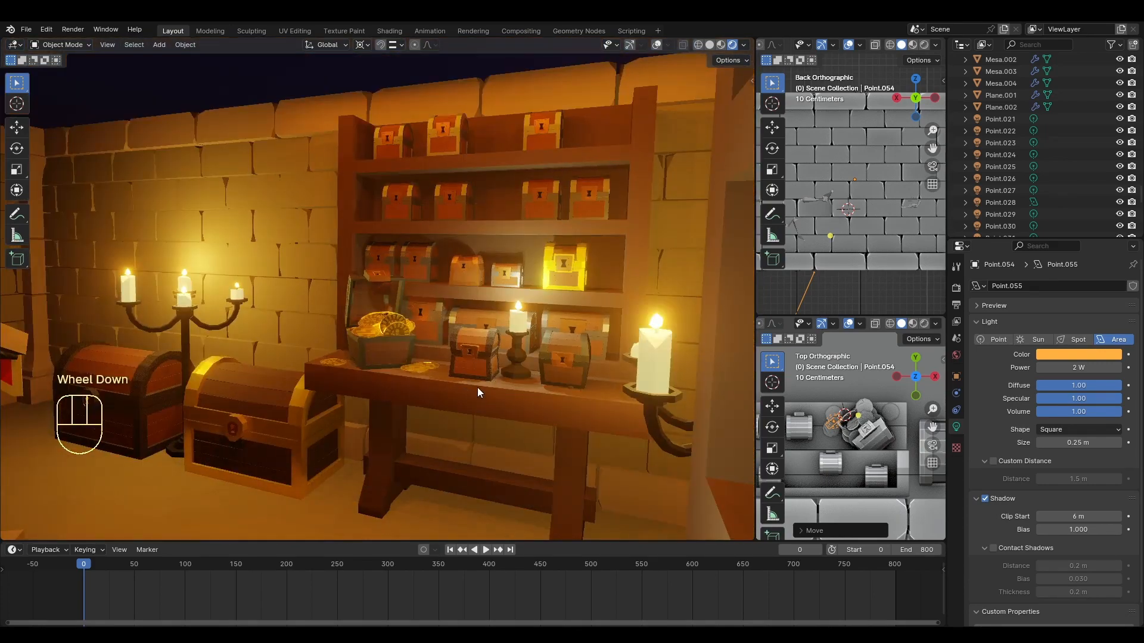